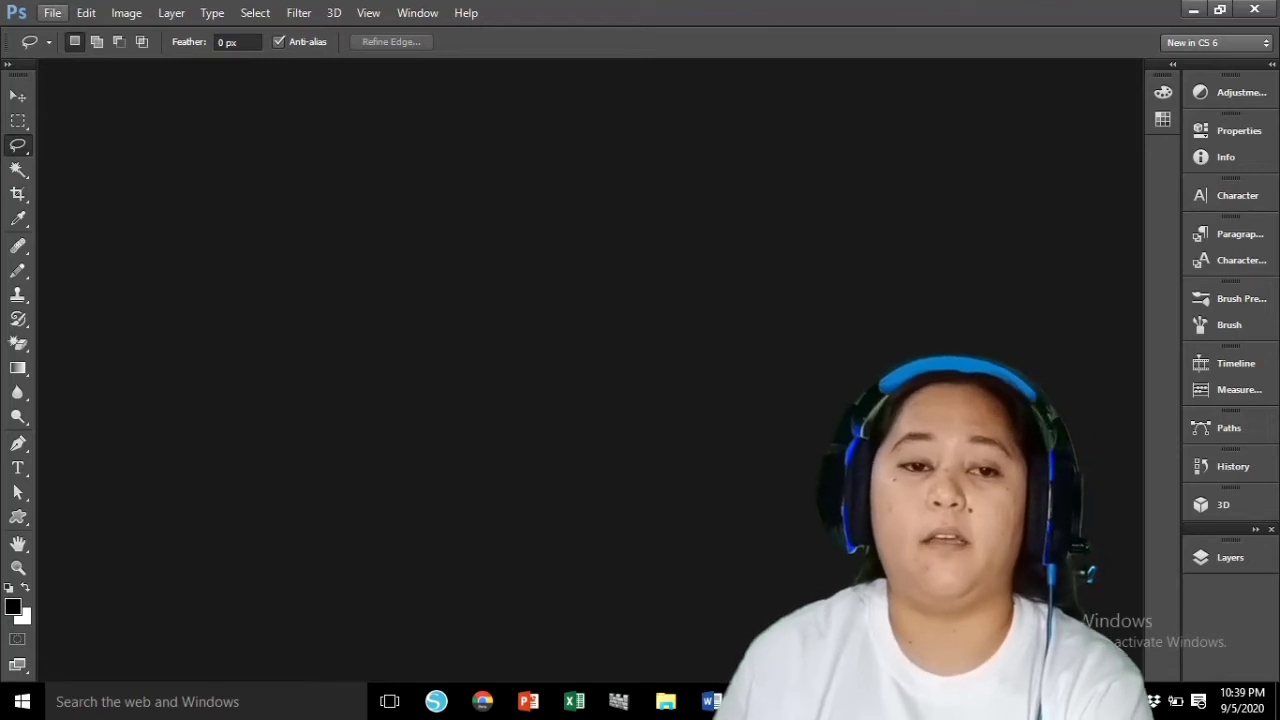
Step: Create a new 8.5 × 11 inch document at 300 pixels/inch in RGB Color with transparent background contents
left_click(52, 12)
left_click(71, 32)
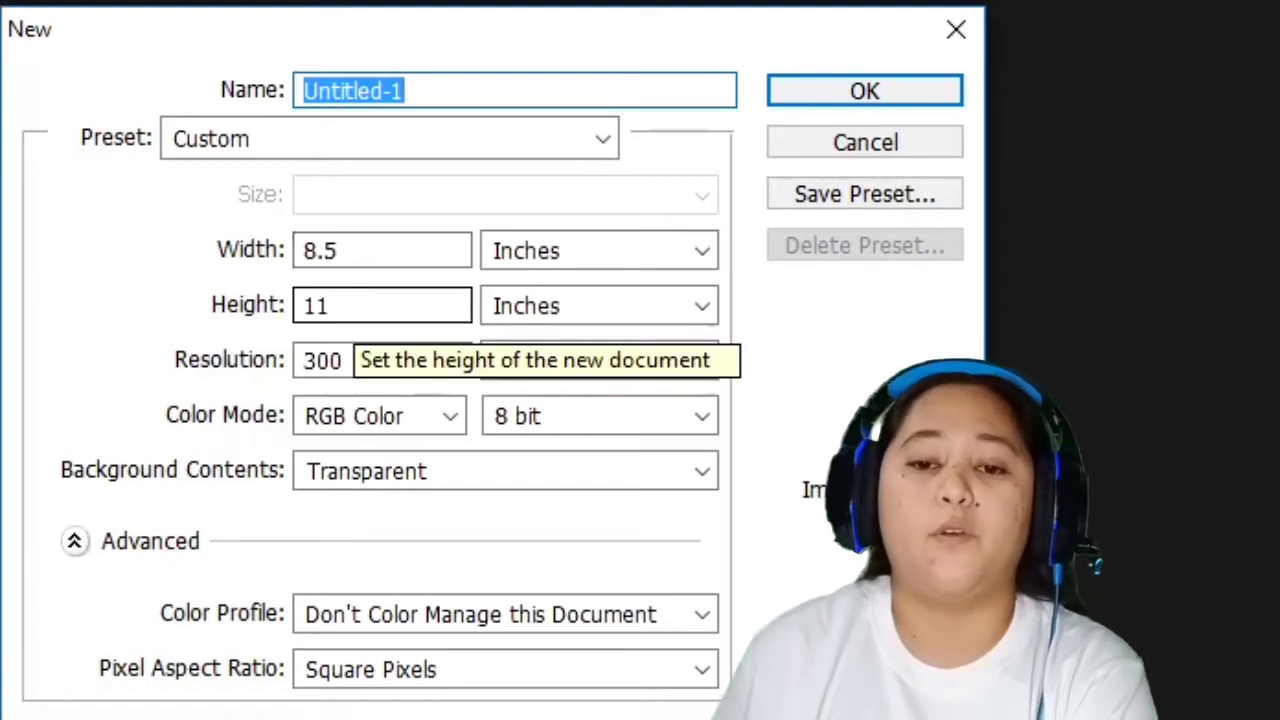
left_click(430, 474)
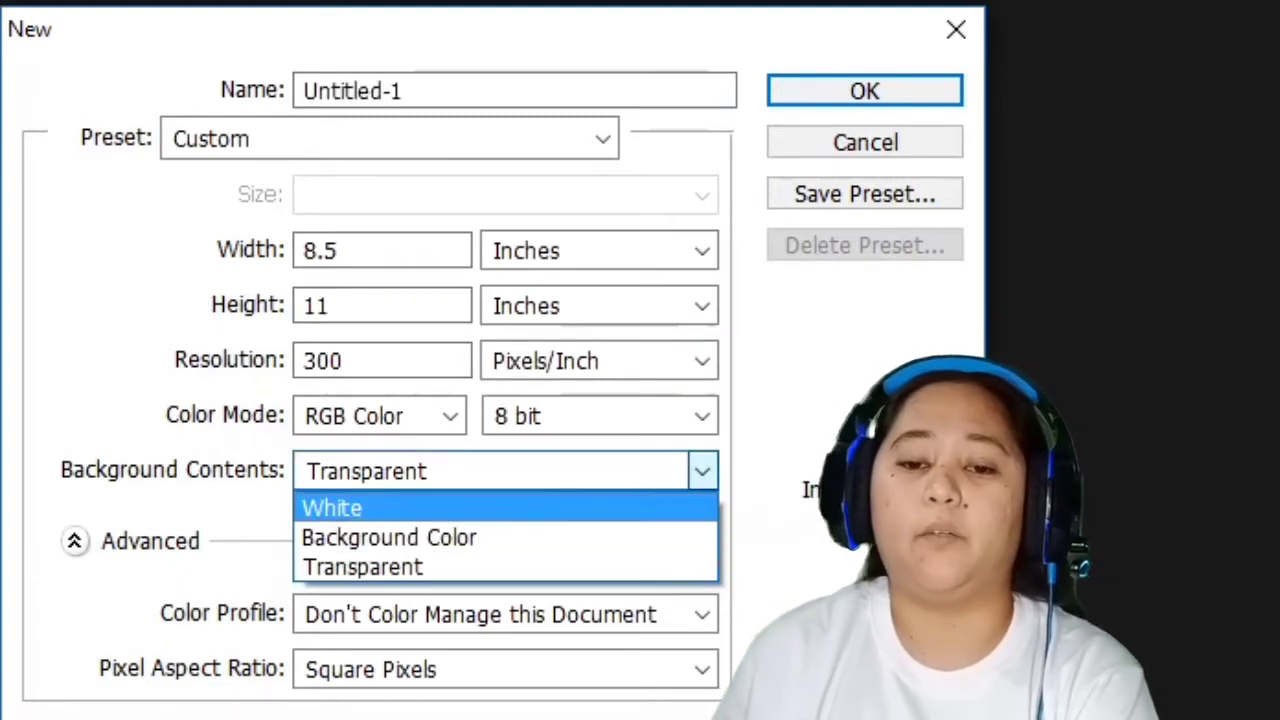
left_click(363, 567)
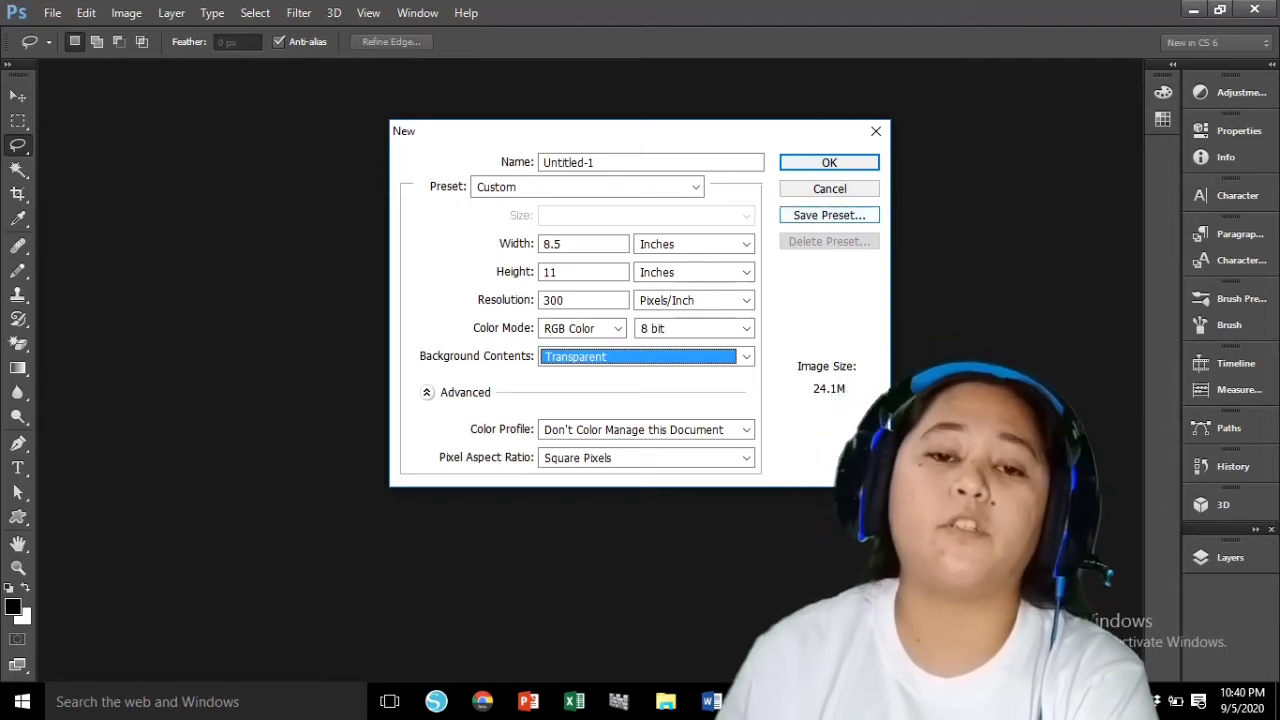
left_click(829, 162)
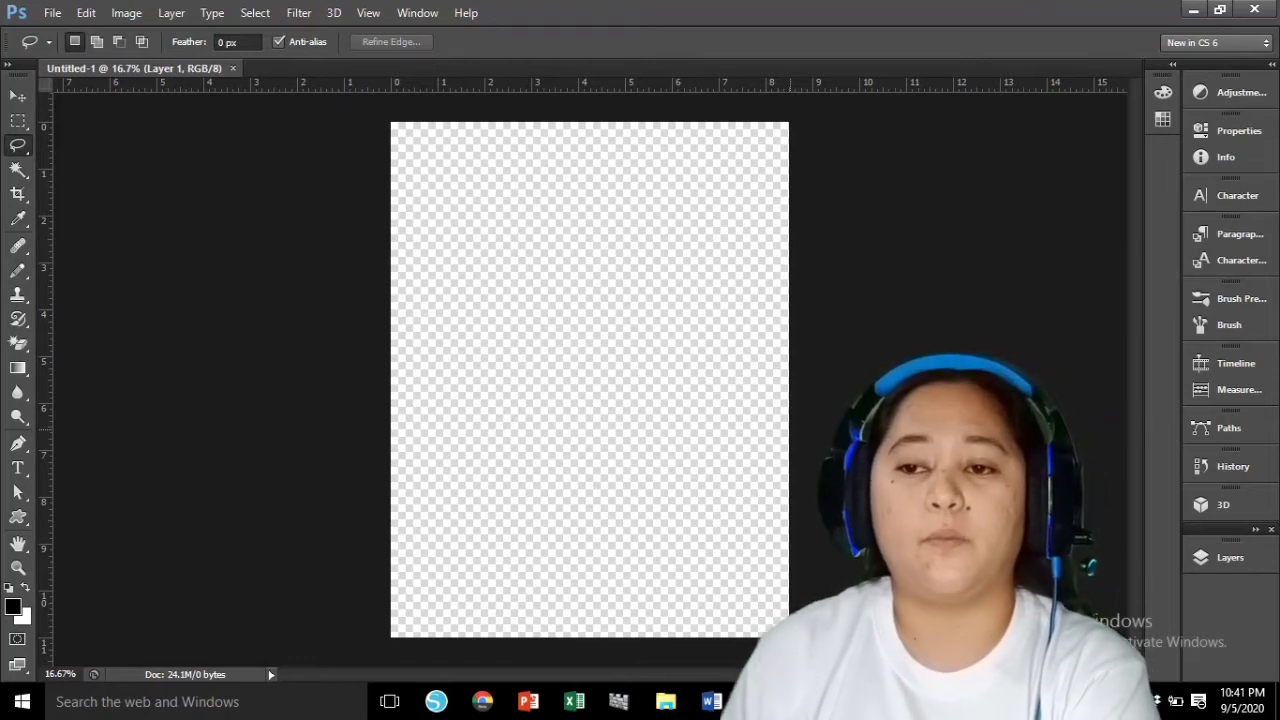
Step: Open the spongebob JPG image from the Desktop
left_click(52, 13)
left_click(70, 51)
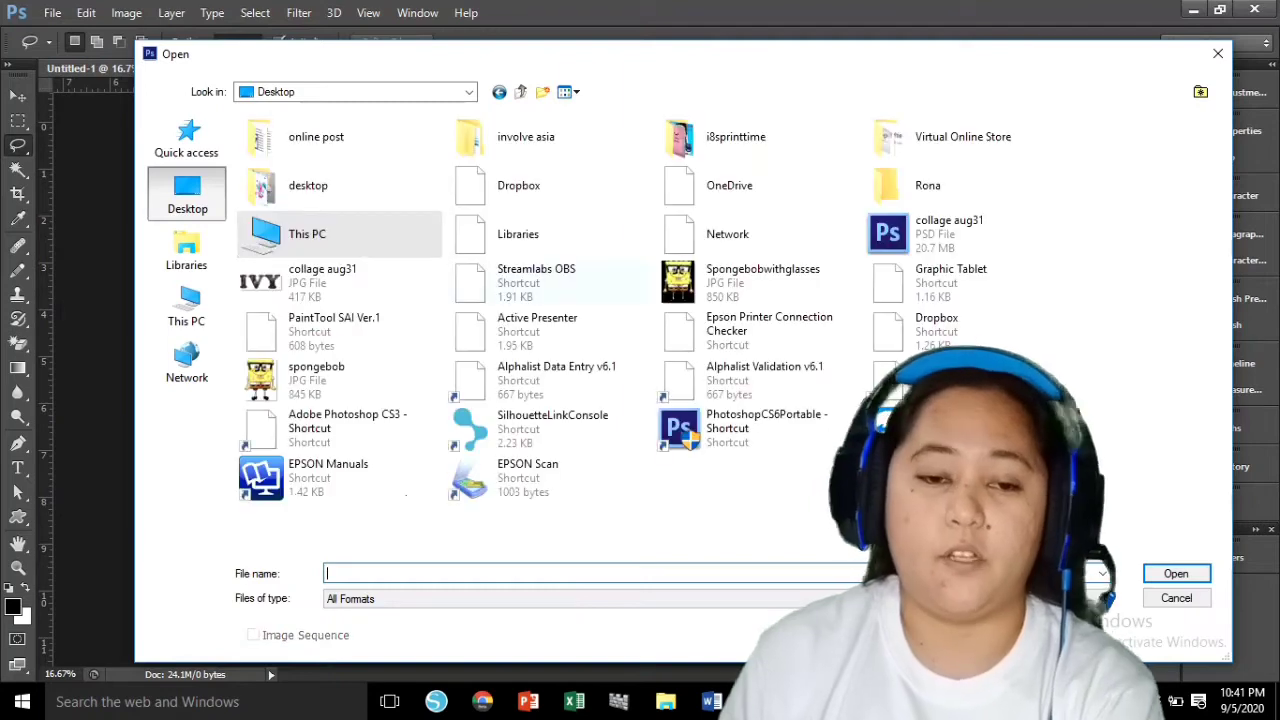
left_click(338, 380)
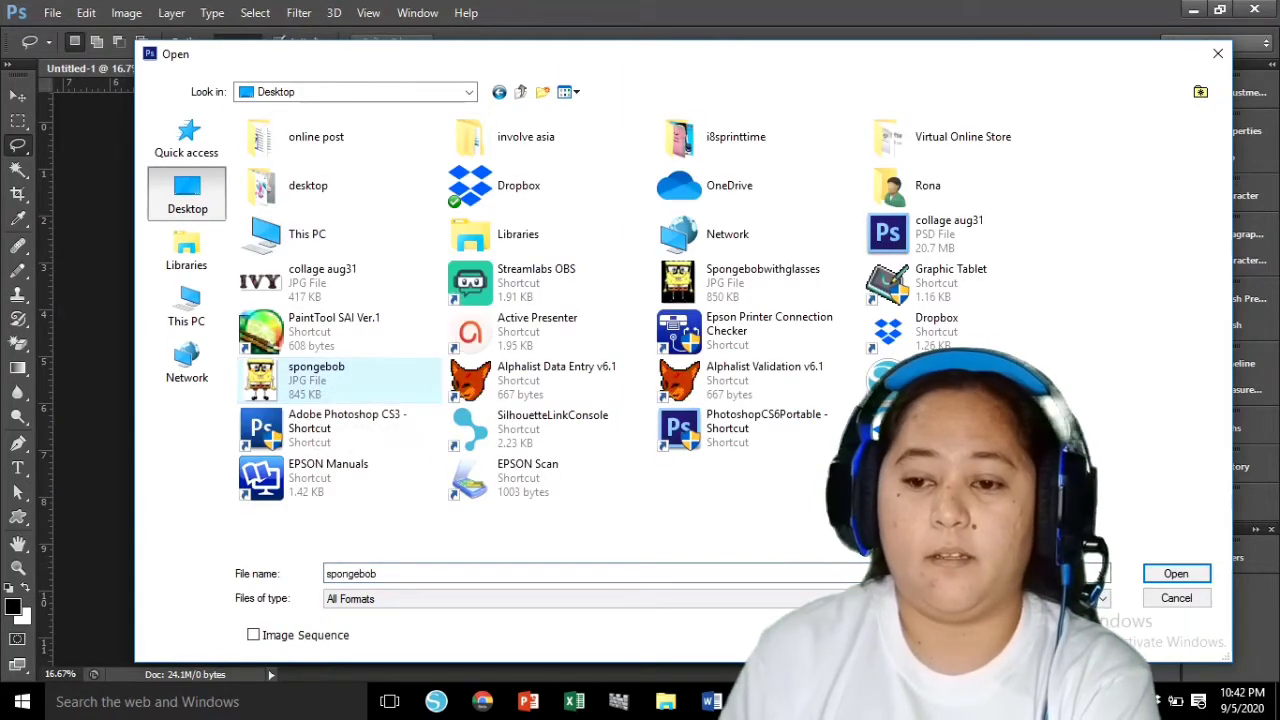
left_click(1176, 573)
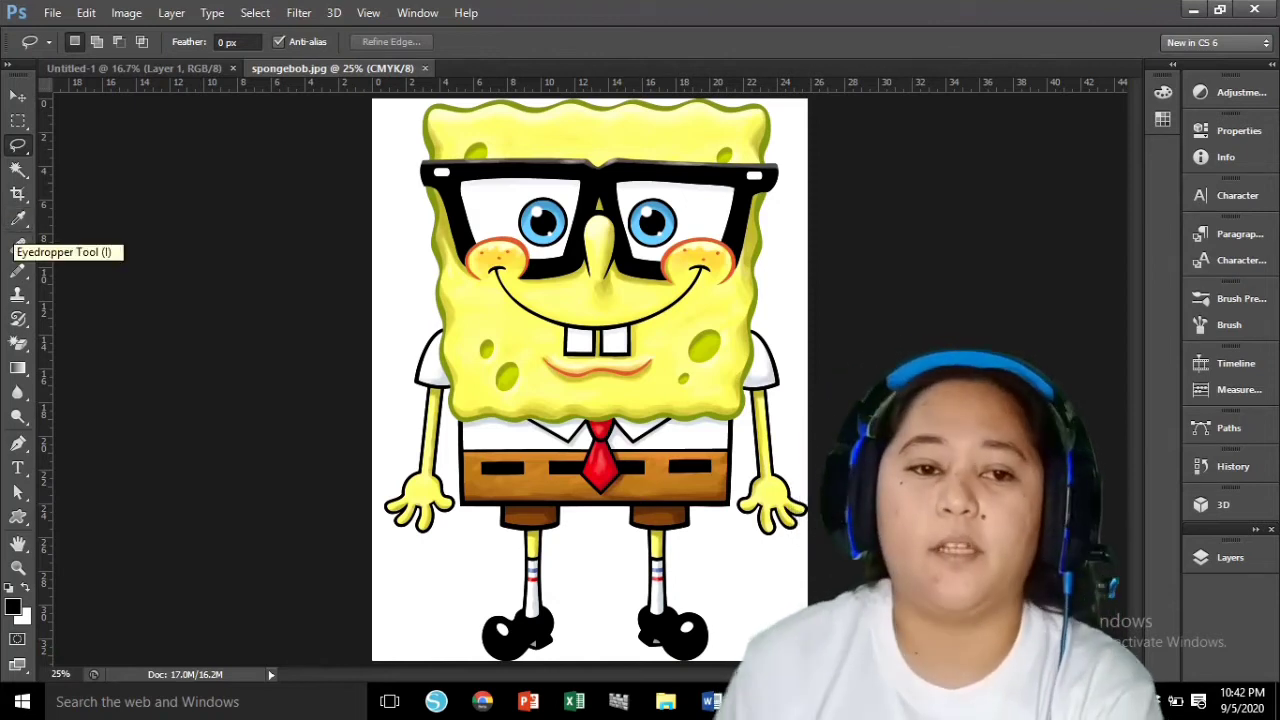
Step: Select the entire spongebob image, copy it and paste it into the Untitled-1 document
left_click(18, 121)
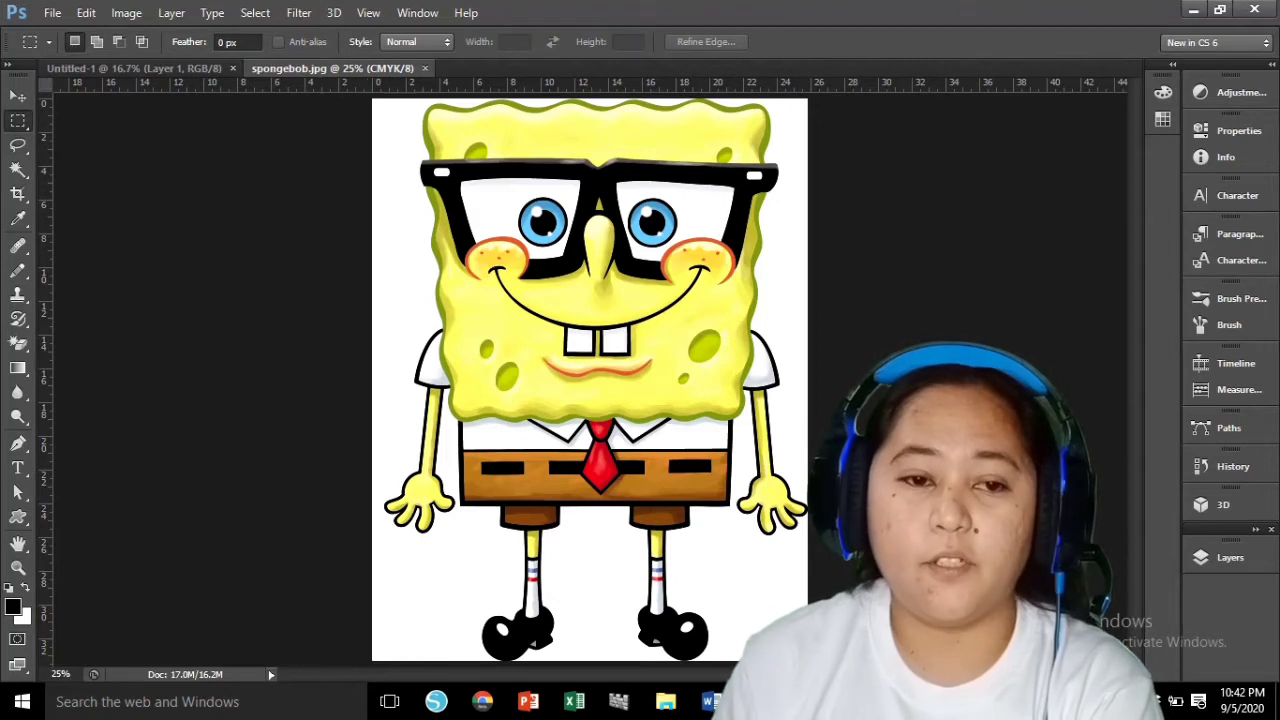
right_click(18, 121)
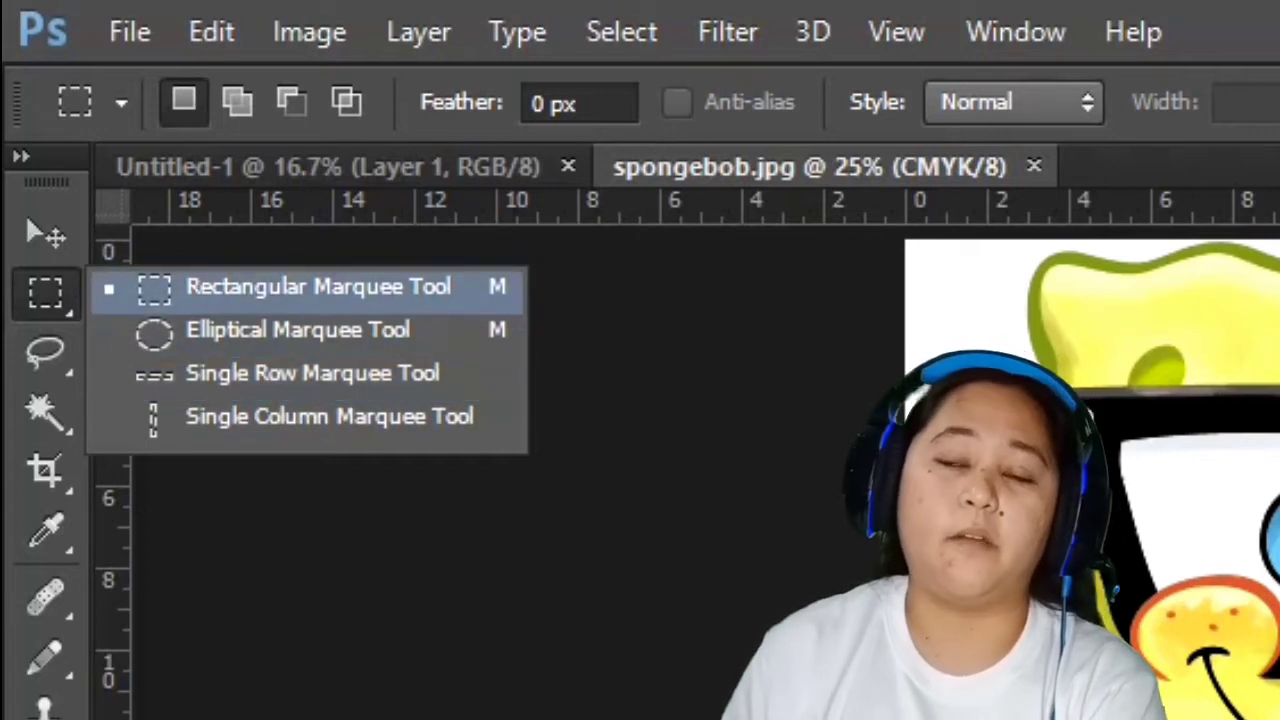
left_click(261, 290)
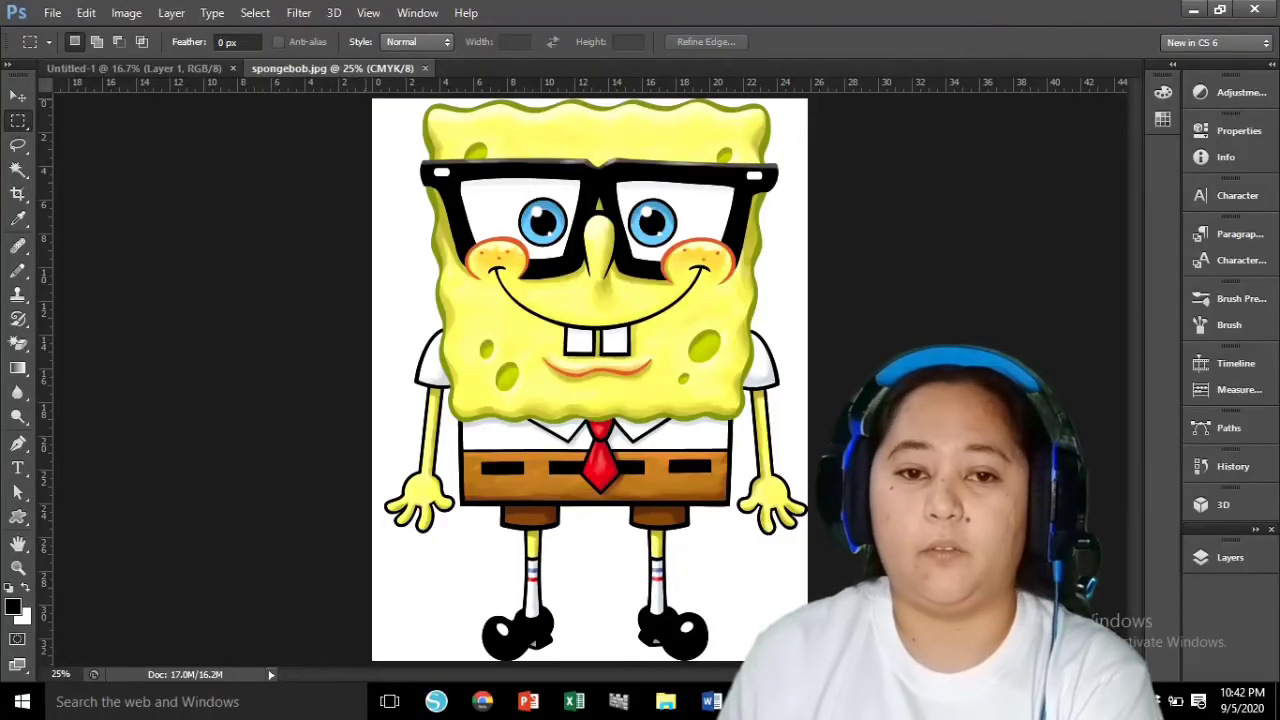
key("ctrl+a")
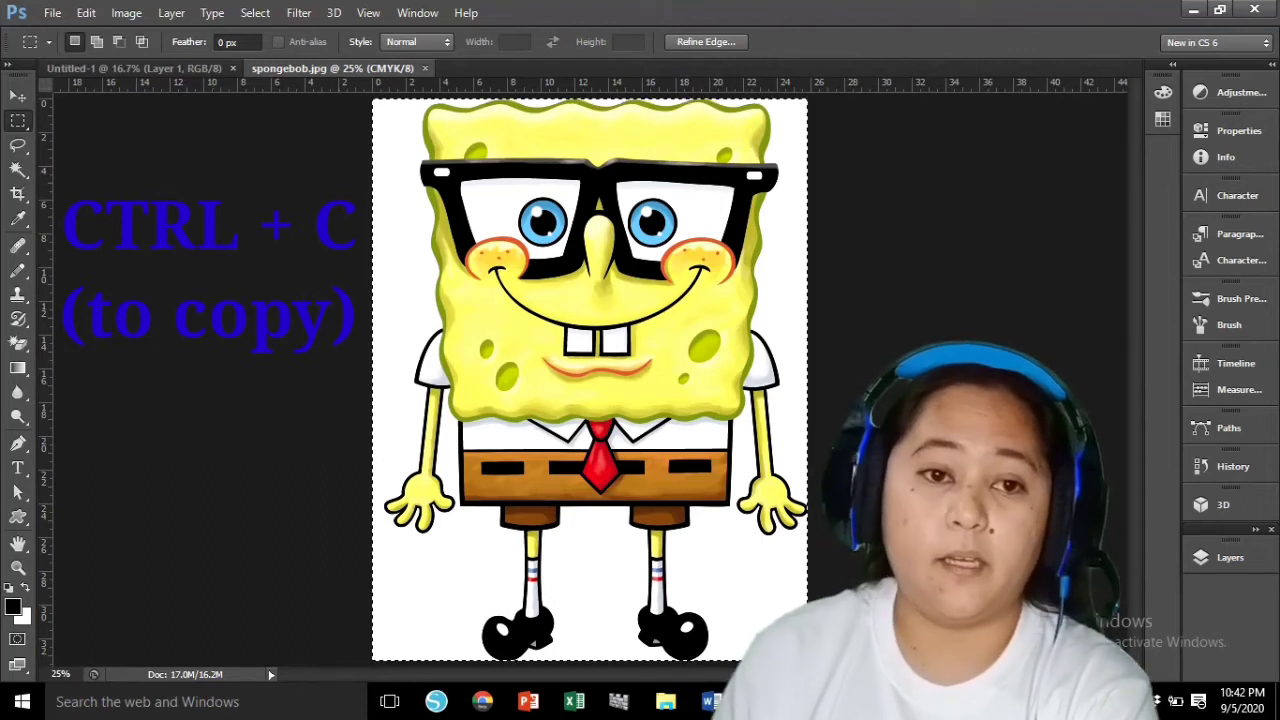
left_click(134, 68)
key("ctrl+v")
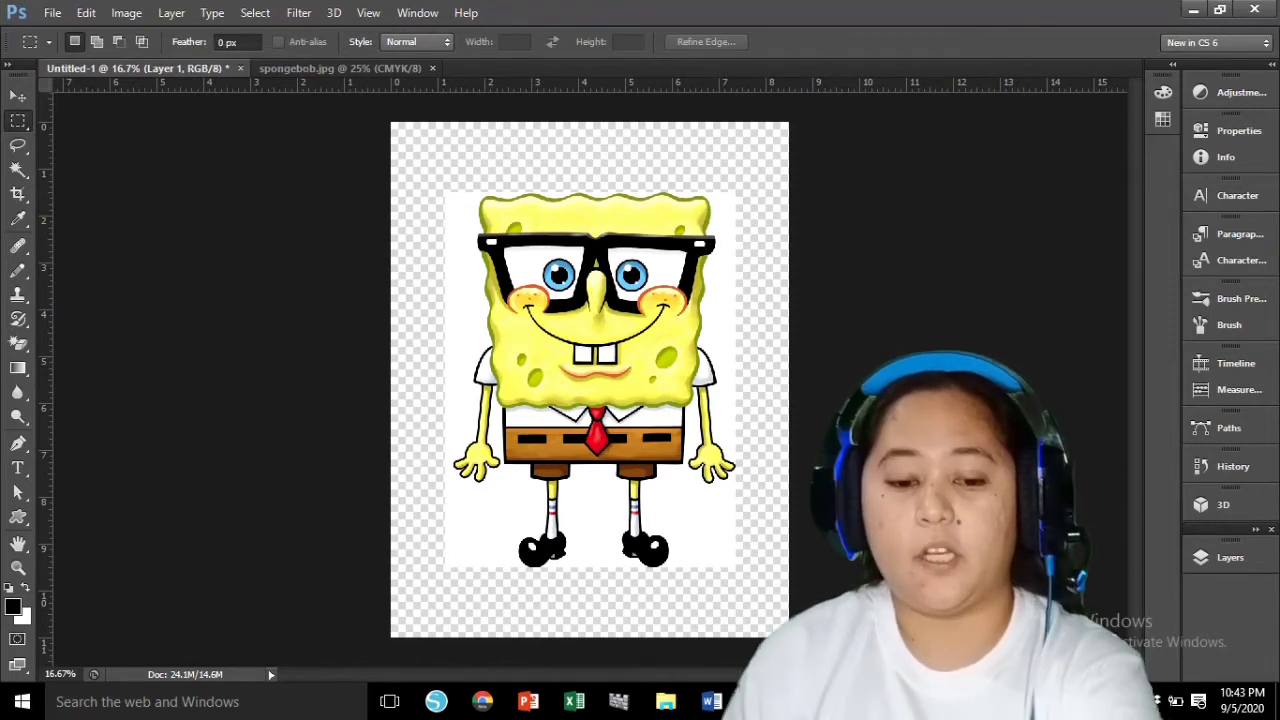
Step: Scale the pasted image proportionally to about 133.5% with Free Transform so it nearly fills the page
key("ctrl+t")
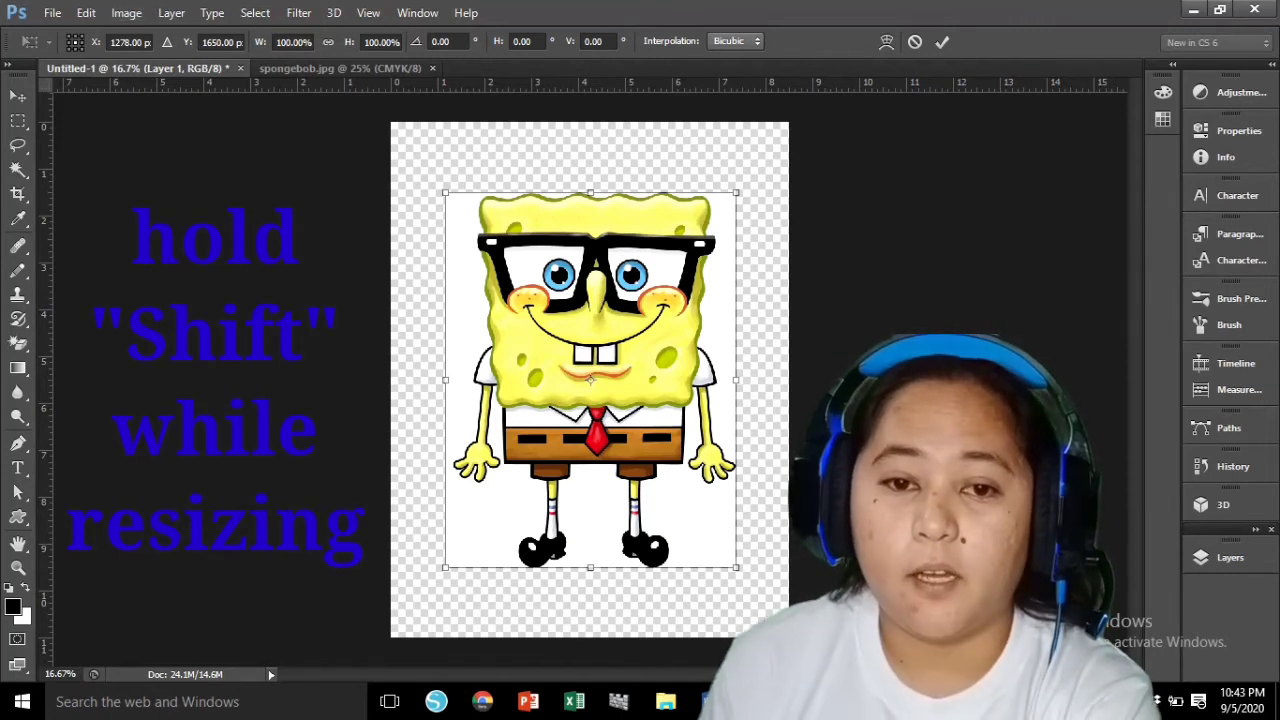
left_click_drag(445, 192, 403, 138)
left_click_drag(397, 131, 395, 129)
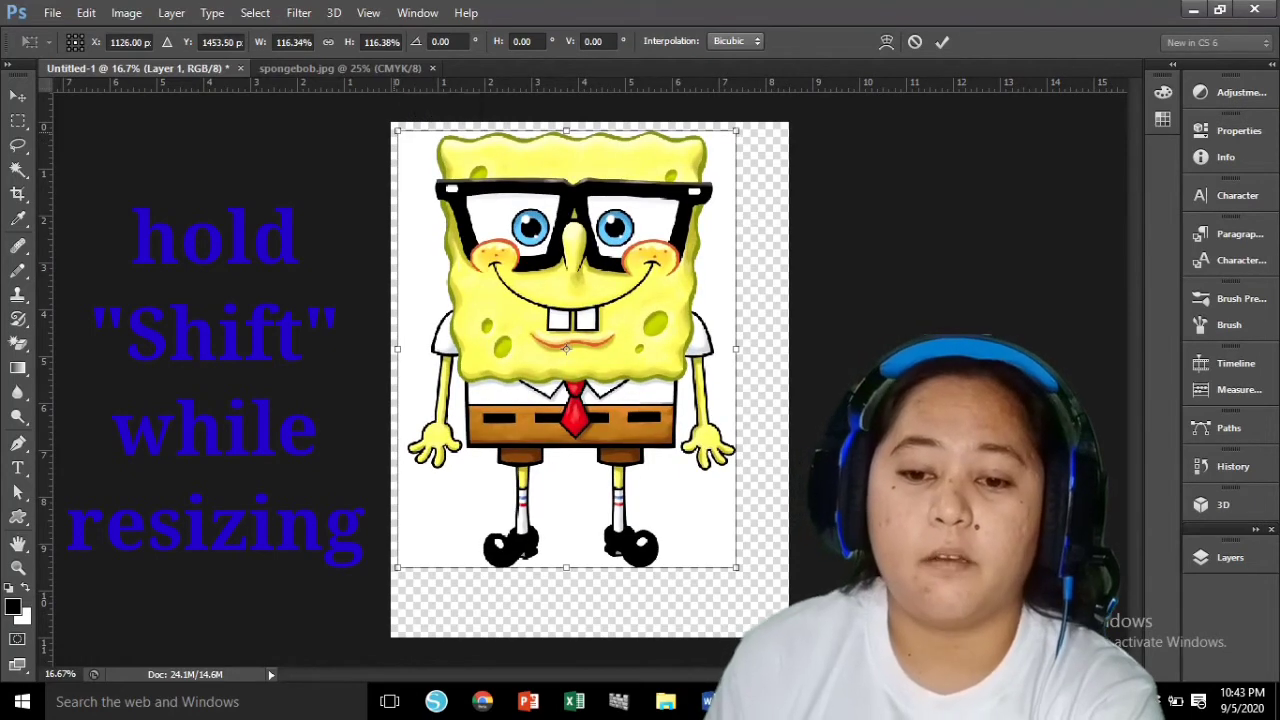
left_click_drag(736, 567, 786, 632)
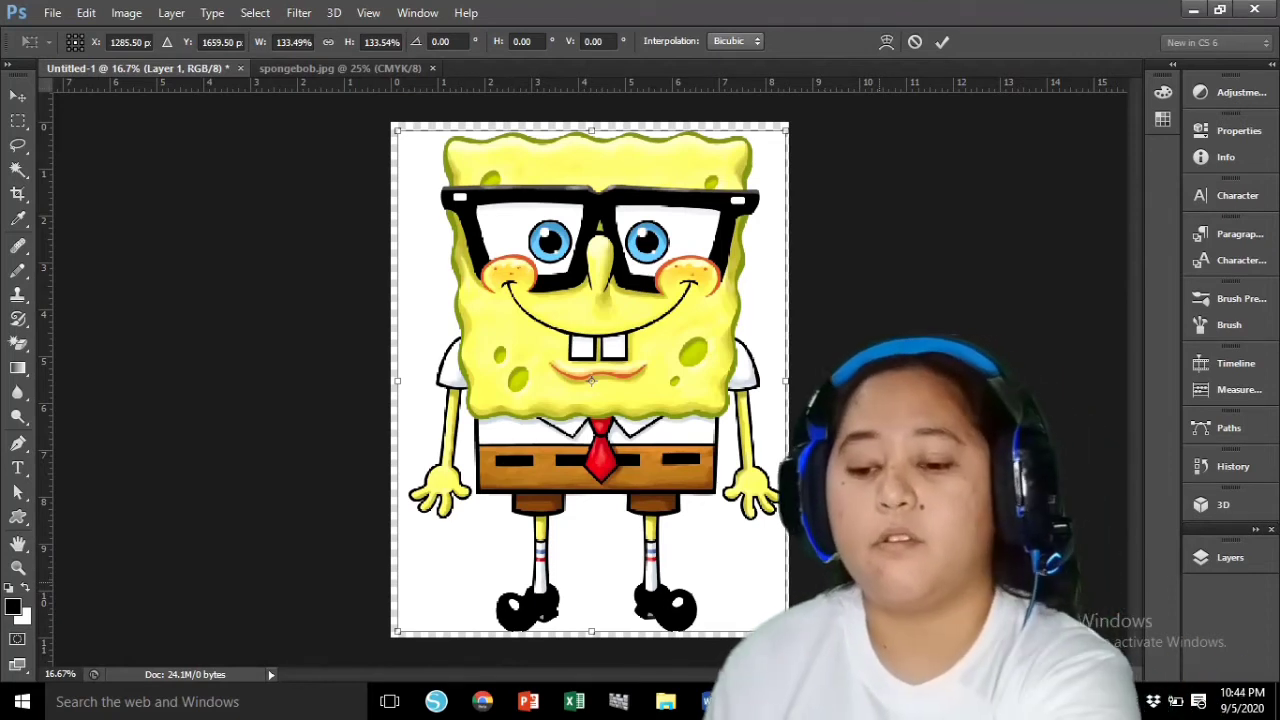
key("Return")
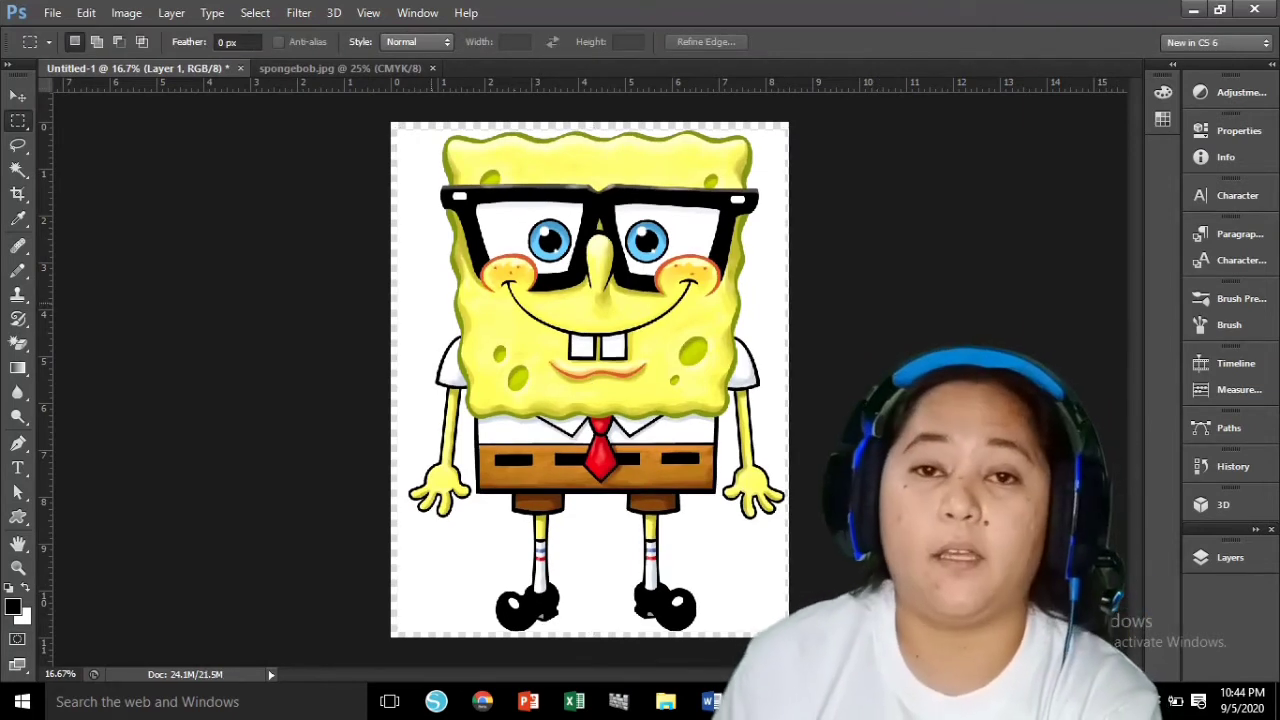
key("l")
key("m")
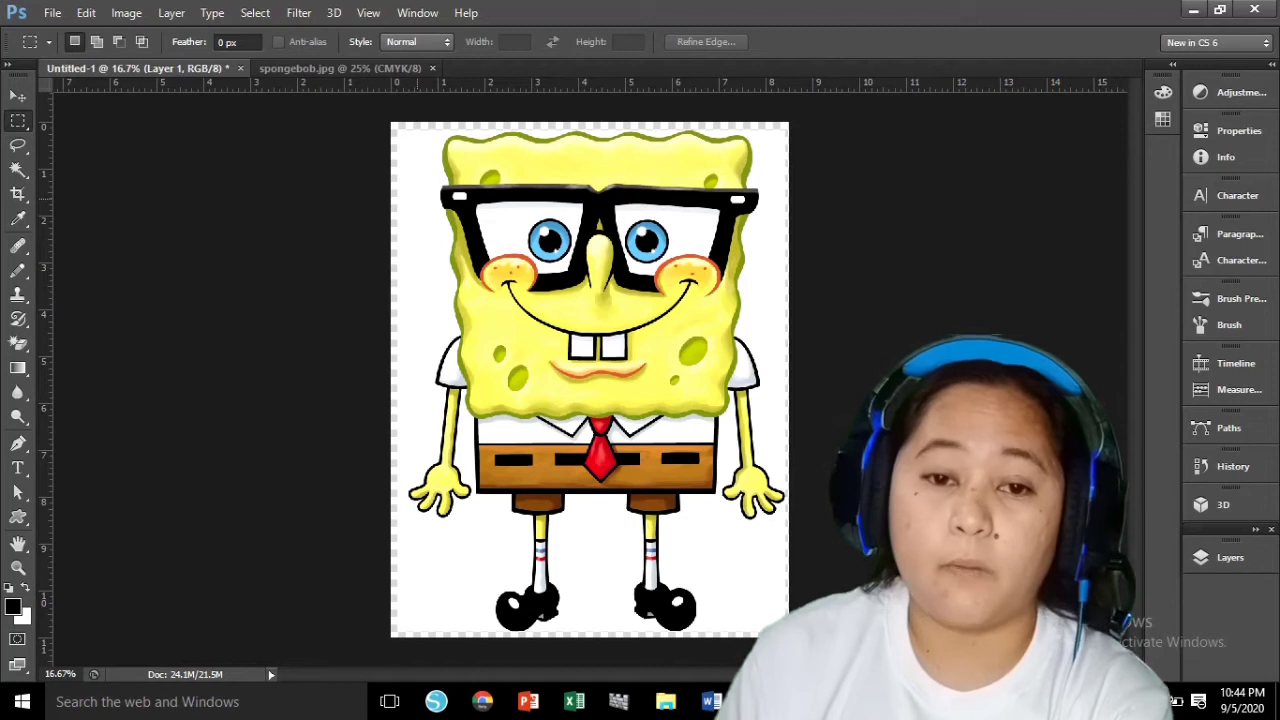
key("l")
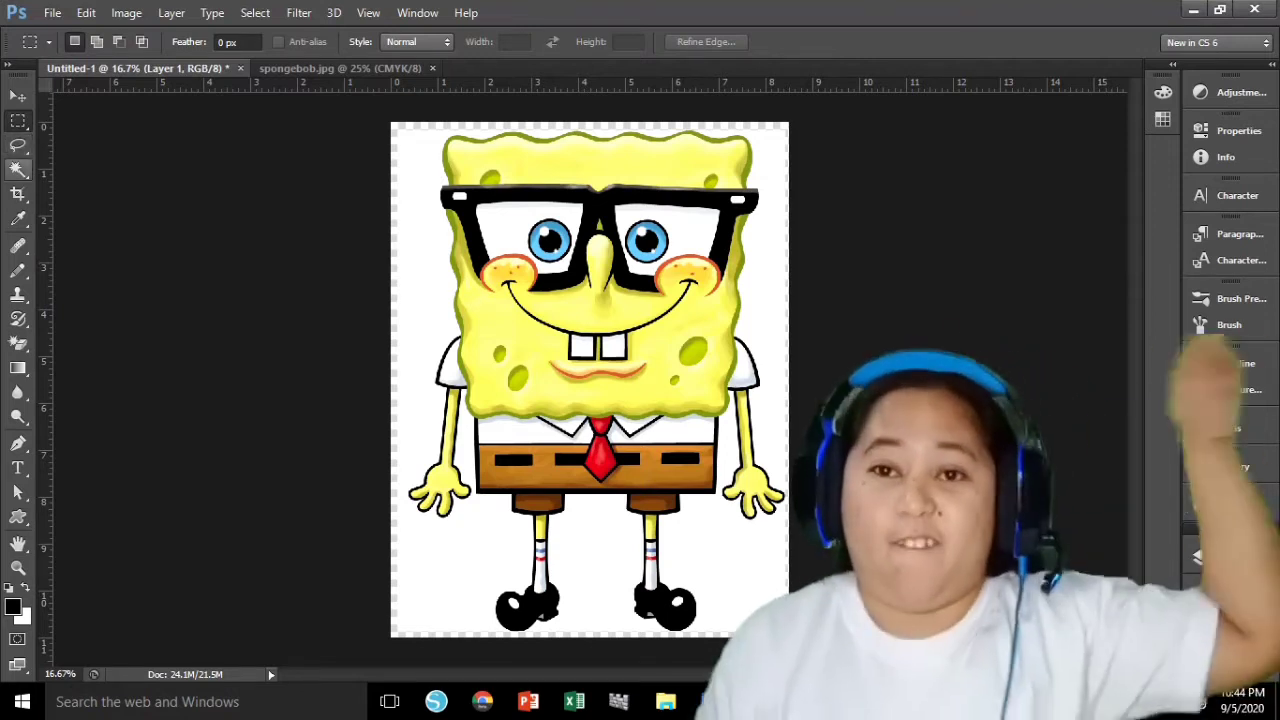
key("w")
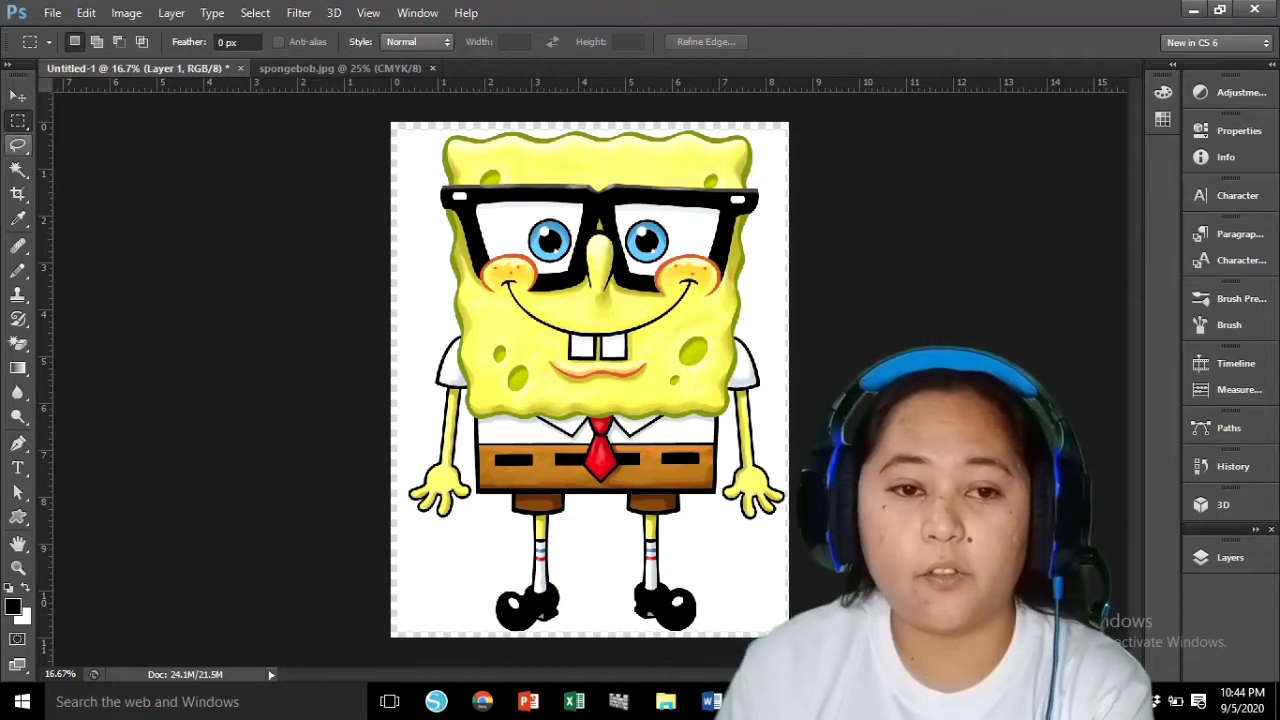
Step: Try a freehand selection with the Lasso Tool, starting at the image's upper-left corner in the white background
left_click(18, 145)
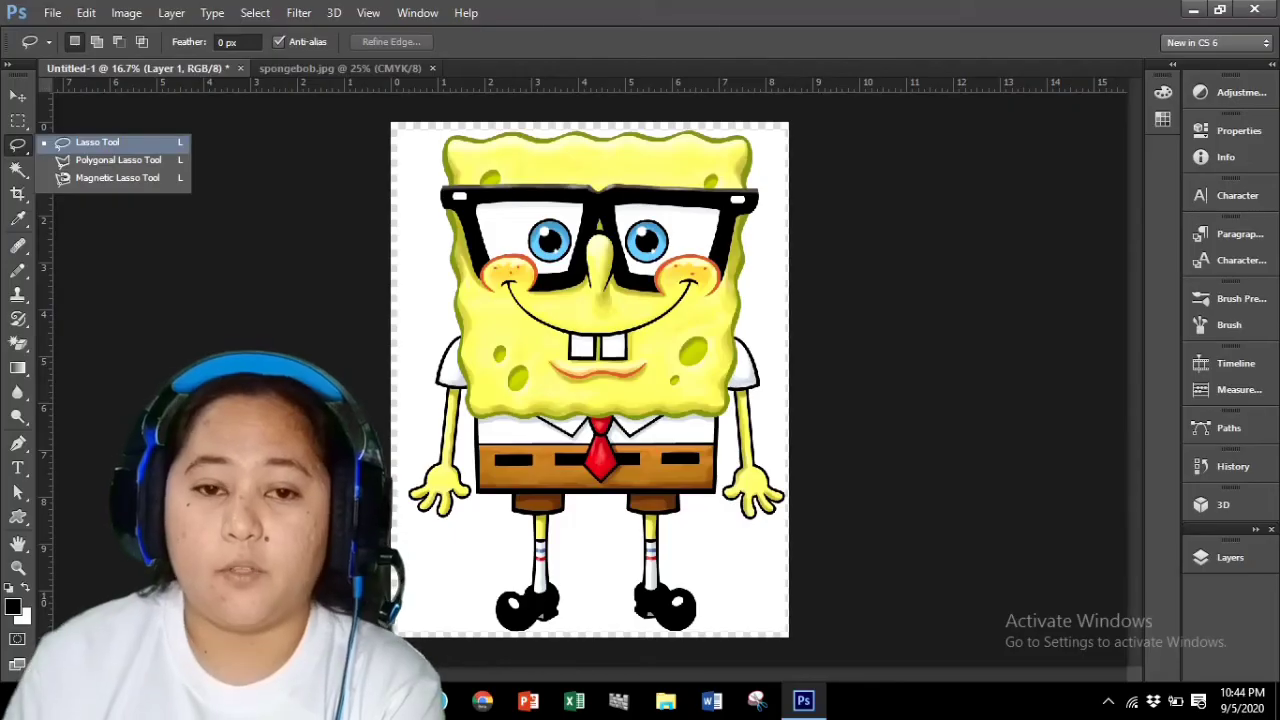
left_click(97, 142)
left_click_drag(397, 129, 407, 161)
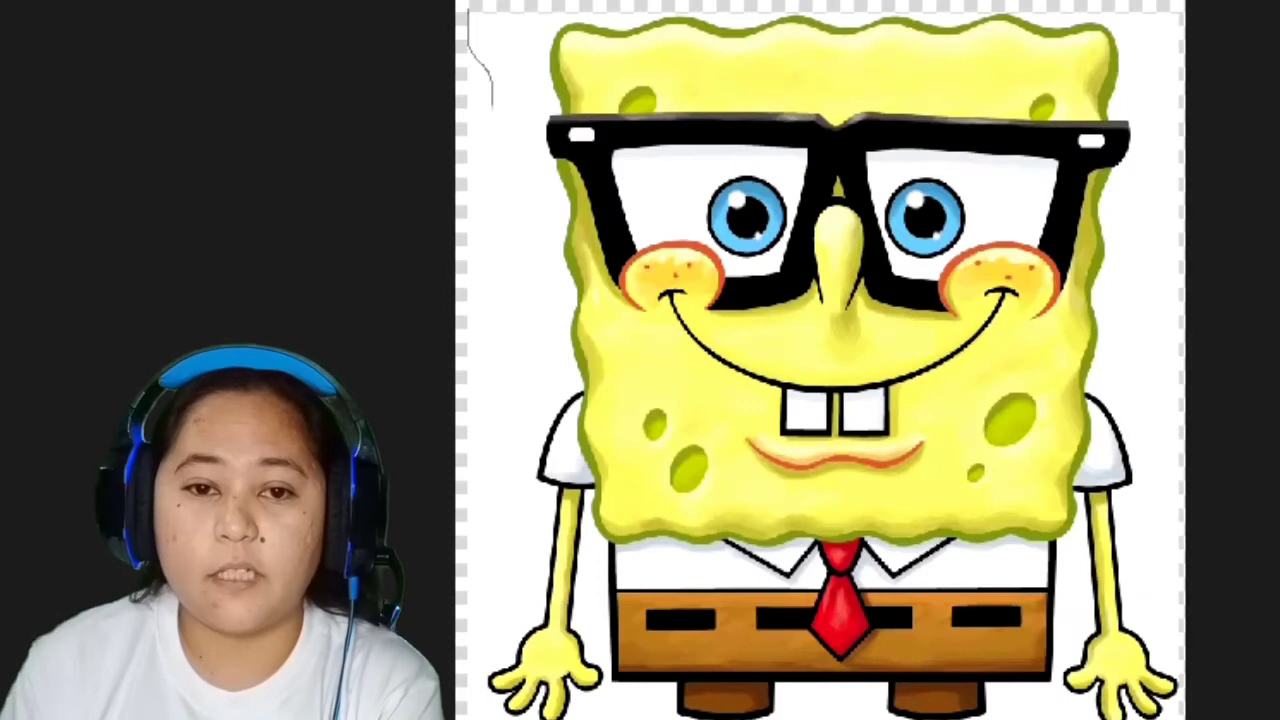
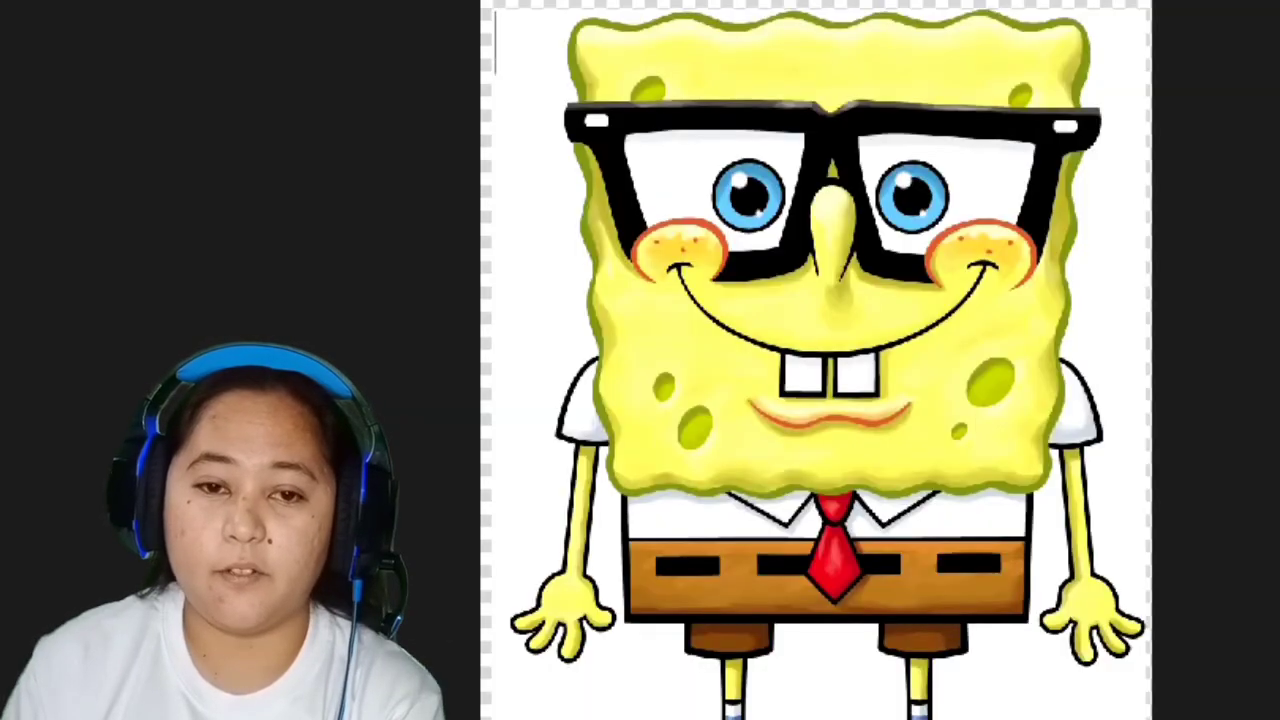
Step: Outline a tall rectangle of white background left of the head with the Polygonal Lasso, delete its contents and deselect
left_click(399, 130)
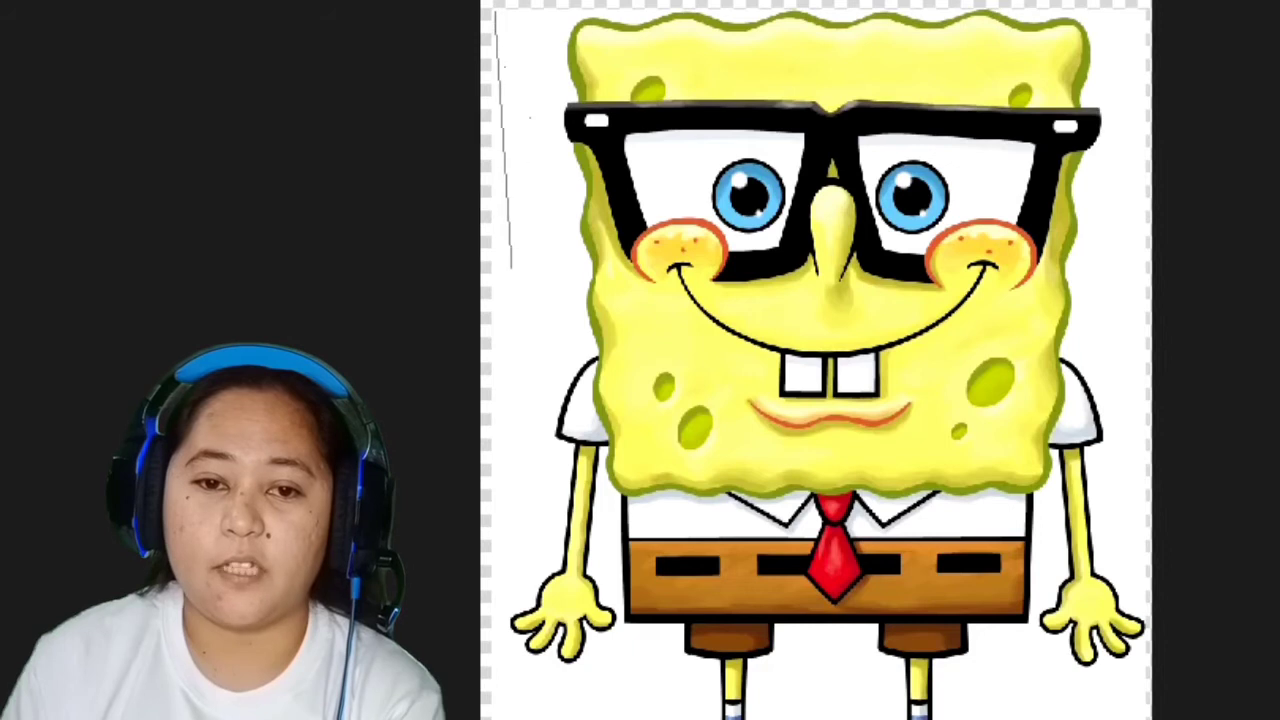
left_click(494, 285)
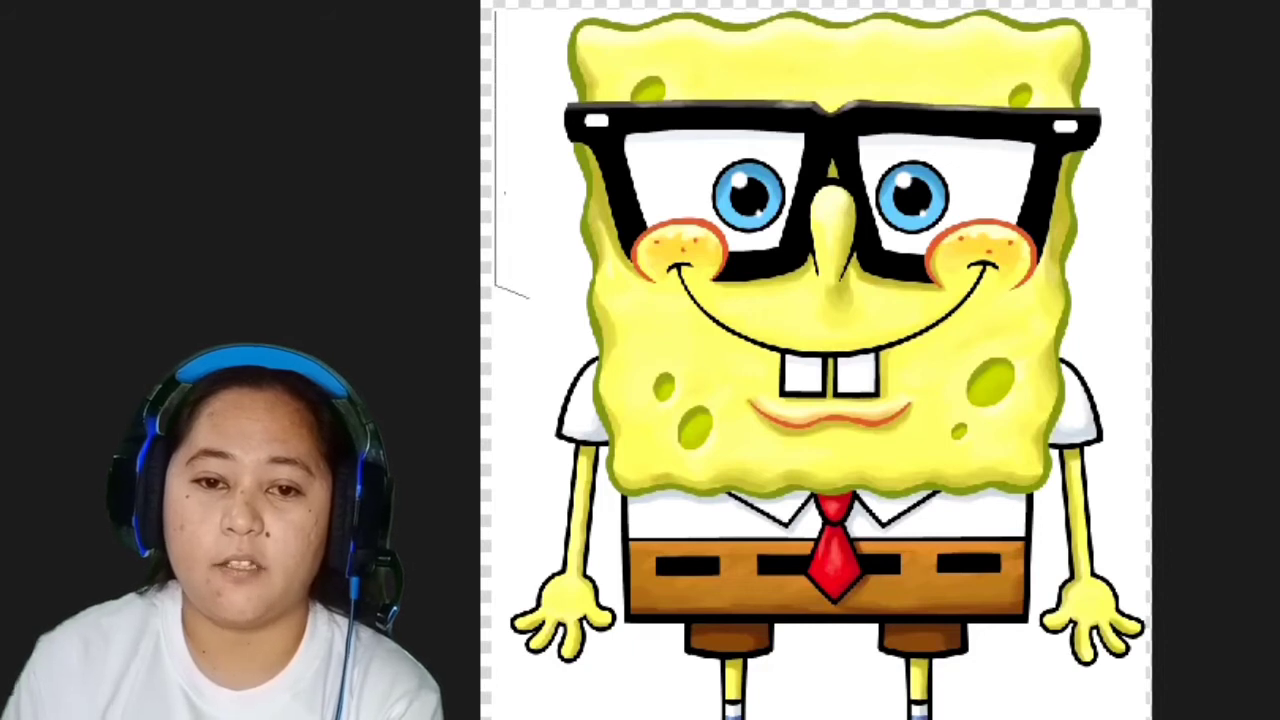
left_click(558, 285)
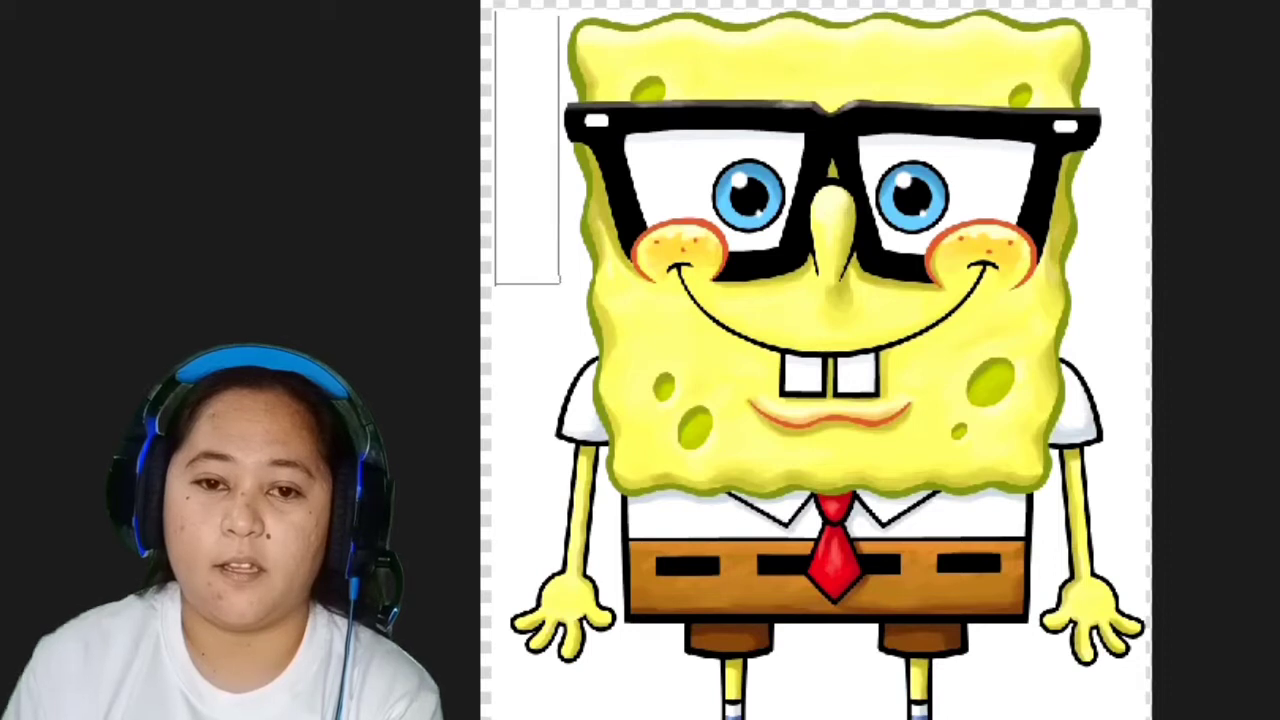
left_click(558, 12)
left_click(495, 12)
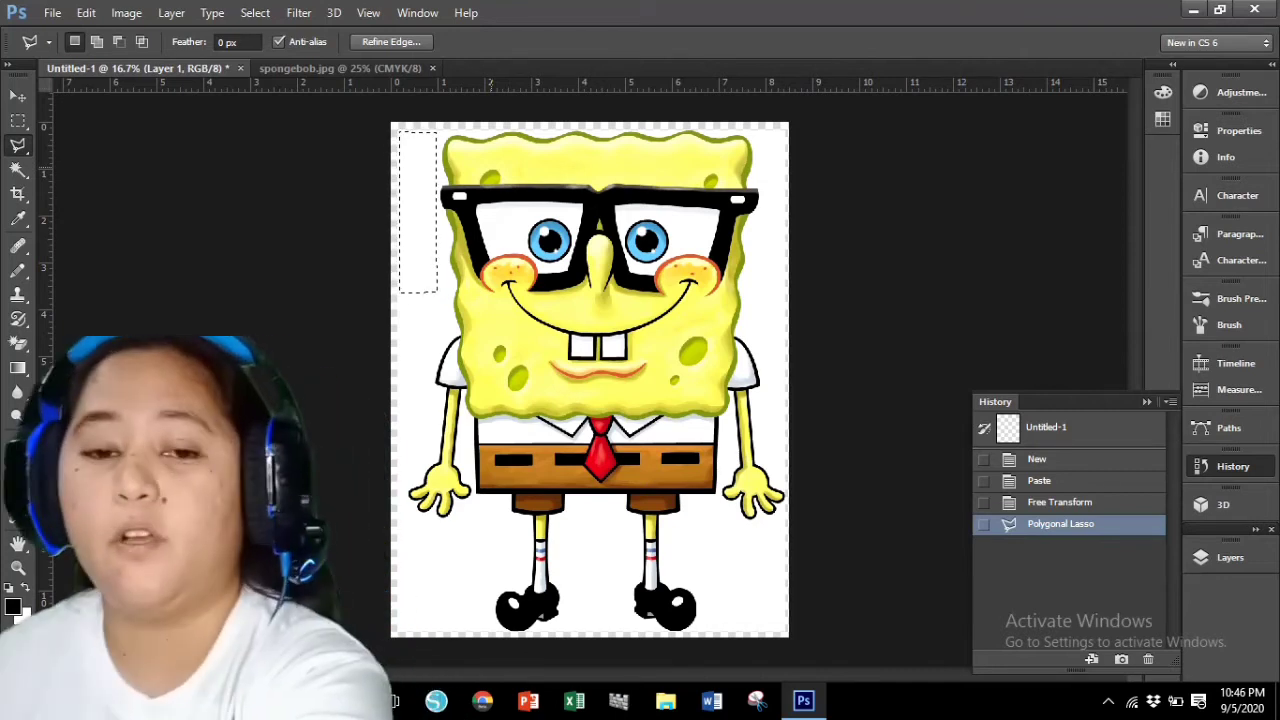
key("Delete")
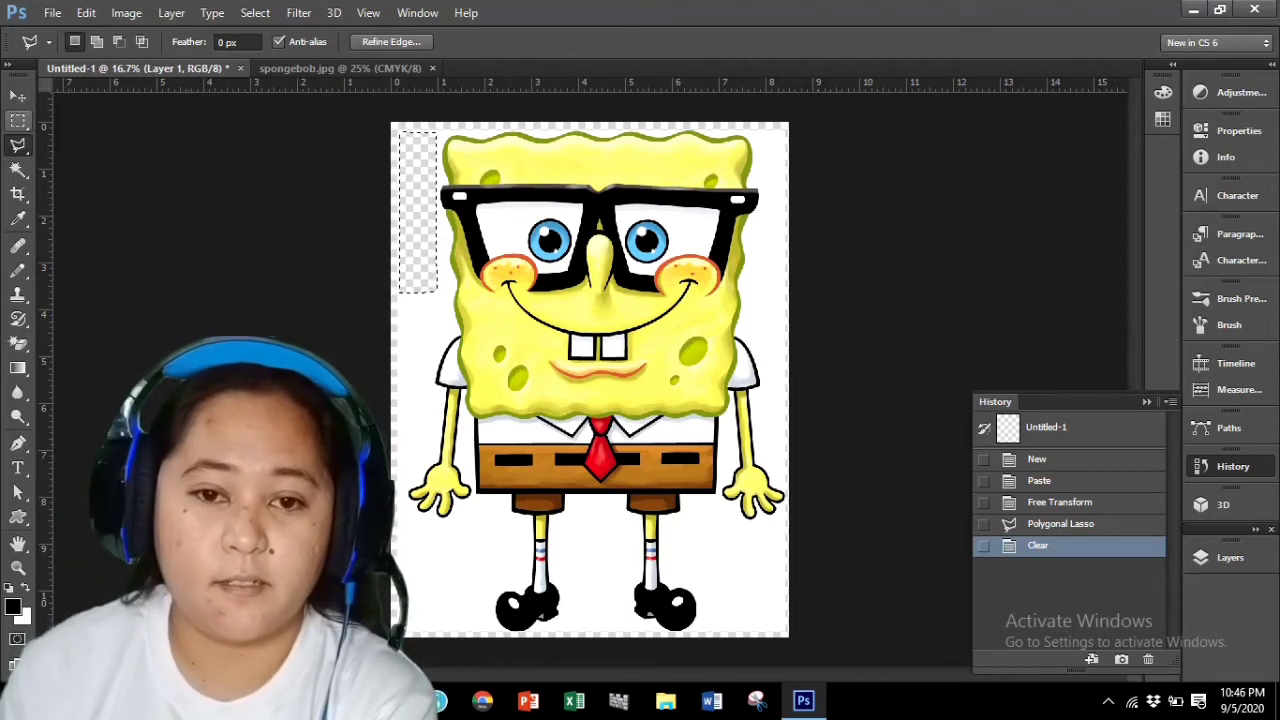
key("v")
key("ctrl+d")
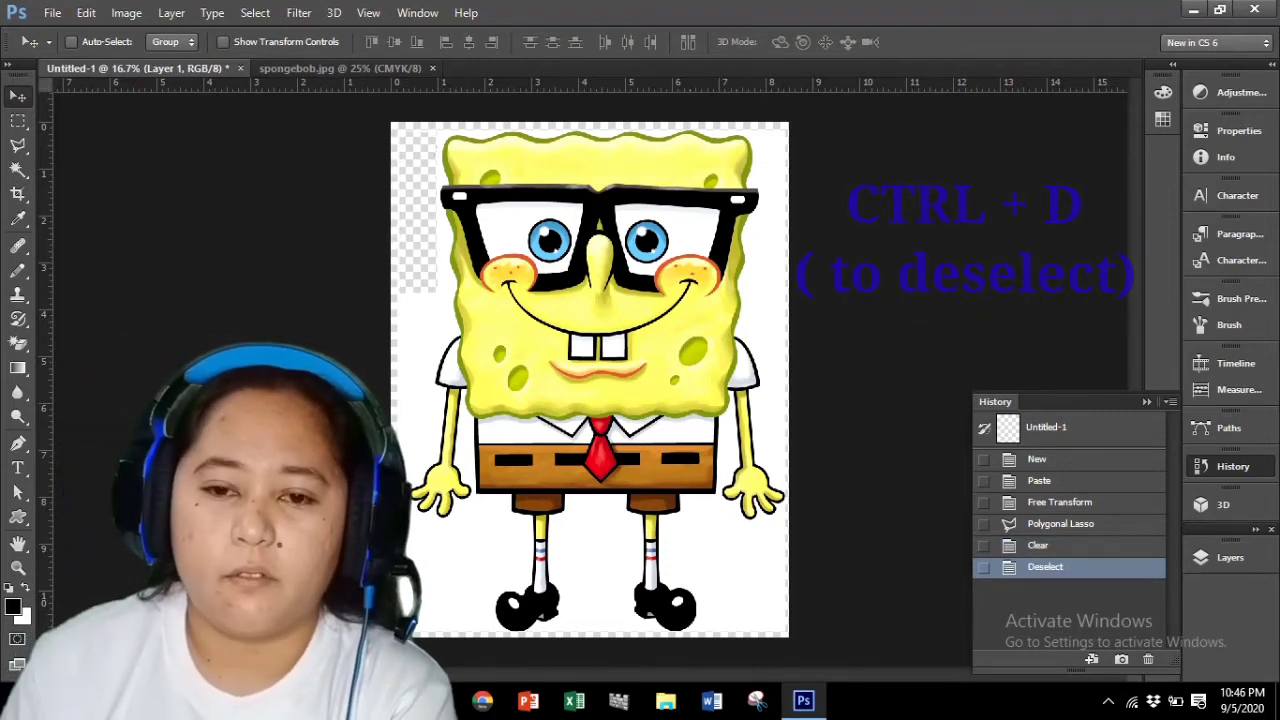
Step: Trace the character's whole outline with the Magnetic Lasso Tool and close it into a selection
right_click(17, 145)
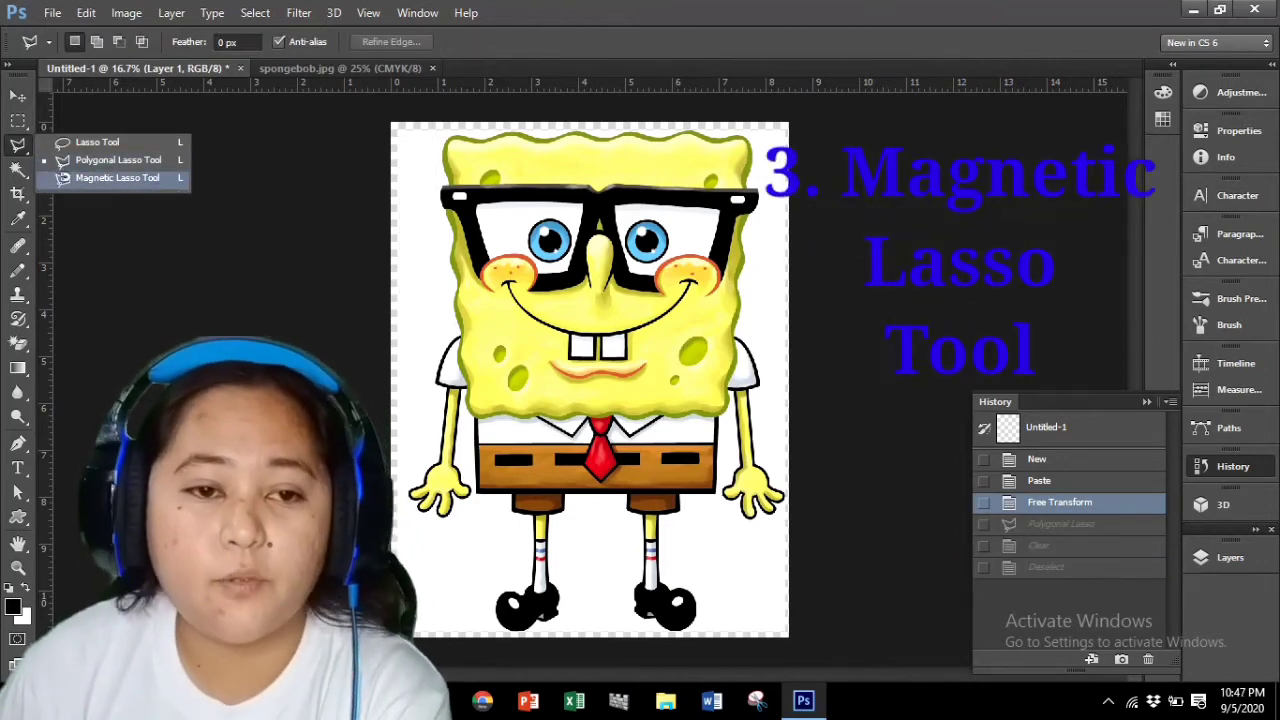
left_click(110, 177)
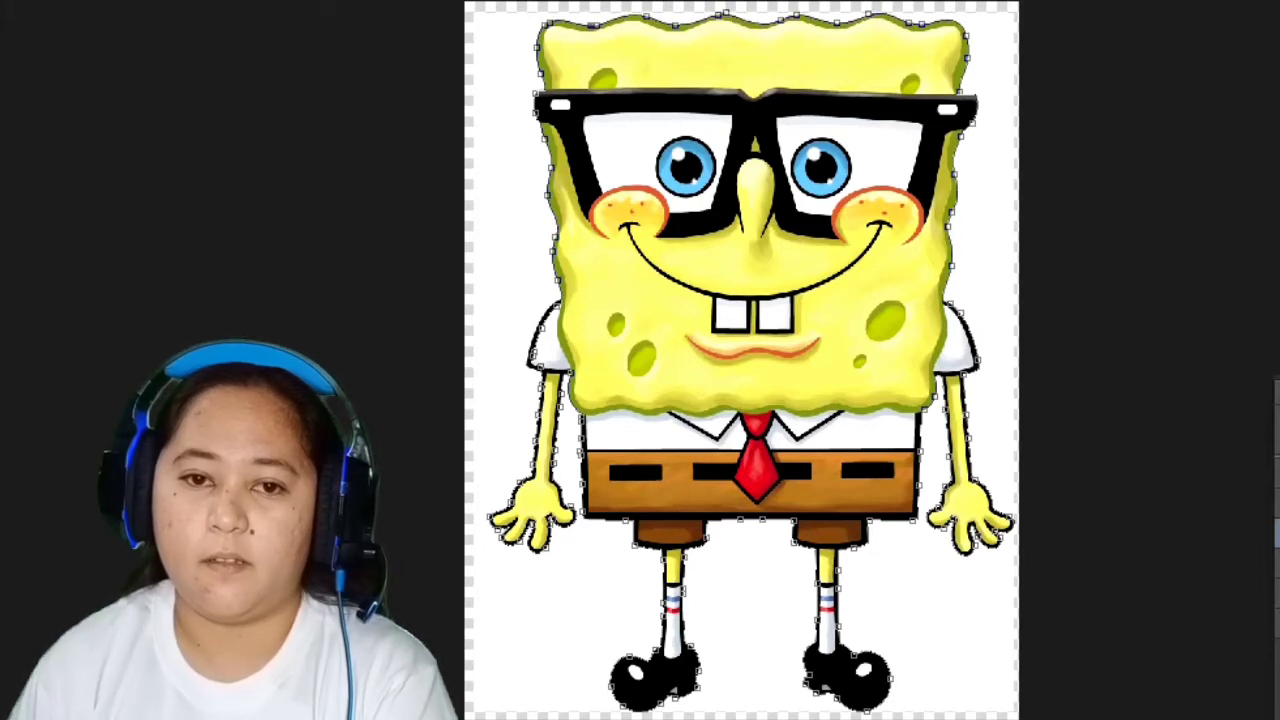
left_click(549, 24)
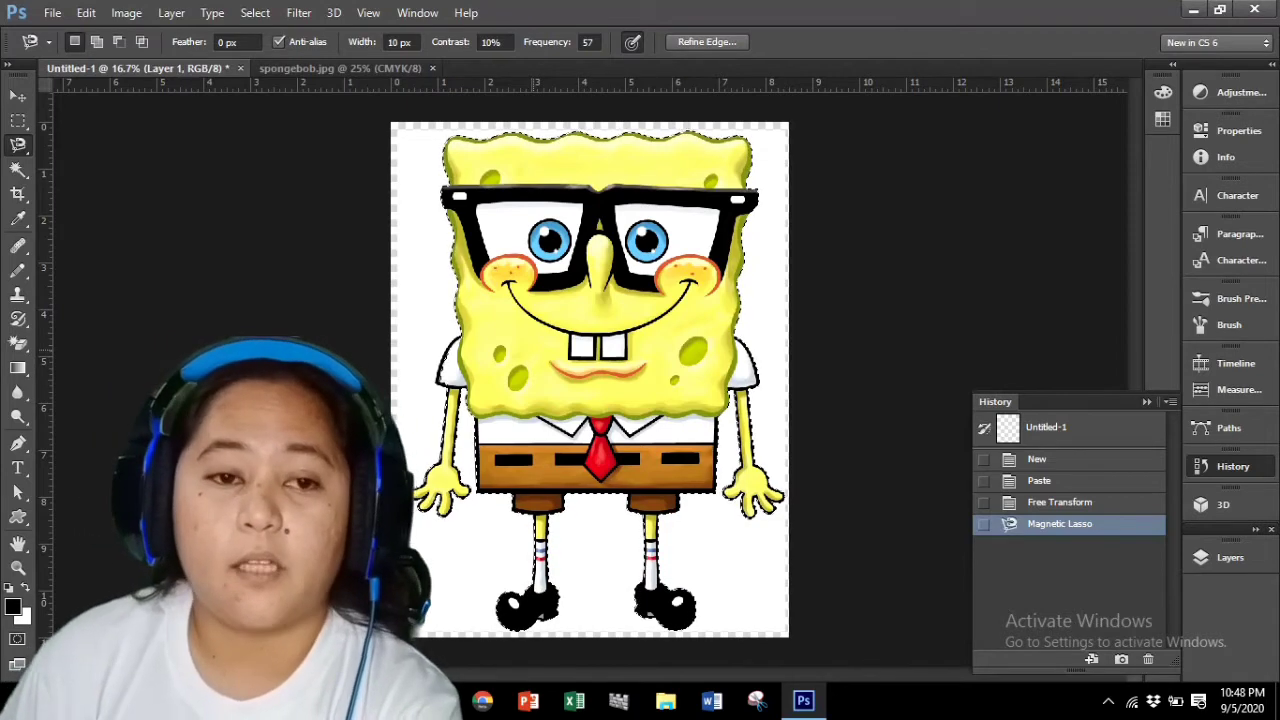
Step: Create a new 8.5 × 11 inch transparent document from the U.S. Paper preset at 300 pixels/inch and paste the copied character
left_click(52, 13)
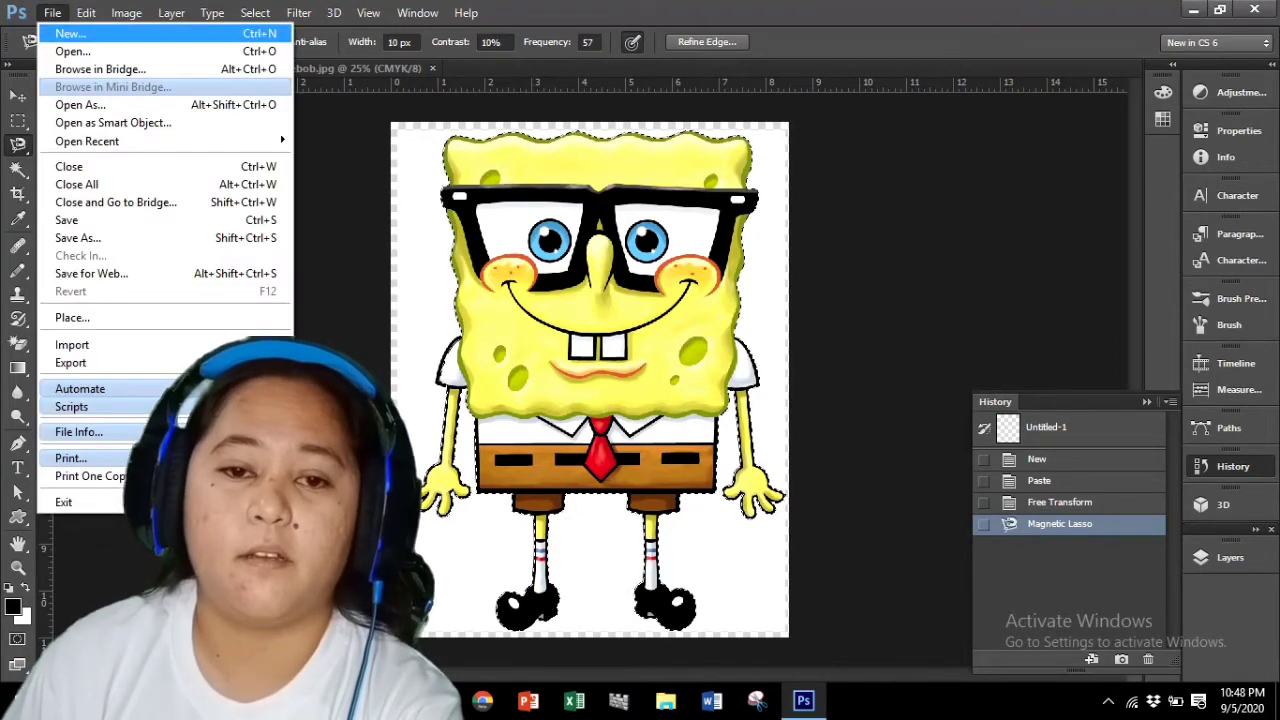
left_click(40, 31)
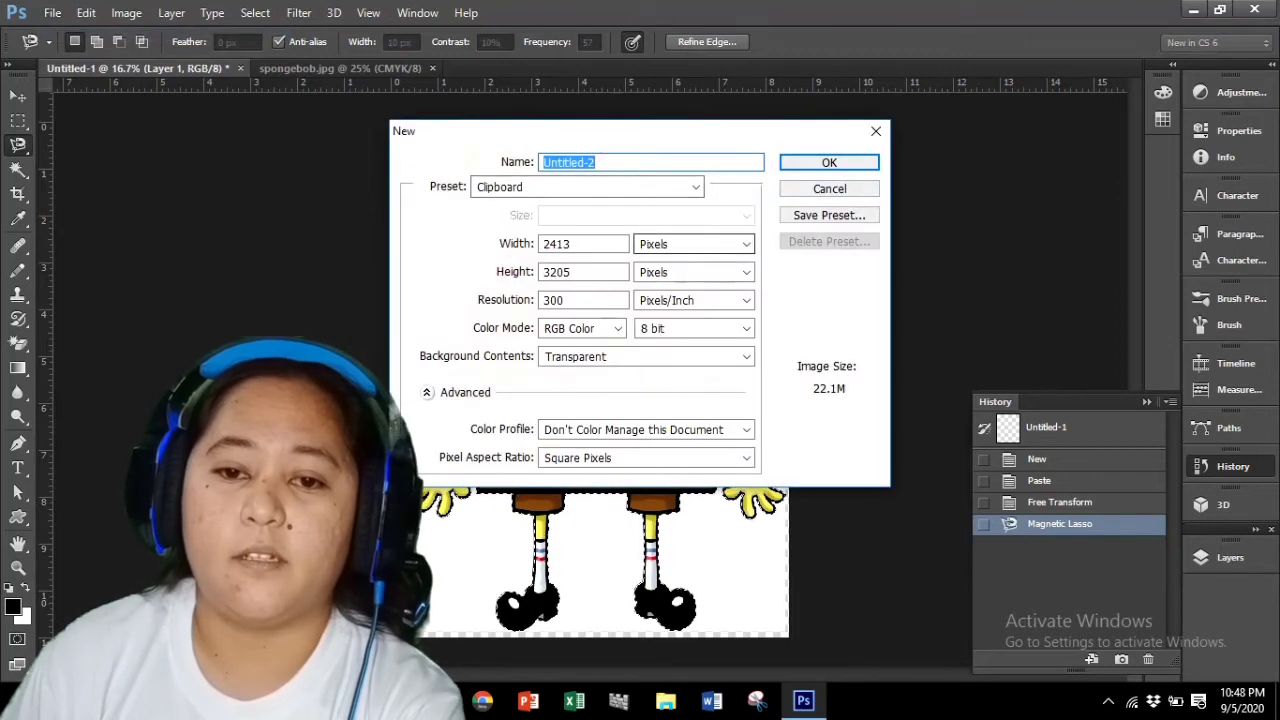
left_click(695, 187)
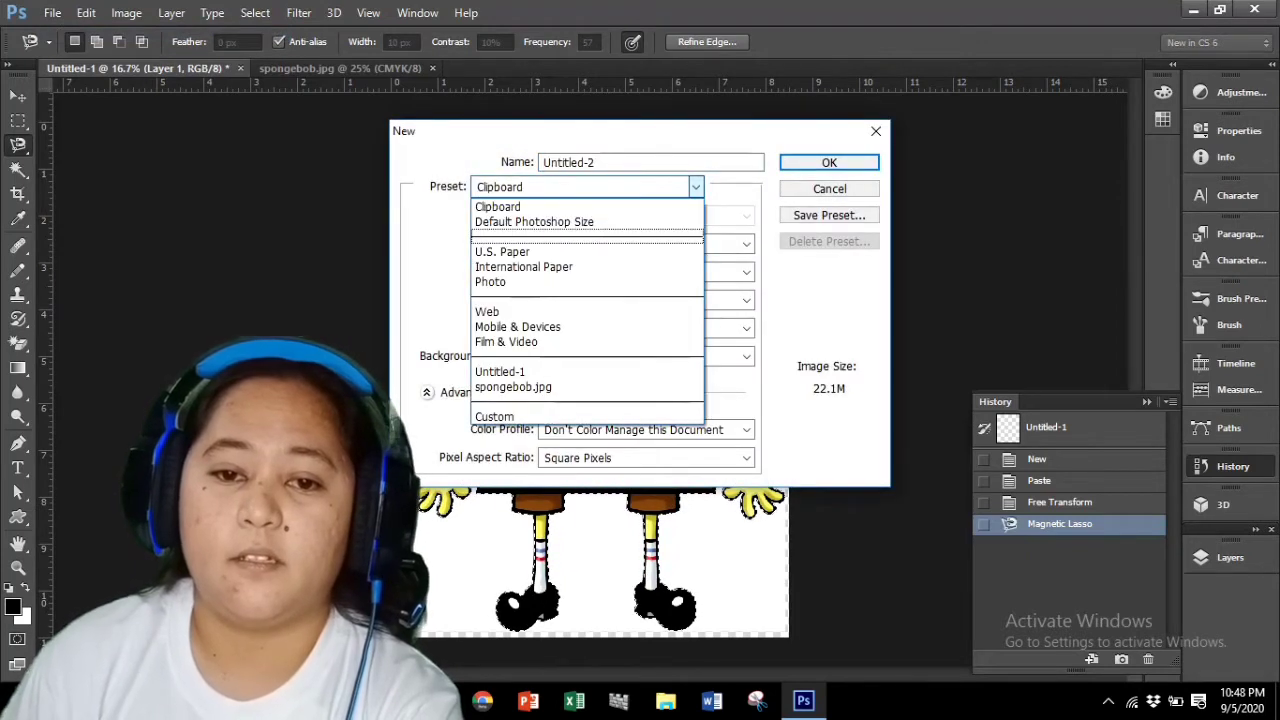
left_click(502, 252)
left_click(746, 356)
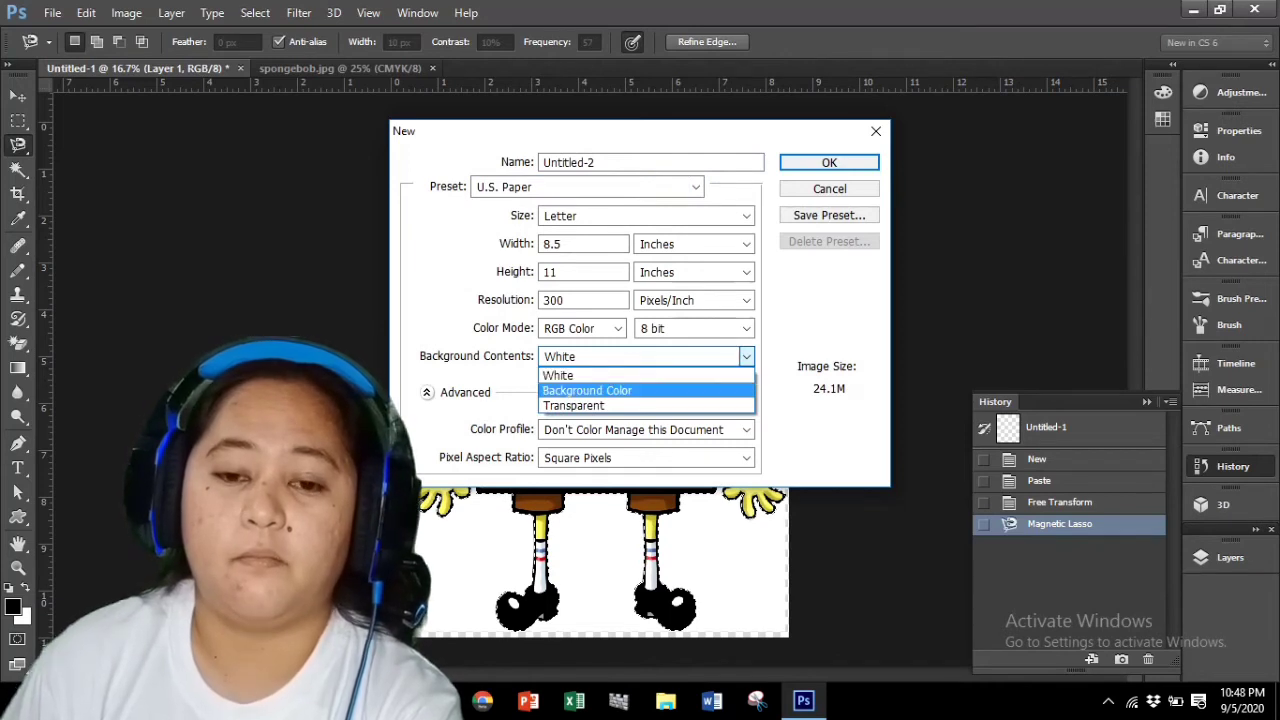
left_click(573, 405)
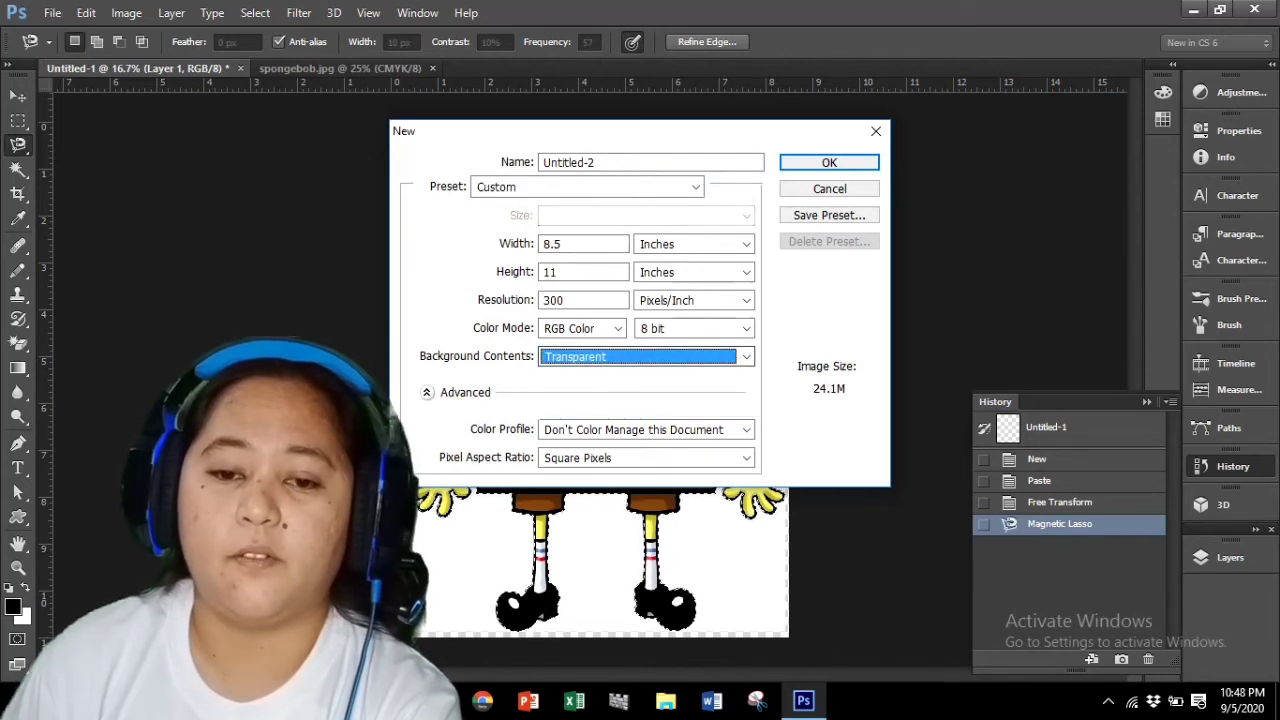
left_click(746, 356)
left_click(573, 405)
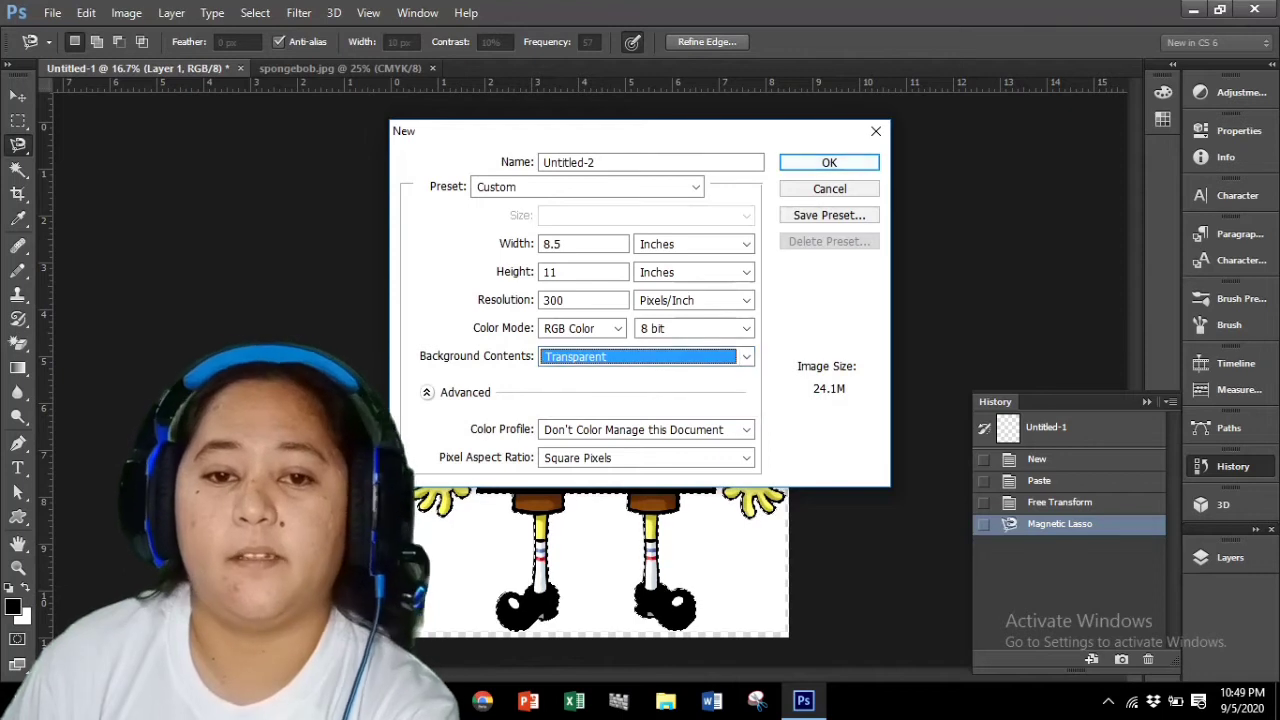
left_click(829, 162)
key("ctrl+v")
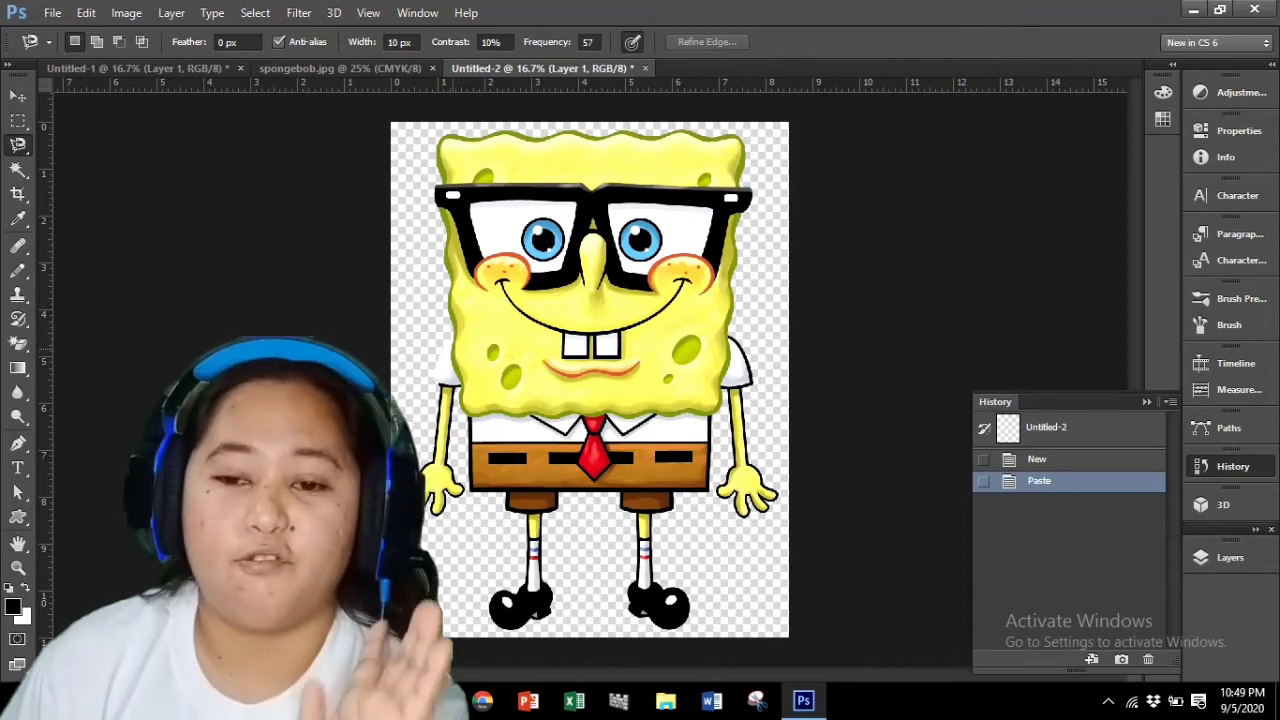
Step: Return to the Untitled-1 document and restore its history to the Free Transform state
key("ctrl+Tab")
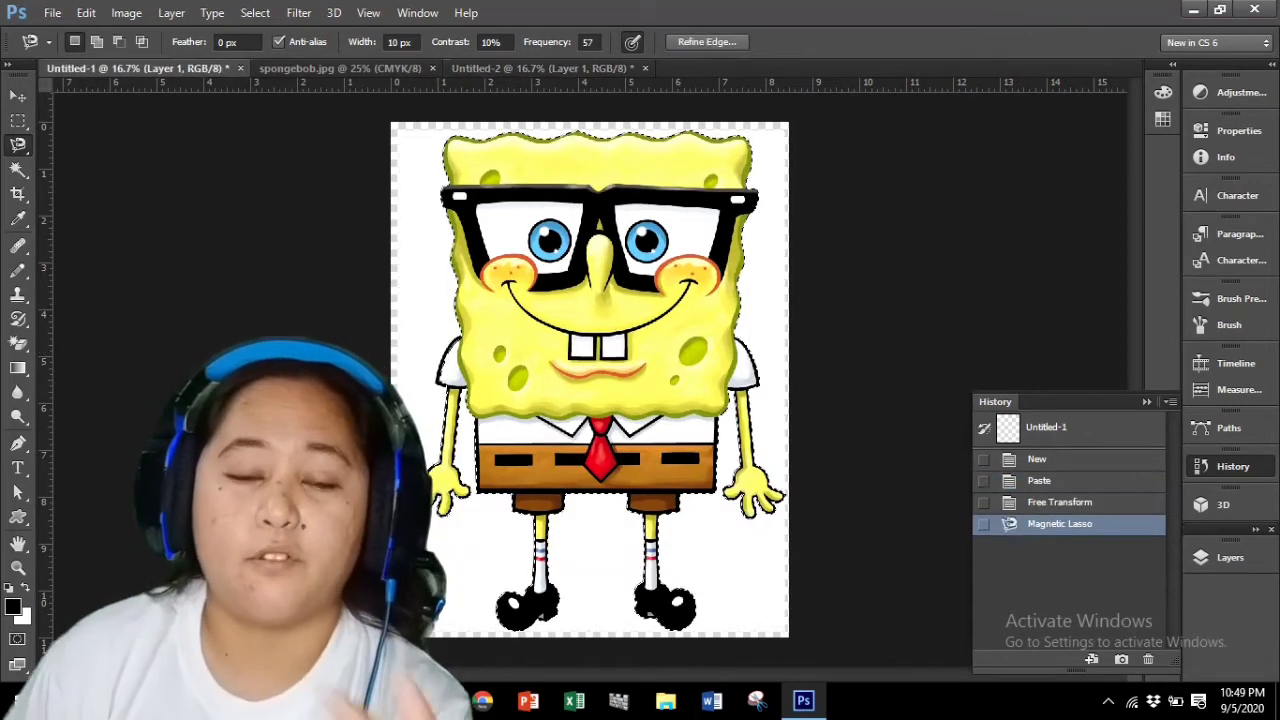
left_click(1039, 480)
left_click(1060, 502)
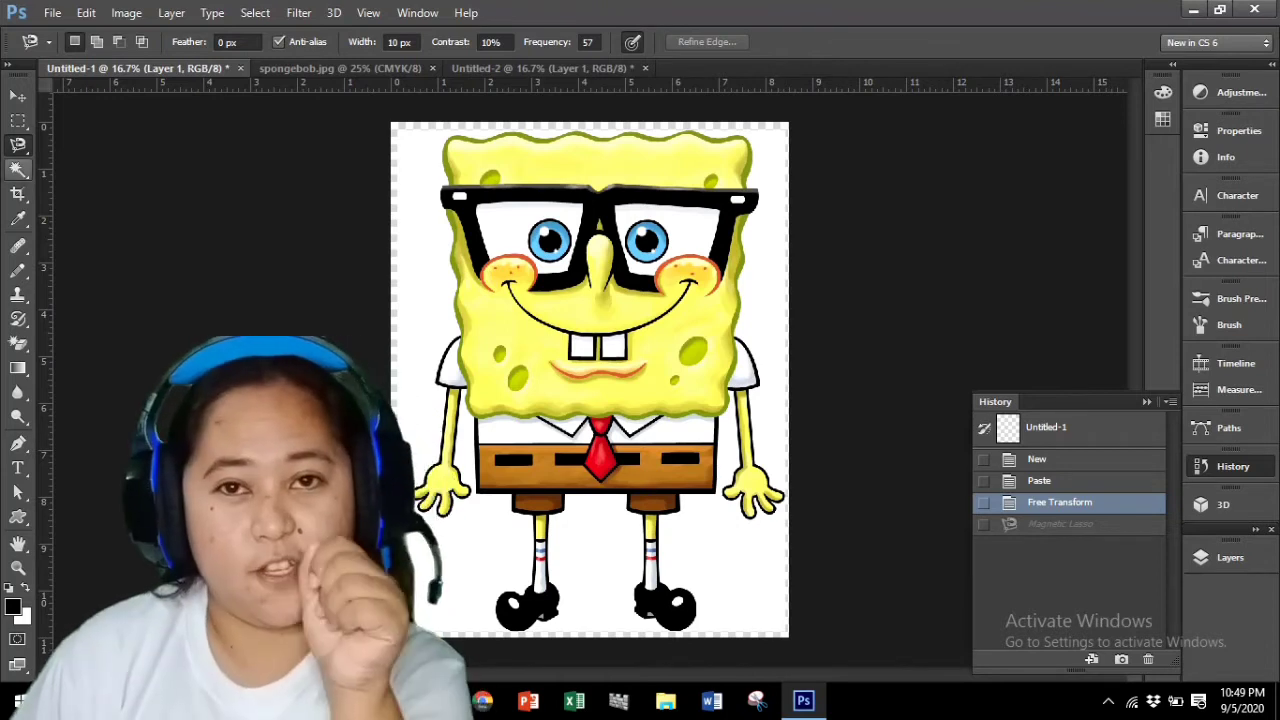
Step: Try the Quick Selection Tool on the white background left of the character's head and undo both selections
left_click(18, 170)
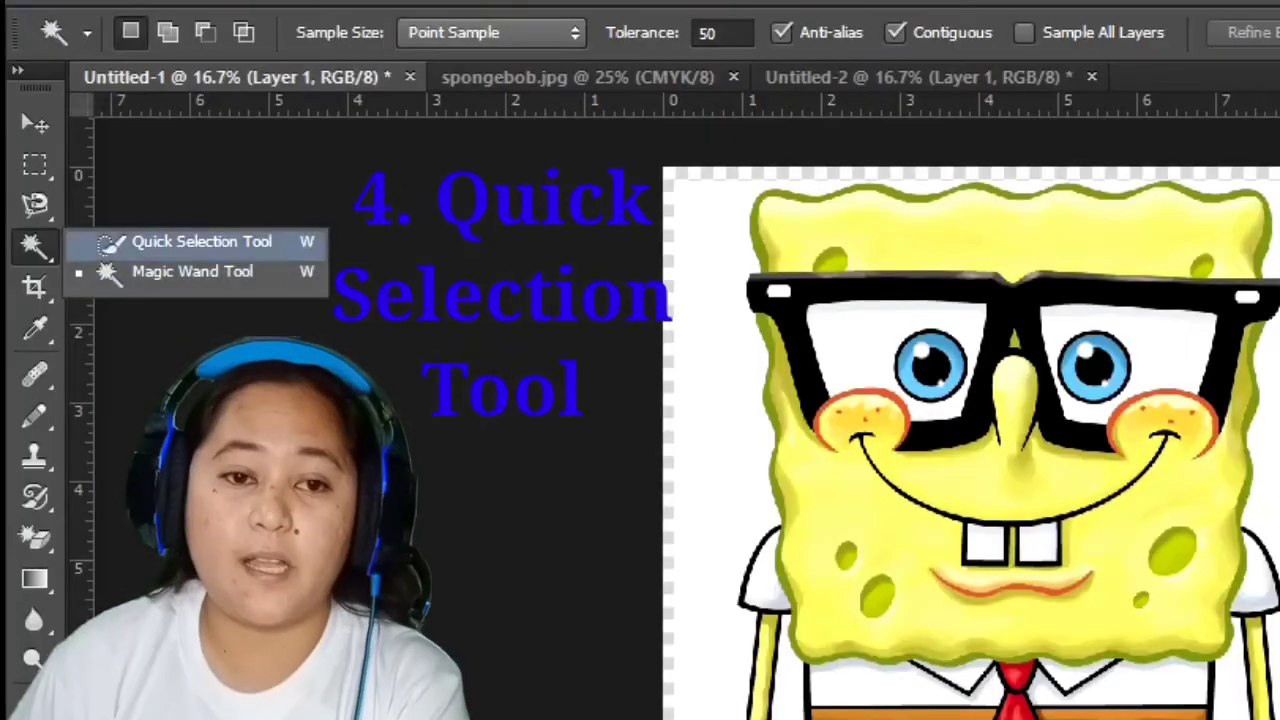
left_click(201, 242)
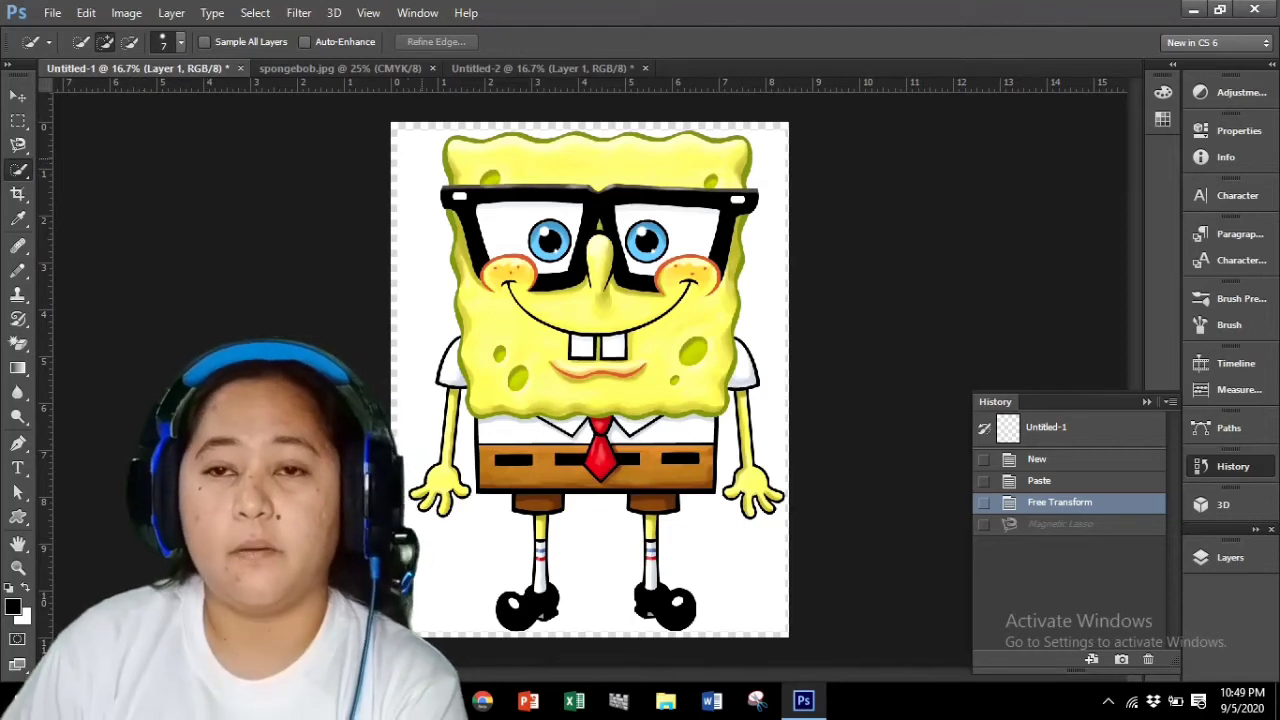
left_click(422, 158)
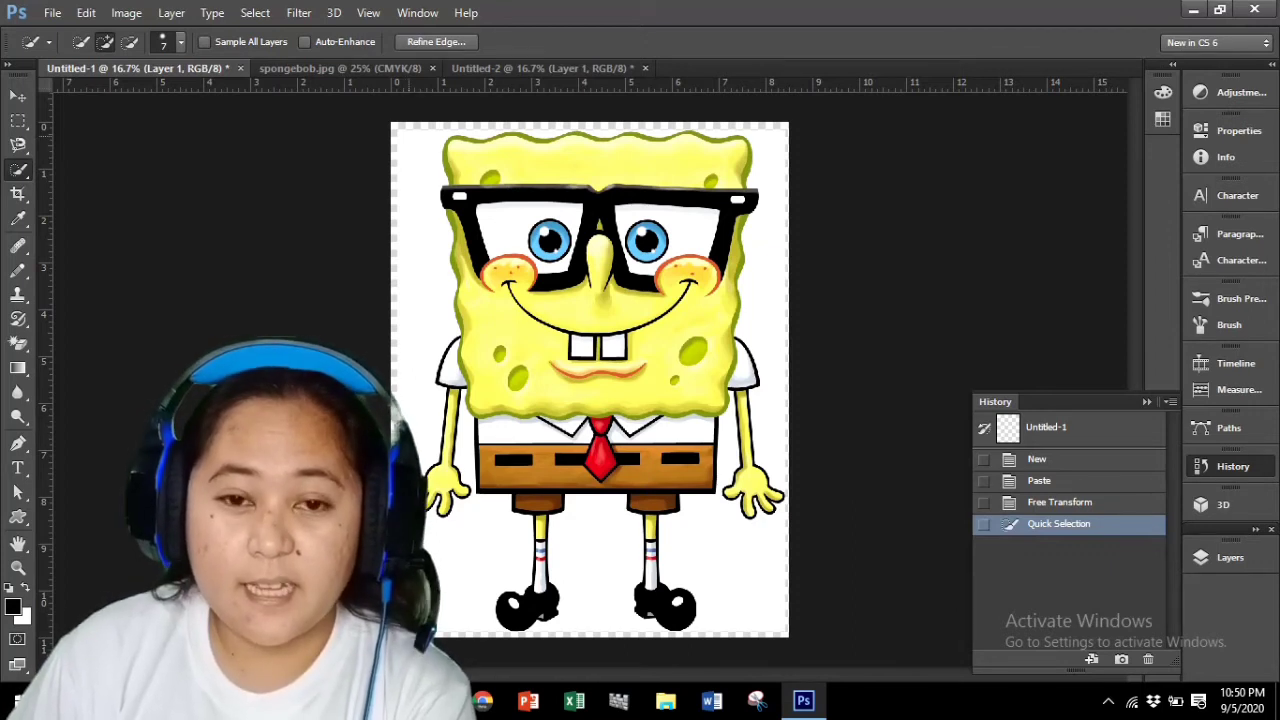
left_click_drag(408, 148, 416, 205)
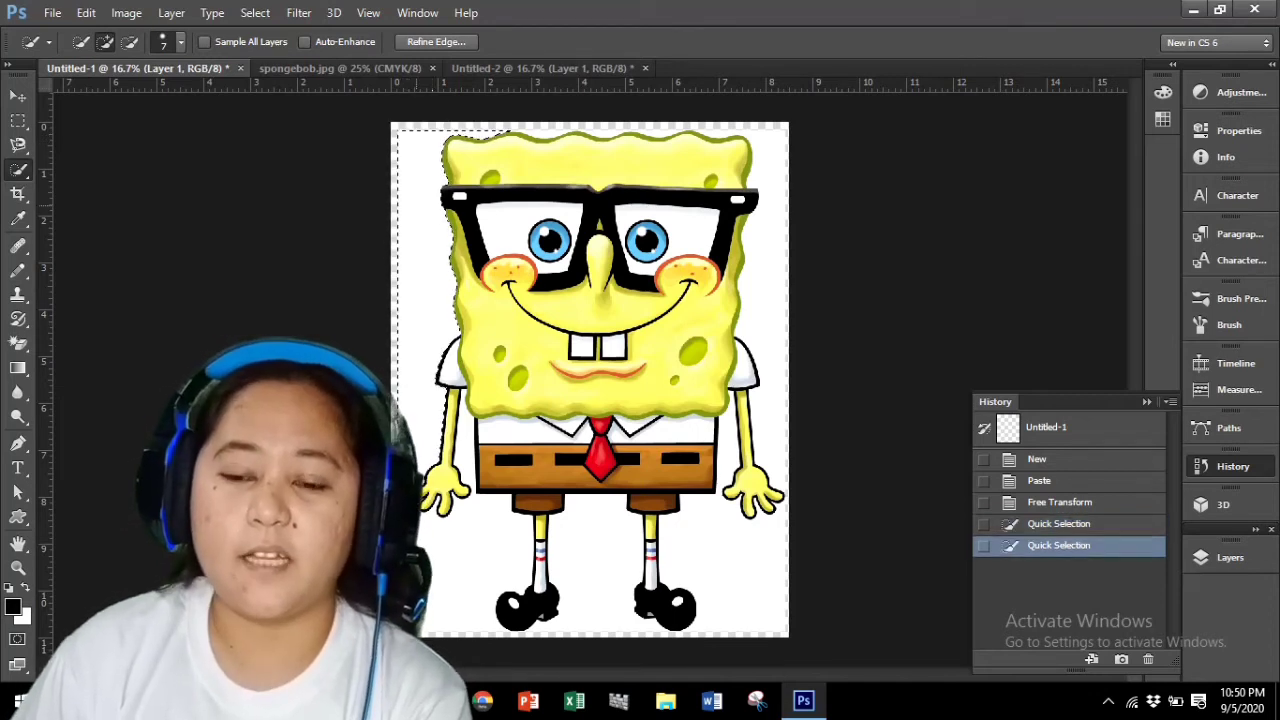
key("ctrl+z")
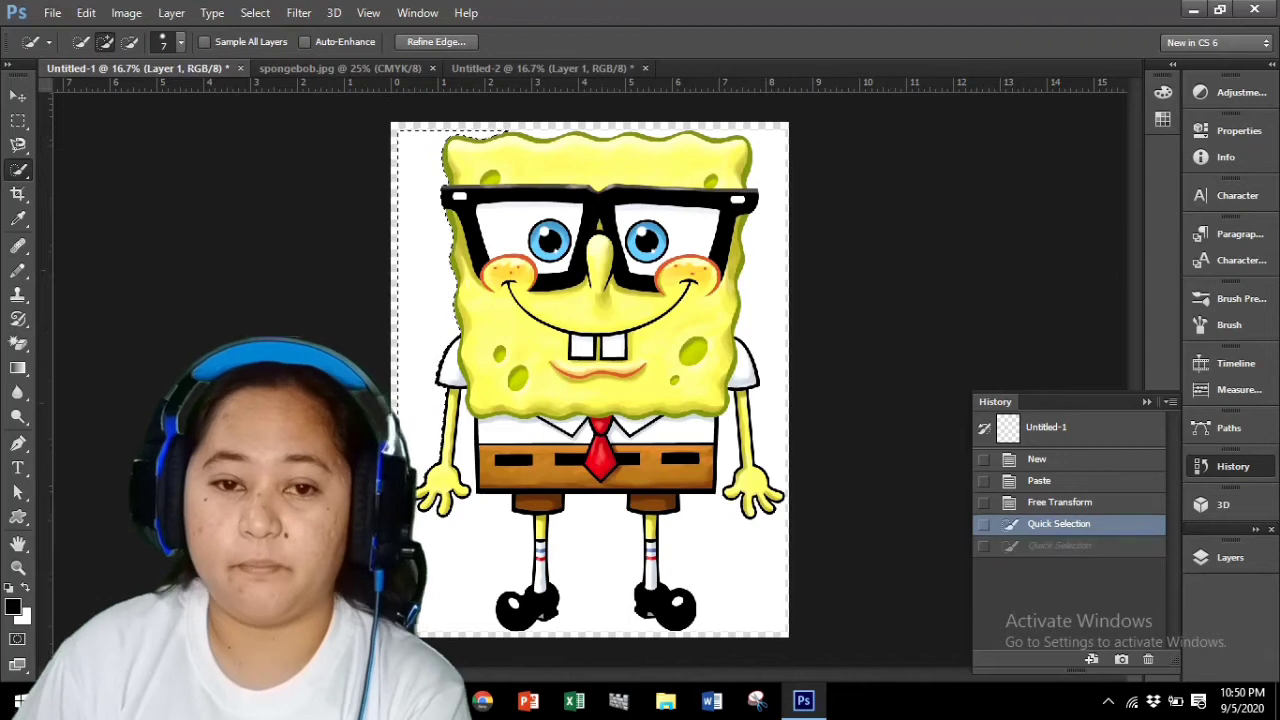
key("ctrl+alt+z")
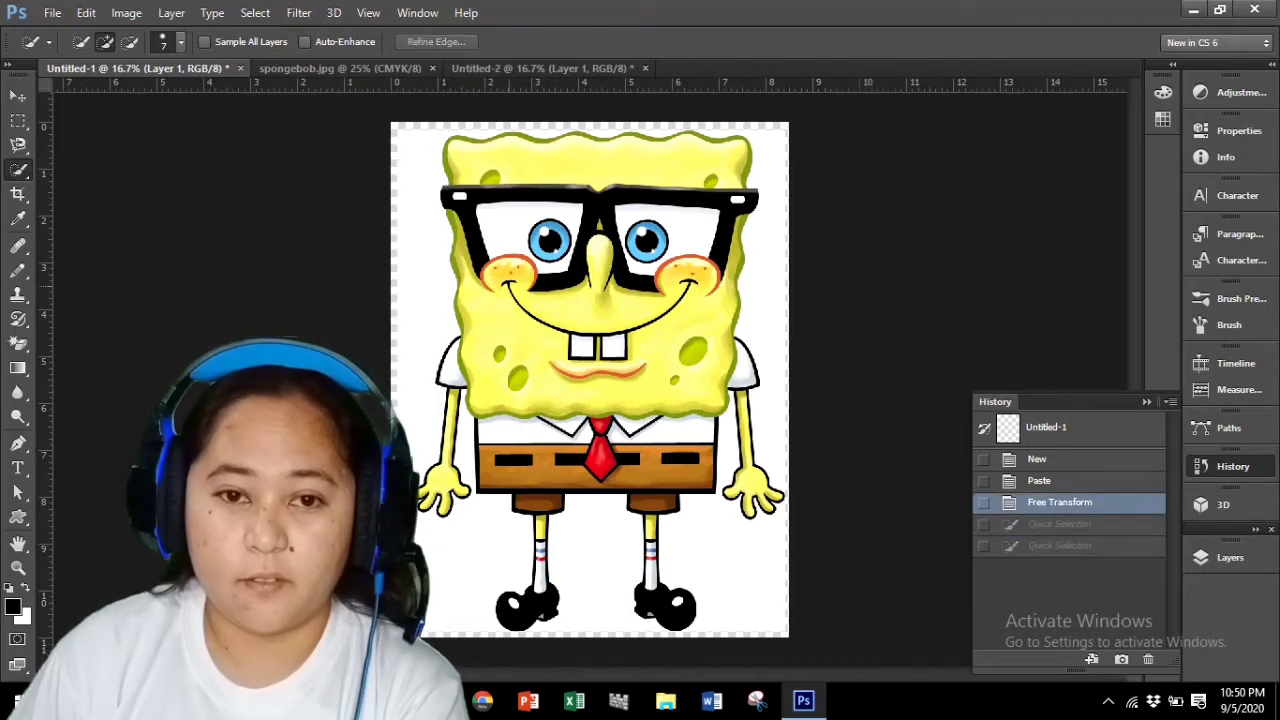
Step: Select all the white background around the character with the Quick Selection Tool, delete it and deselect
left_click_drag(406, 142, 410, 405)
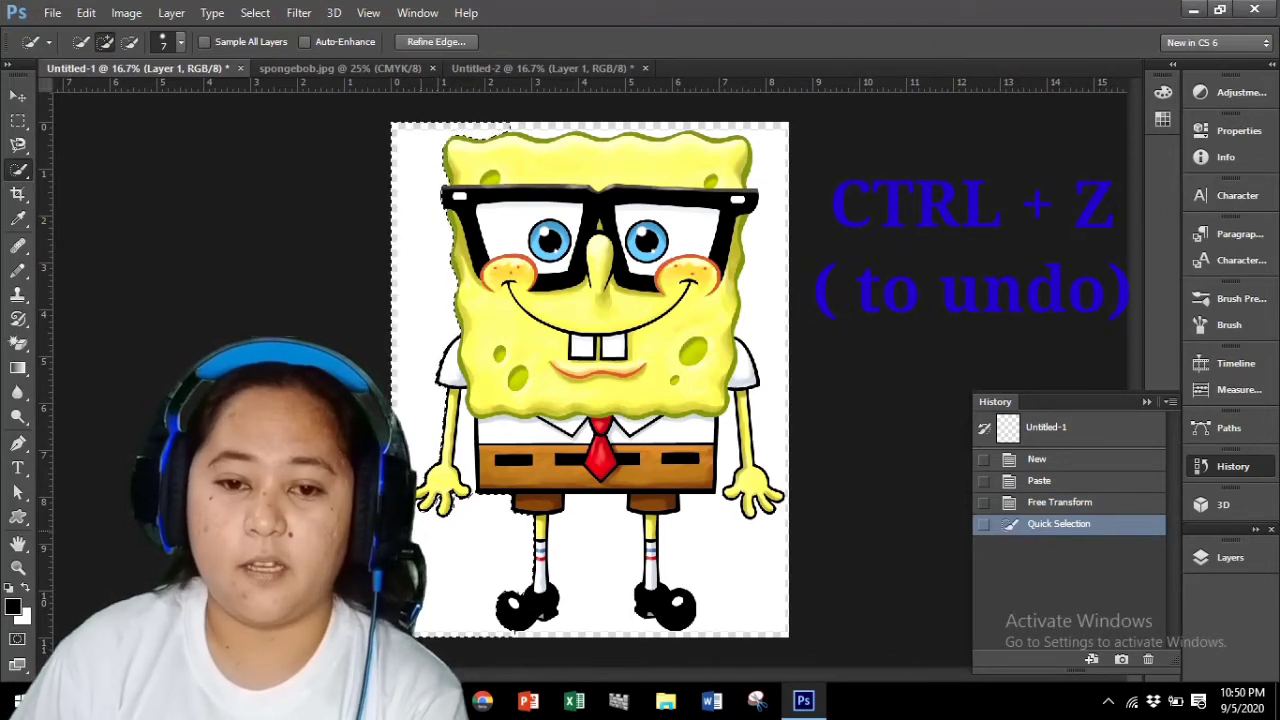
left_click(461, 449)
left_click(520, 570)
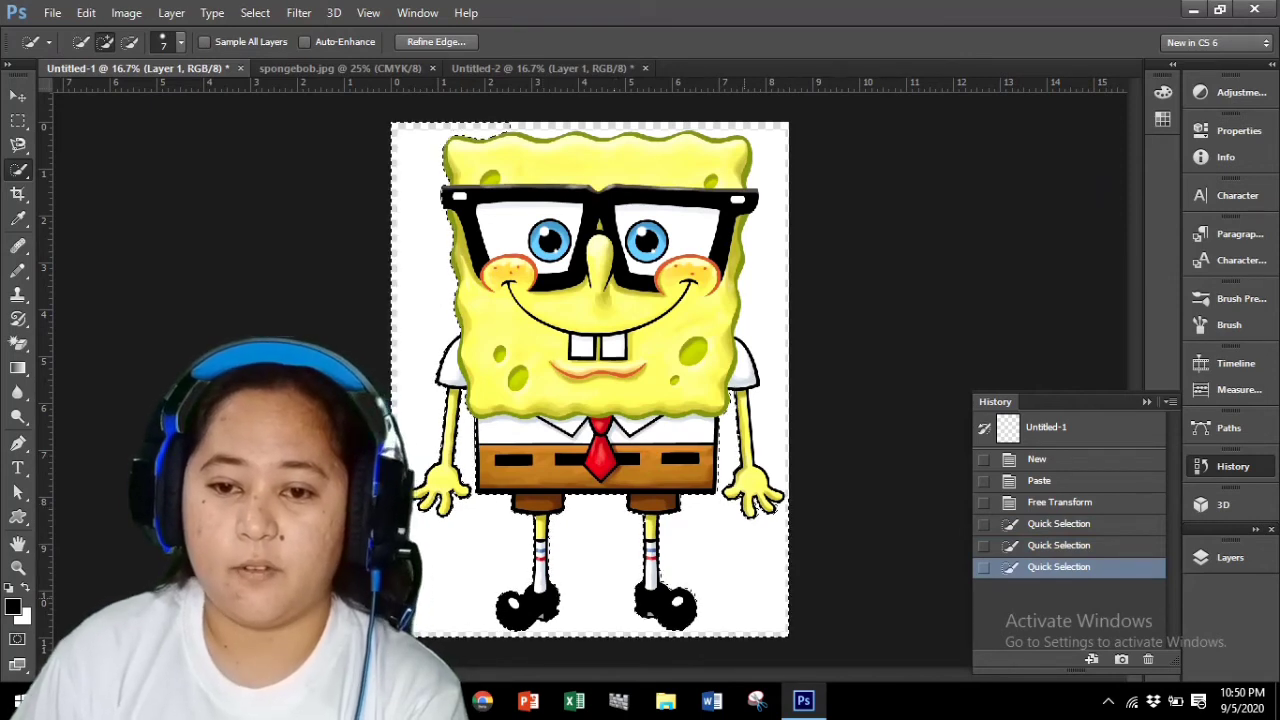
left_click(731, 445)
left_click(768, 411)
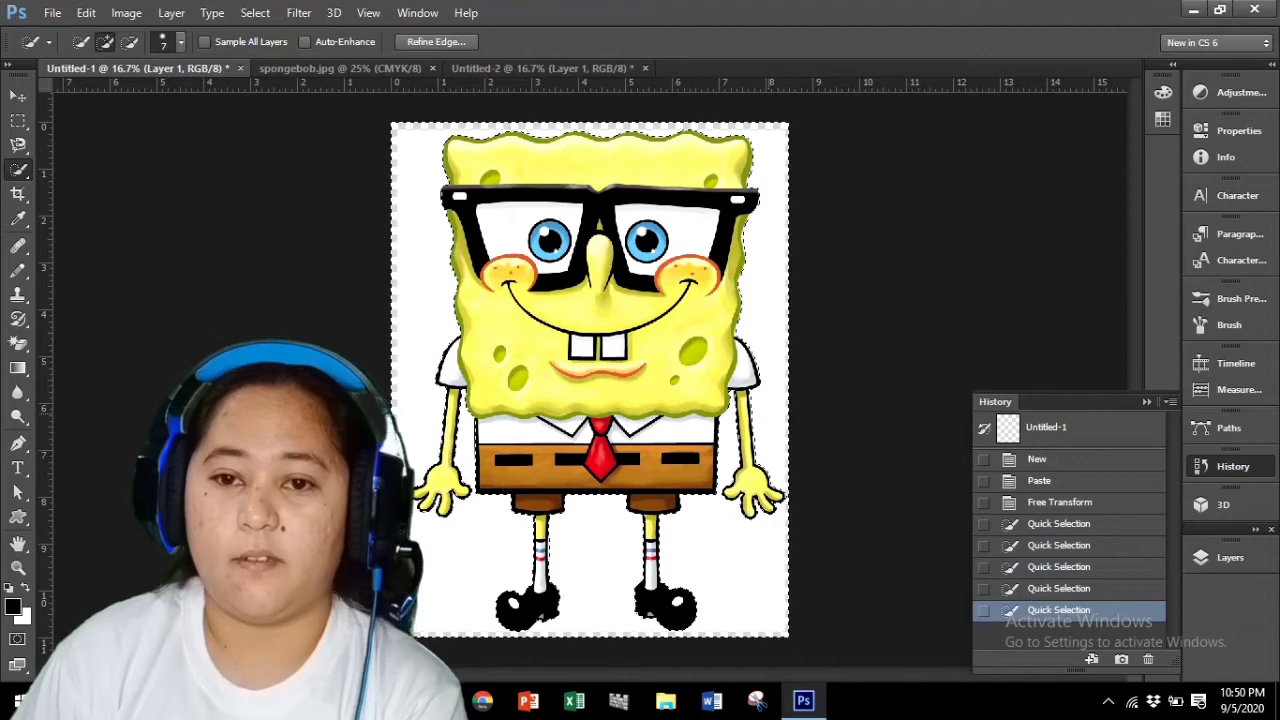
left_click(768, 412)
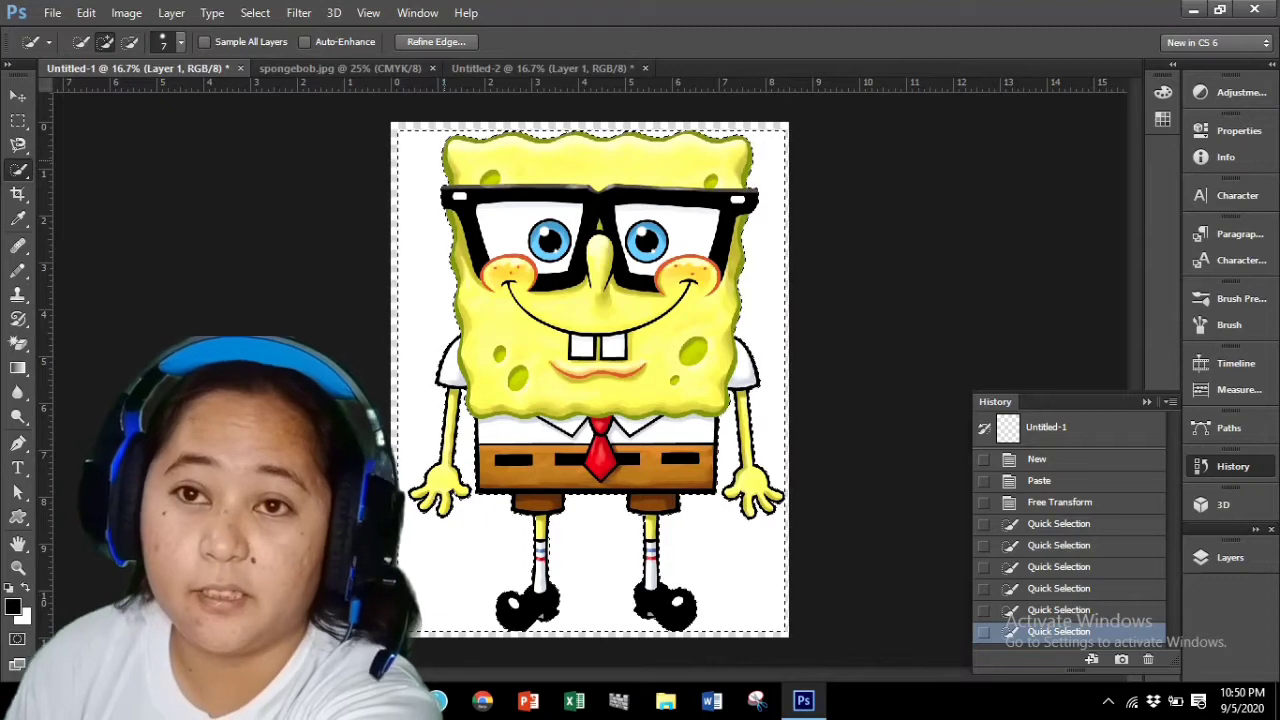
key("Delete")
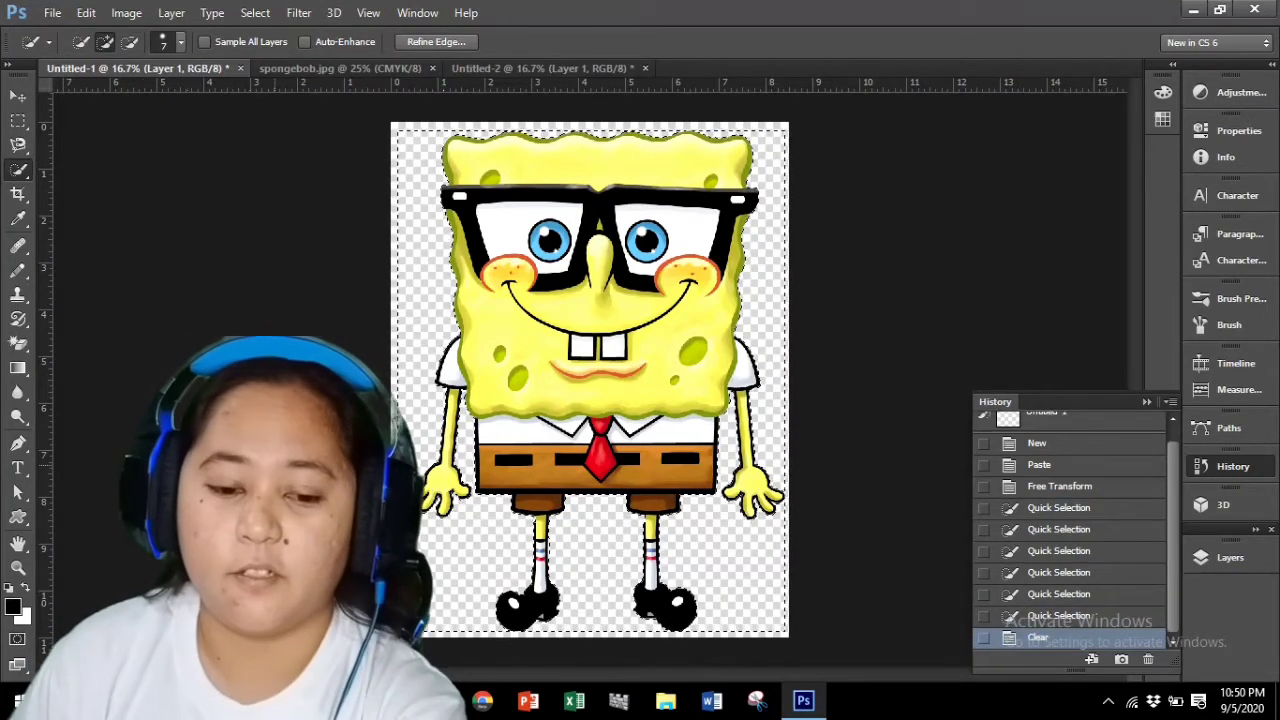
key("ctrl+d")
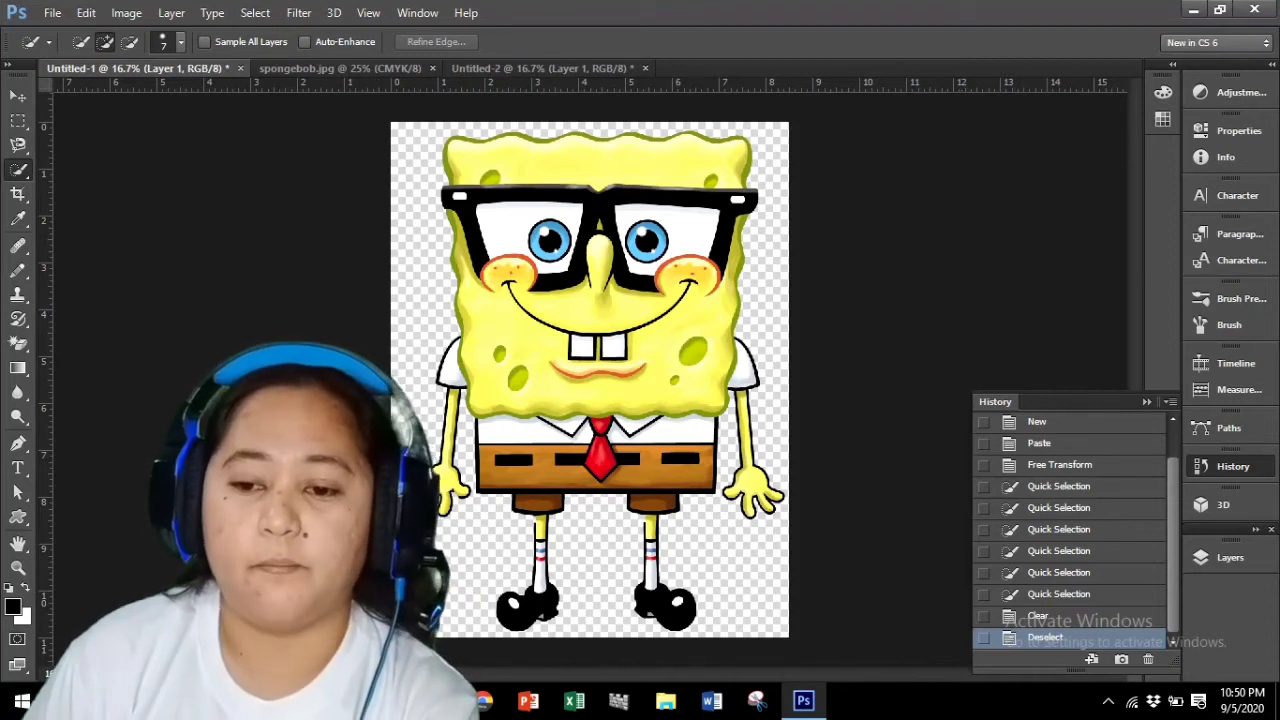
Step: Restore the document to its Free Transform history state and choose the Magic Wand Tool
left_click(1039, 443)
left_click(1060, 464)
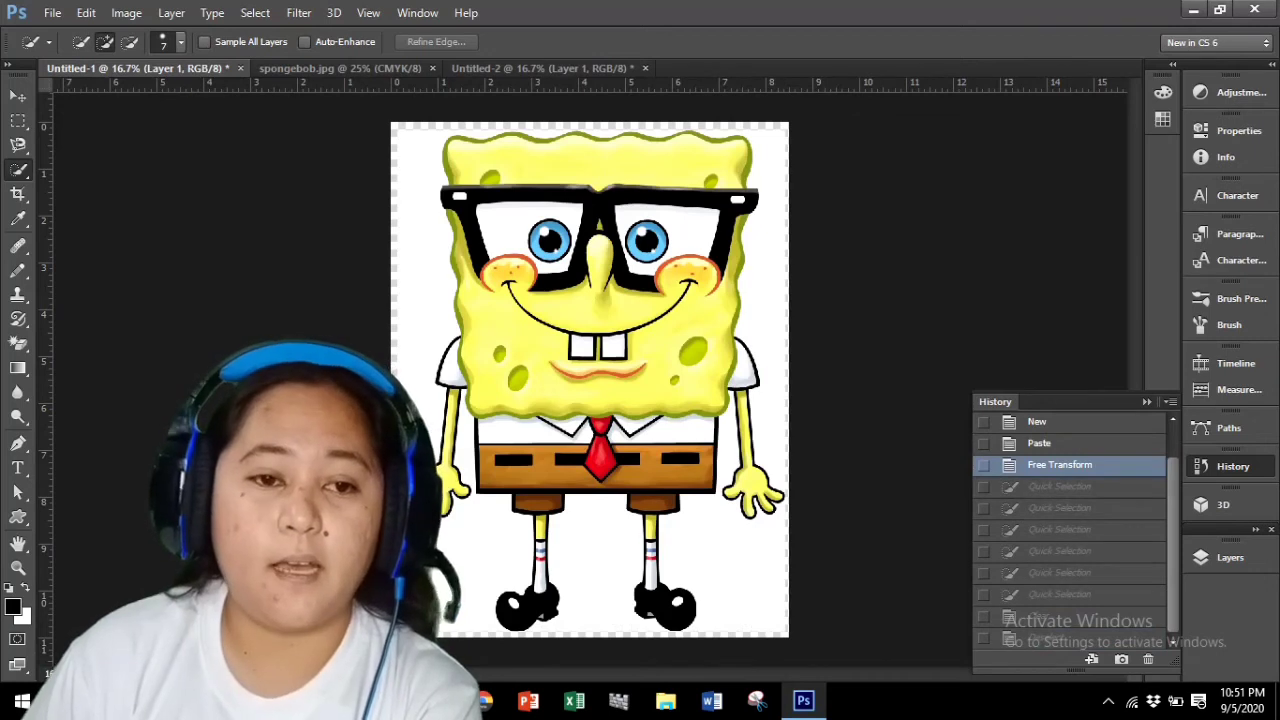
right_click(18, 170)
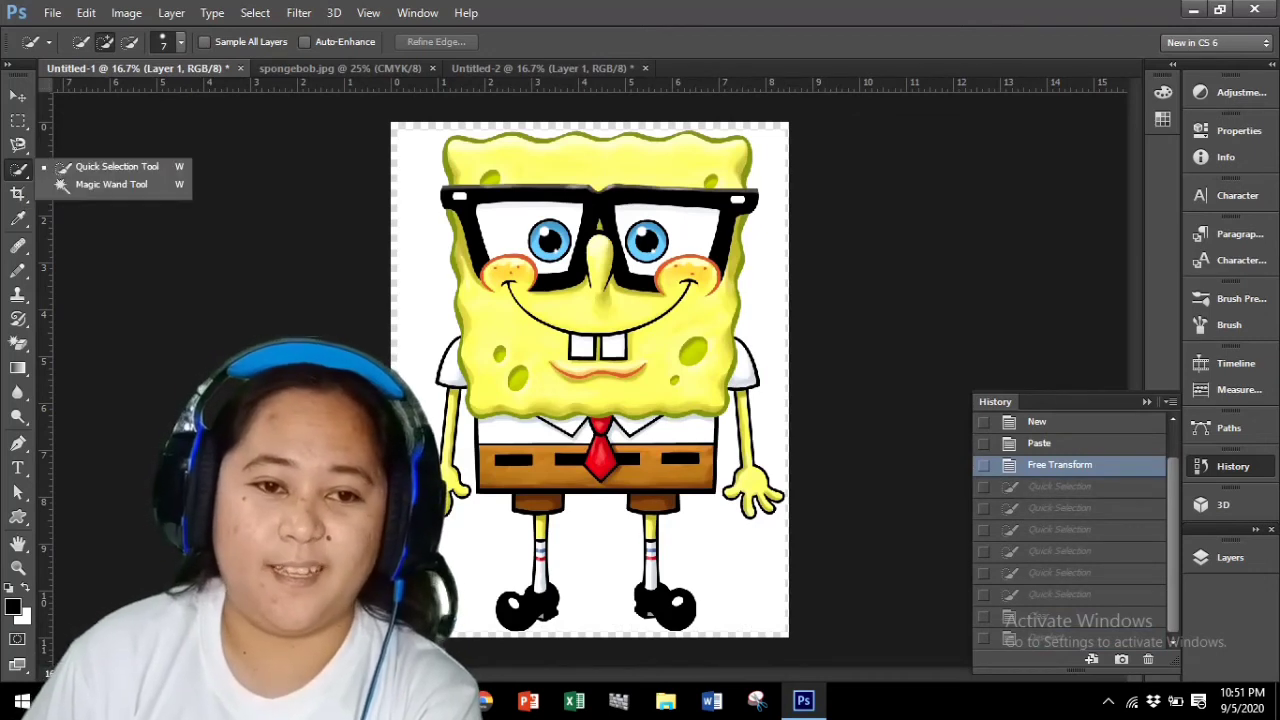
left_click(18, 145)
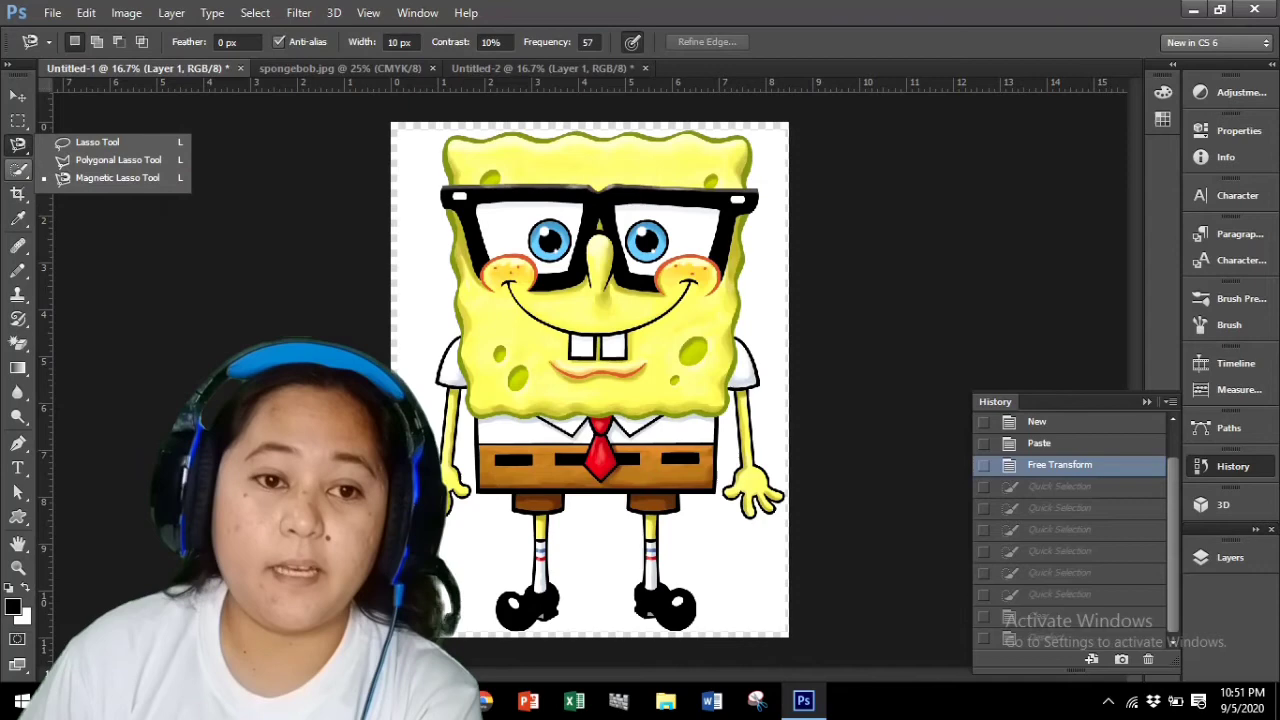
left_click(18, 170)
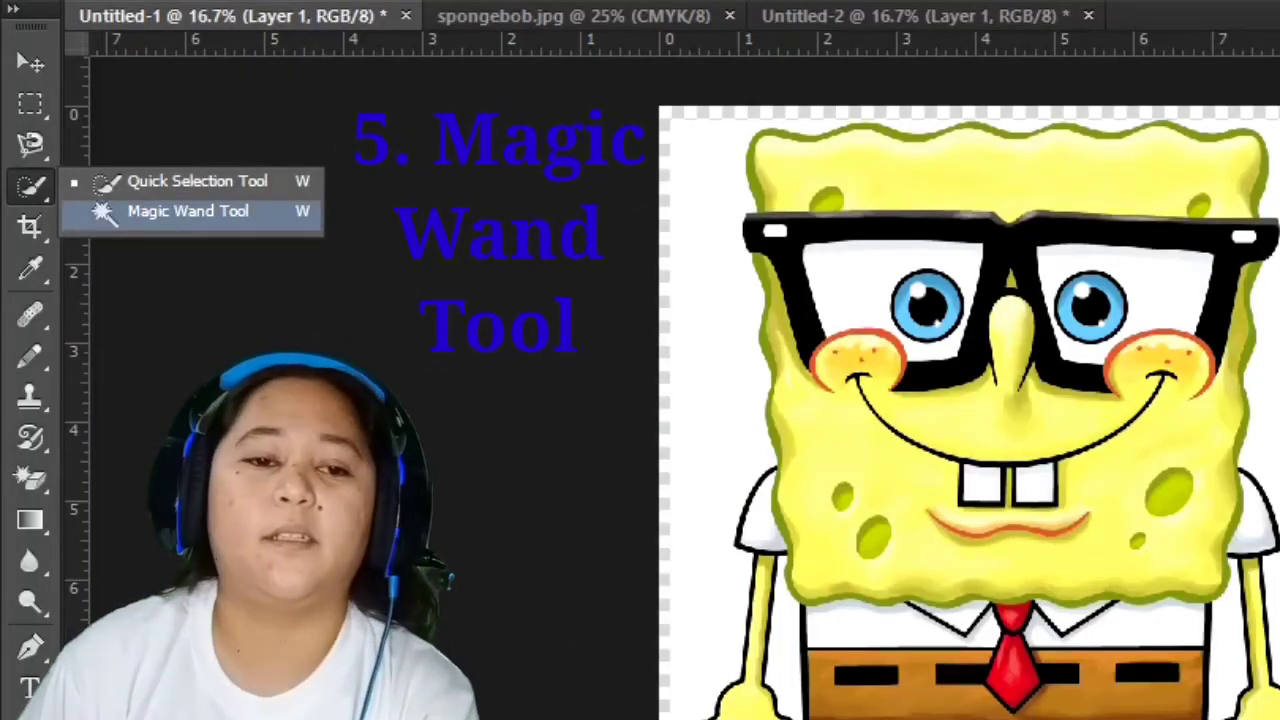
left_click(188, 211)
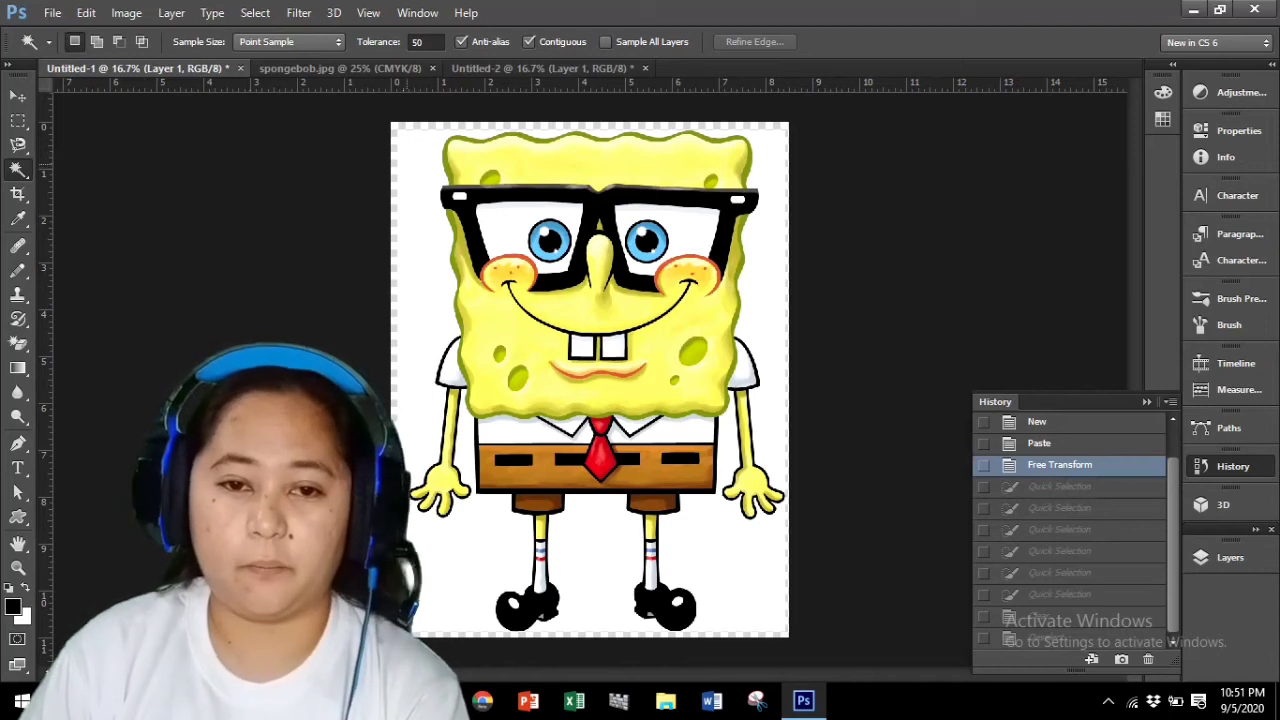
Step: Select the white background left of the character with the Magic Wand at tolerance 50 and delete it
left_click(423, 155)
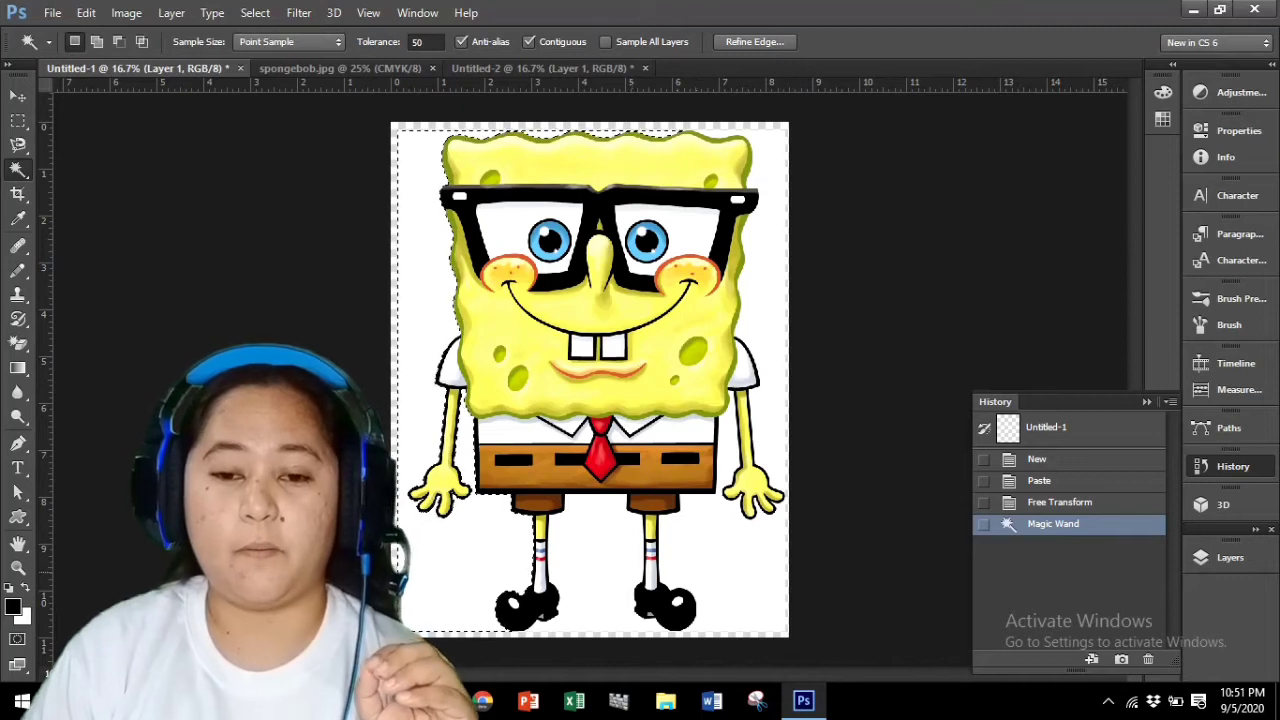
left_click(605, 543)
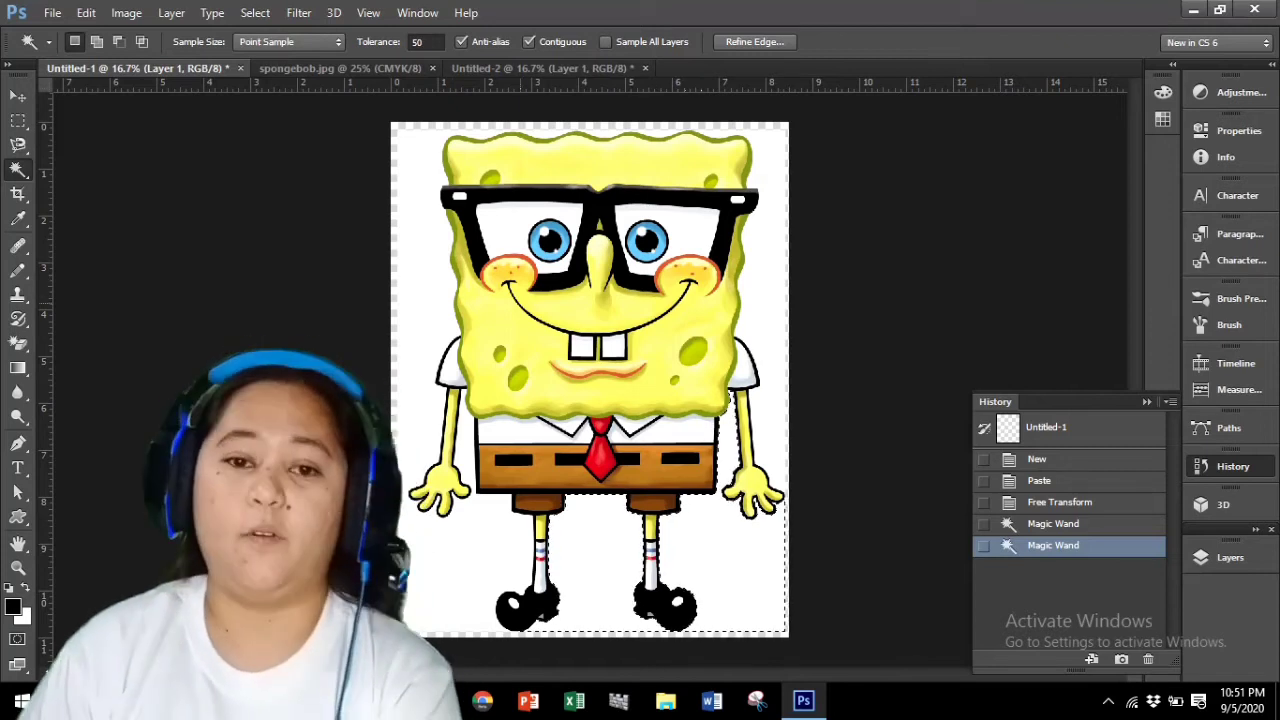
left_click(425, 291)
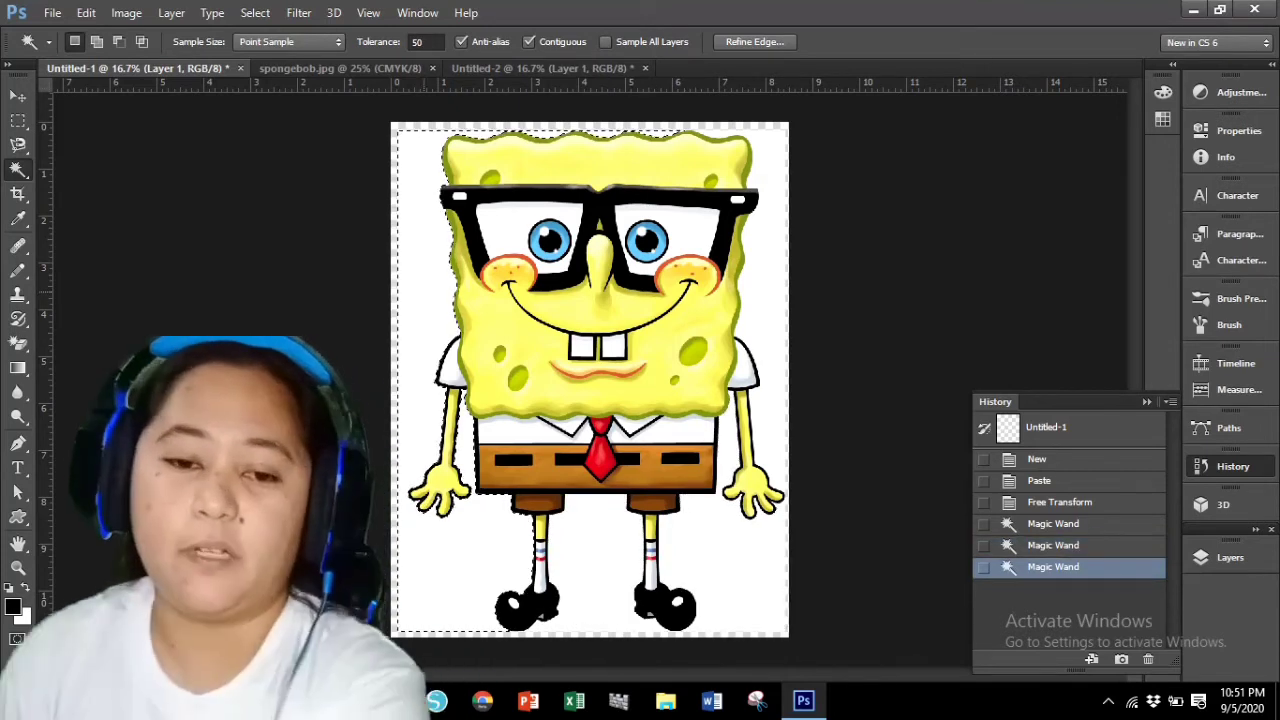
key("Delete")
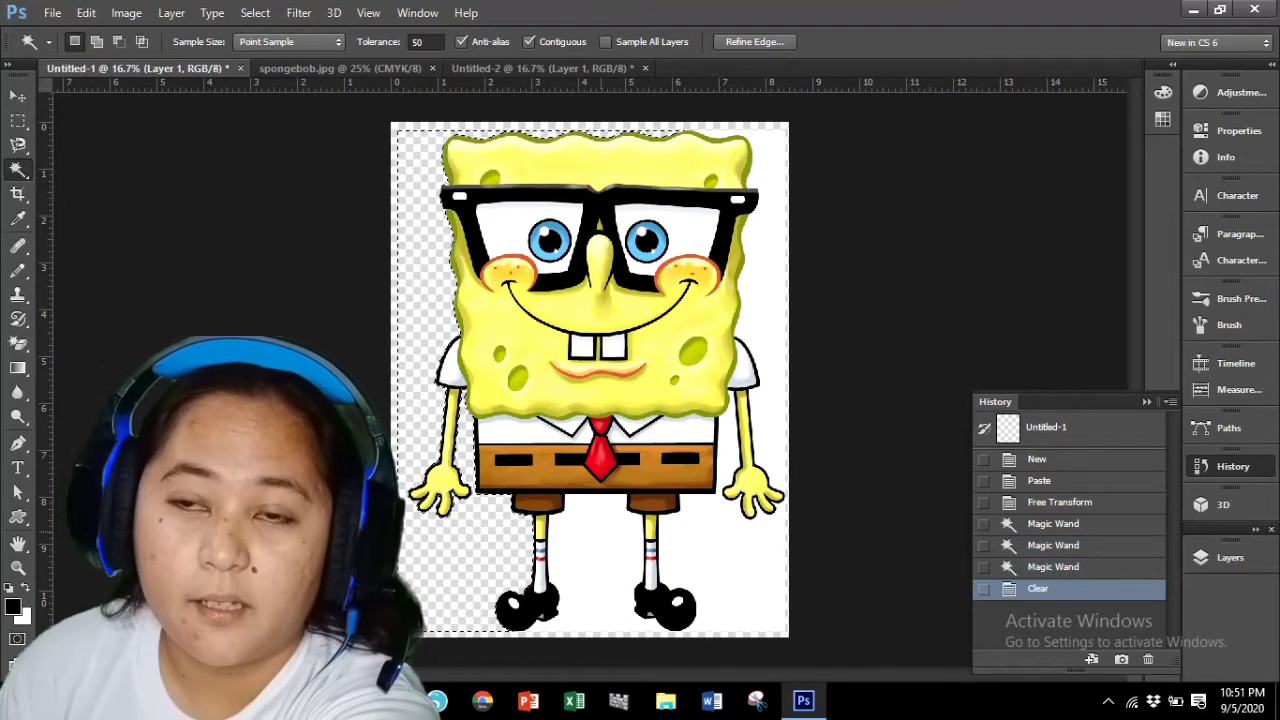
Step: Delete the remaining white areas between the legs and right of the character with the Magic Wand, and restore the Free Transform history state
left_click(599, 537)
key("Delete")
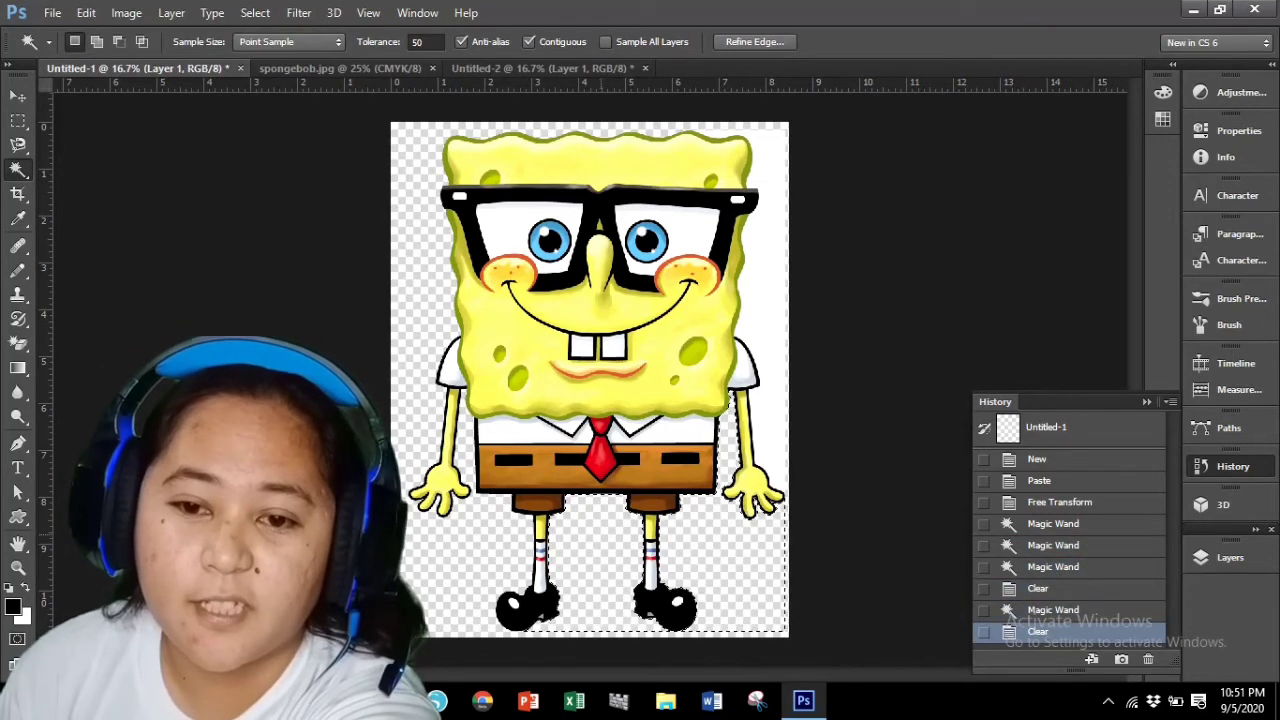
left_click(775, 349)
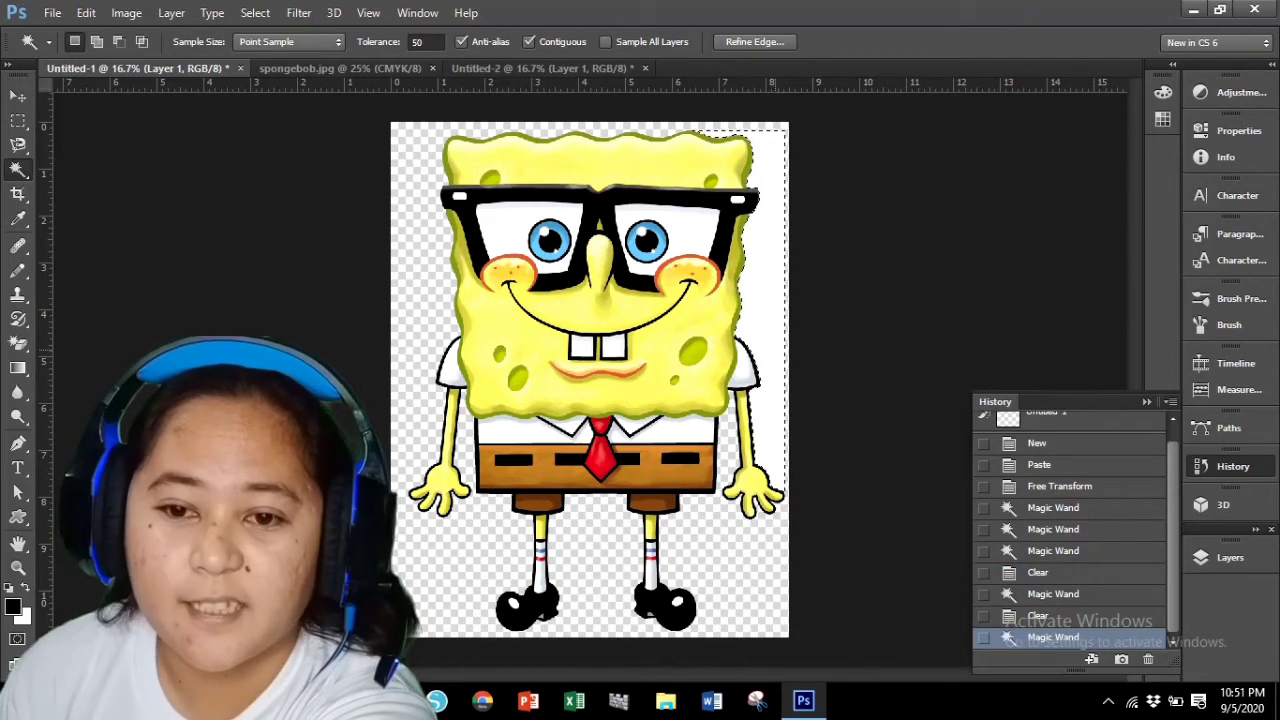
key("Delete")
key("ctrl+d")
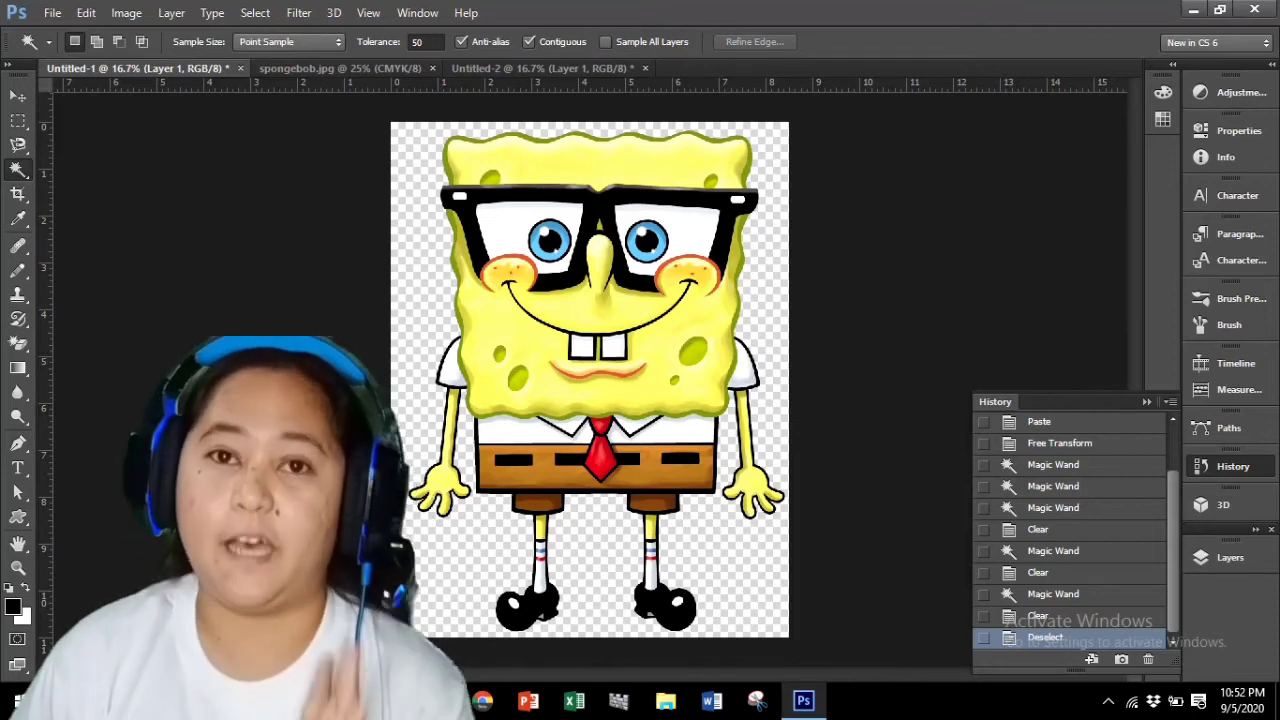
scroll(1075, 530, "up", 1)
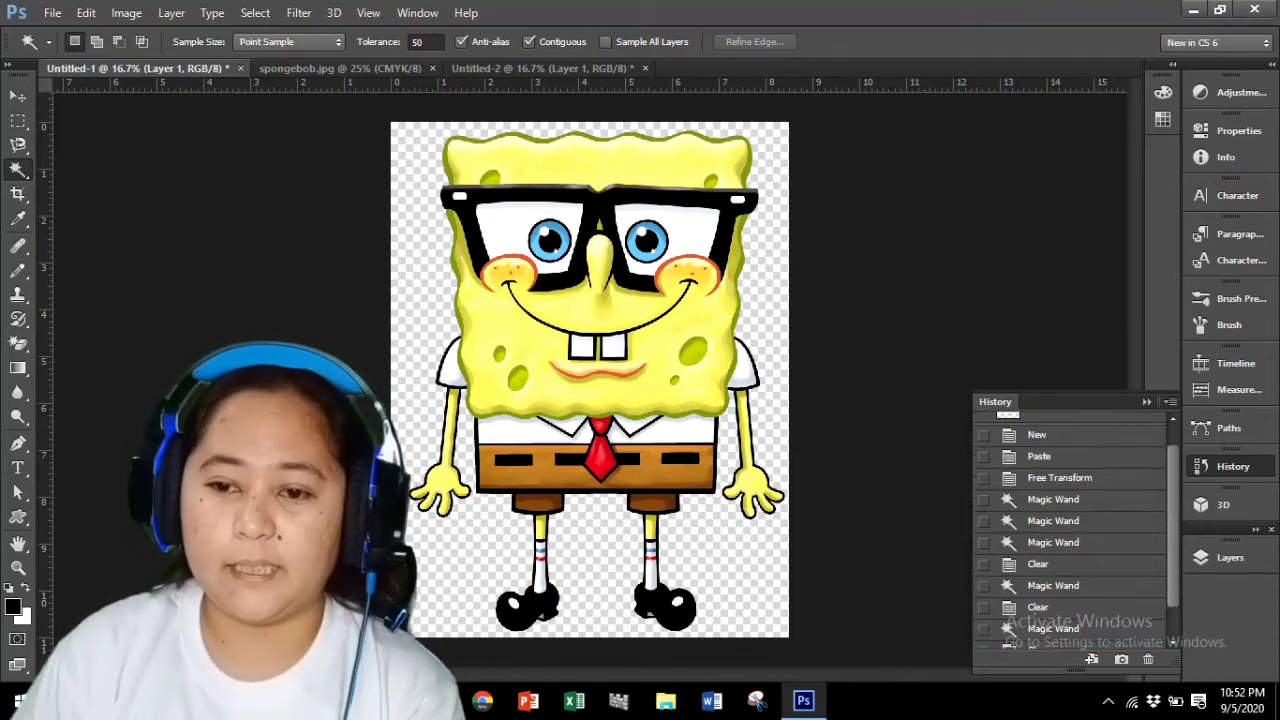
left_click(1059, 477)
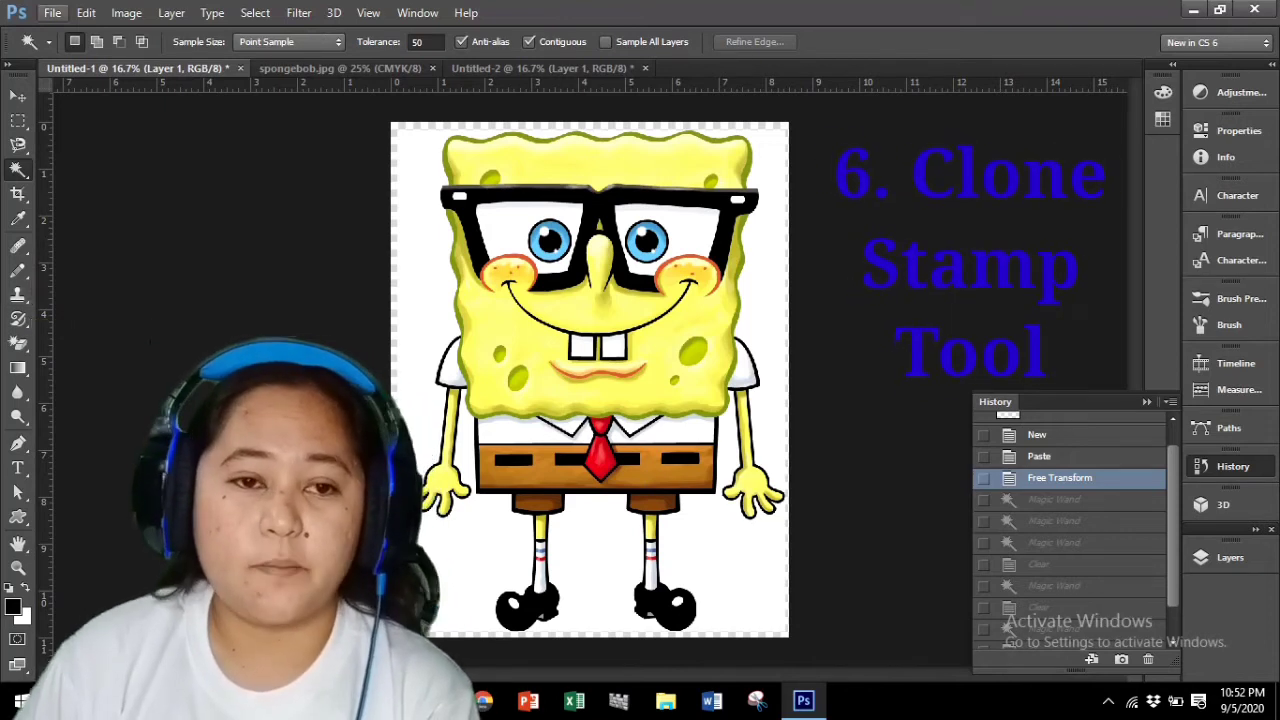
Step: Open the spongebob.jpg picture showing the pineapple house and collapse the edit history
left_click(52, 12)
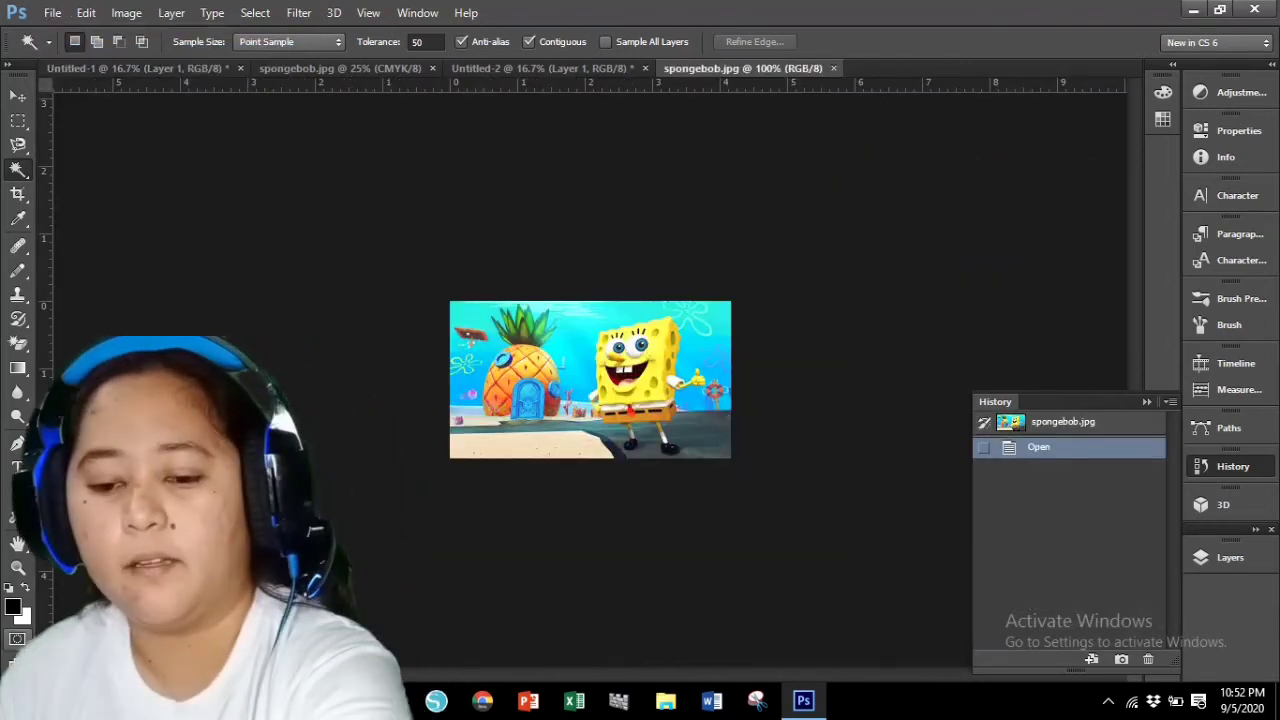
key("ctrl+plus")
key("ctrl+plus")
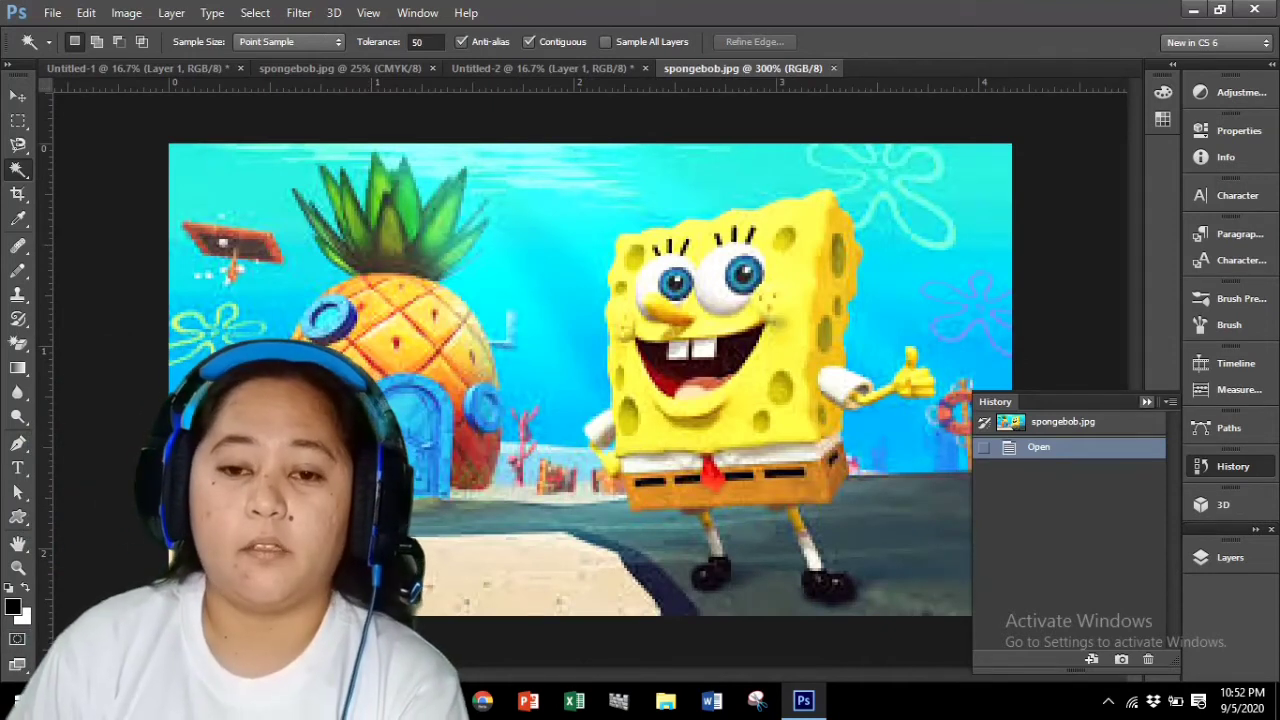
left_click(1146, 401)
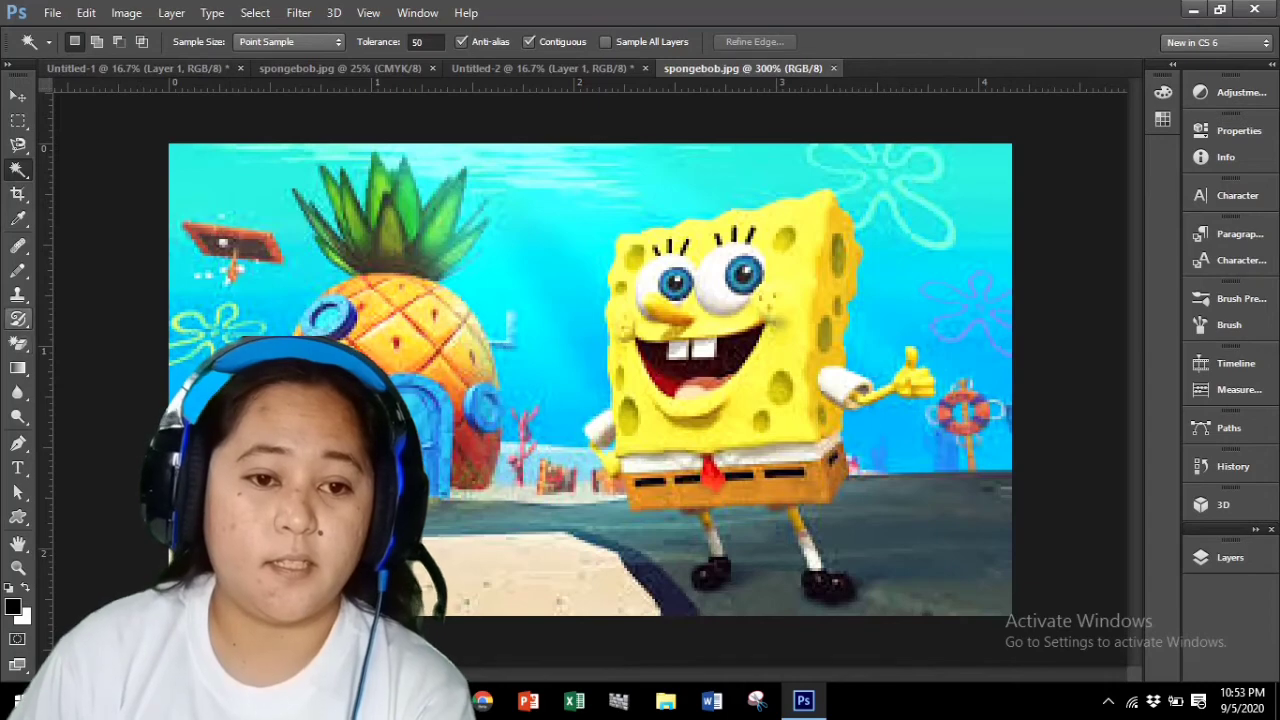
Step: Choose the Clone Stamp Tool, set its brush size to 8 px and dismiss the missing source point message
right_click(18, 294)
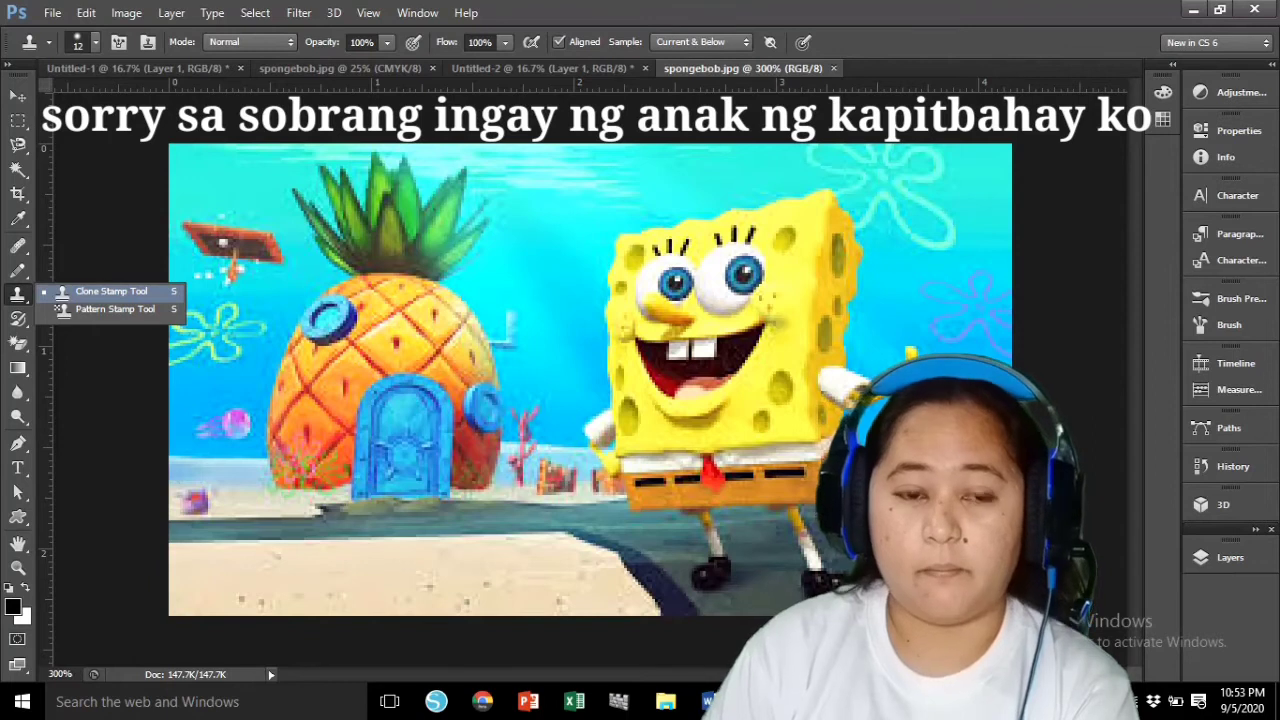
left_click(127, 291)
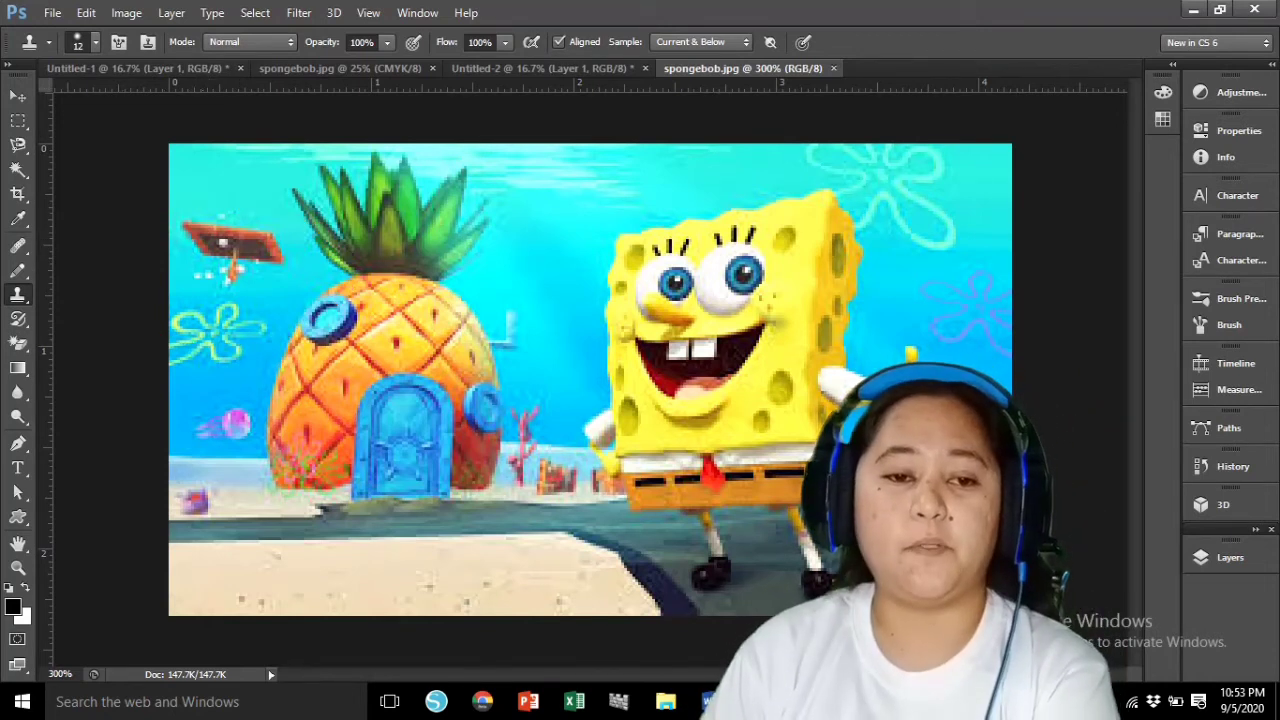
right_click(17, 294)
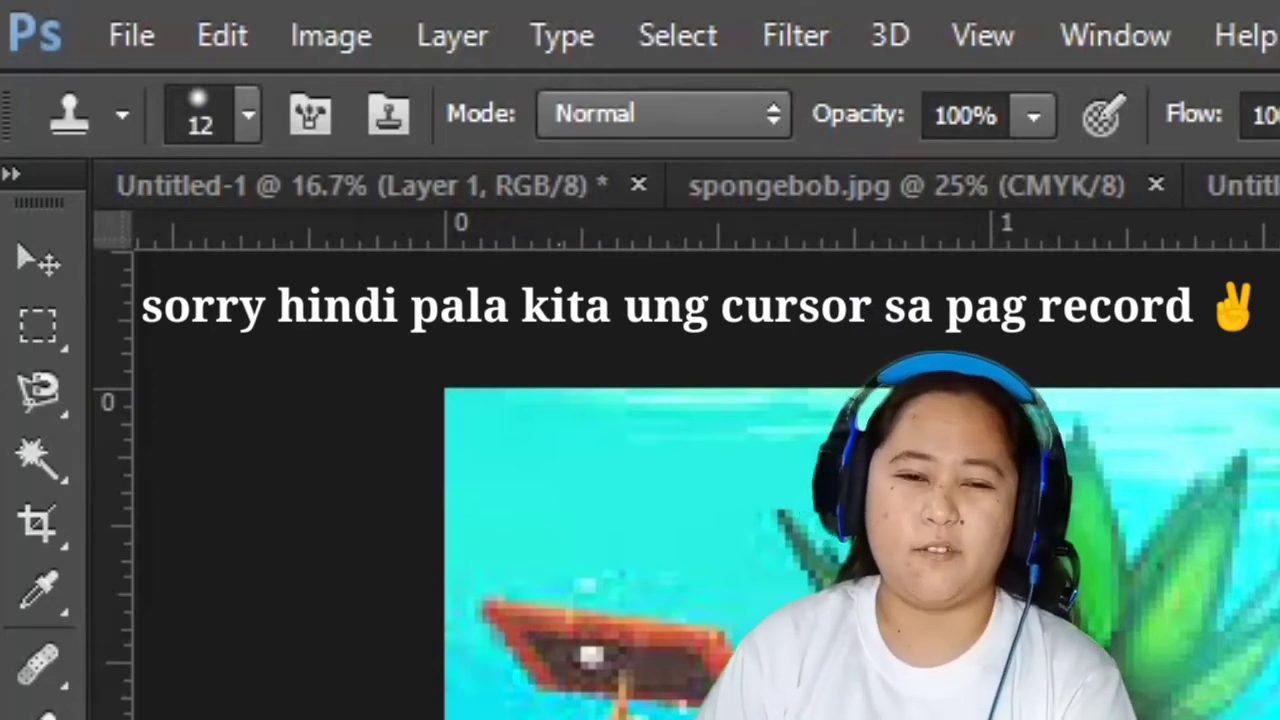
left_click(247, 115)
left_click_drag(97, 276, 87, 276)
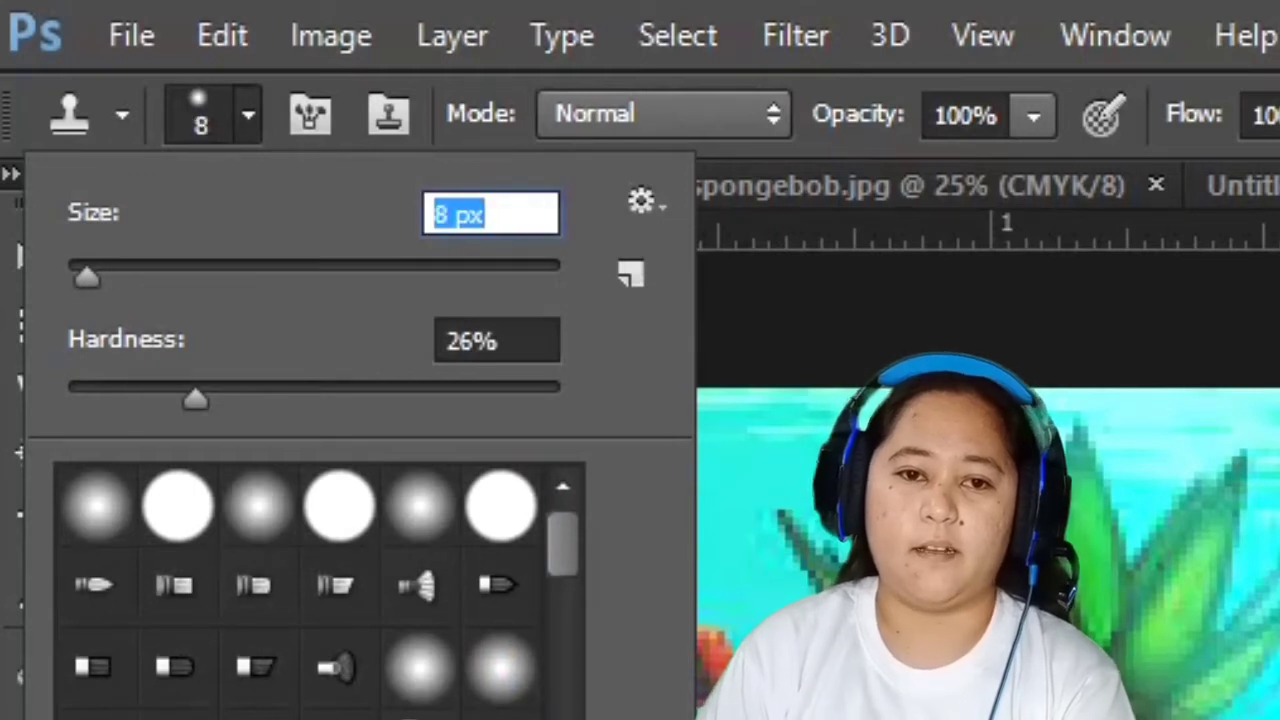
key("Return")
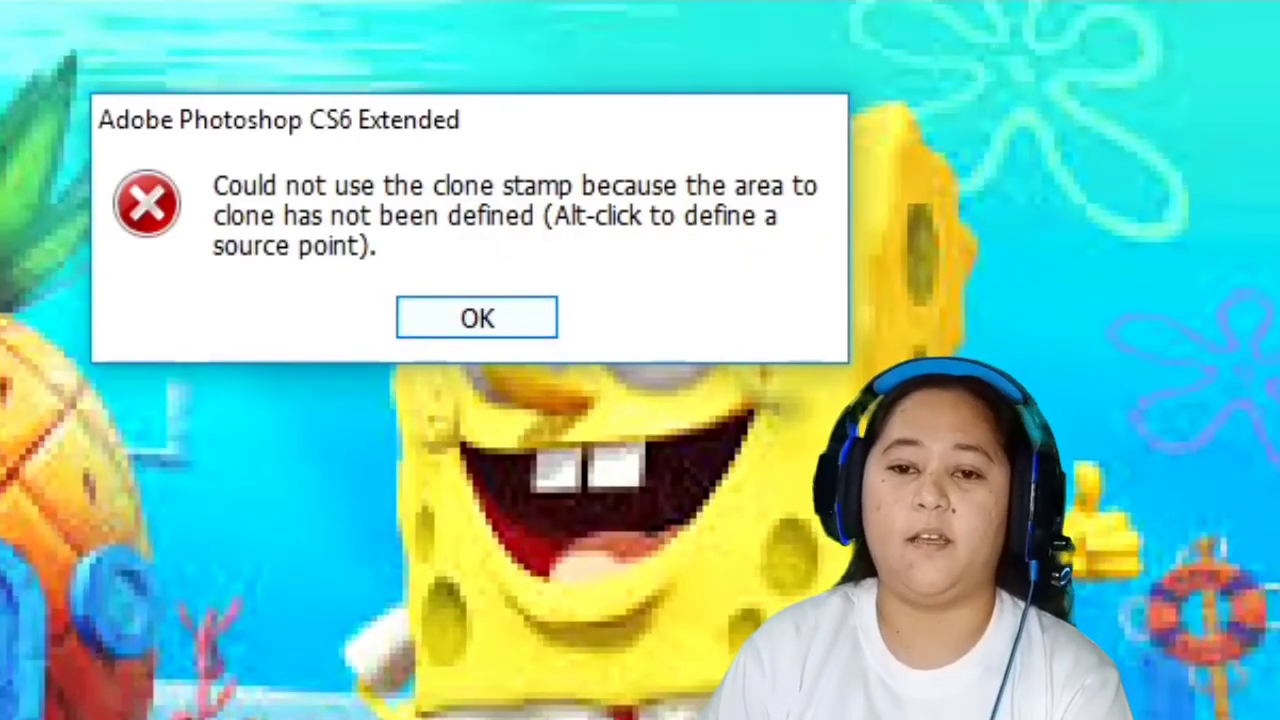
key("Return")
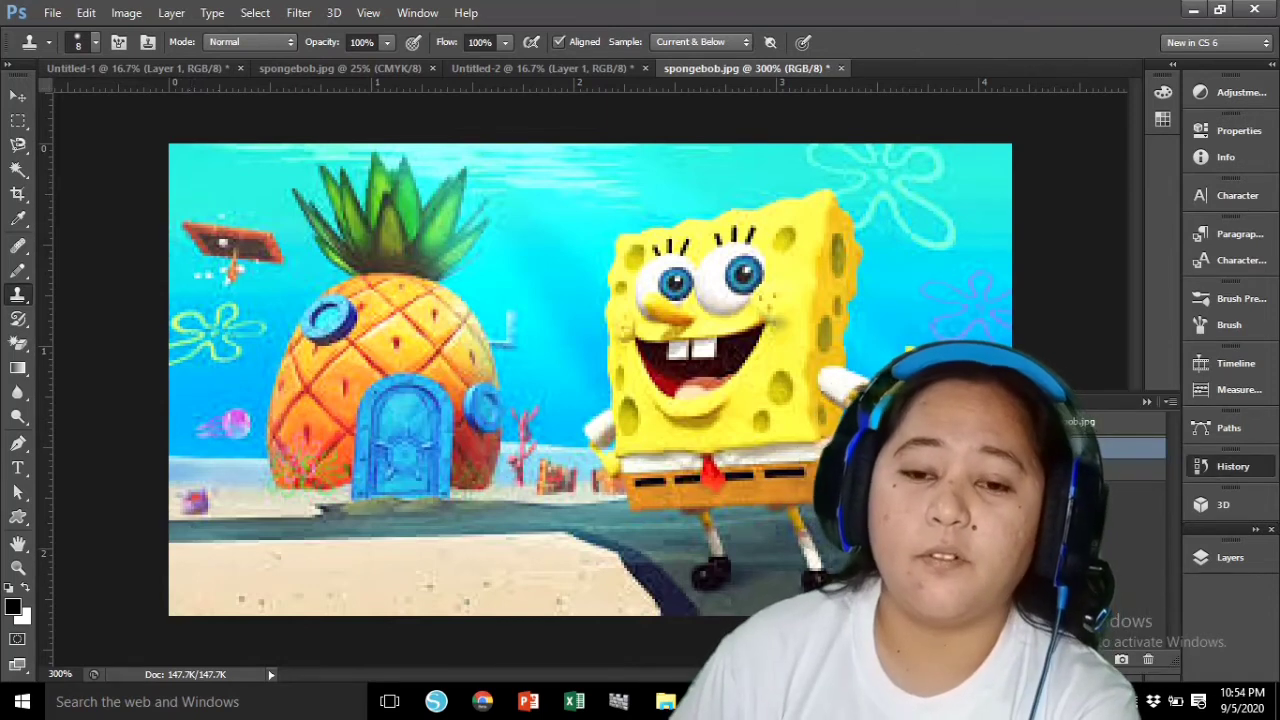
Step: Restore the pineapple house picture to its original snapshot and choose the Clone Stamp Tool again
left_click(1120, 422)
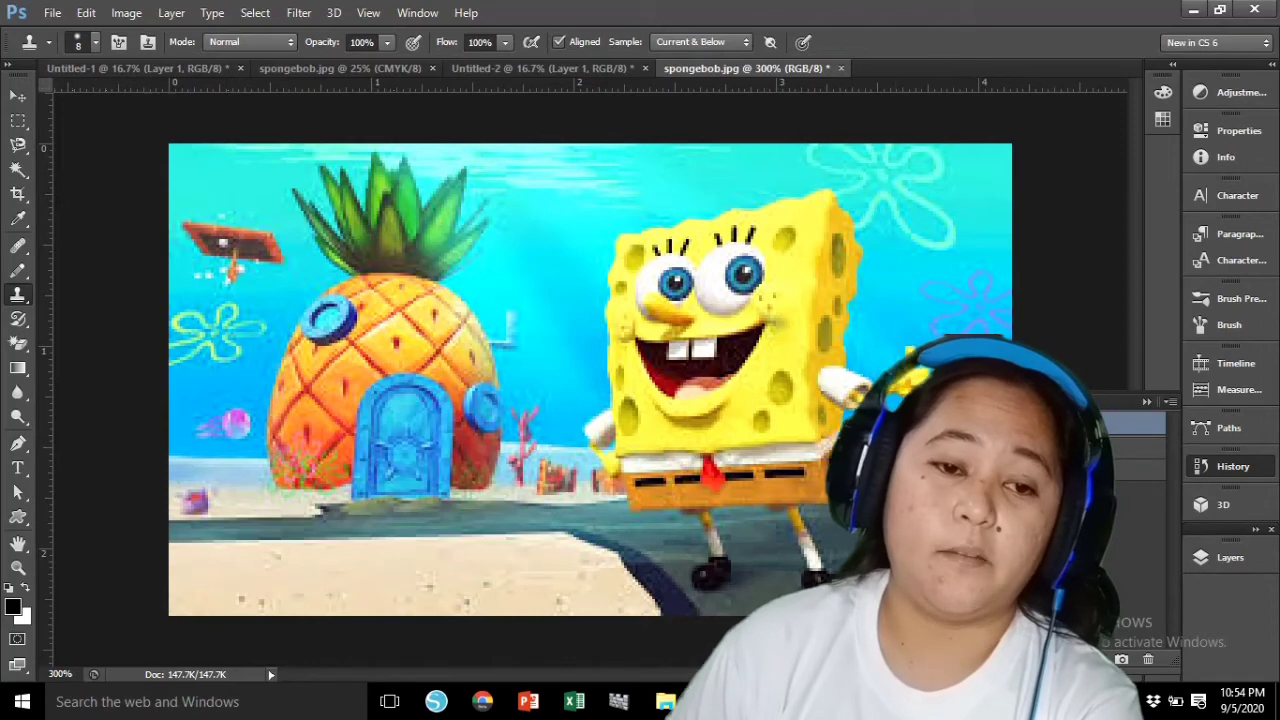
right_click(17, 294)
left_click(100, 292)
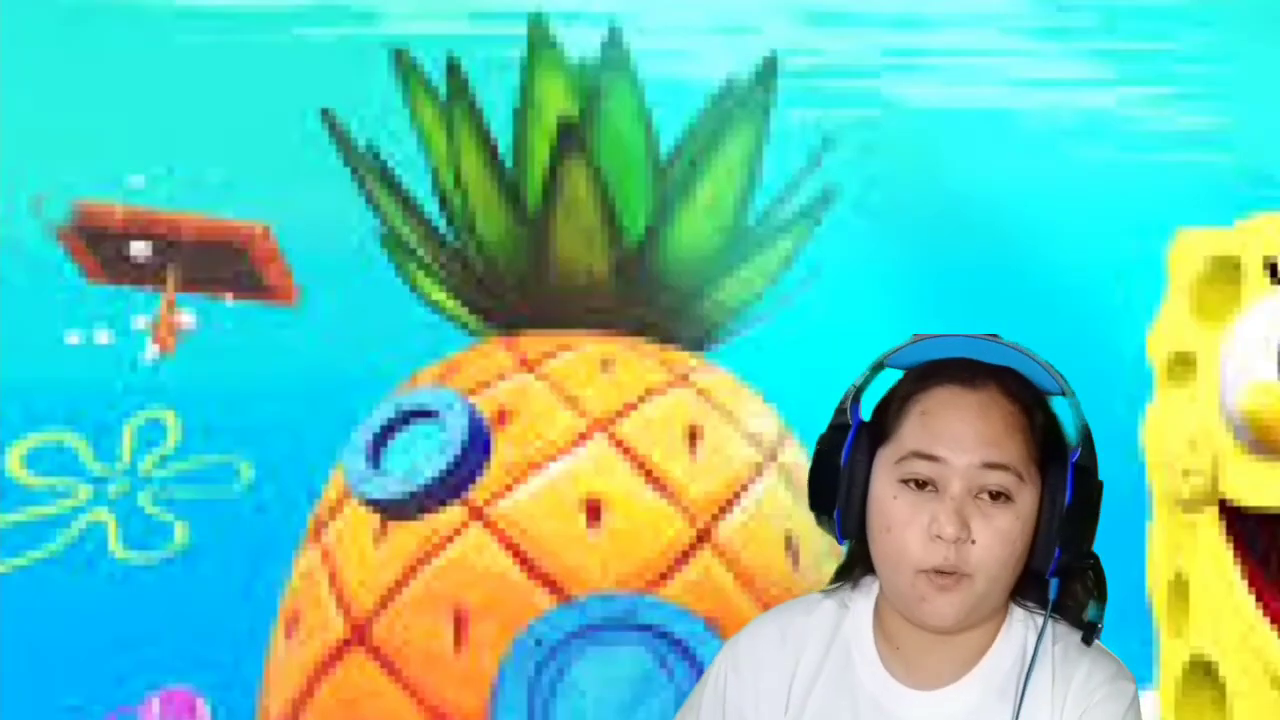
Step: Clone nearby water over the red sign and its orange post beside the pineapple house, and undo the strokes
mouse_move(54, 213)
left_mouse_down()
mouse_move(256, 226)
mouse_move(243, 249)
mouse_move(63, 255)
mouse_move(274, 263)
mouse_move(177, 292)
mouse_move(106, 283)
mouse_move(177, 302)
mouse_move(294, 290)
mouse_move(257, 318)
mouse_move(230, 295)
left_mouse_up()
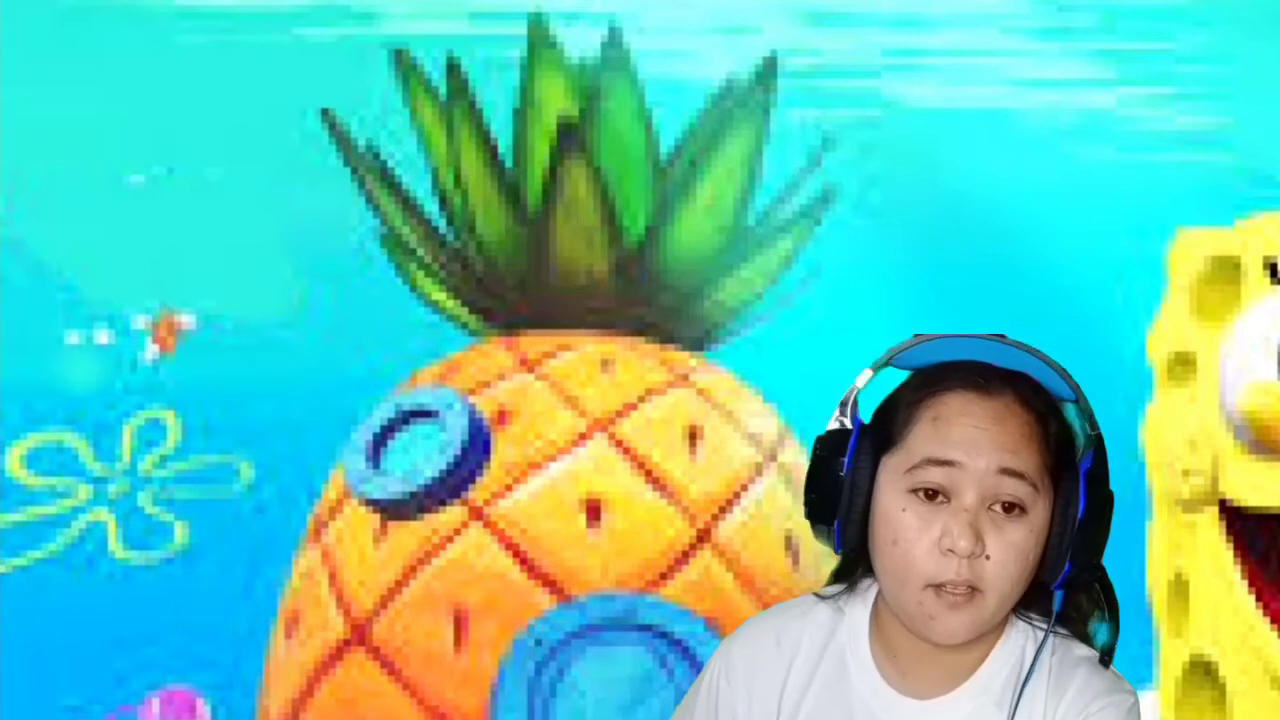
left_click(73, 338)
key("ctrl+z")
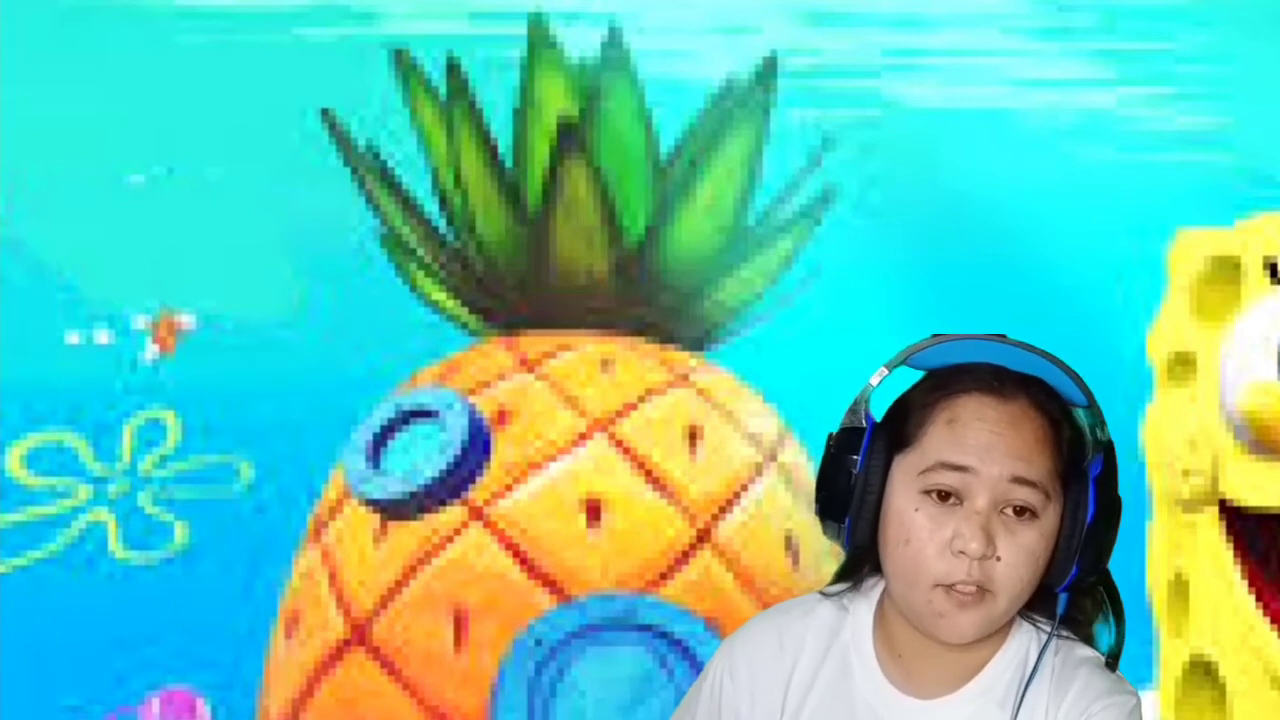
mouse_move(140, 328)
left_mouse_down()
mouse_move(168, 335)
mouse_move(147, 362)
left_mouse_up()
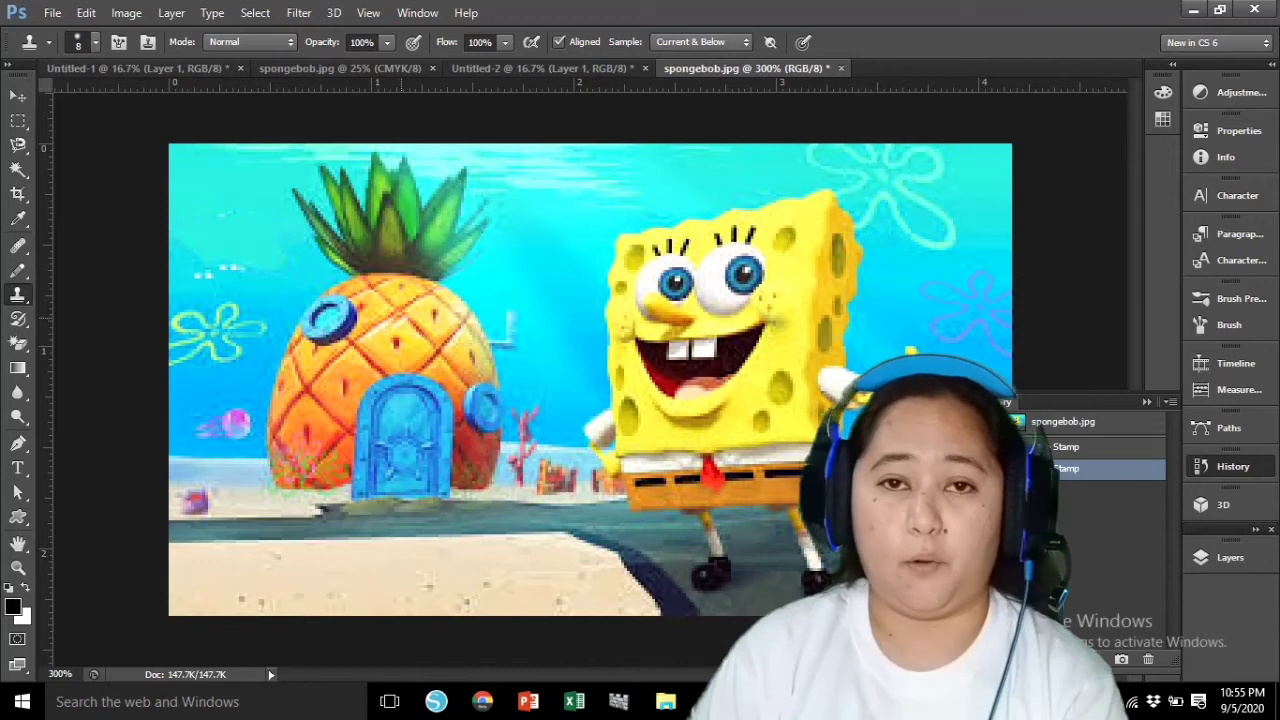
key("ctrl+alt+z")
key("ctrl+alt+z")
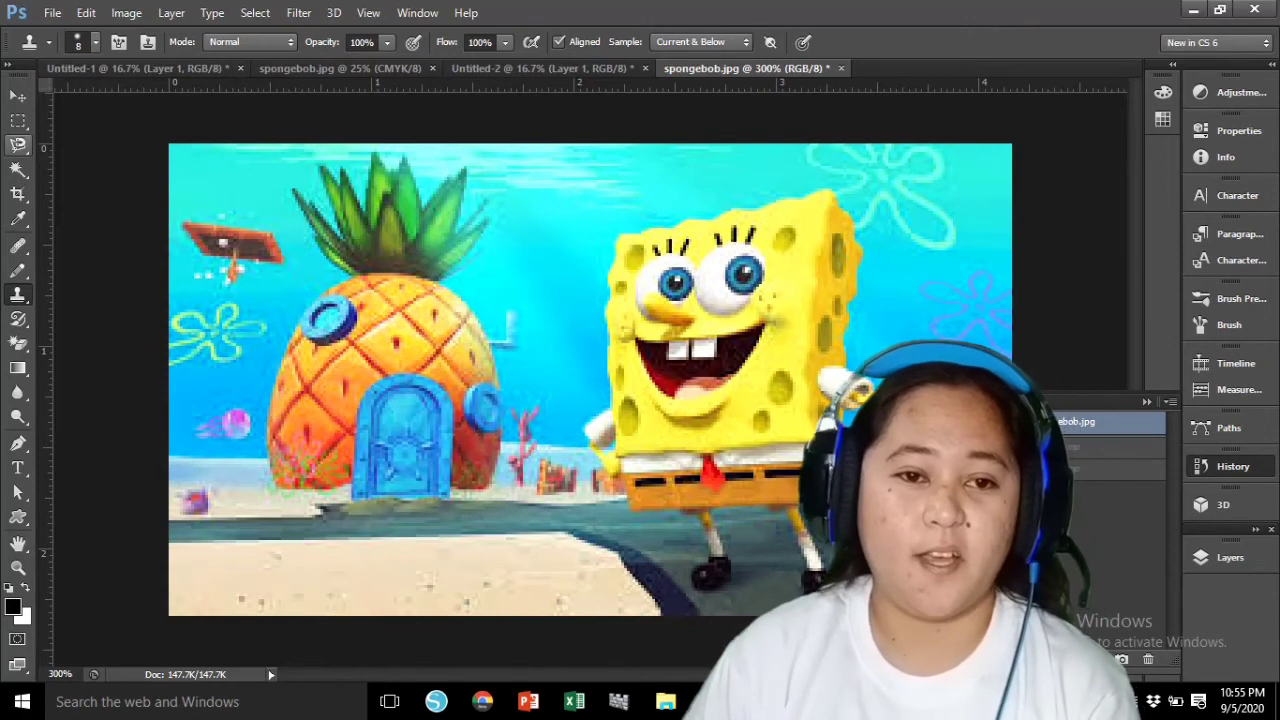
left_click(18, 144)
left_click(18, 168)
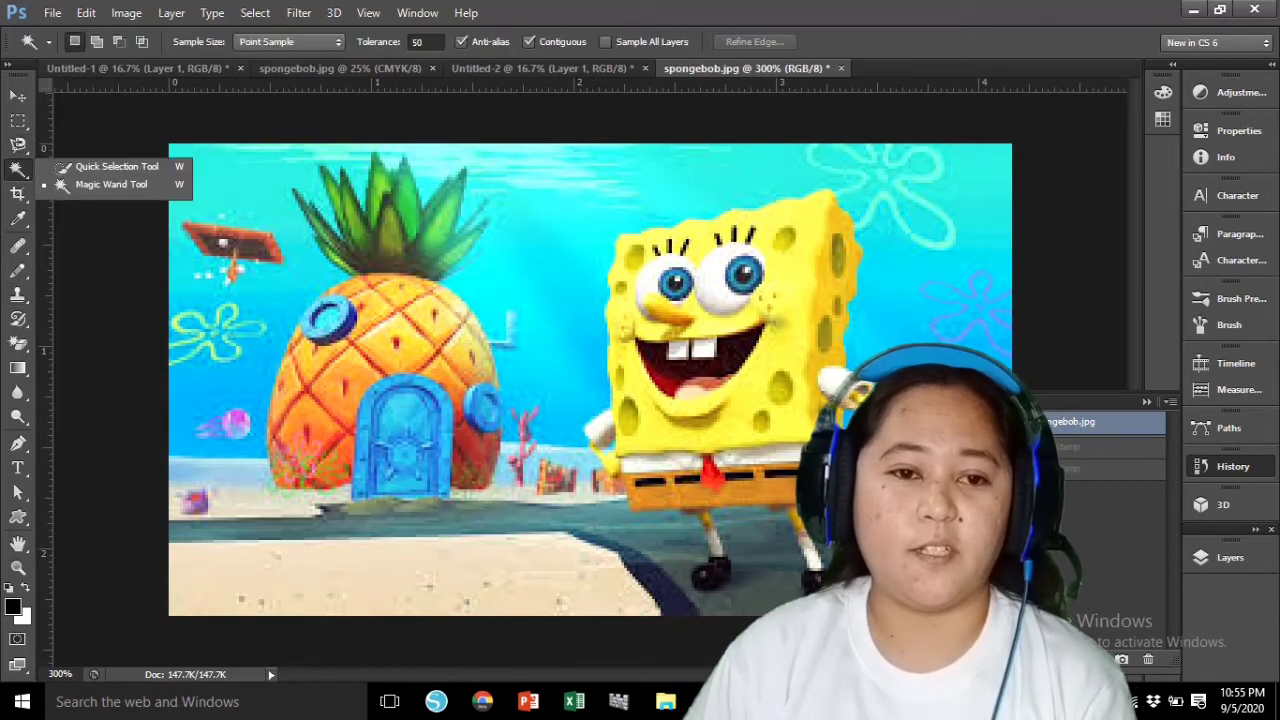
left_click(18, 293)
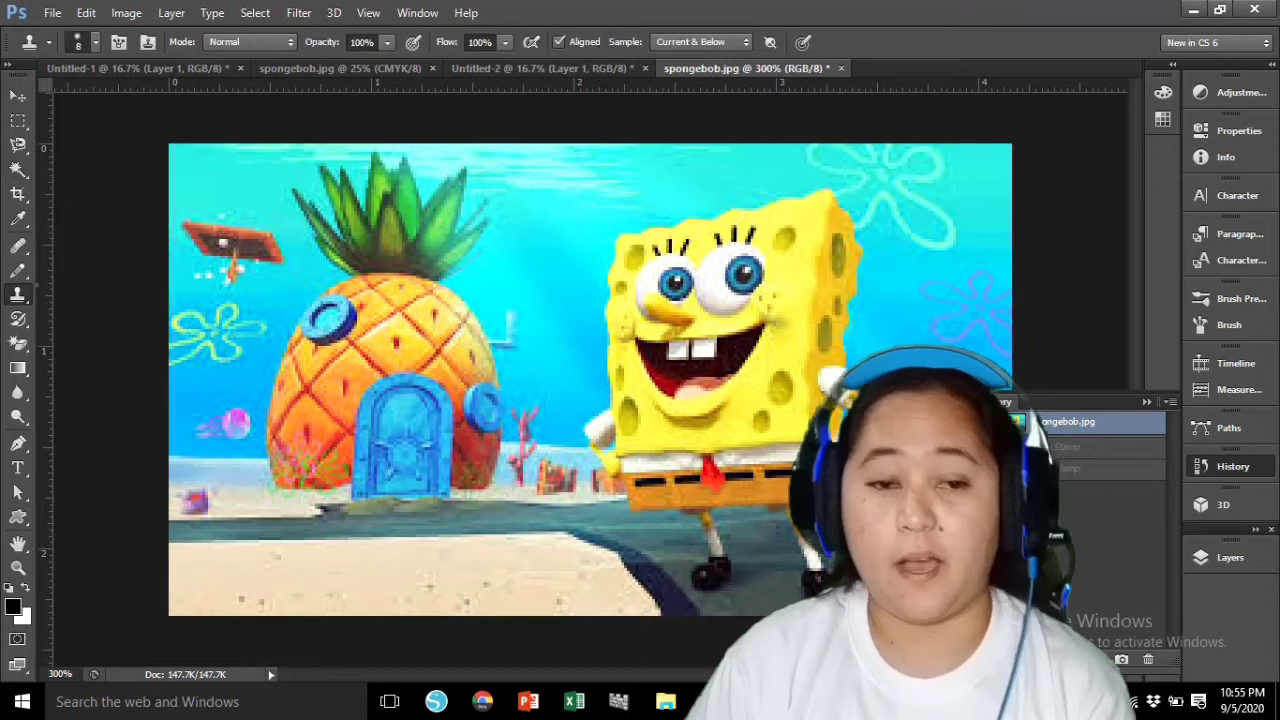
key("Escape")
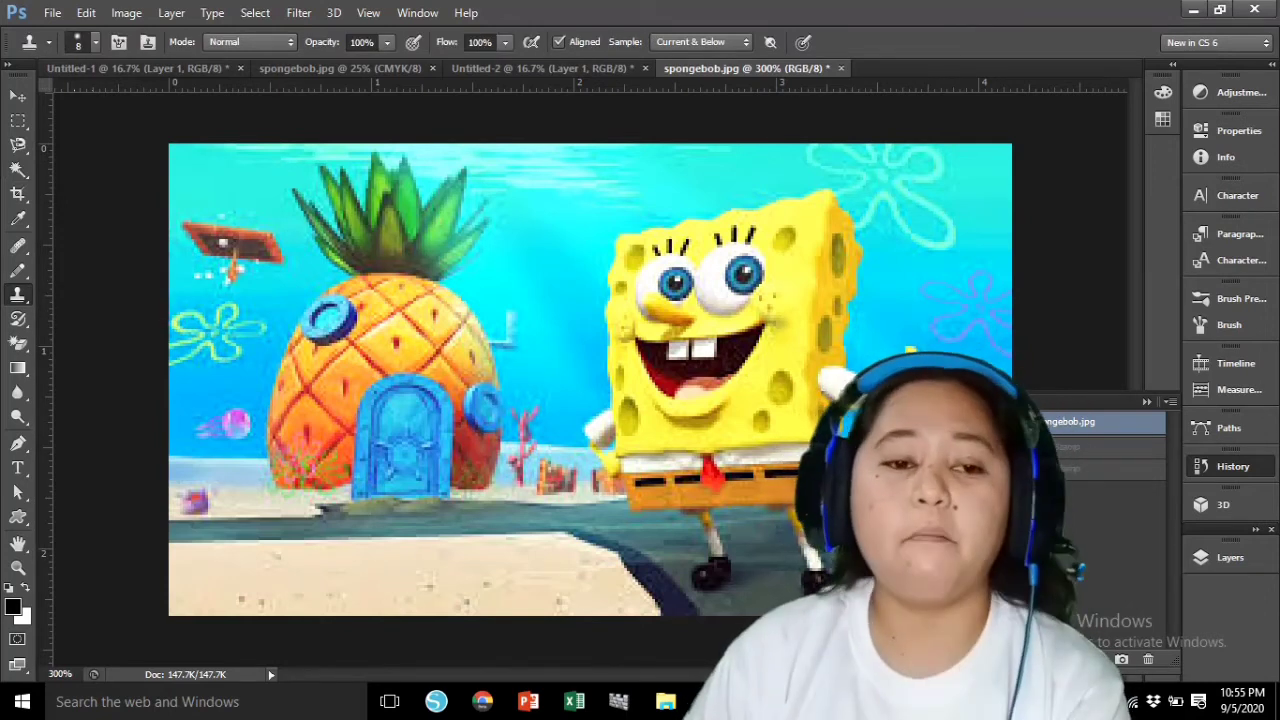
Step: Switch to the Untitled-1 document with the character on white and choose the Eraser Tool
left_click(18, 343)
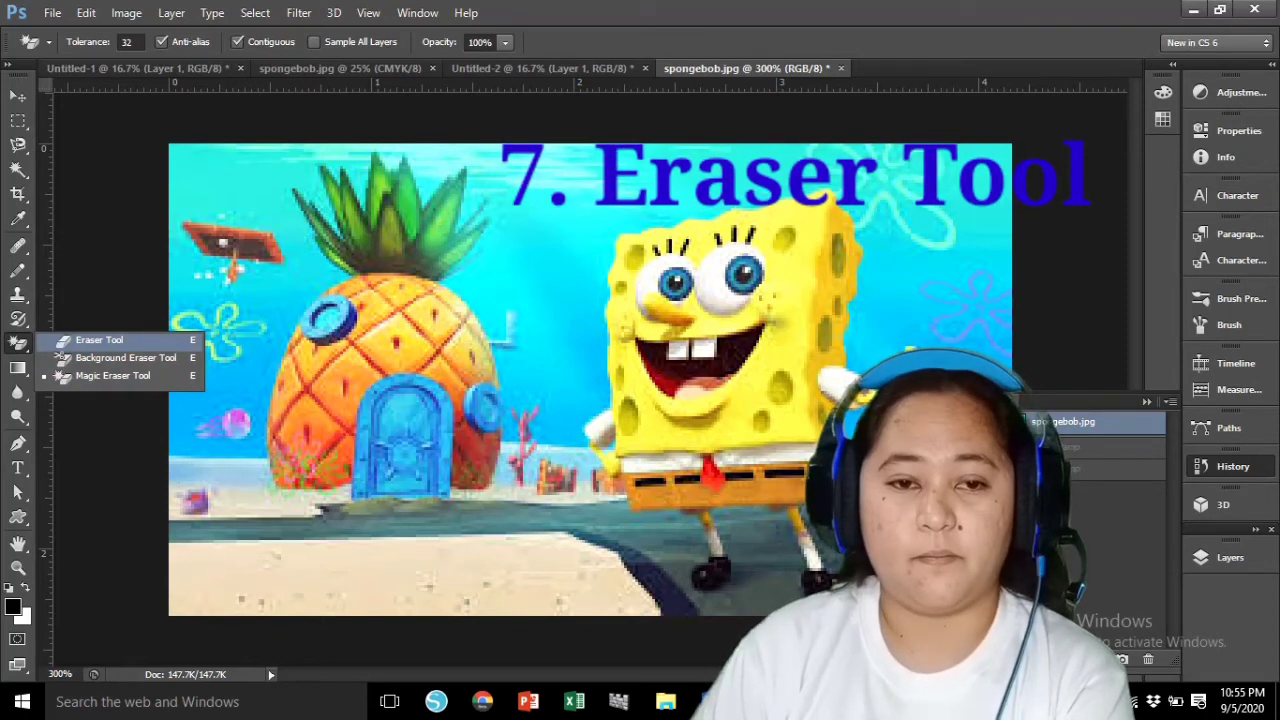
left_click(98, 340)
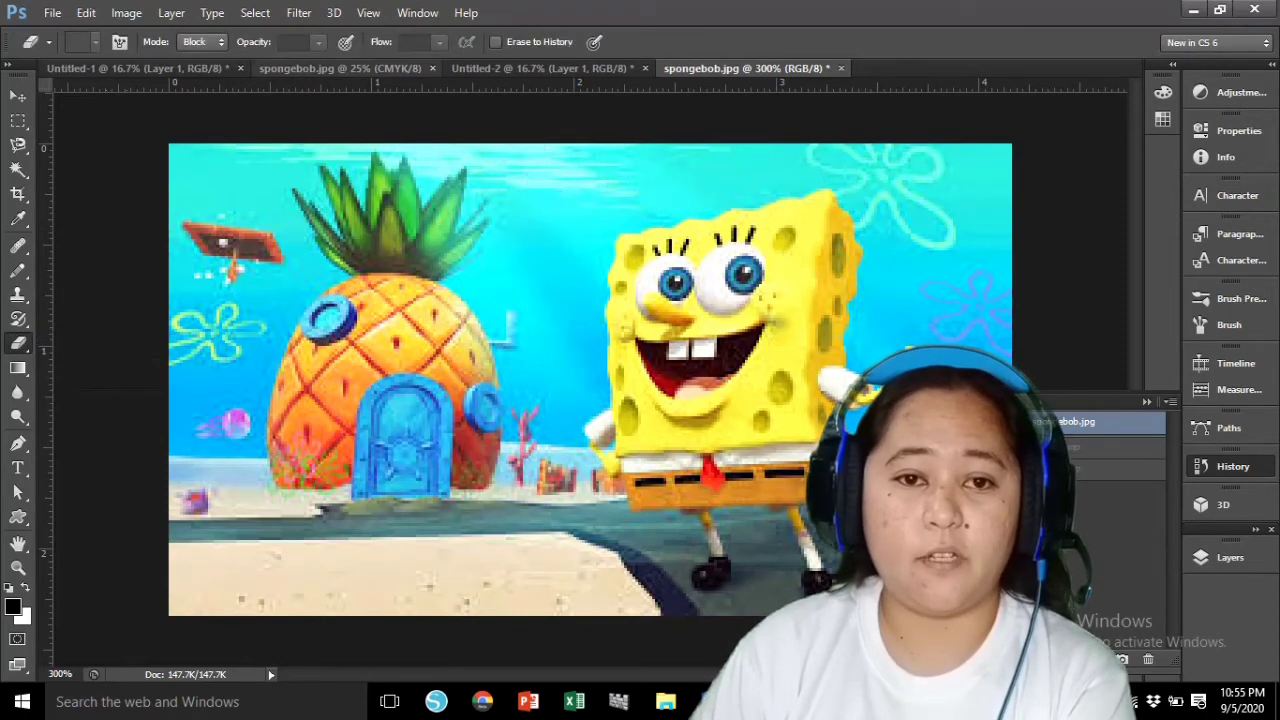
left_click(137, 68)
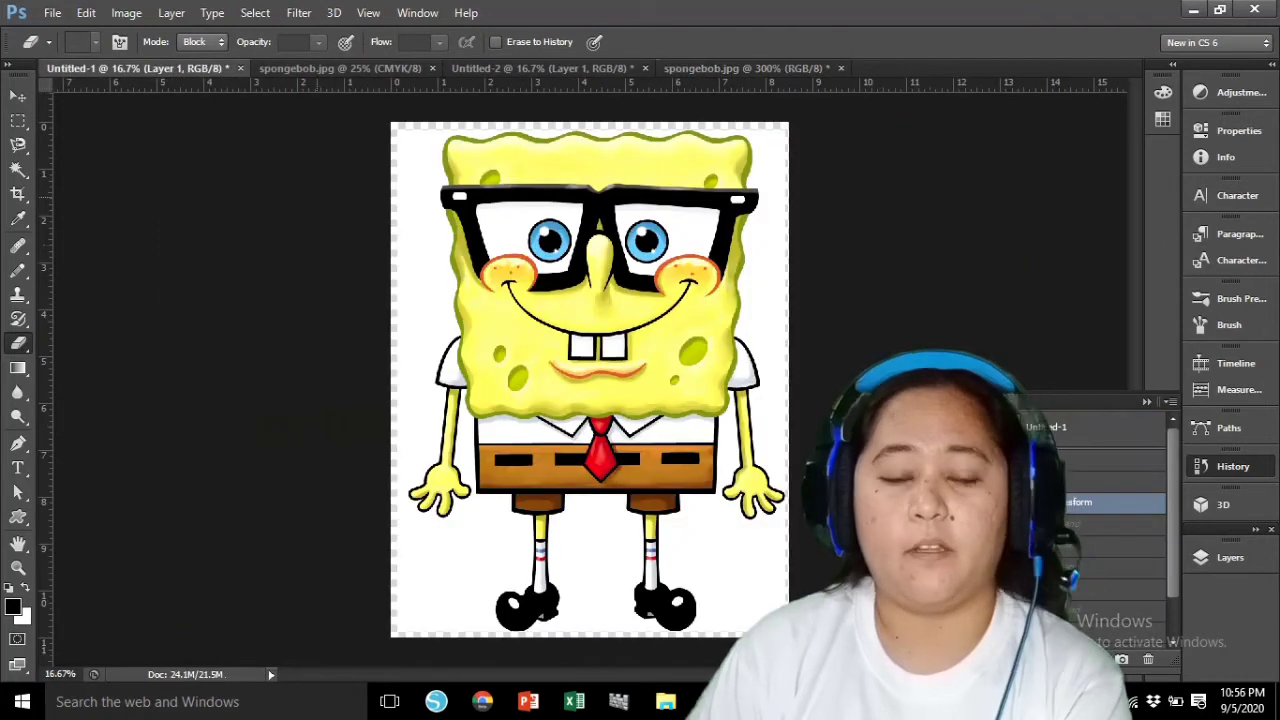
right_click(18, 343)
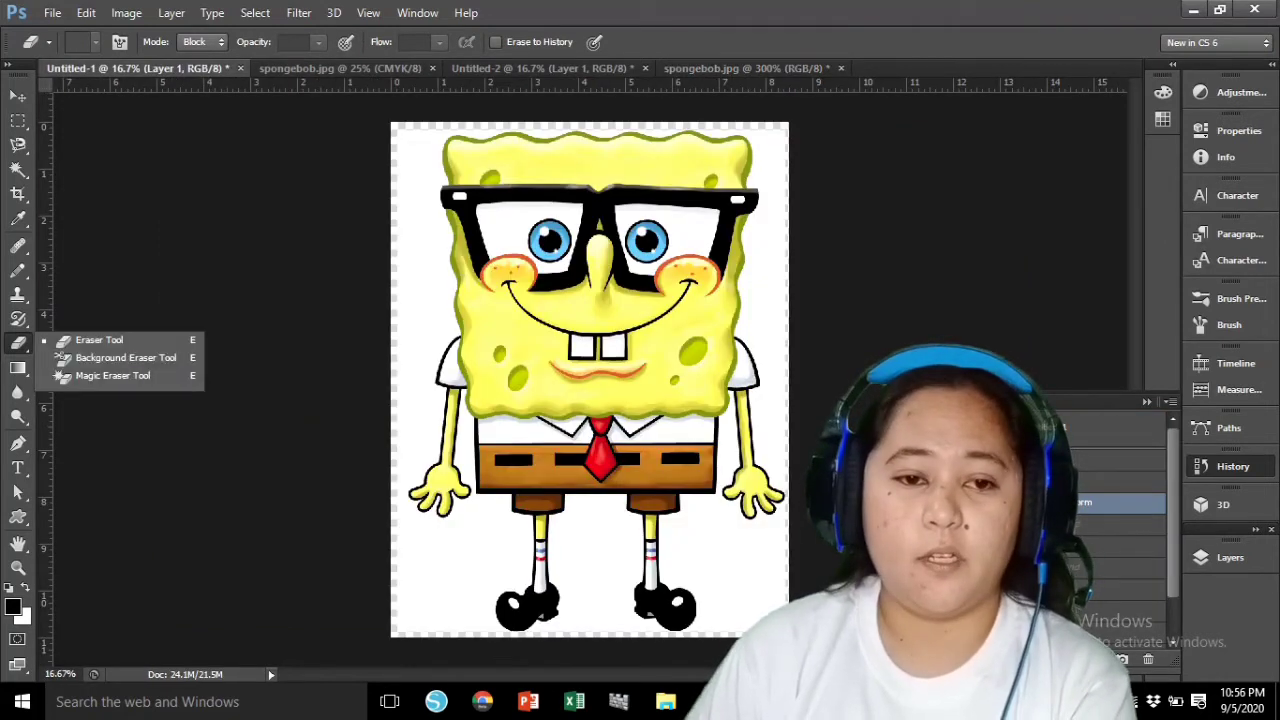
left_click(98, 340)
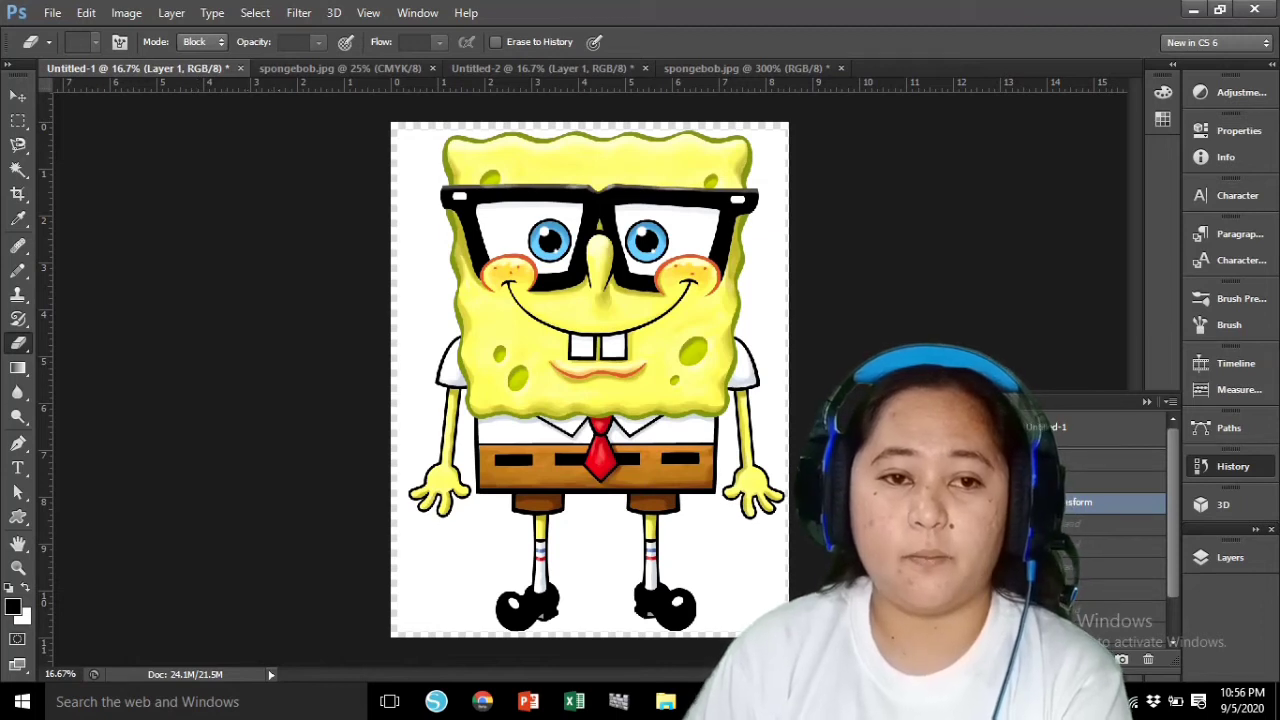
right_click(30, 41)
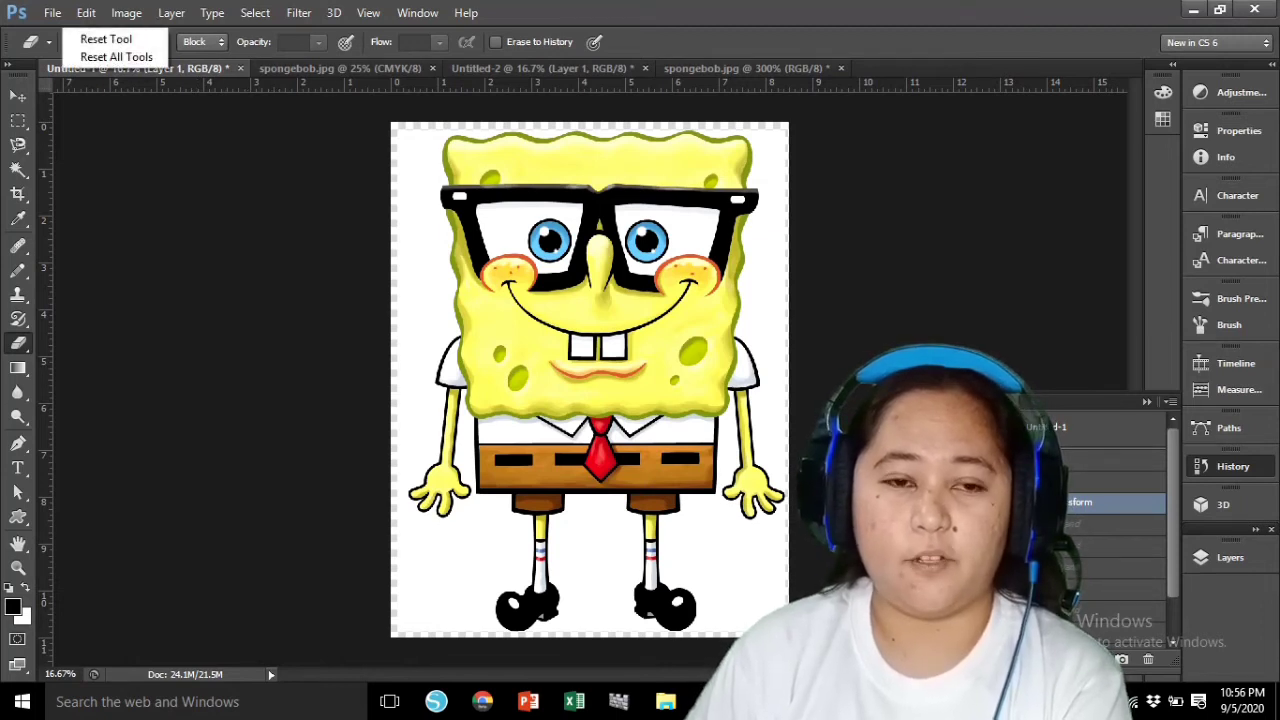
key("Escape")
right_click(18, 343)
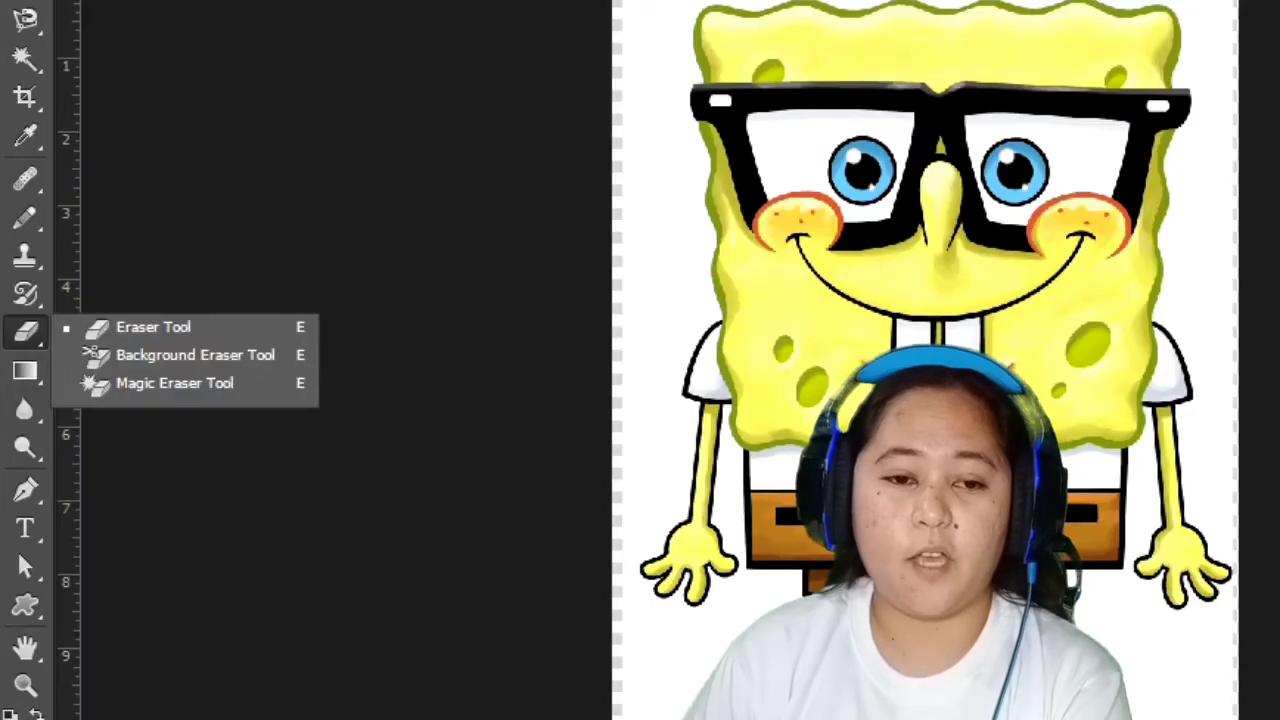
left_click(153, 329)
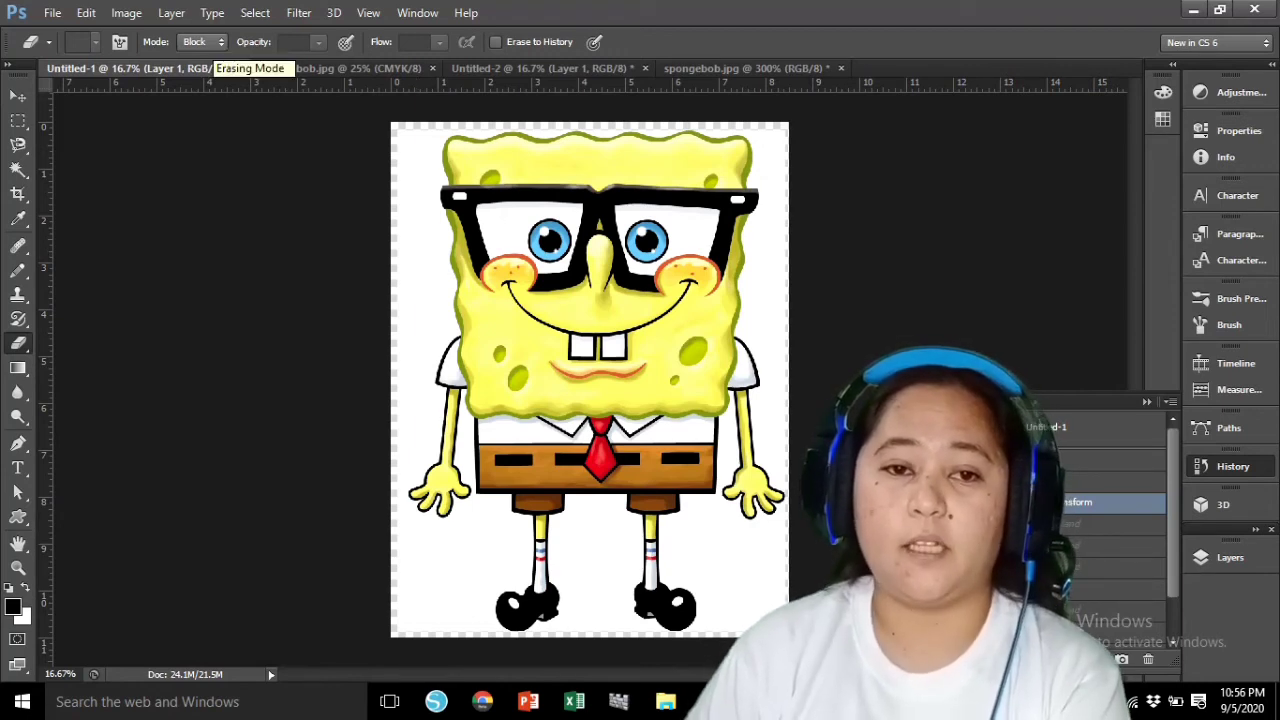
Step: Erase a patch of white background near the upper-left corner of the canvas with the Eraser in Block mode
left_click(203, 41)
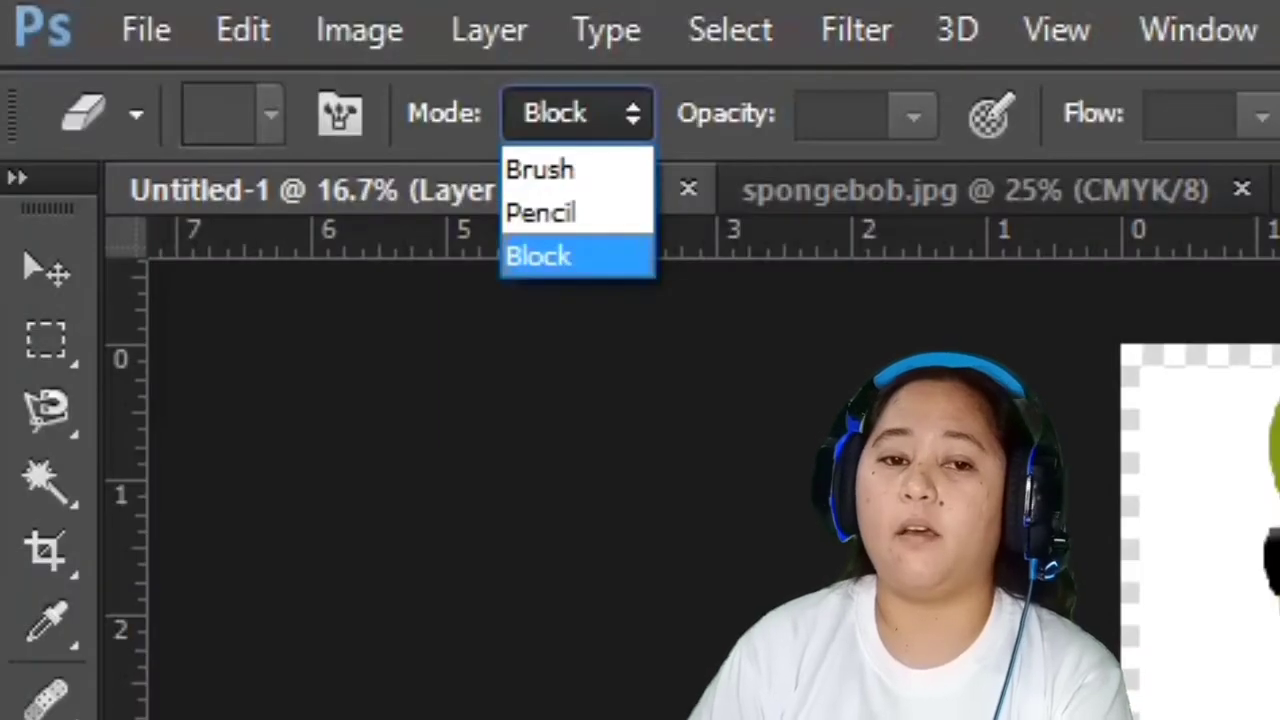
key("Escape")
left_click(577, 113)
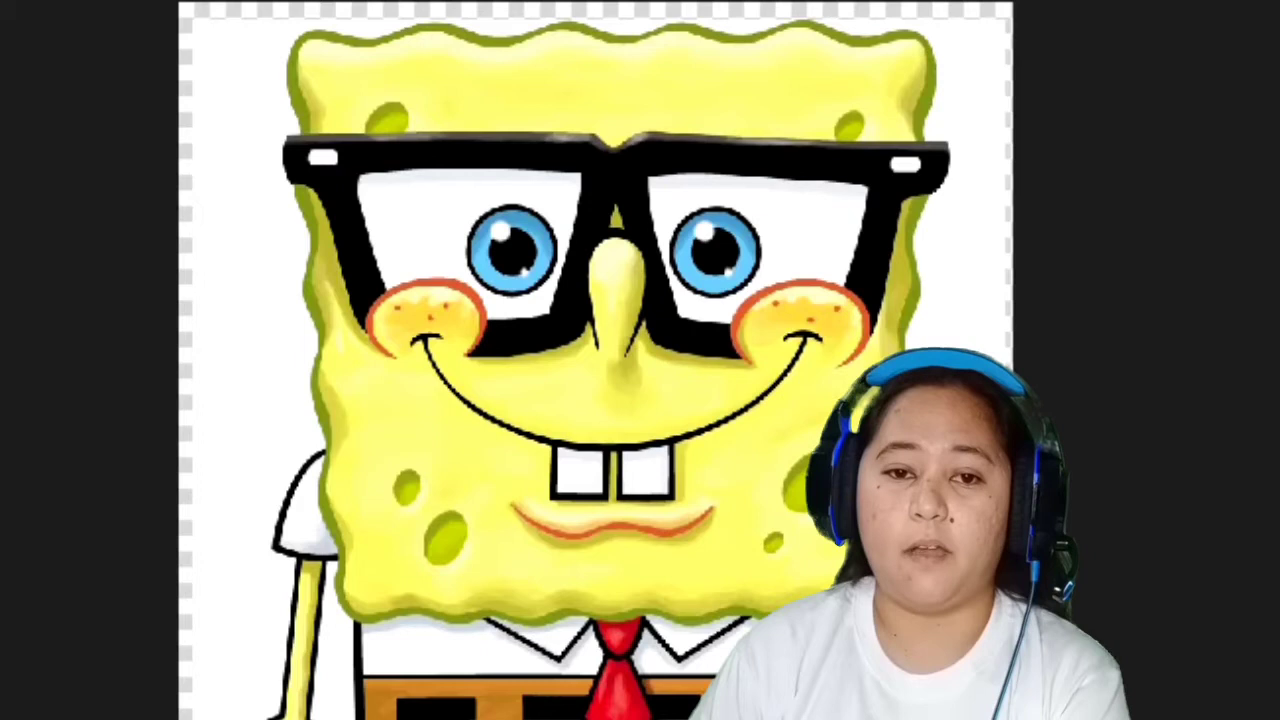
mouse_move(215, 35)
left_mouse_down()
mouse_move(240, 200)
mouse_move(225, 208)
mouse_move(205, 70)
left_mouse_up()
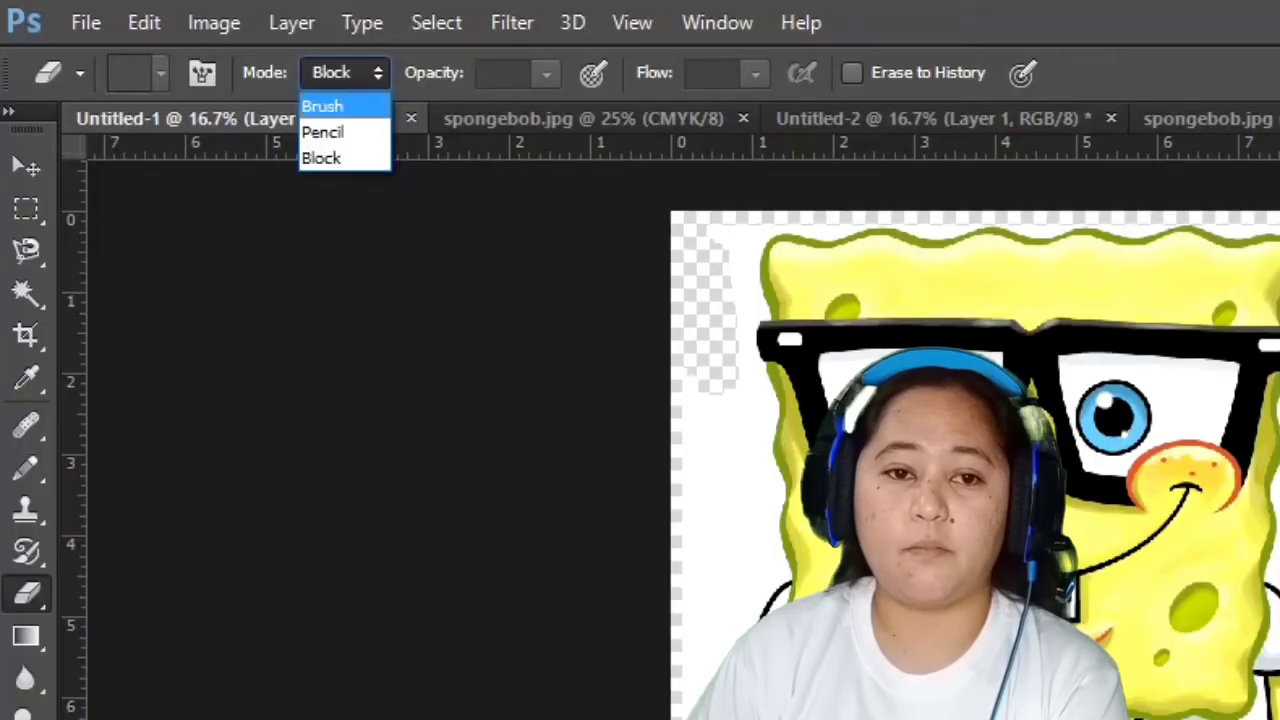
Step: Set the Eraser to Brush mode at 121 px and erase more white background left of the character's head
left_click(320, 103)
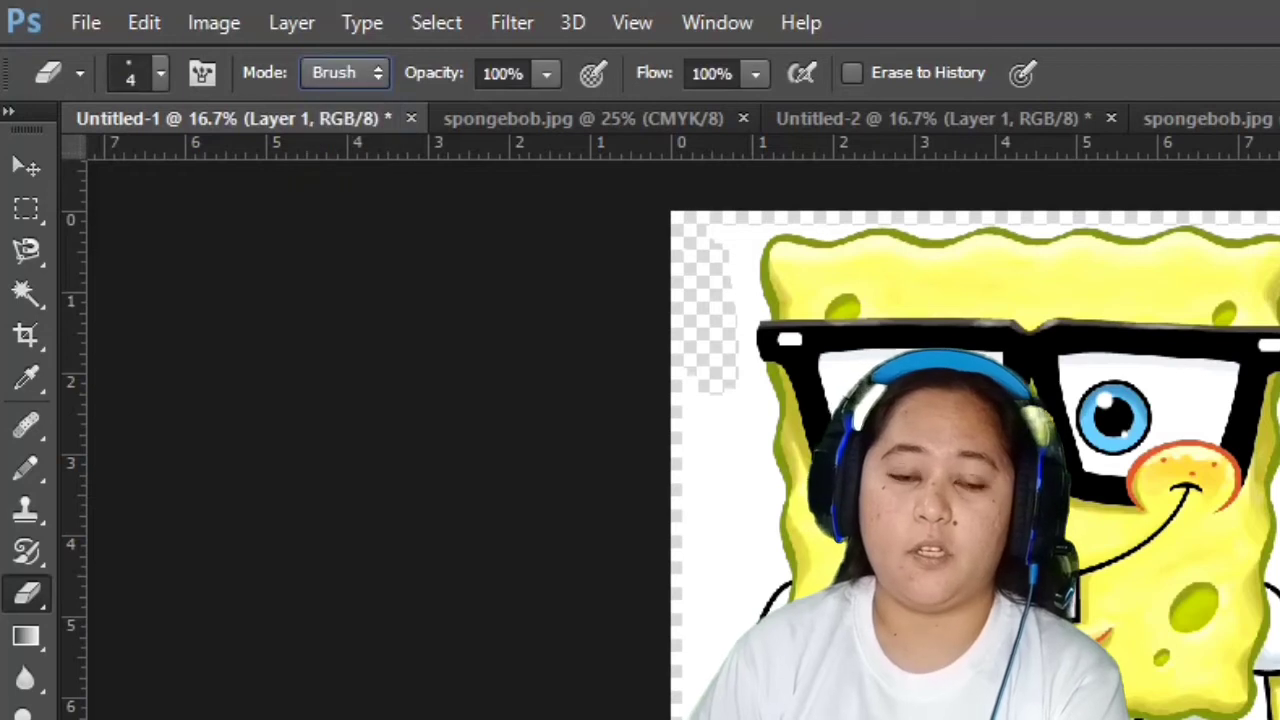
left_click(160, 73)
left_click_drag(51, 176, 219, 176)
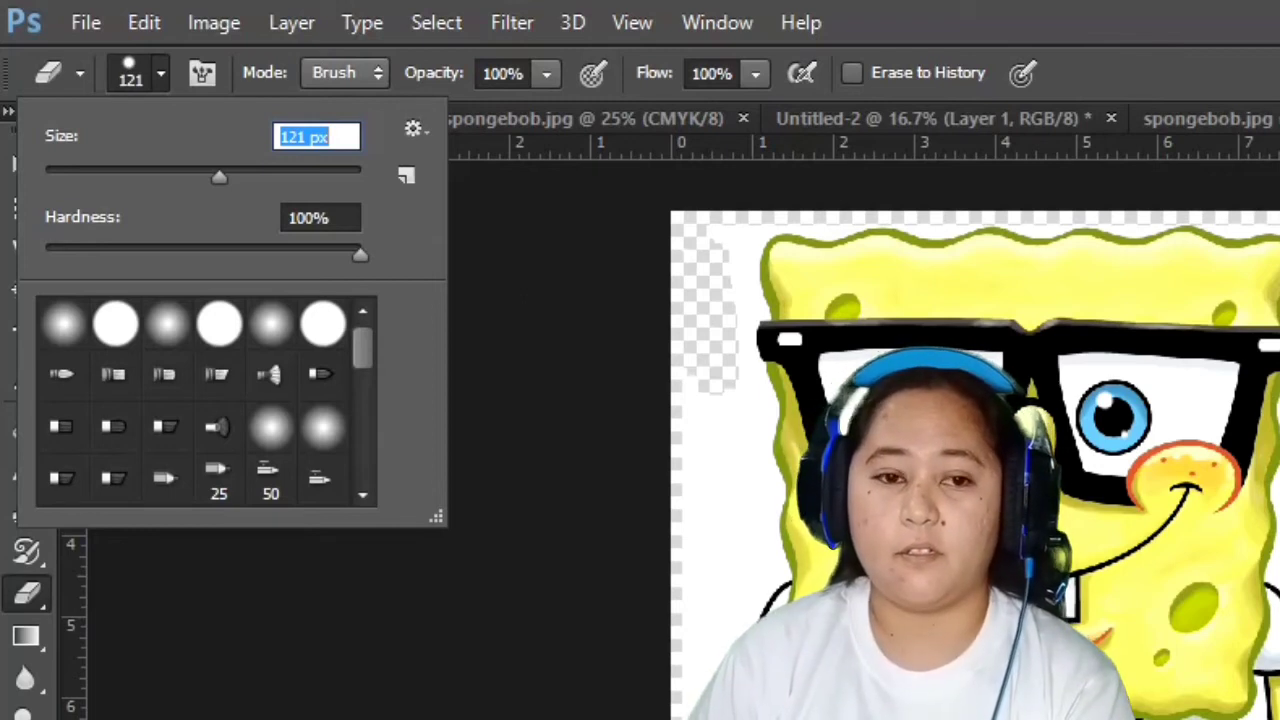
mouse_move(697, 385)
left_mouse_down()
mouse_move(697, 414)
mouse_move(730, 414)
left_mouse_up()
mouse_move(58, 228)
left_mouse_down()
mouse_move(60, 162)
mouse_move(86, 225)
mouse_move(139, 254)
mouse_move(121, 281)
mouse_move(145, 309)
mouse_move(132, 325)
mouse_move(146, 342)
mouse_move(160, 322)
mouse_move(128, 348)
left_mouse_up()
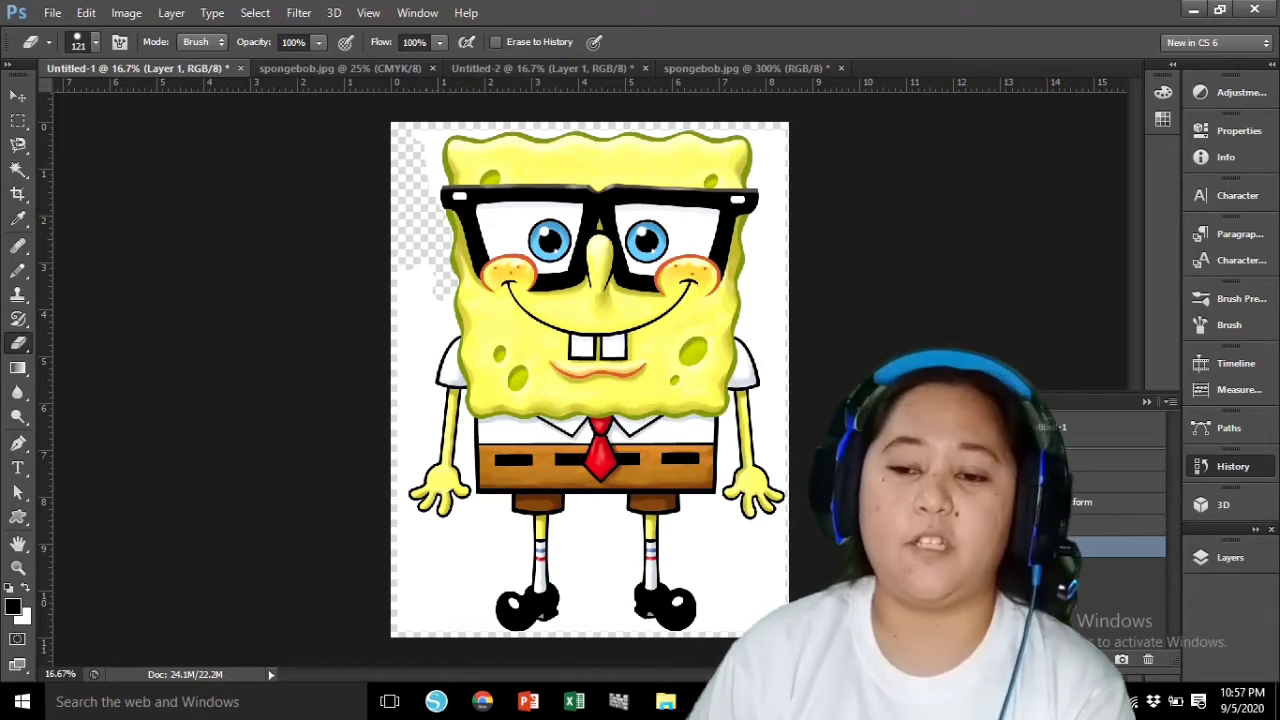
Step: Restore the document to its Free Transform history state and choose the Background Eraser Tool
left_click(1092, 502)
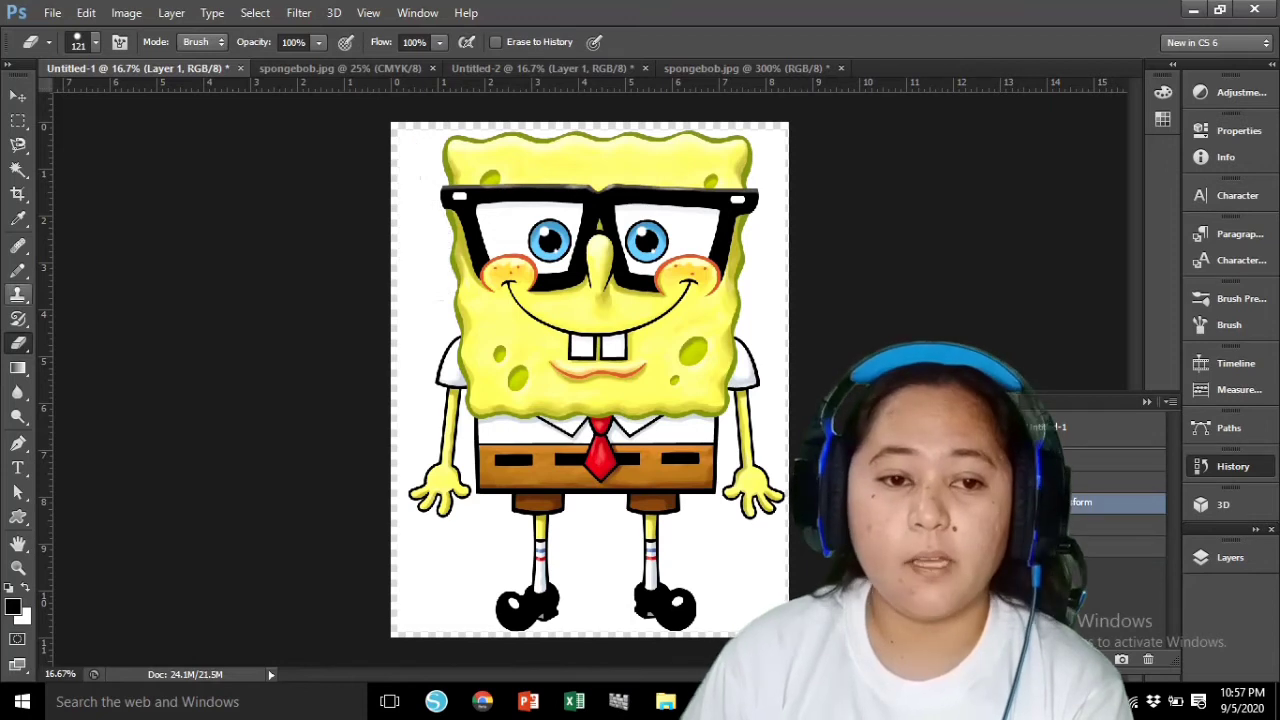
right_click(18, 342)
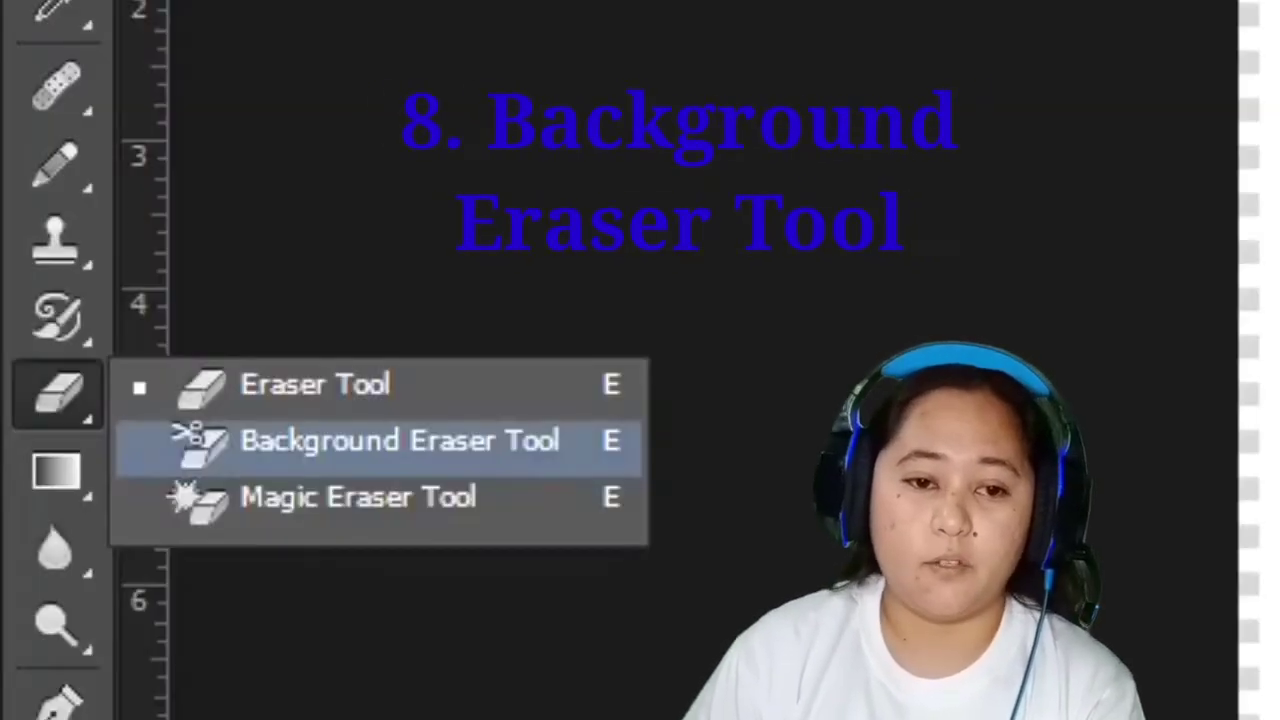
left_click(400, 441)
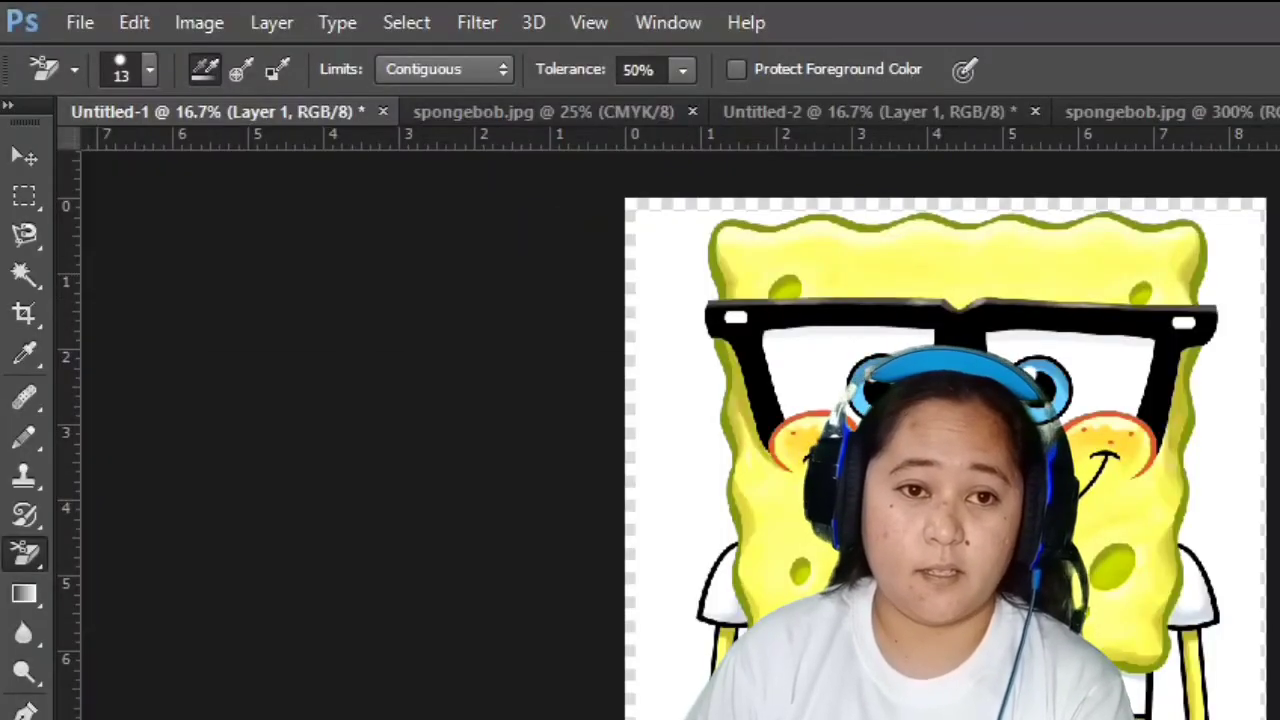
Step: Set the Background Eraser size to 61 px and erase white background left of and above the character's head
left_click(149, 69)
left_click_drag(59, 158, 127, 158)
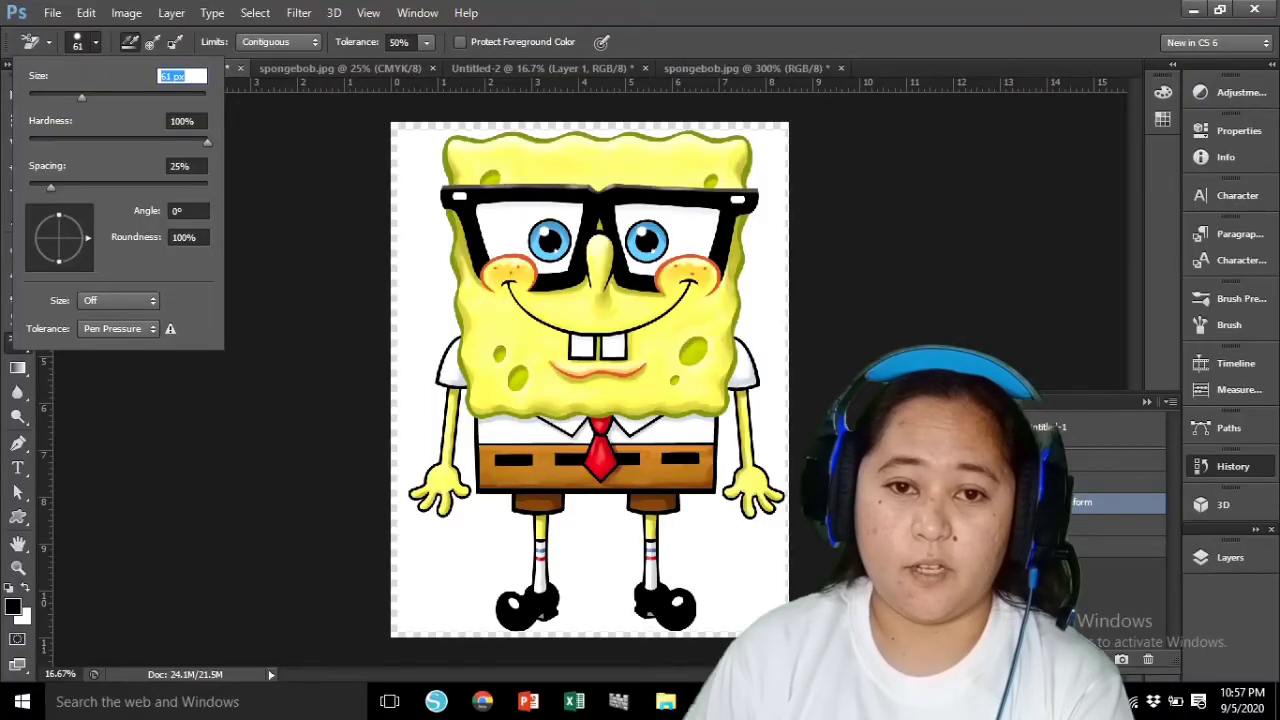
left_click(686, 239)
mouse_move(422, 156)
left_mouse_down()
mouse_move(423, 256)
mouse_move(412, 160)
mouse_move(411, 196)
left_mouse_up()
left_click_drag(441, 133, 606, 133)
Step: Erase strips of the yellow forehead with the Background Eraser, and restore the document to its Free Transform history state
left_click_drag(594, 161, 648, 163)
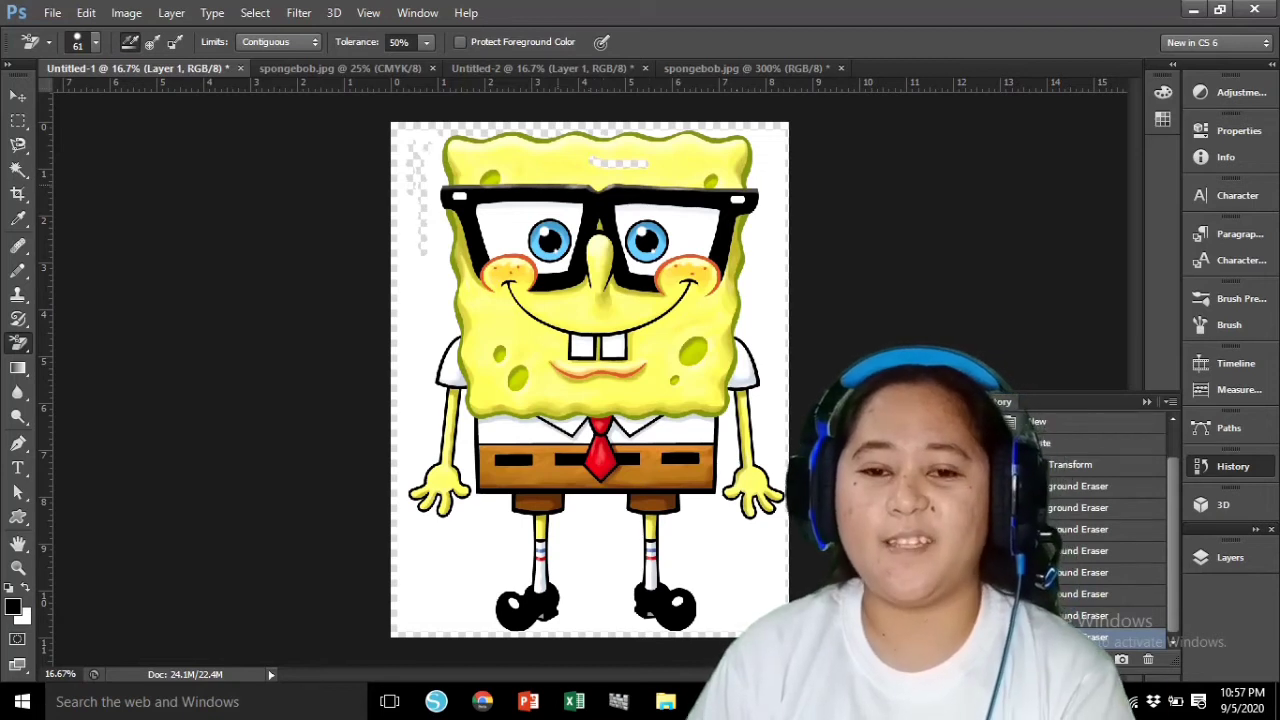
left_click_drag(536, 158, 590, 158)
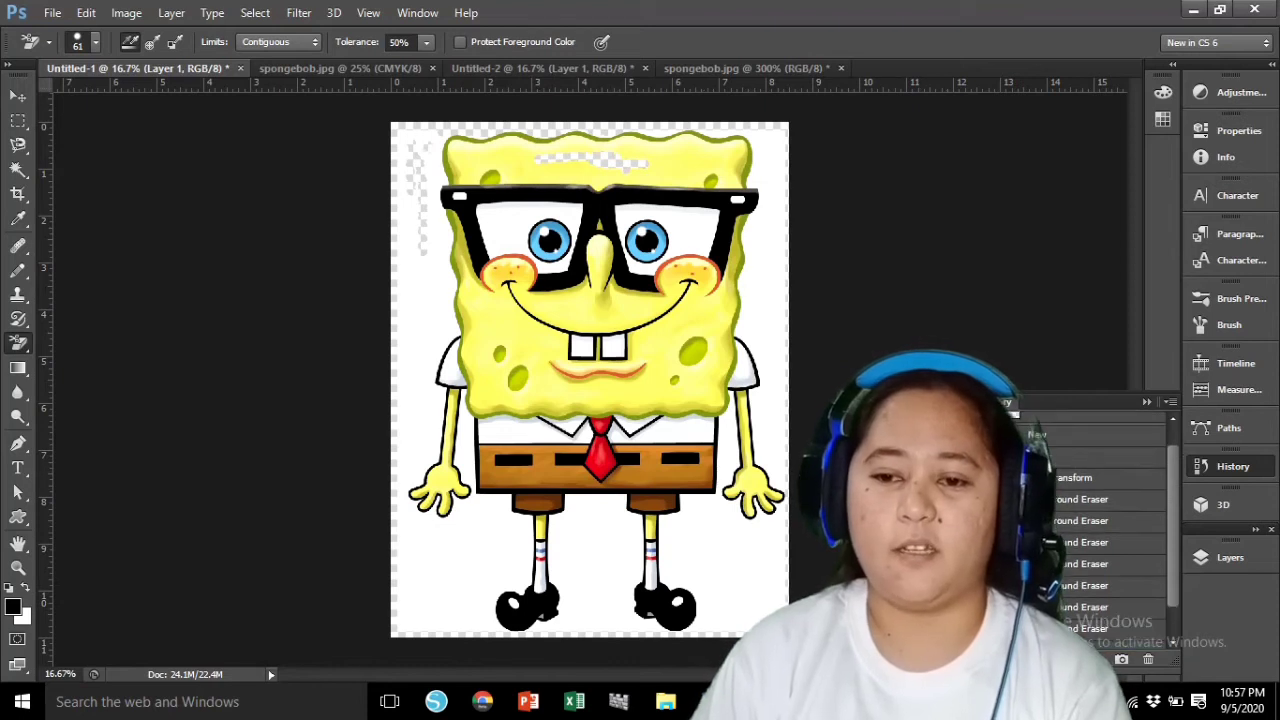
left_click(1072, 477)
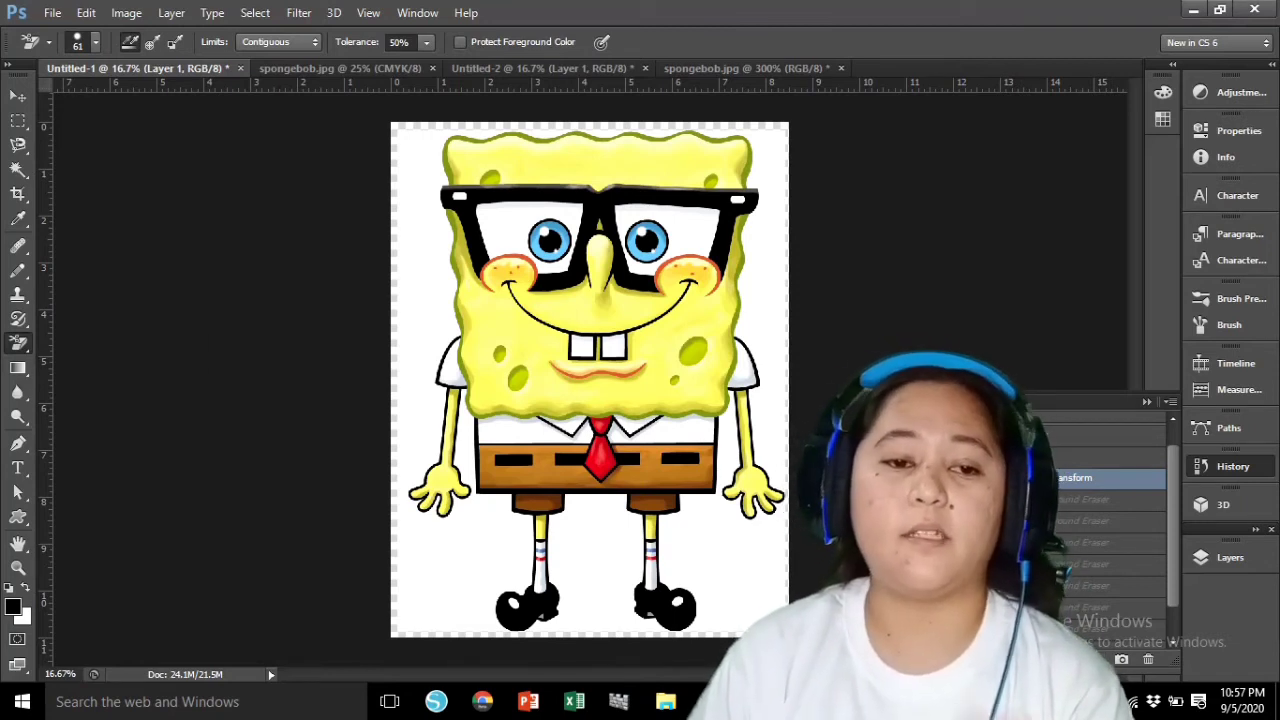
Step: Erase a patch of white background left of the face with the regular Eraser Tool, and undo it
right_click(18, 342)
left_click(95, 342)
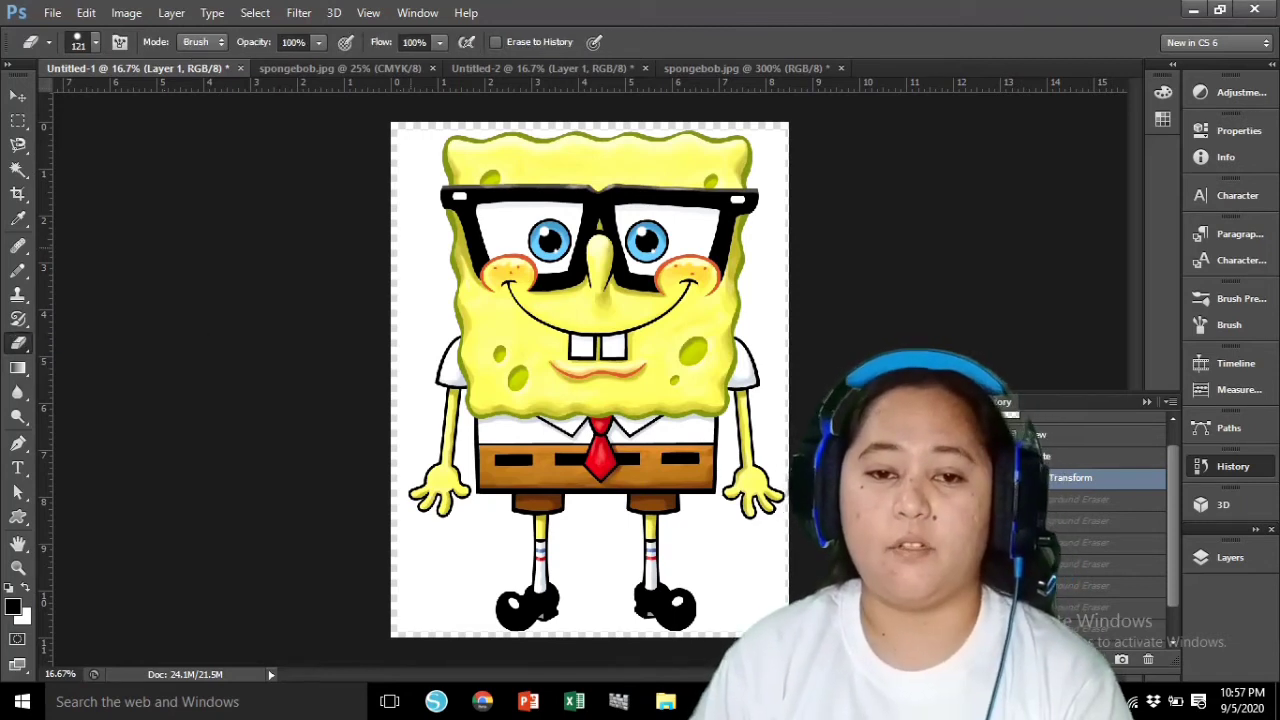
mouse_move(412, 240)
left_mouse_down()
mouse_move(418, 310)
mouse_move(410, 278)
left_mouse_up()
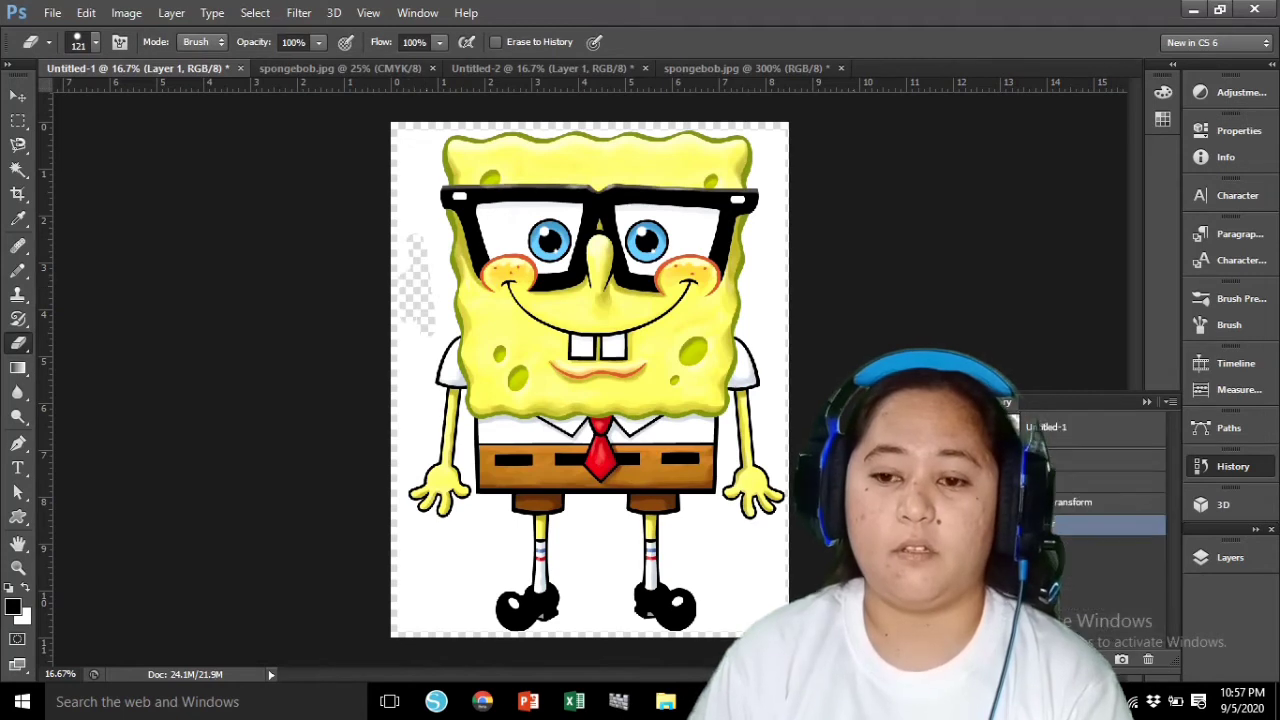
key("ctrl+z")
Step: Remove the white background around the character and between its legs with the Magic Eraser Tool, and restore the Free Transform history state
right_click(18, 342)
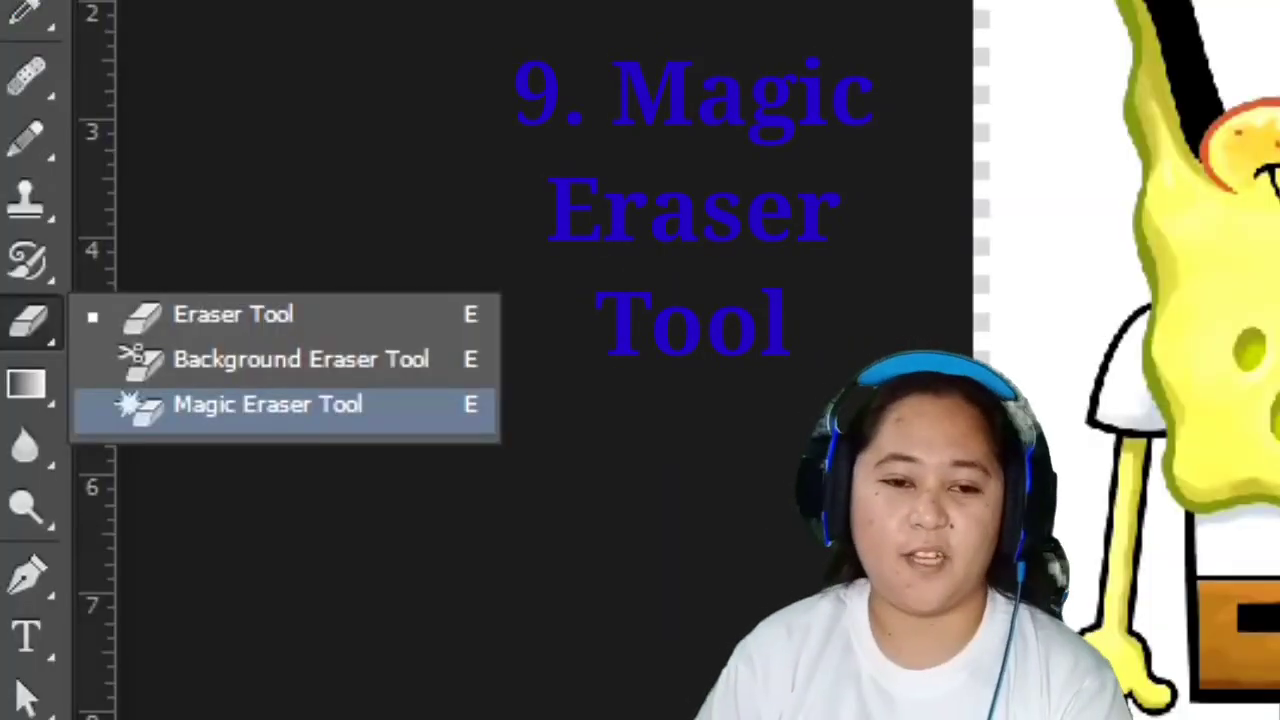
left_click(268, 404)
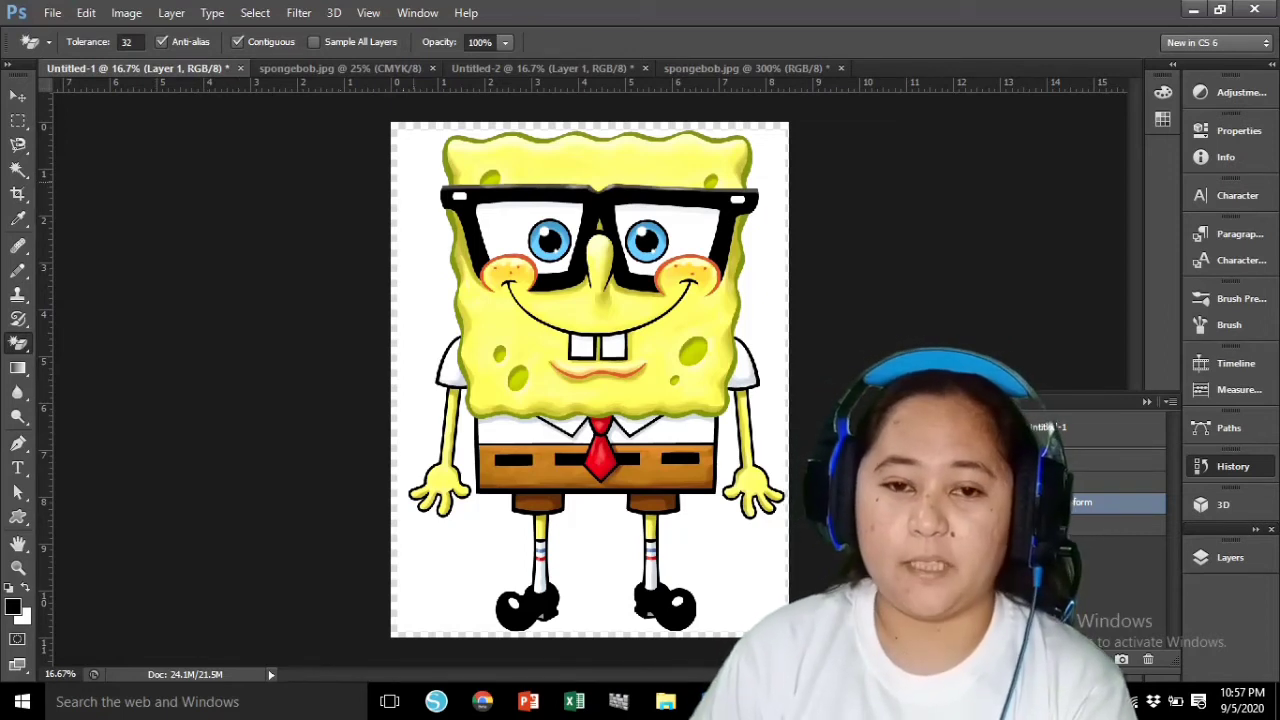
left_click(413, 182)
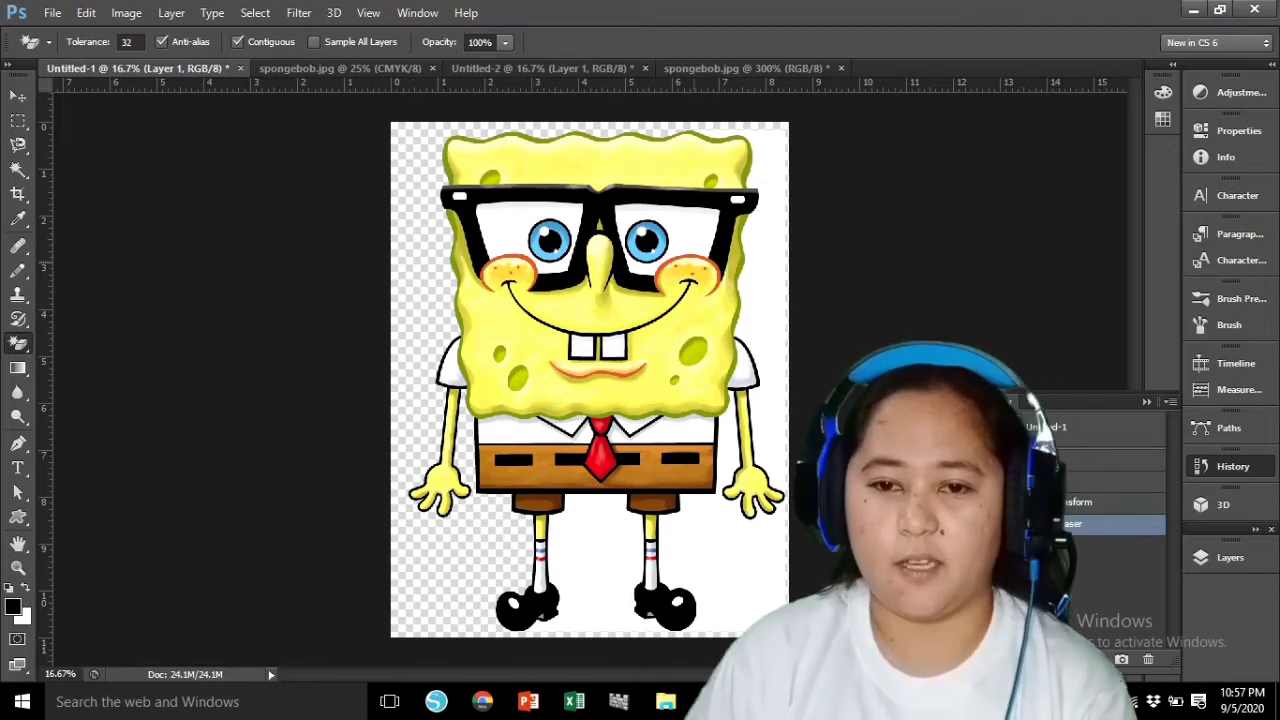
left_click(770, 262)
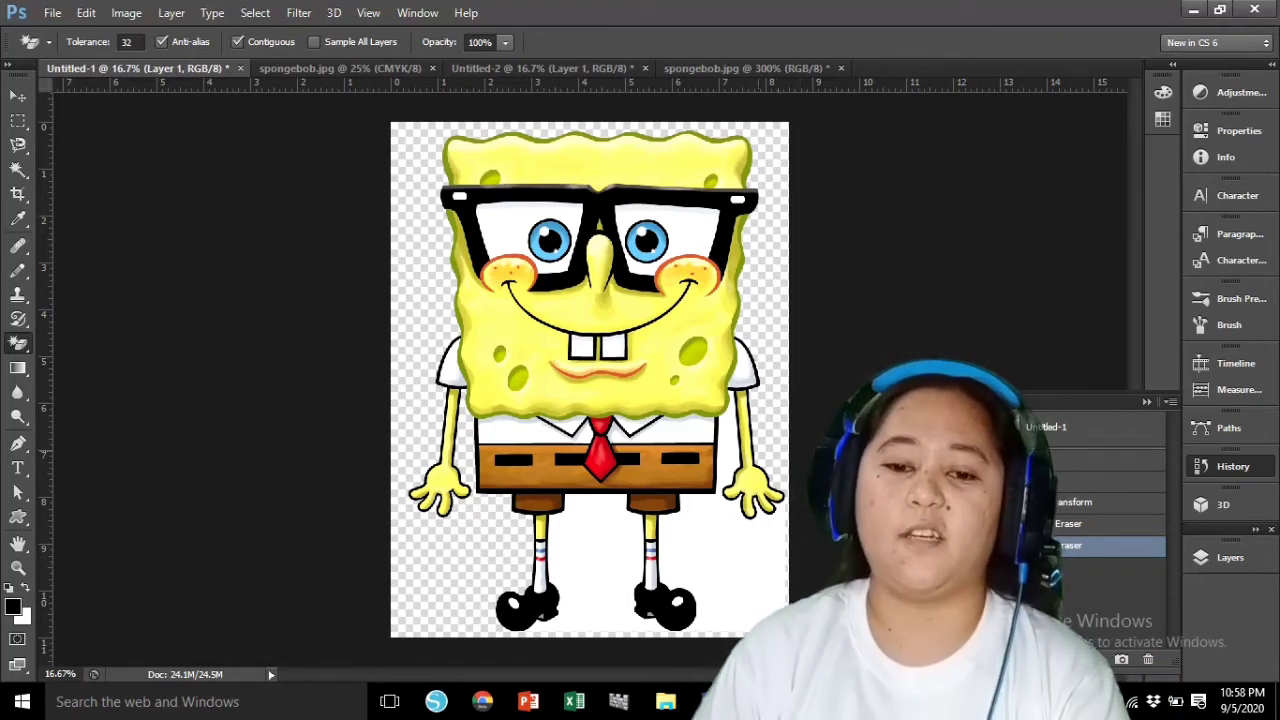
left_click(730, 543)
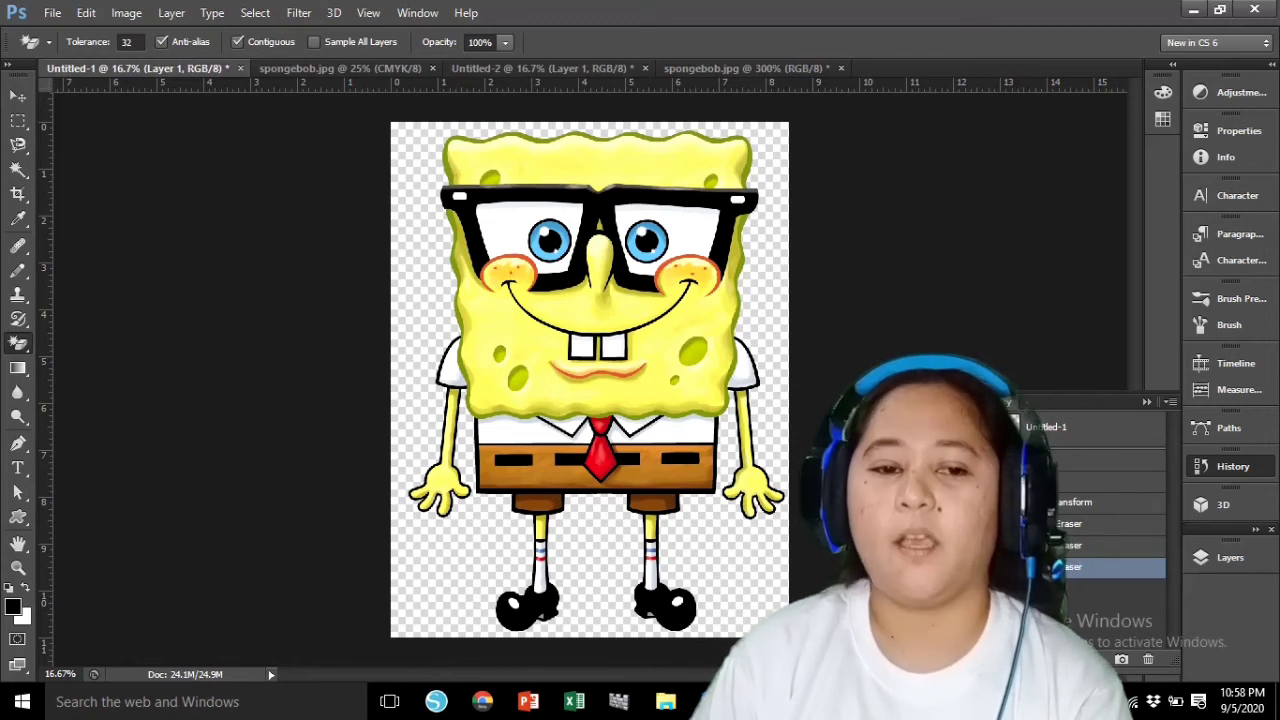
left_click(1060, 502)
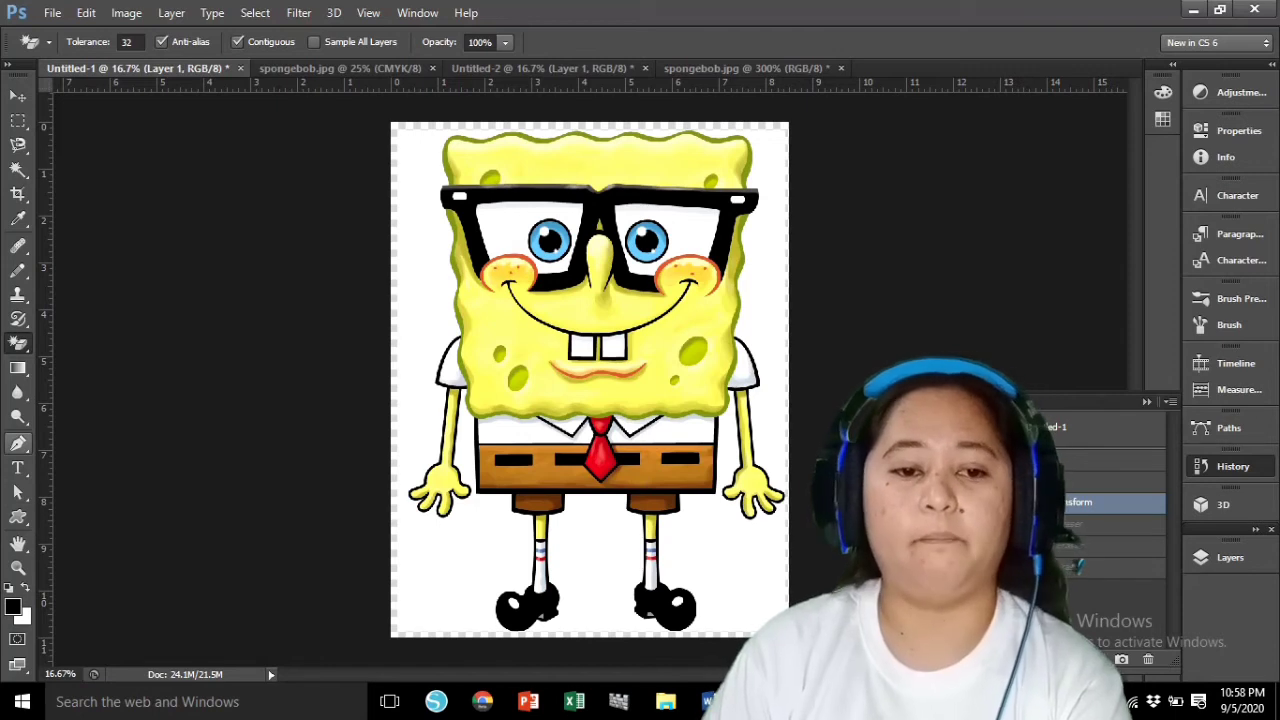
Step: Choose the Pen Tool and zoom the document to 100% at the upper-left corner of the character's head
left_click(18, 443)
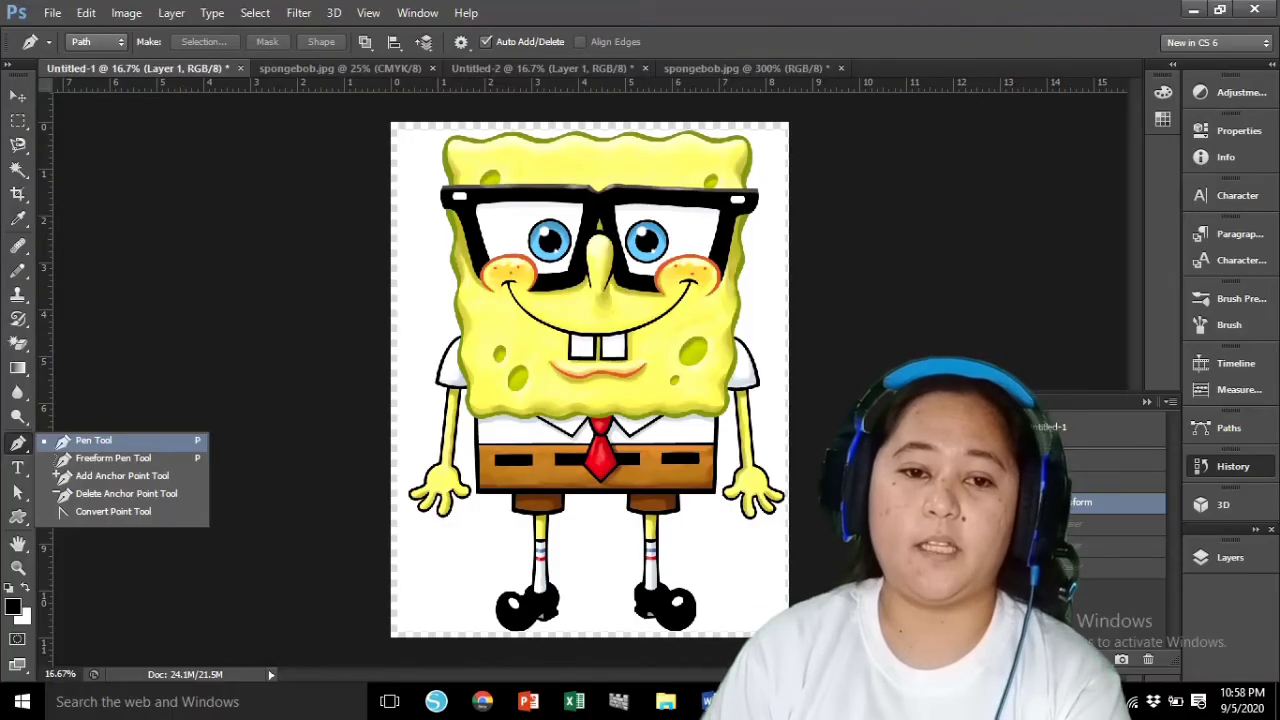
left_click(94, 440)
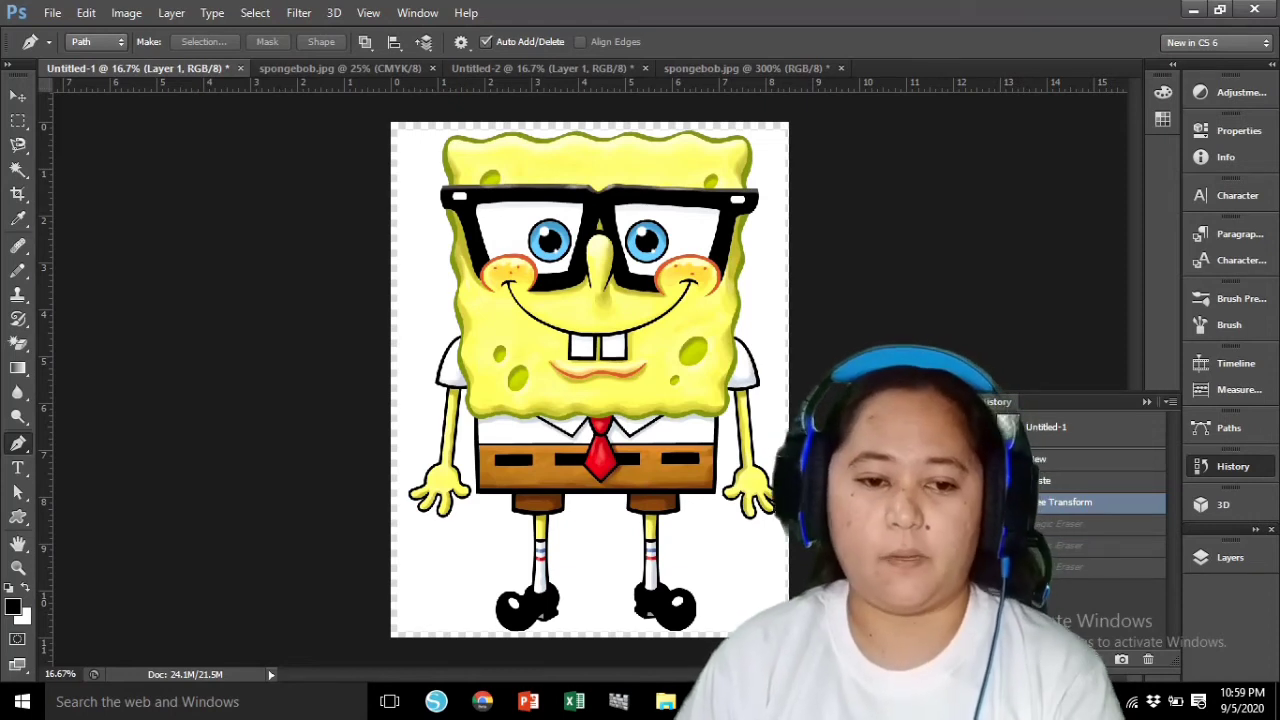
left_click(60, 673)
type("100")
key("Return")
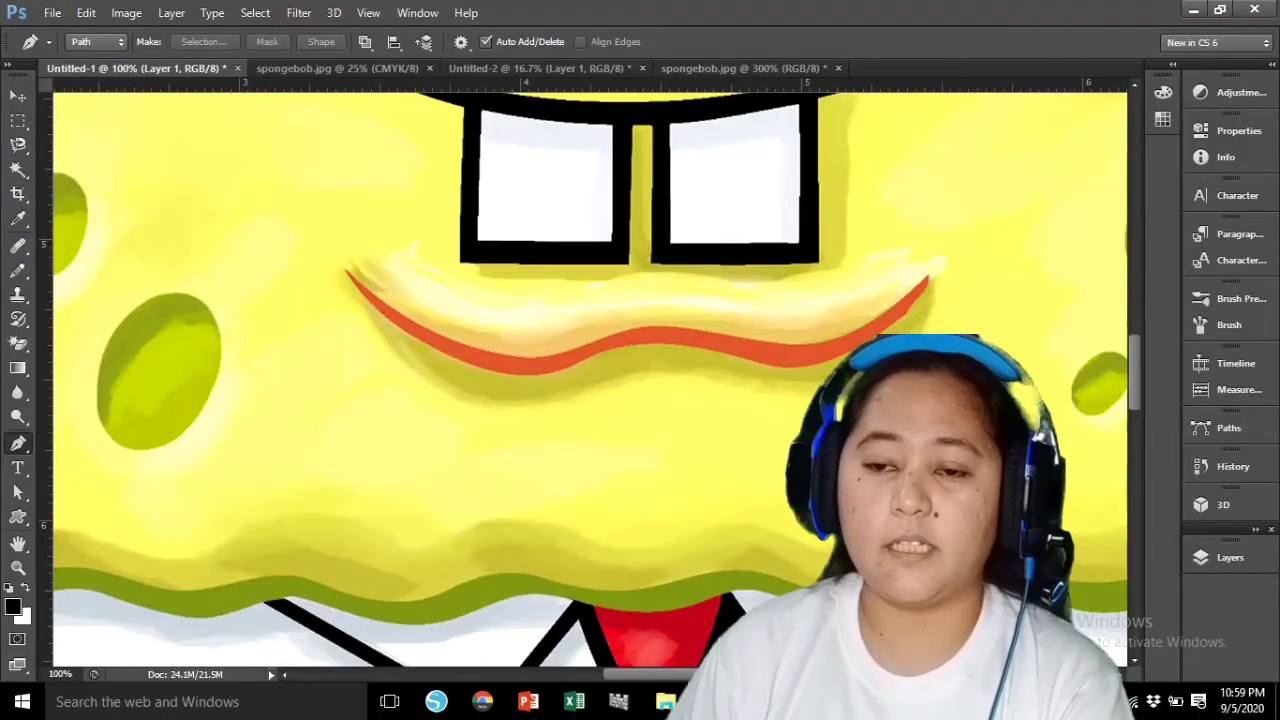
scroll(590, 380, "up", 15)
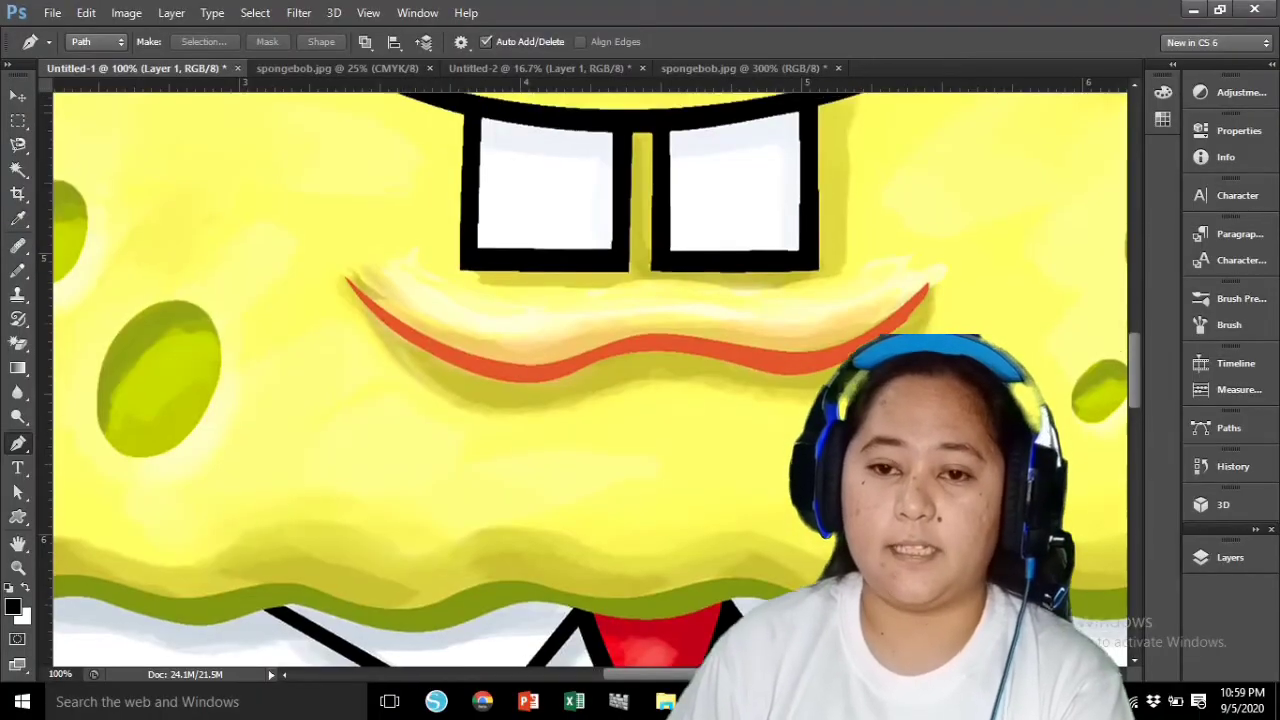
scroll(590, 380, "up", 2)
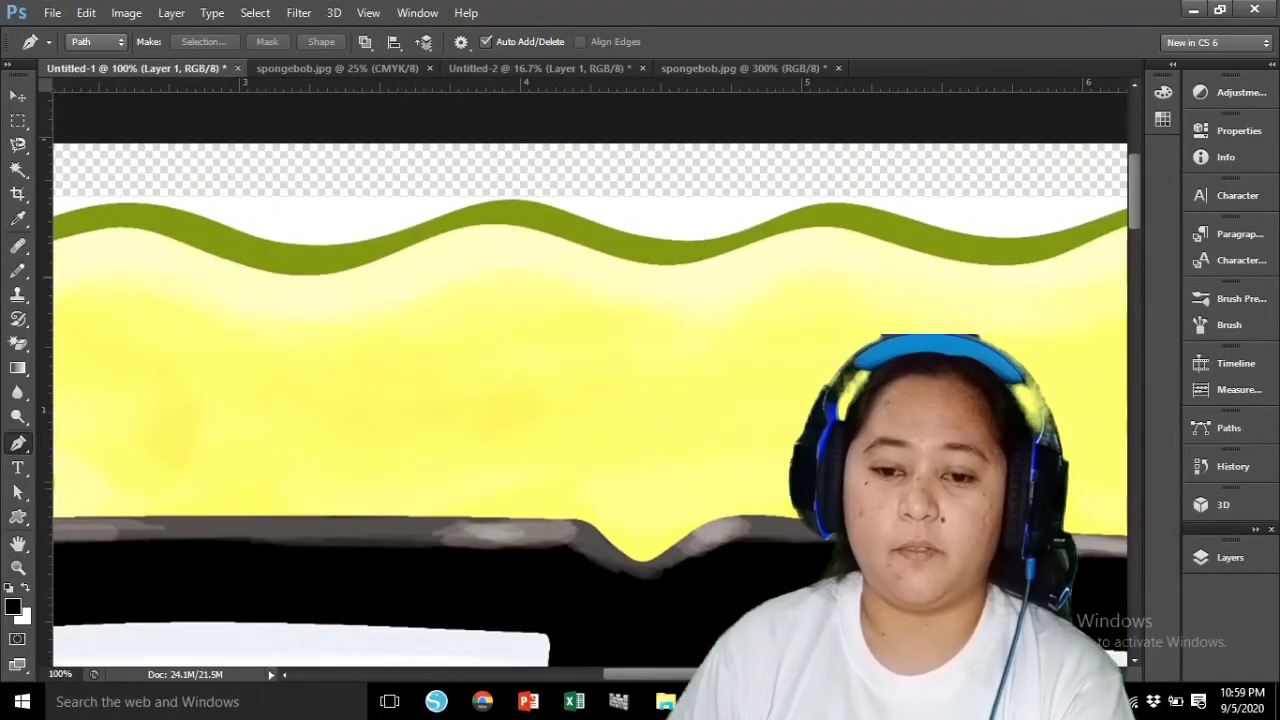
scroll(590, 380, "left", 8)
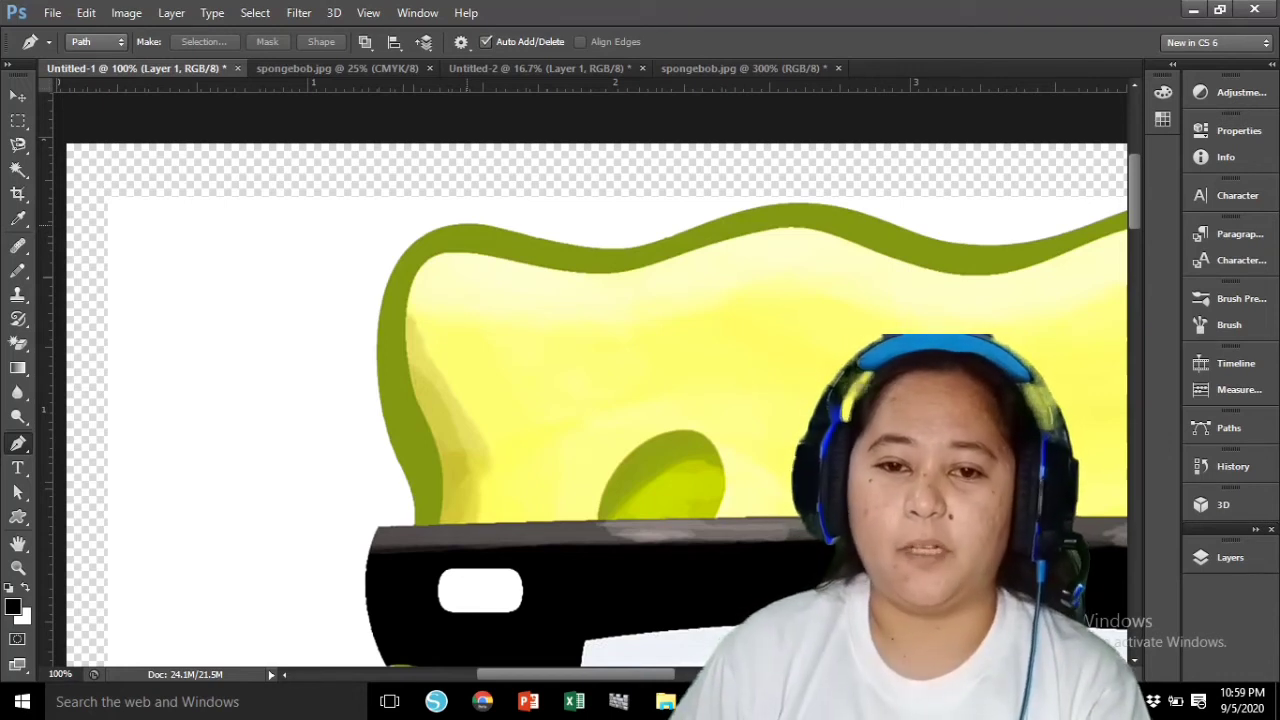
Step: Trace the head's upper outline from the first crest through the first dip with closely spaced straight Pen anchor points
left_click(466, 225)
left_click(179, 206)
left_click(205, 209)
left_click(236, 219)
left_click(278, 229)
left_click(307, 236)
left_click(335, 240)
left_click(364, 242)
left_click(405, 243)
left_click(435, 236)
left_click(481, 220)
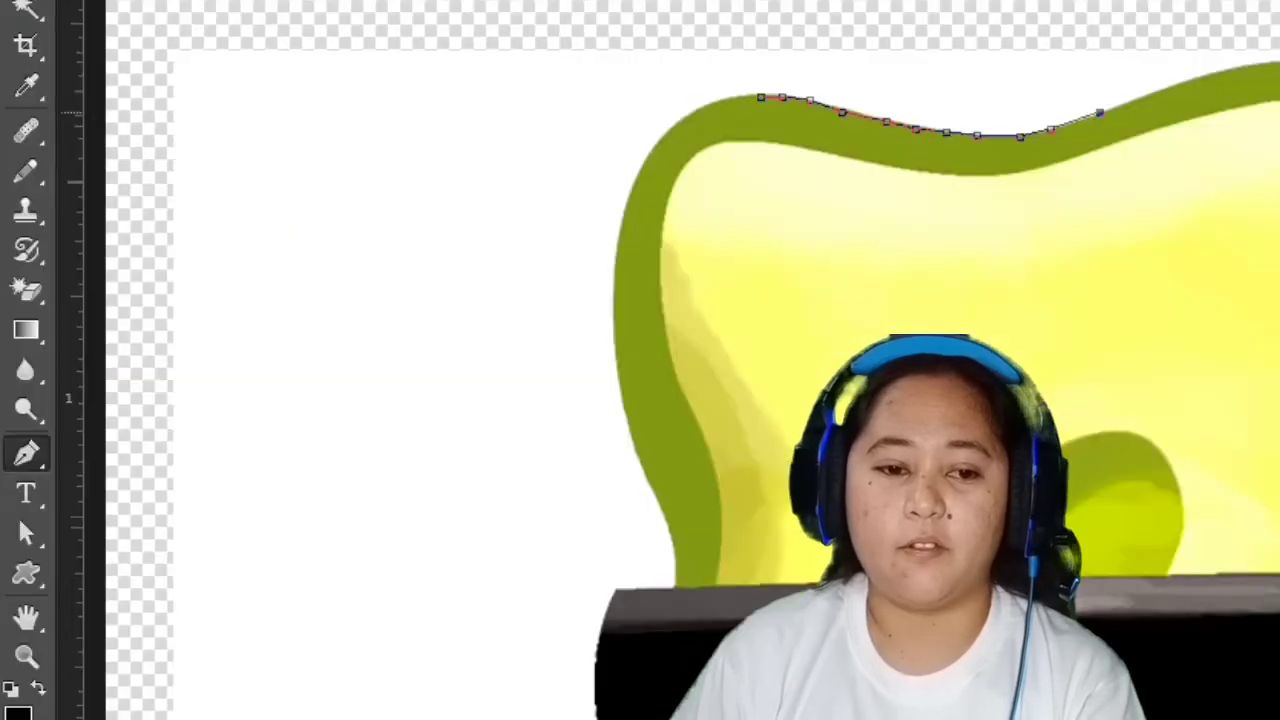
right_click(26, 453)
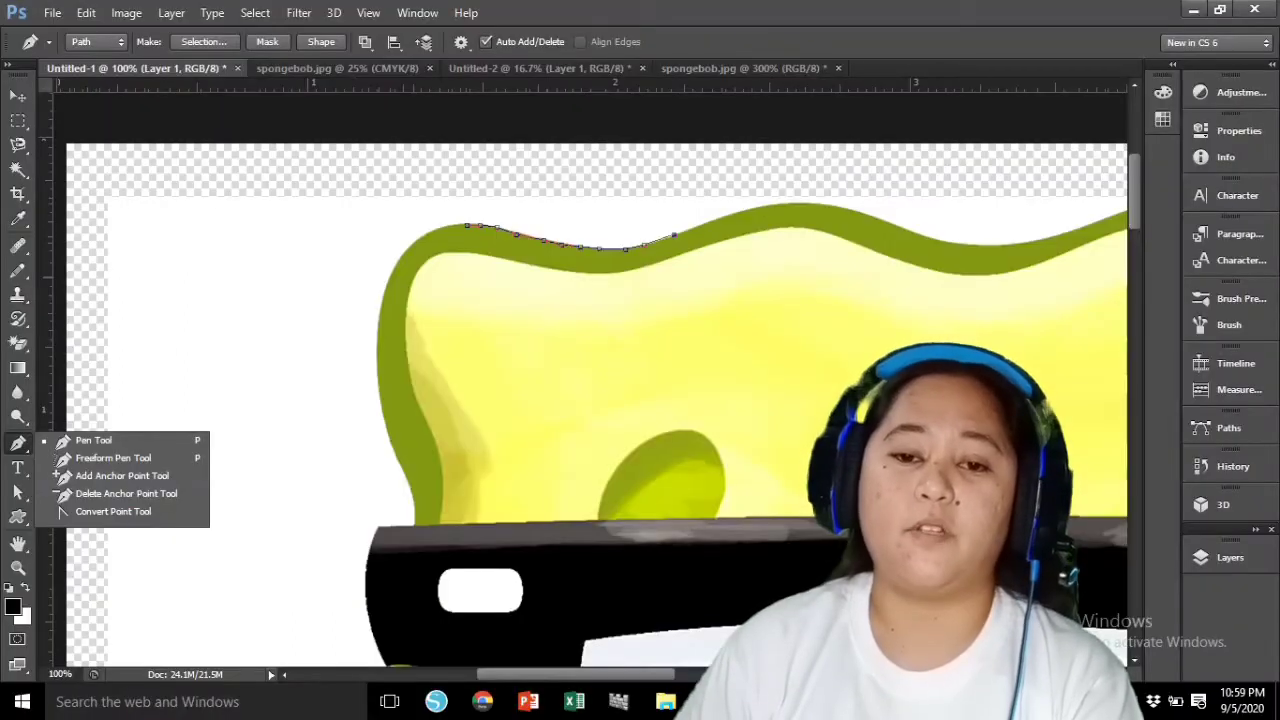
key("Escape")
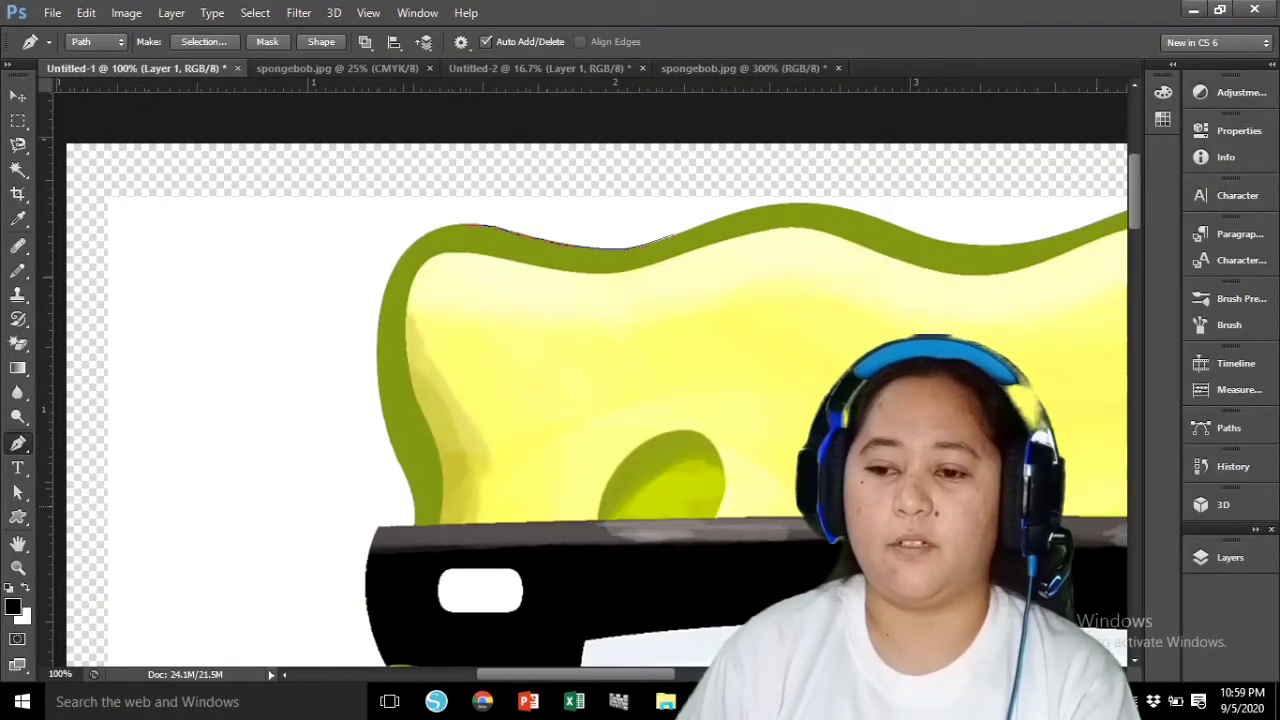
Step: Remove the traced work path by stepping the document's history back to the Free Transform state
left_click(1231, 466)
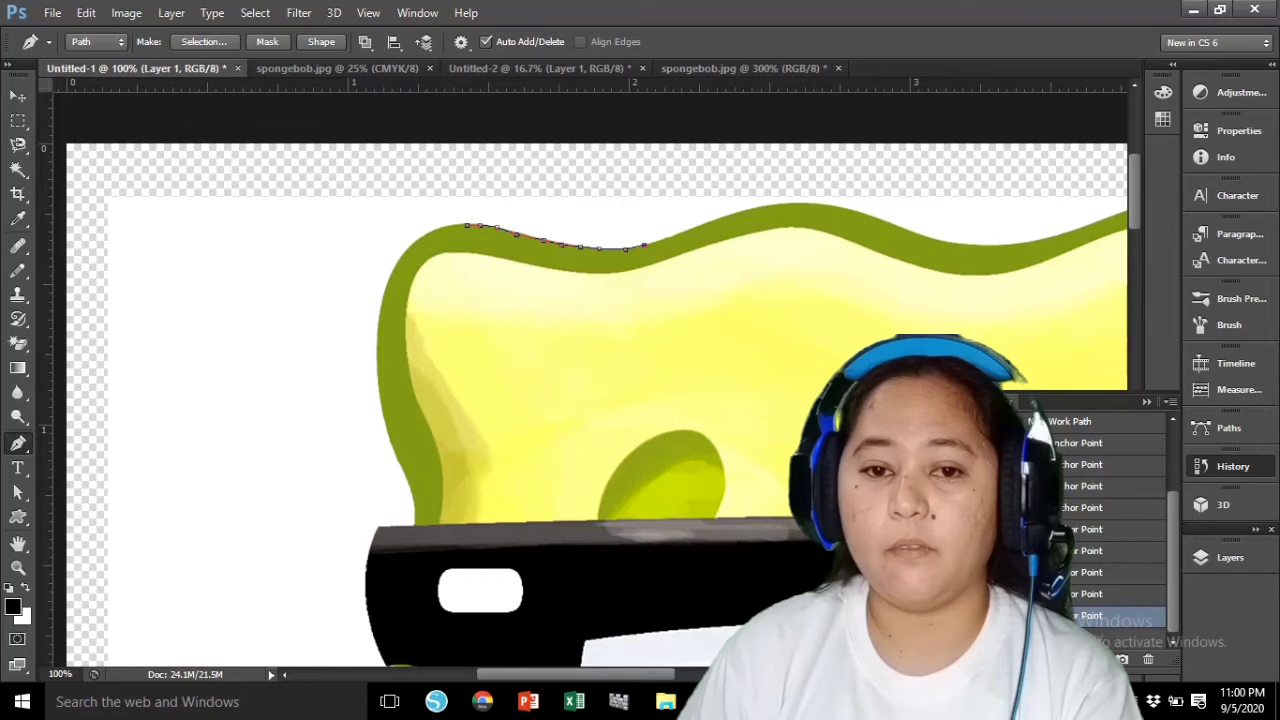
left_click(1040, 421)
scroll(1100, 470, "up", 2)
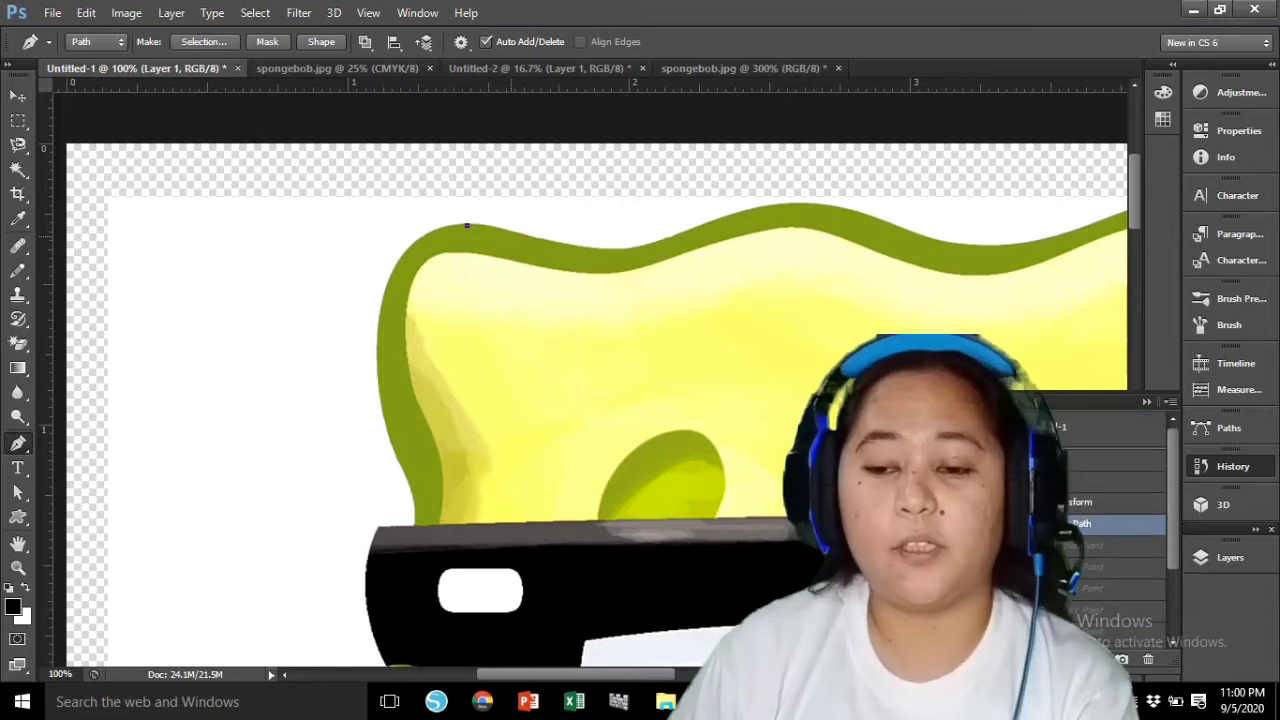
key("ctrl+alt+z")
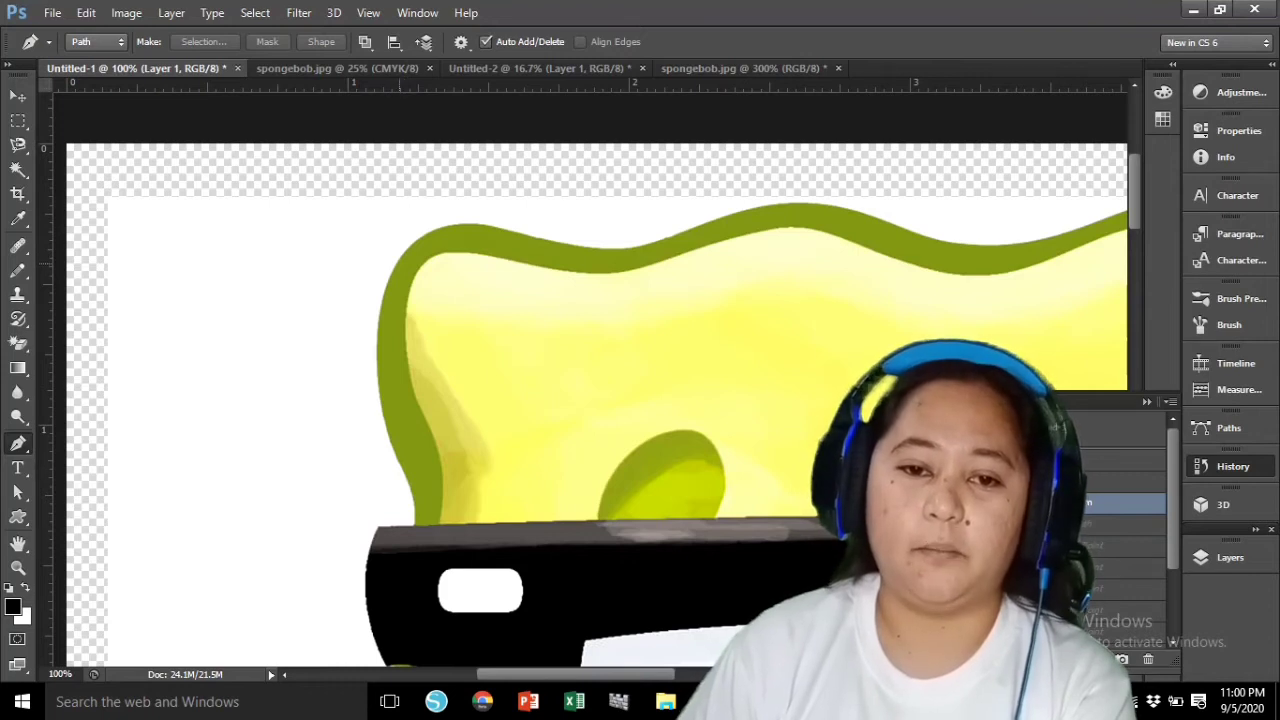
Step: Start a curved Pen path at the head's upper-left corner and shape it along the outline to the first dip
left_click(397, 262)
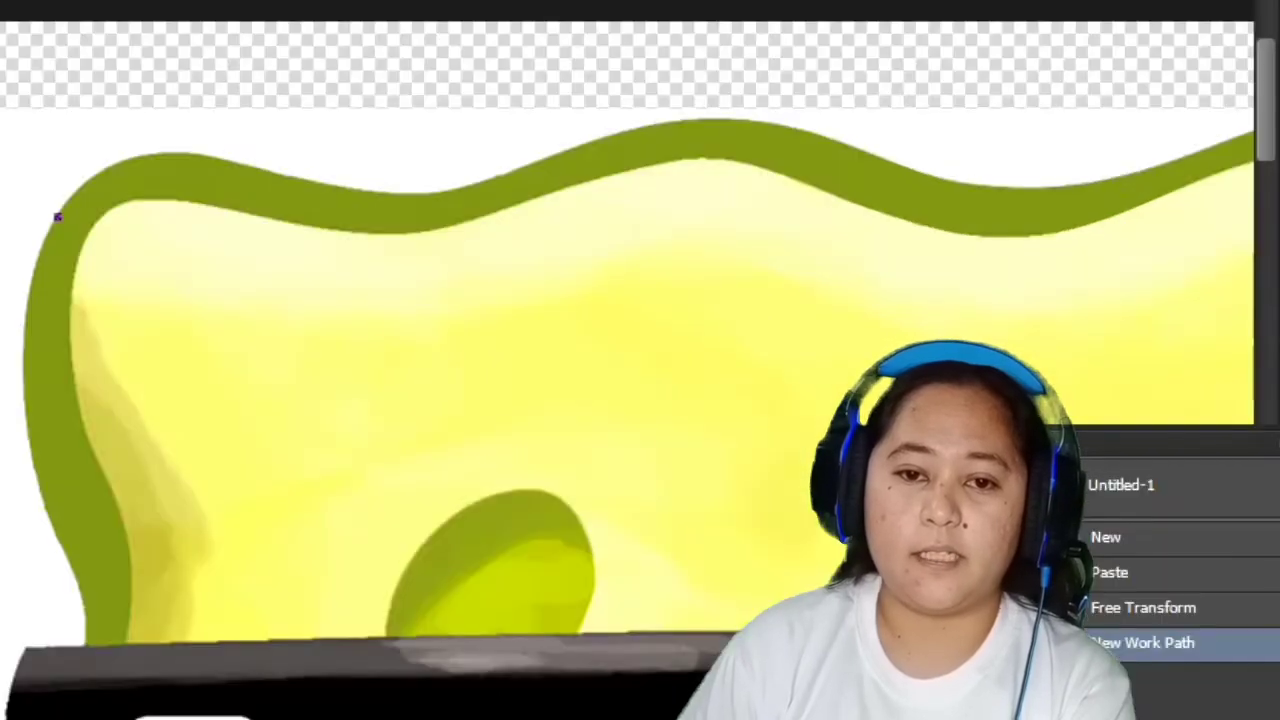
left_click_drag(488, 227, 530, 255)
left_click_drag(276, 206, 315, 178)
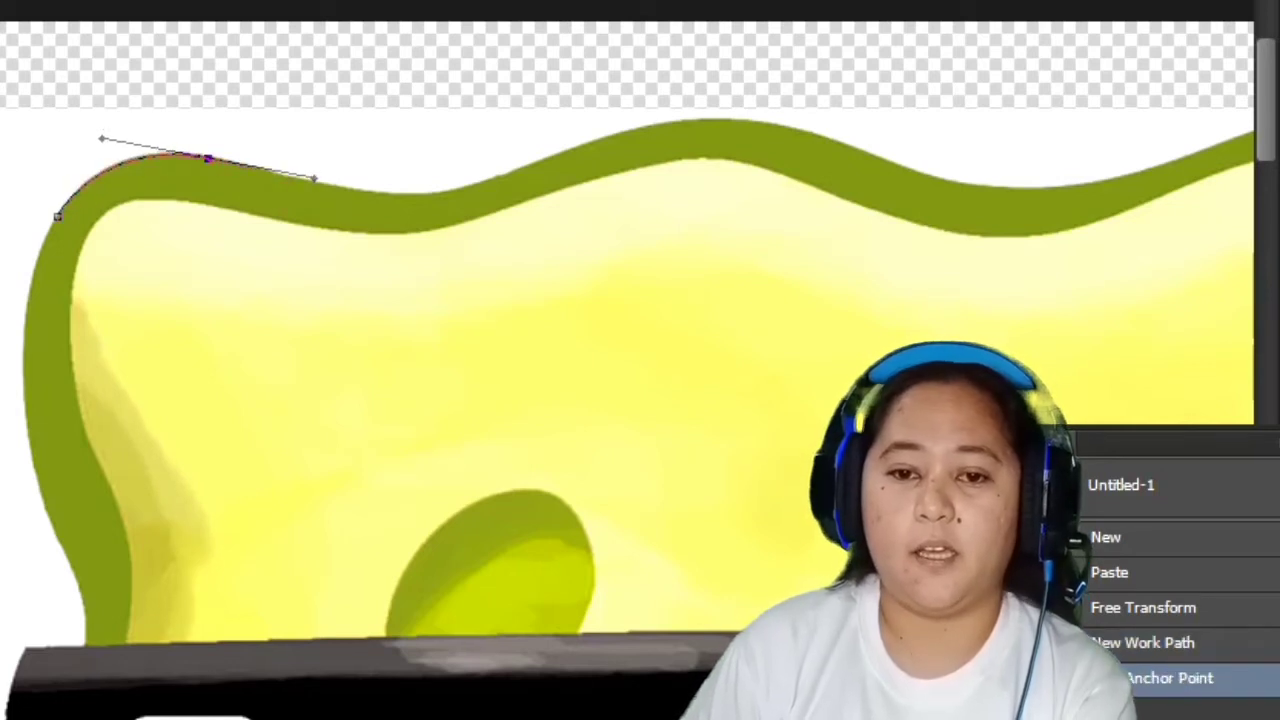
left_click_drag(433, 195, 472, 183)
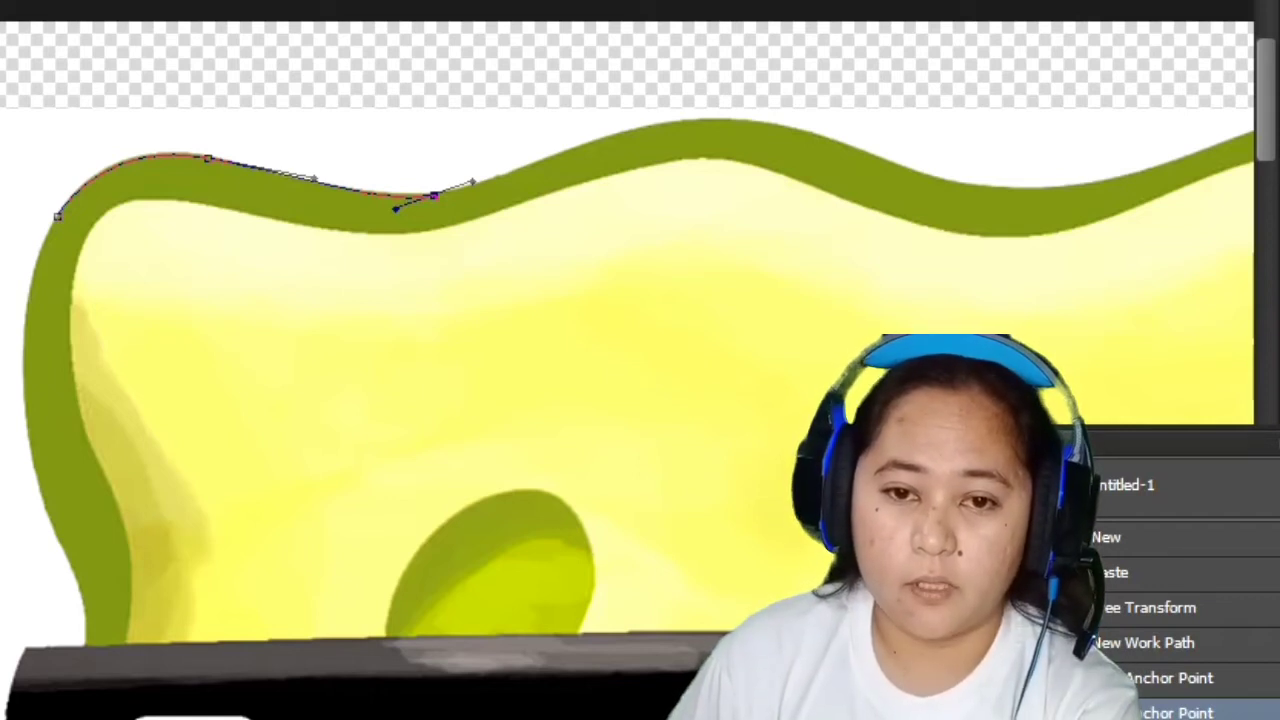
mouse_move(314, 179)
left_mouse_down()
mouse_move(320, 166)
mouse_move(303, 178)
left_mouse_up()
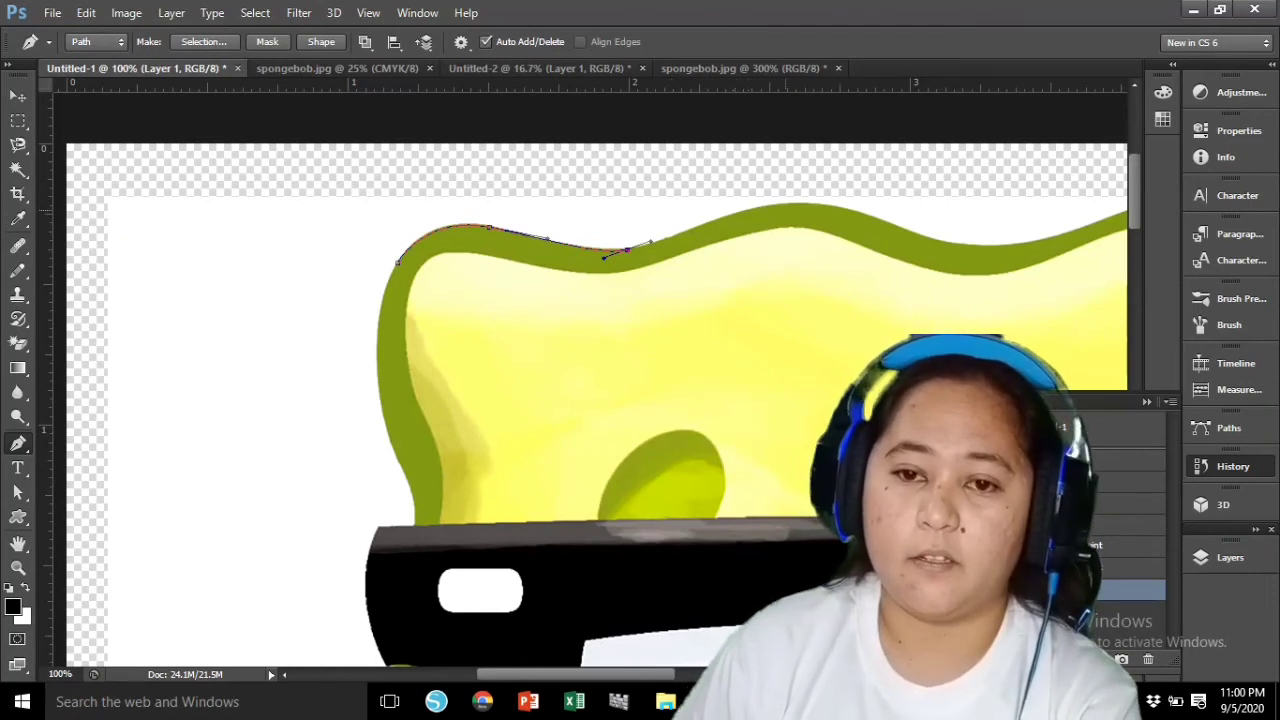
Step: Extend the curved path over the second crest and partway down its far slope, adjusting the direction handle at the first dip
left_click_drag(790, 204, 825, 207)
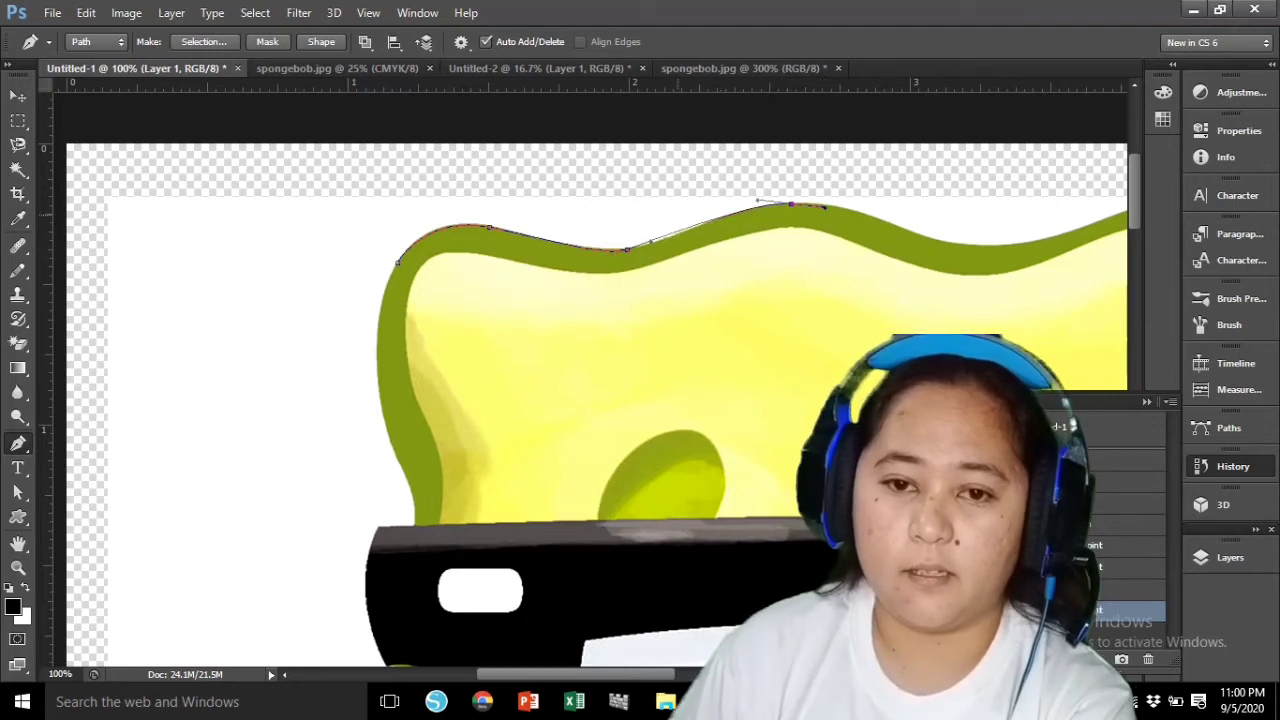
left_click_drag(651, 241, 653, 246)
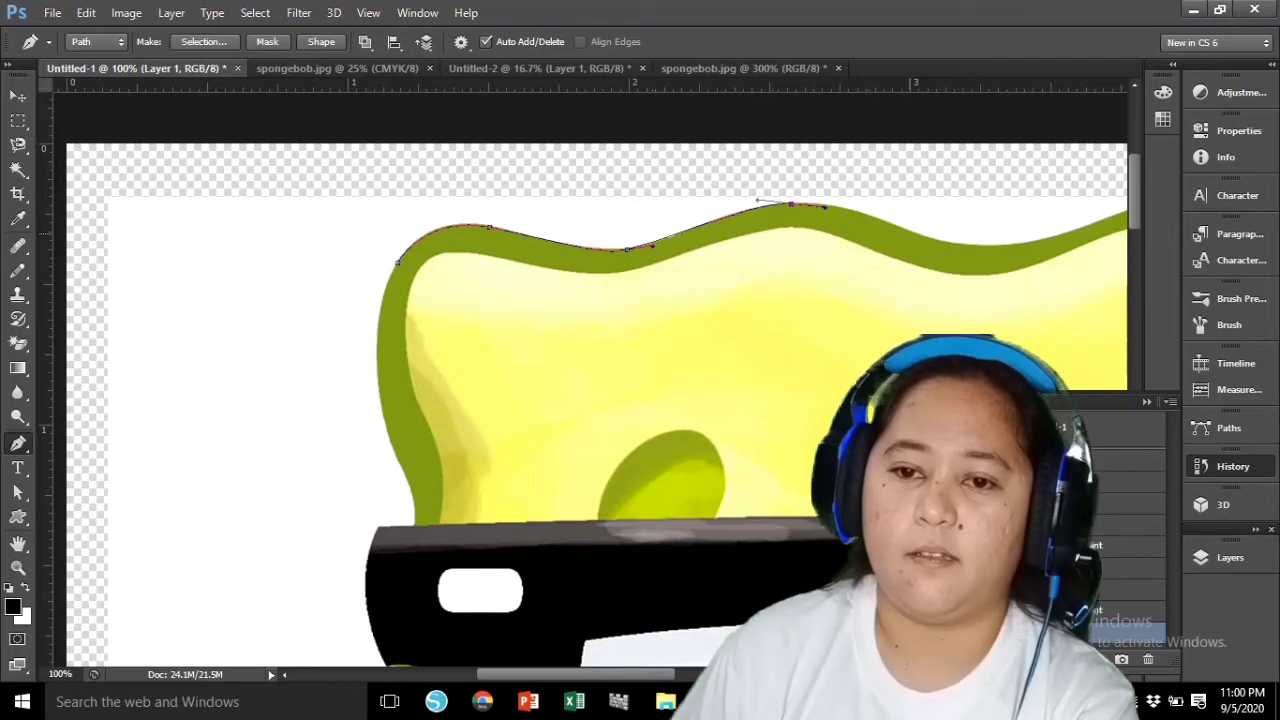
left_click_drag(909, 231, 958, 250)
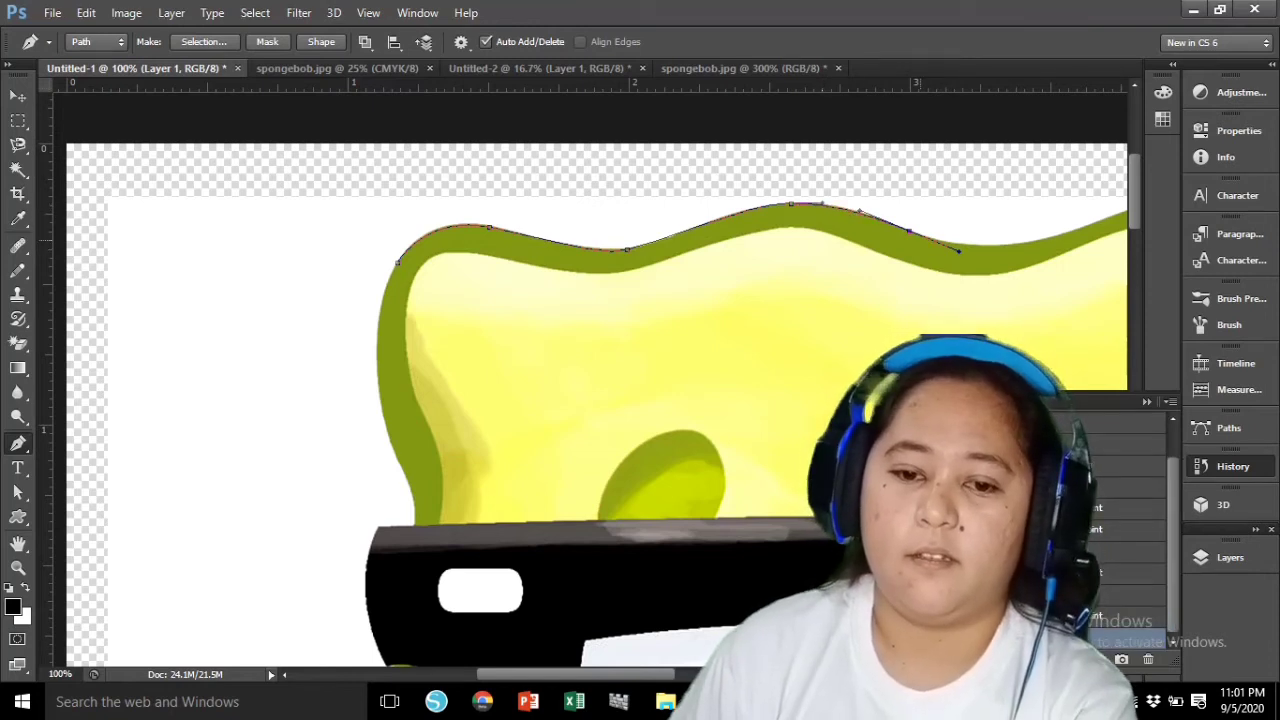
Step: Continue the curved path through the second dip and over the third crest, adjusting the direction handle before that crest
scroll(590, 380, "right", 6)
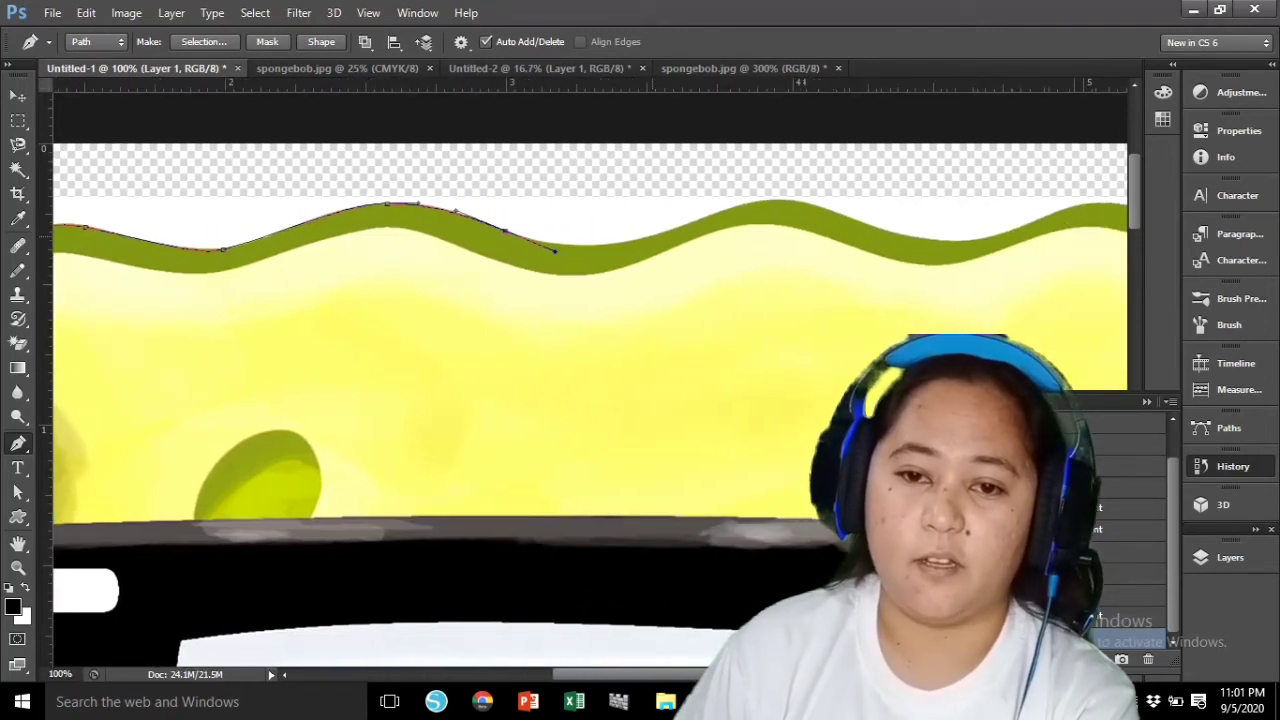
left_click_drag(662, 232, 697, 213)
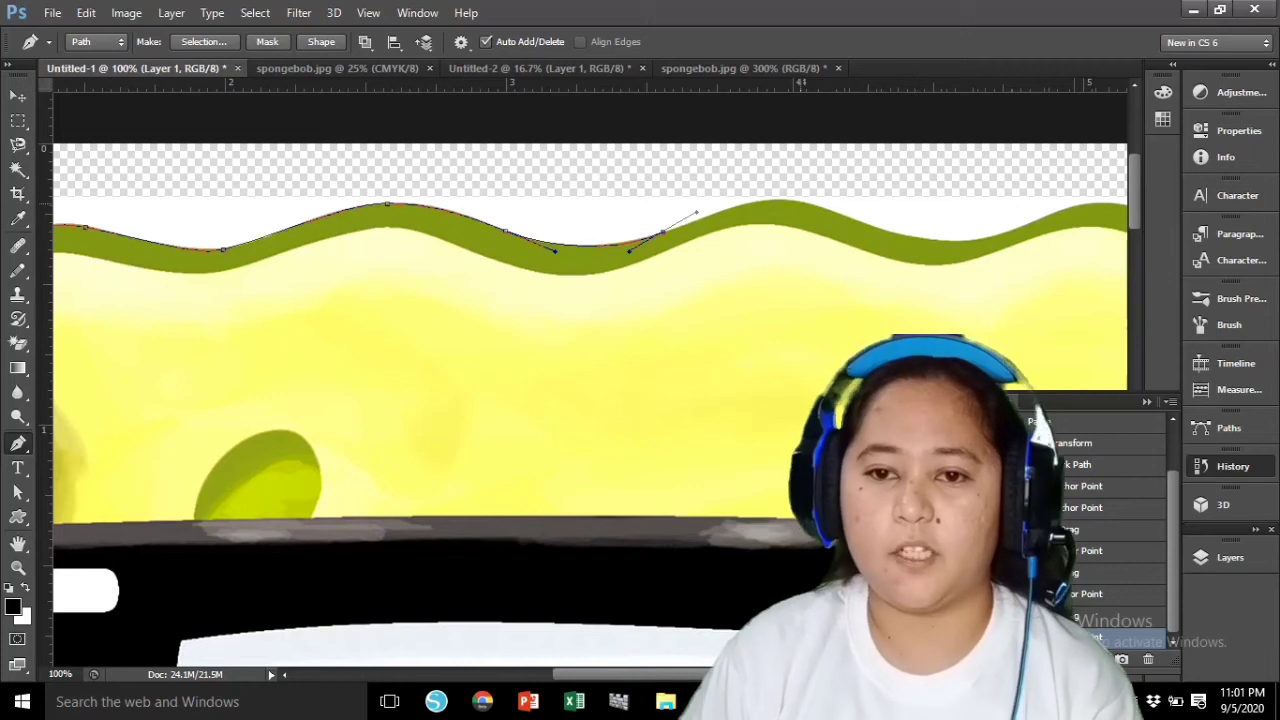
left_click_drag(803, 203, 837, 212)
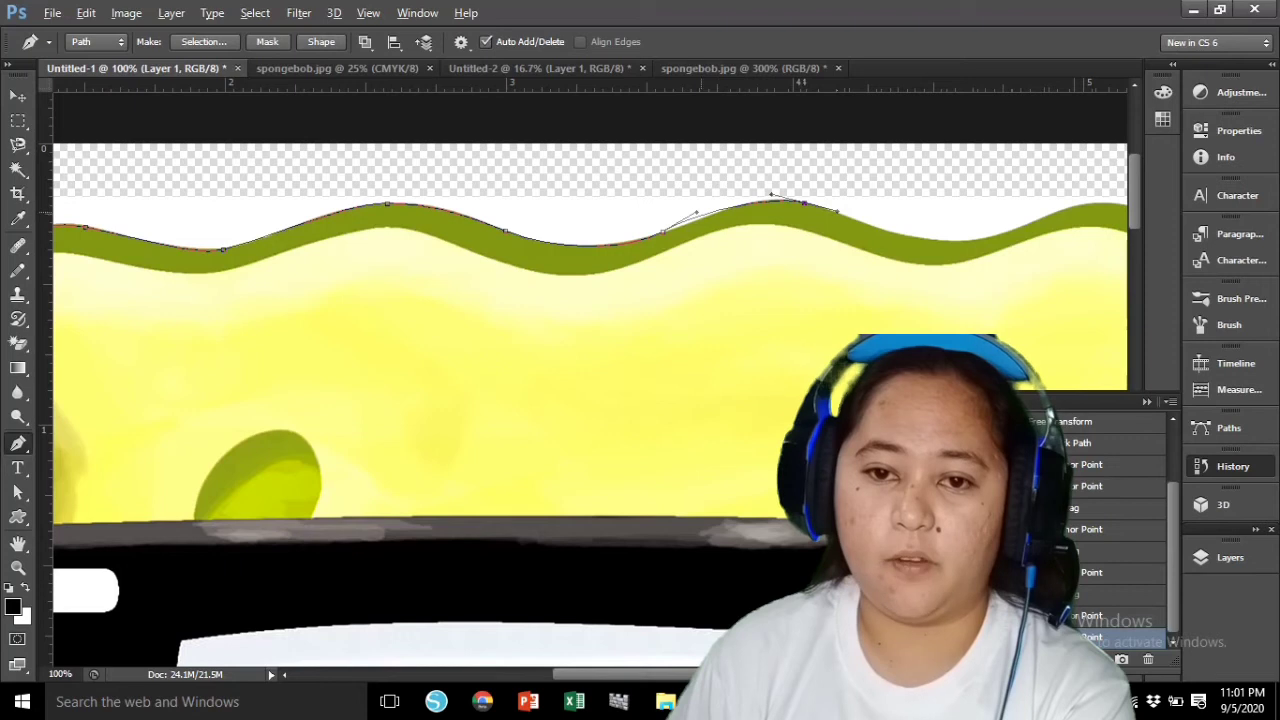
left_click_drag(697, 212, 685, 224)
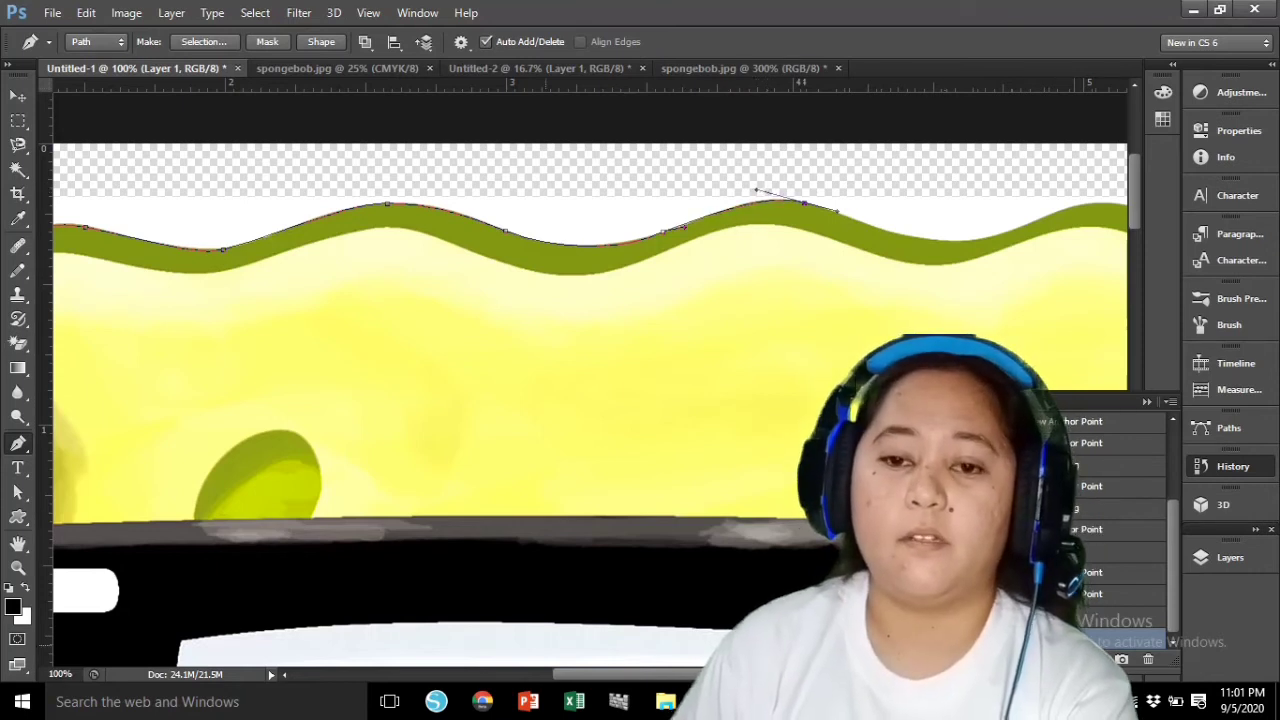
Step: Continue the Pen path through the third dip and over the fourth crest, adjusting the direction handle at the dip
left_click_drag(611, 674, 660, 674)
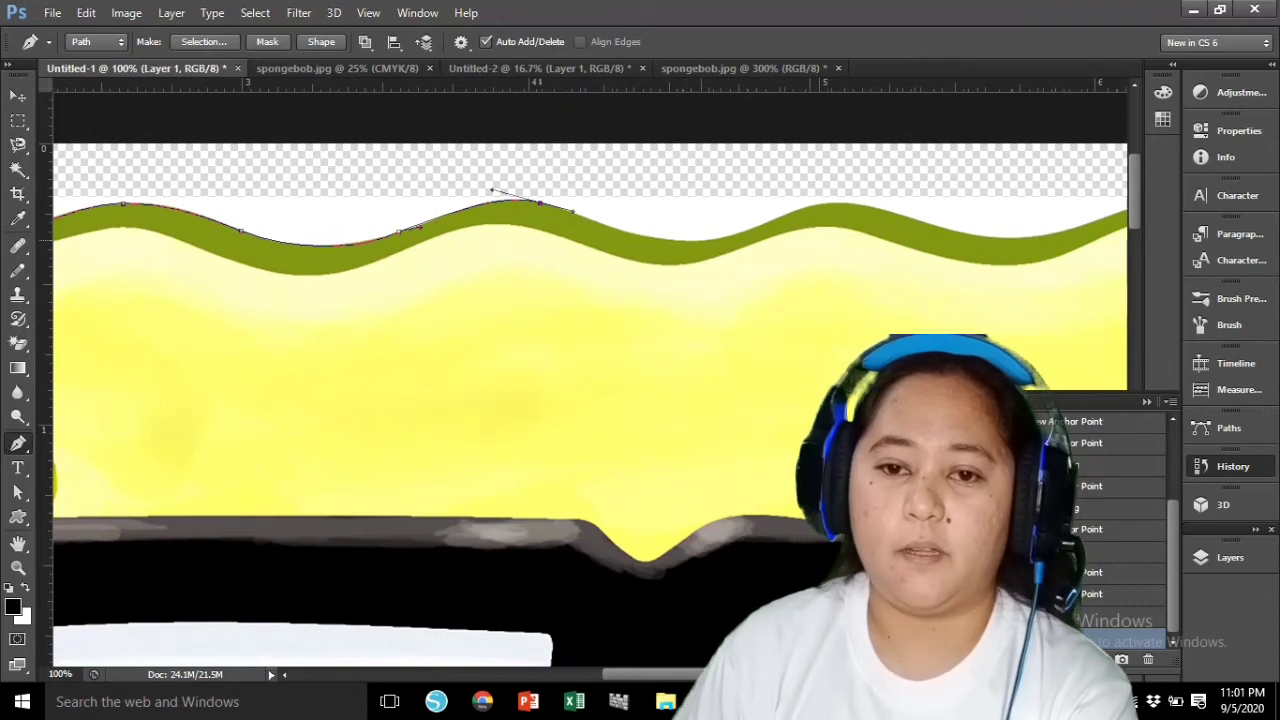
left_click_drag(700, 241, 758, 228)
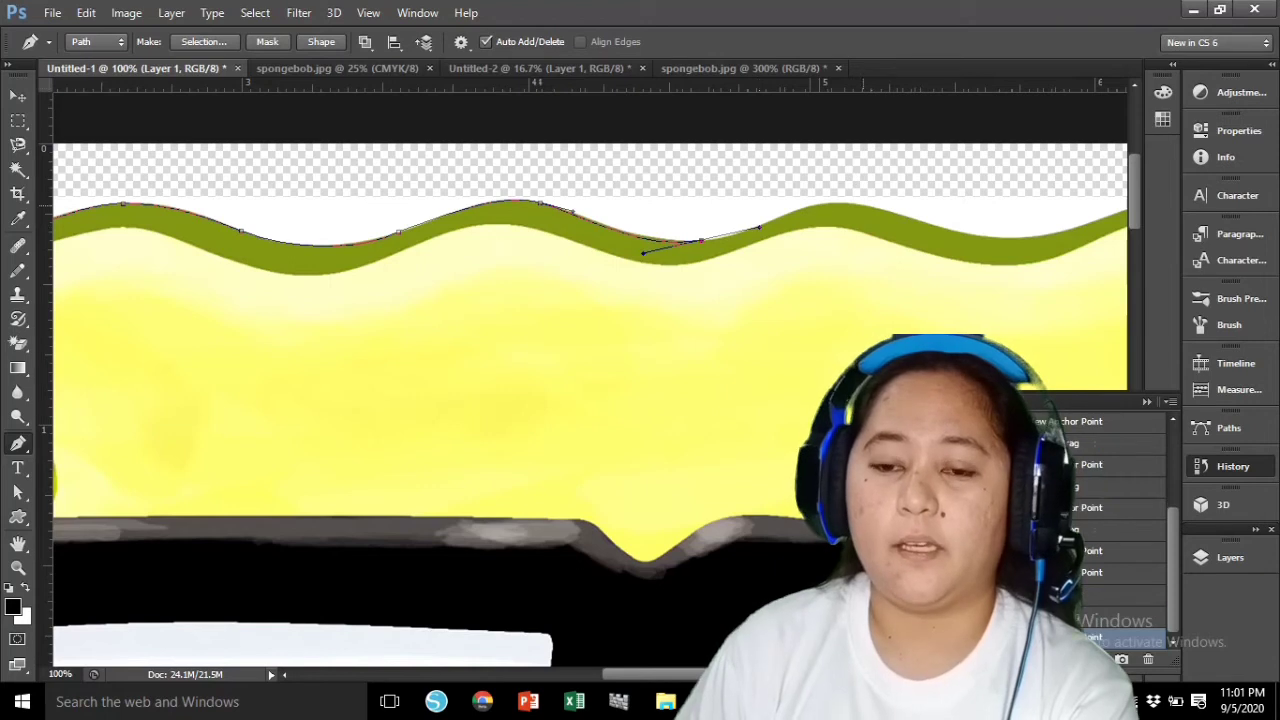
left_click_drag(843, 204, 868, 212)
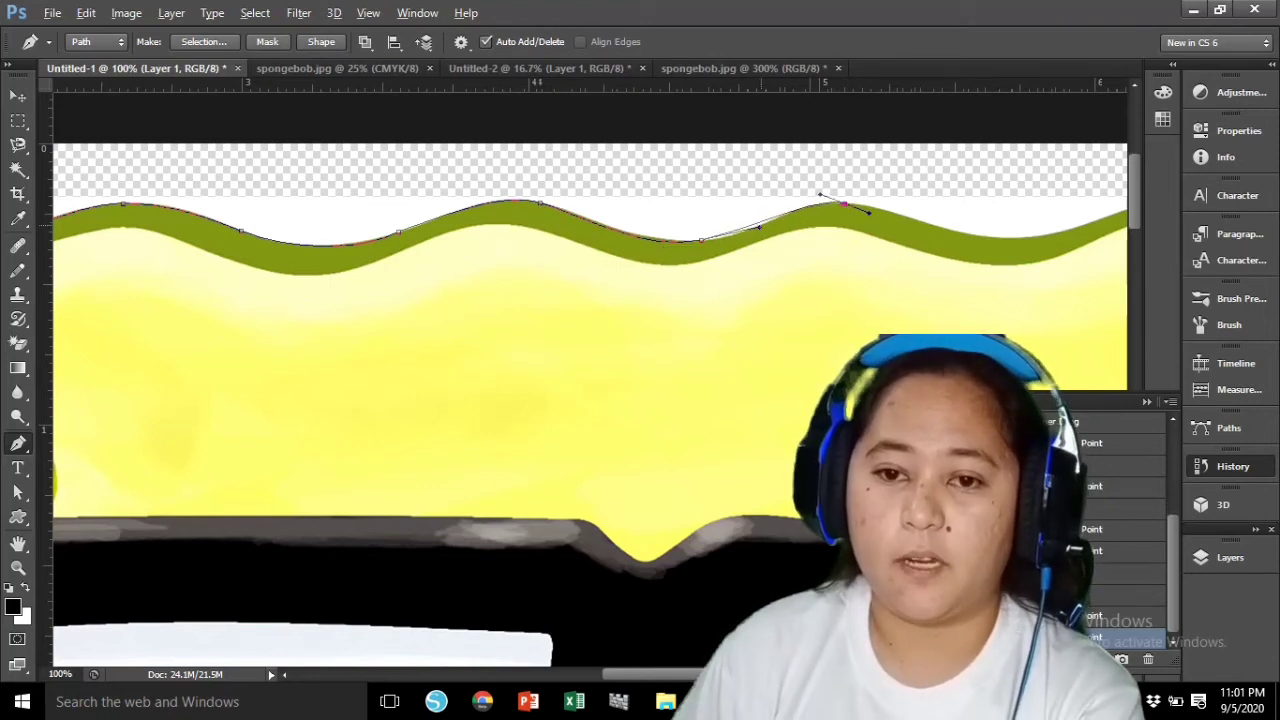
left_click_drag(758, 228, 745, 240)
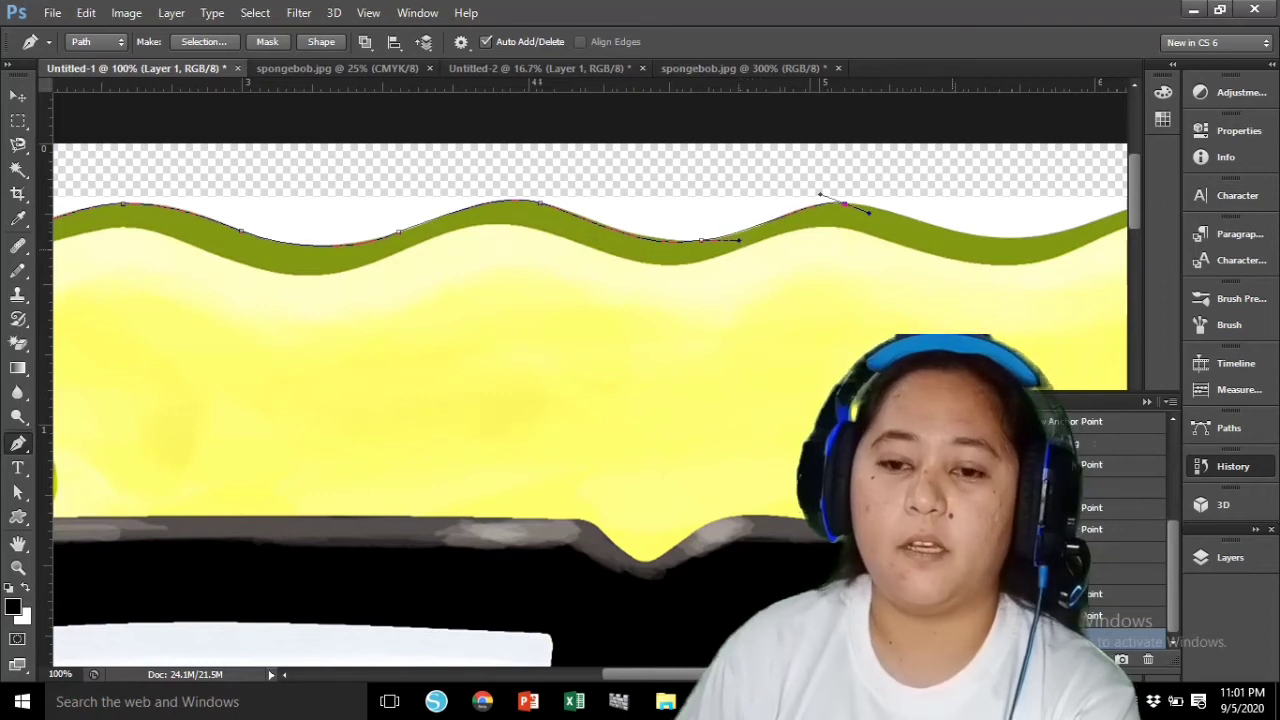
Step: Extend the curved path through the fourth dip, over the fifth crest and around the head's upper-right corner, refining the handle before the corner
left_click_drag(642, 674, 695, 674)
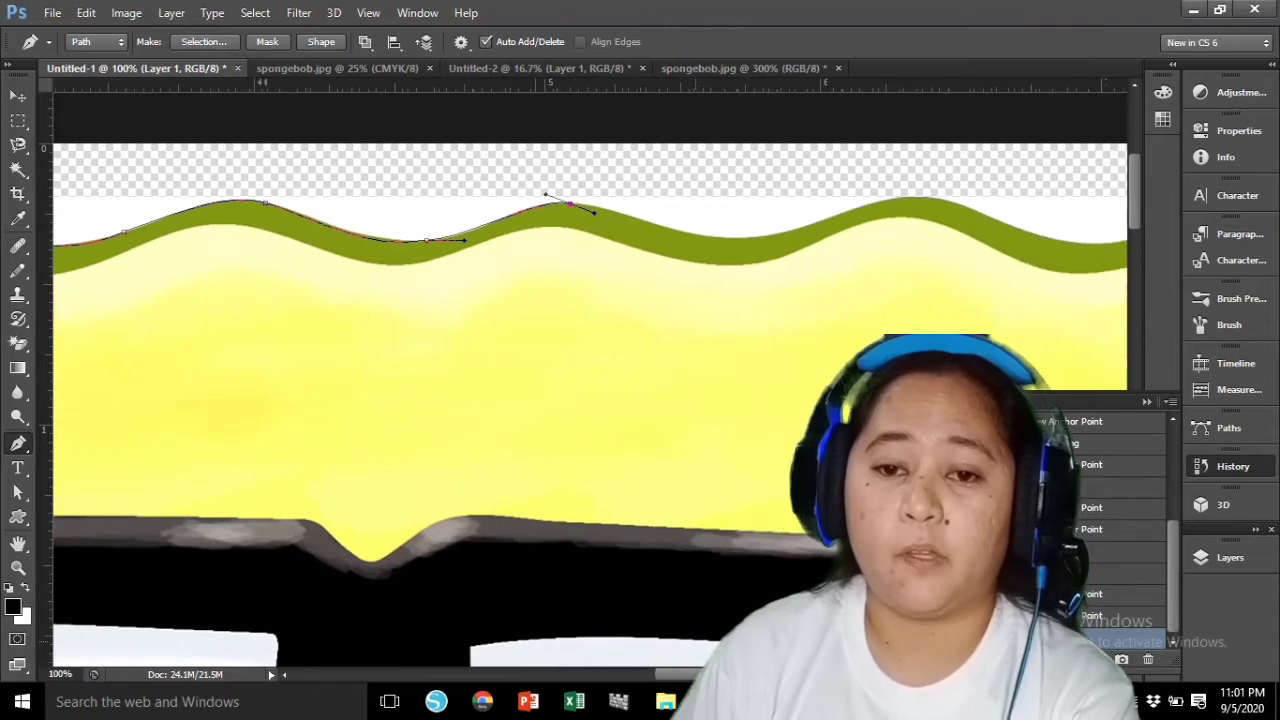
left_click_drag(737, 239, 770, 232)
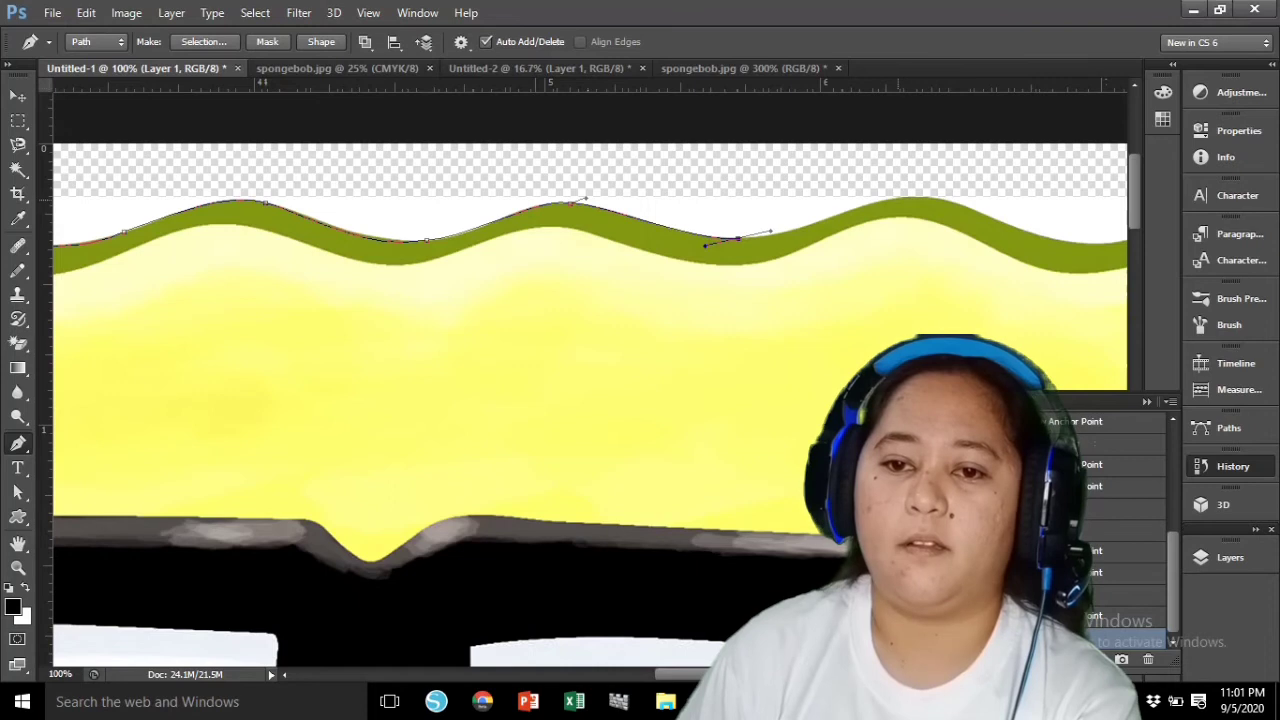
left_click_drag(900, 199, 918, 199)
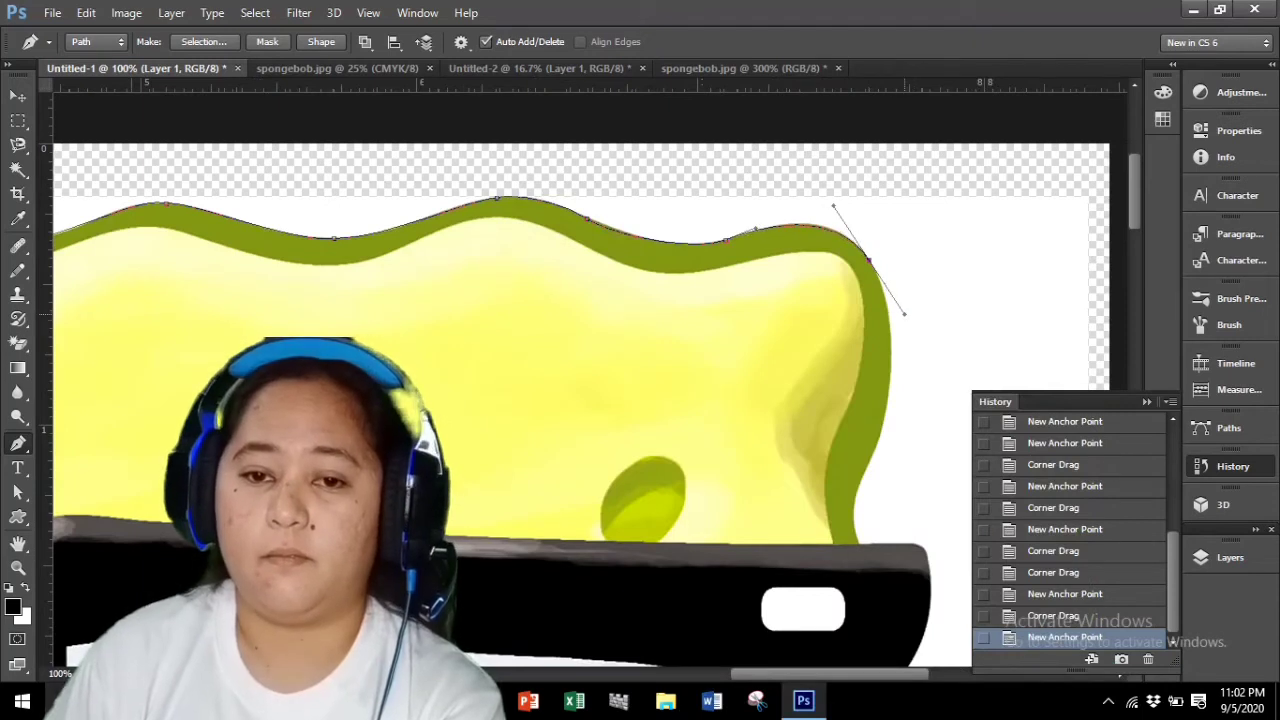
left_click_drag(755, 229, 766, 228)
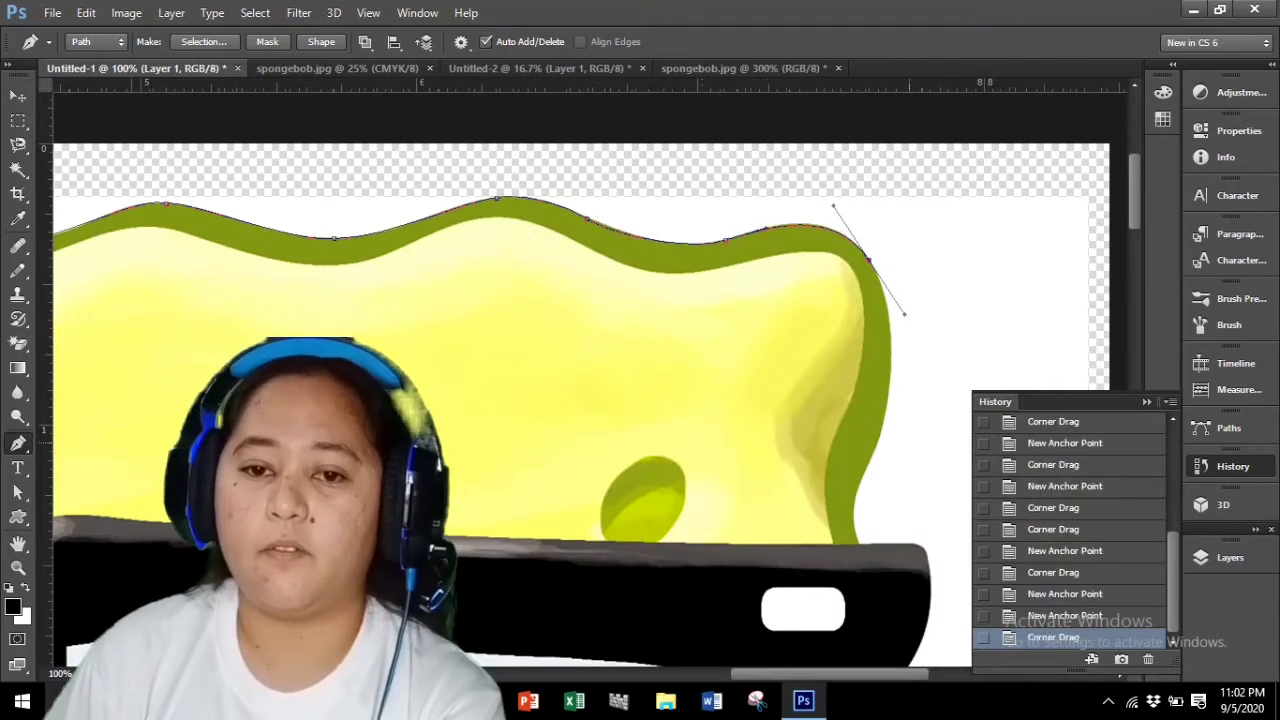
Step: Trace the path down the head's upper-right side to the black band, adjusting handles and making the last anchor a corner
scroll(590, 390, "down", 1)
left_click(851, 472)
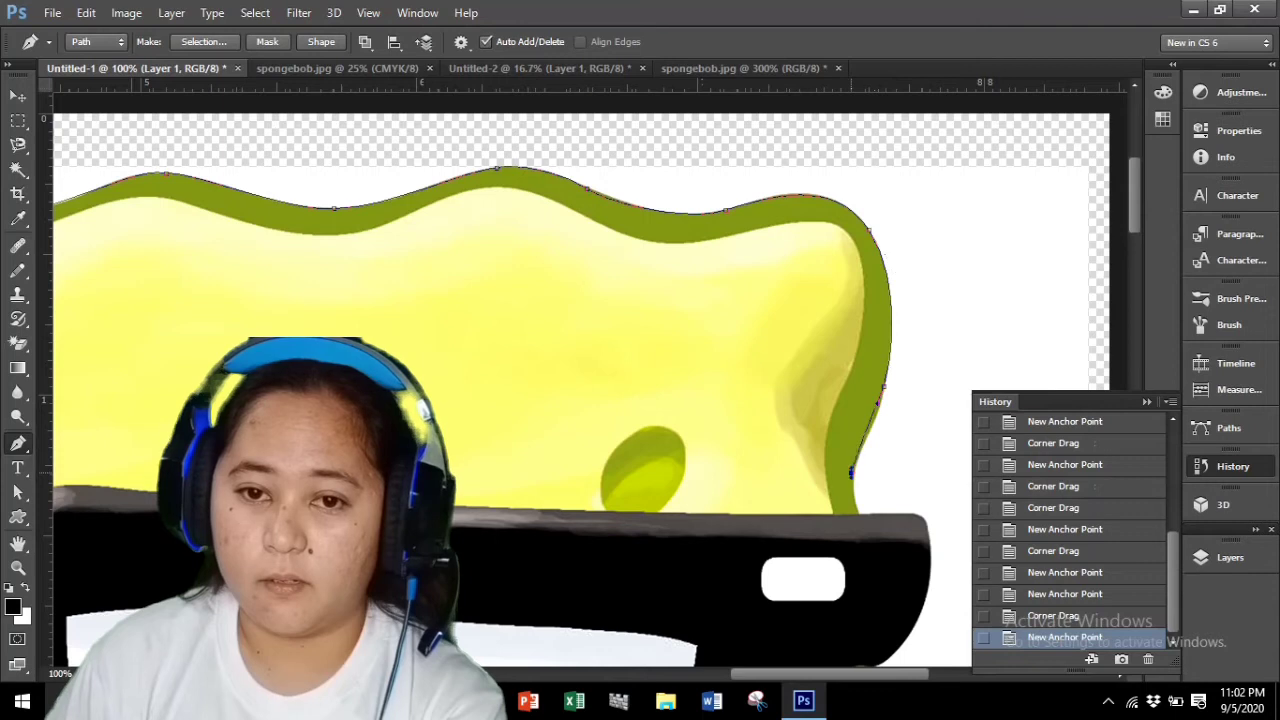
left_click_drag(854, 467, 849, 475)
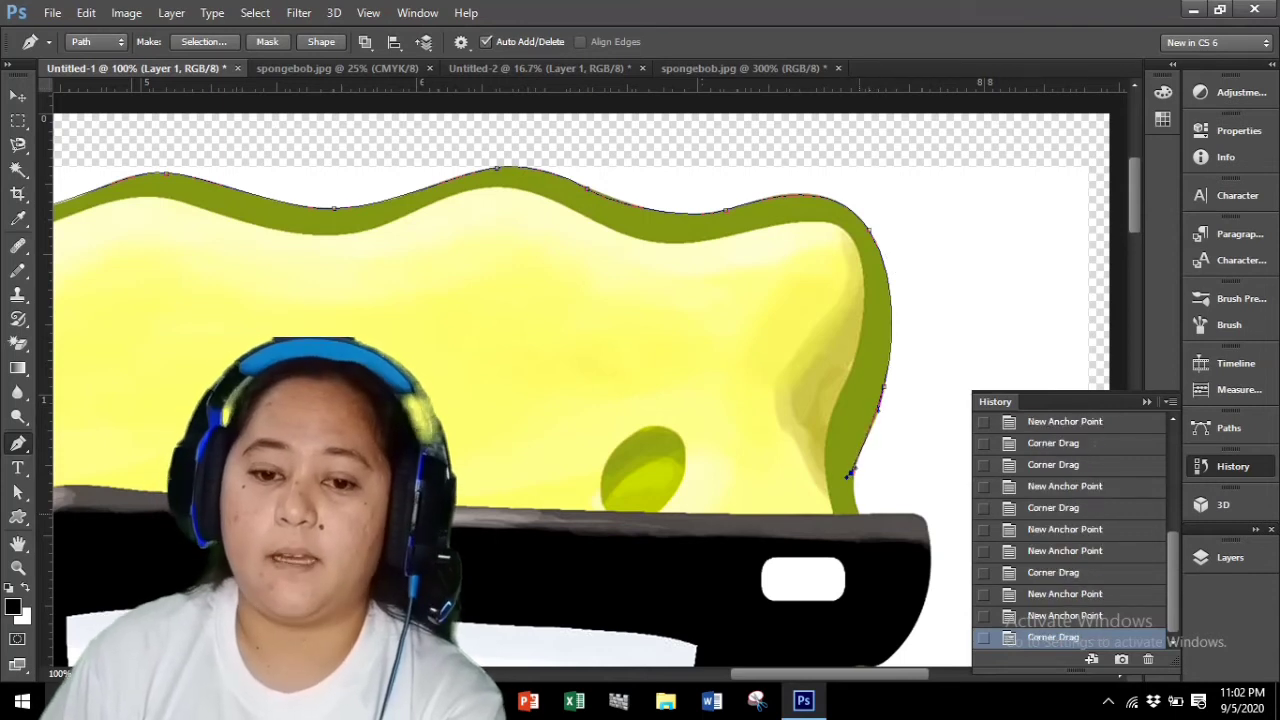
left_click(862, 514)
left_click(860, 513, "alt")
Step: Trace around the right end of the black band and back to the head's green edge
scroll(862, 514, "down", 1)
mouse_move(923, 475)
left_mouse_down()
mouse_move(935, 486)
mouse_move(894, 497)
mouse_move(926, 488)
left_mouse_up()
scroll(935, 486, "down", 3)
left_click_drag(934, 366, 941, 392)
scroll(941, 392, "down", 4)
left_click_drag(825, 446, 817, 452)
Step: Continue the path down the head's right edge beside the eye, over the bulge below the band, adjusting the direction handle
left_click_drag(812, 339, 858, 366)
left_click_drag(832, 441, 834, 468)
scroll(826, 418, "down", 4)
left_click_drag(818, 272, 817, 289)
Step: Curve the path into the dip beside the cheek and adjust the direction handles at both ends of the segment
scroll(817, 289, "down", 3)
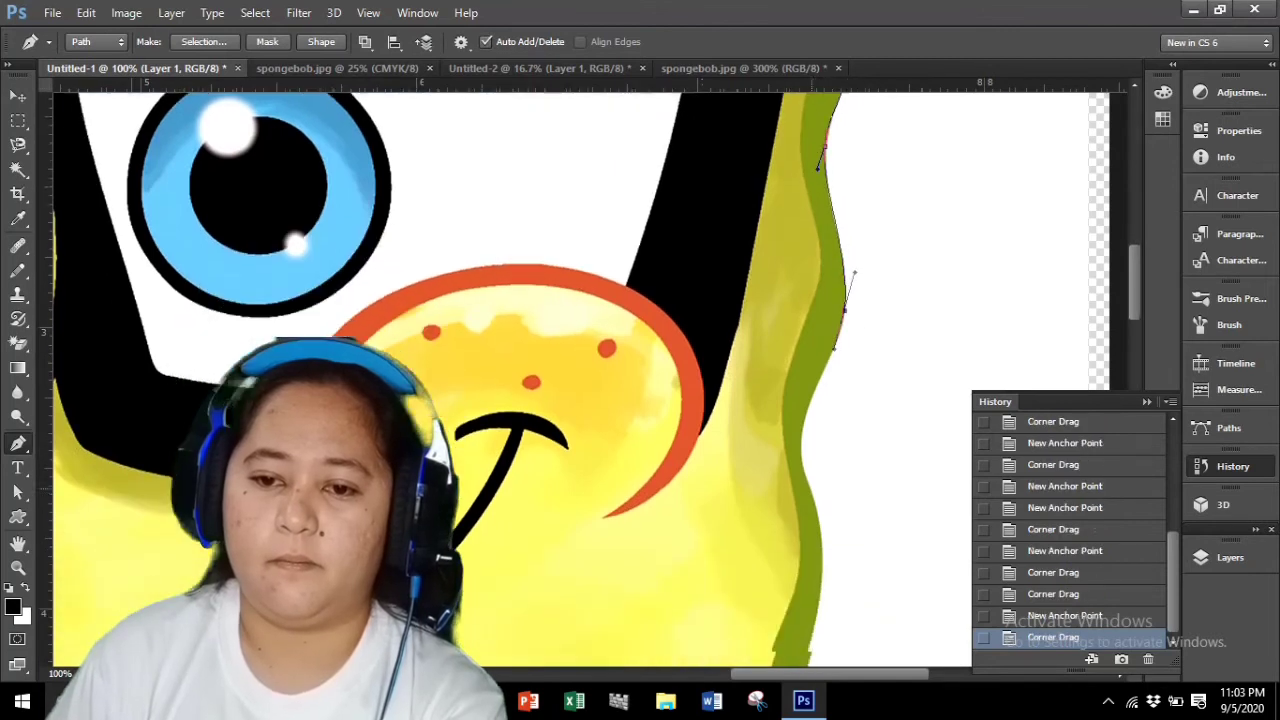
left_click_drag(804, 436, 820, 470)
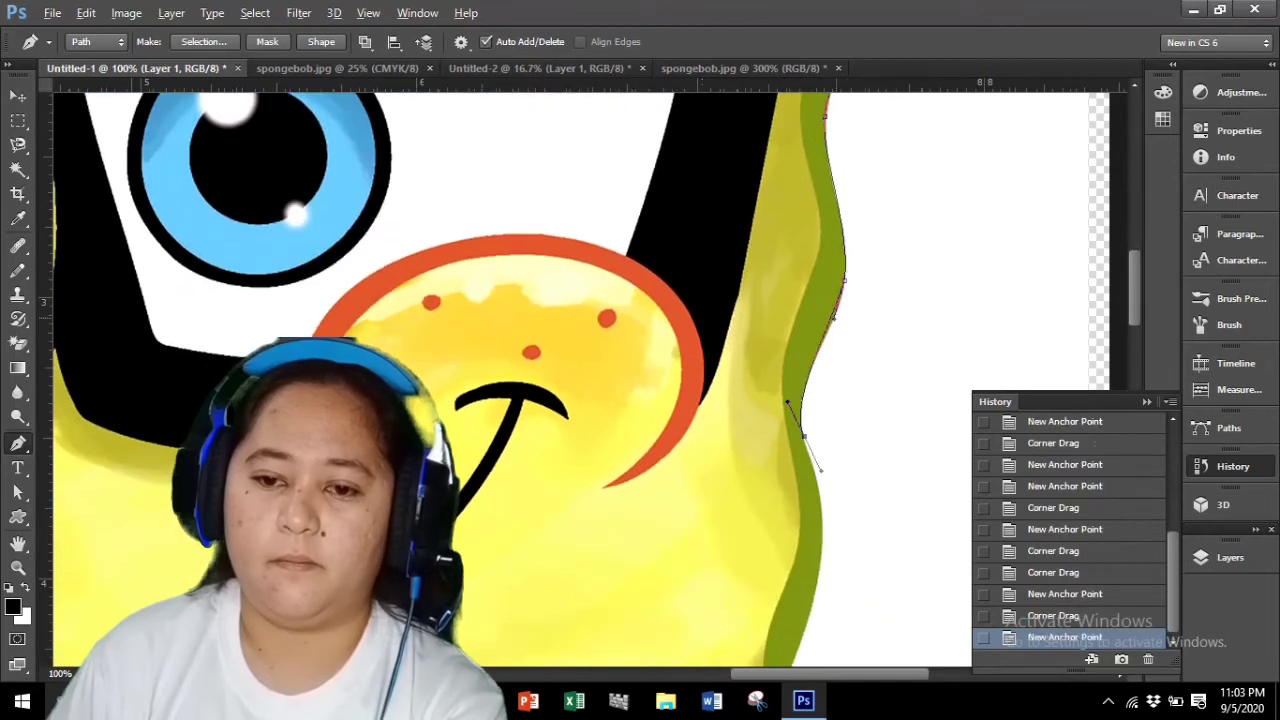
left_click_drag(834, 318, 838, 328)
left_click_drag(788, 402, 788, 389)
scroll(788, 389, "down", 3)
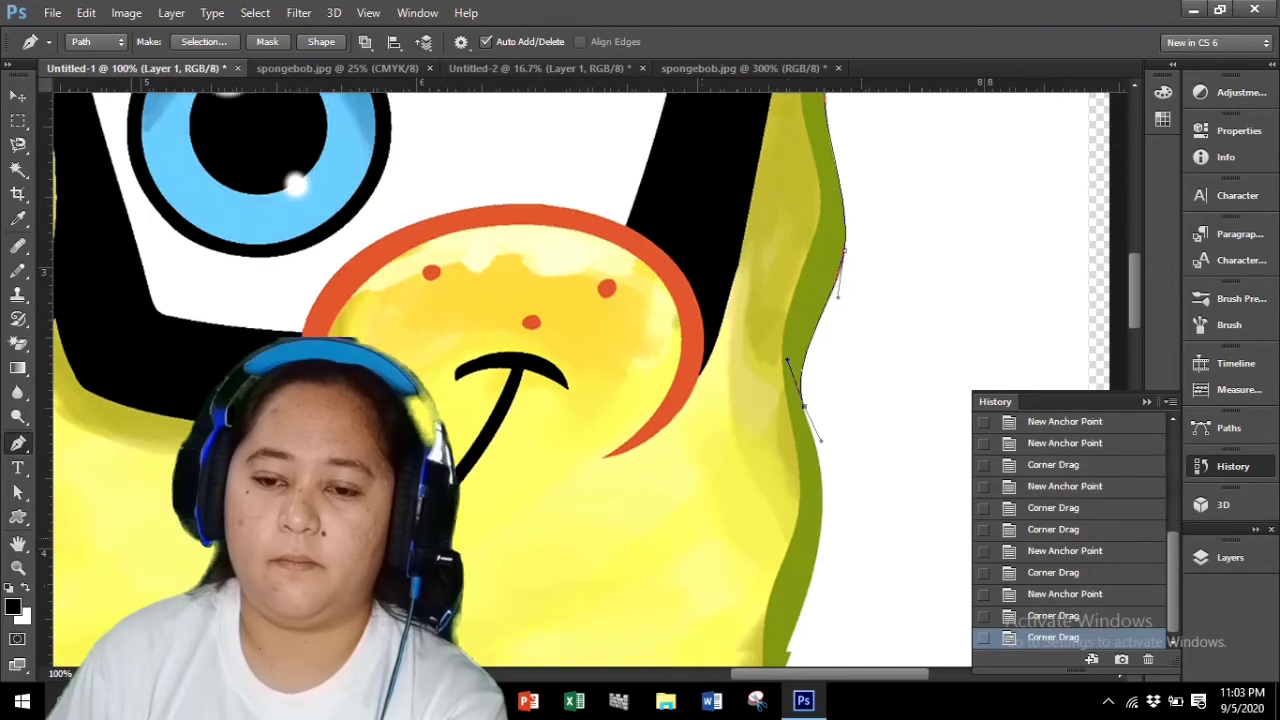
Step: Extend the path over the bulge below the cheek and refine both handles to fit the green outline
left_click_drag(808, 440, 791, 503)
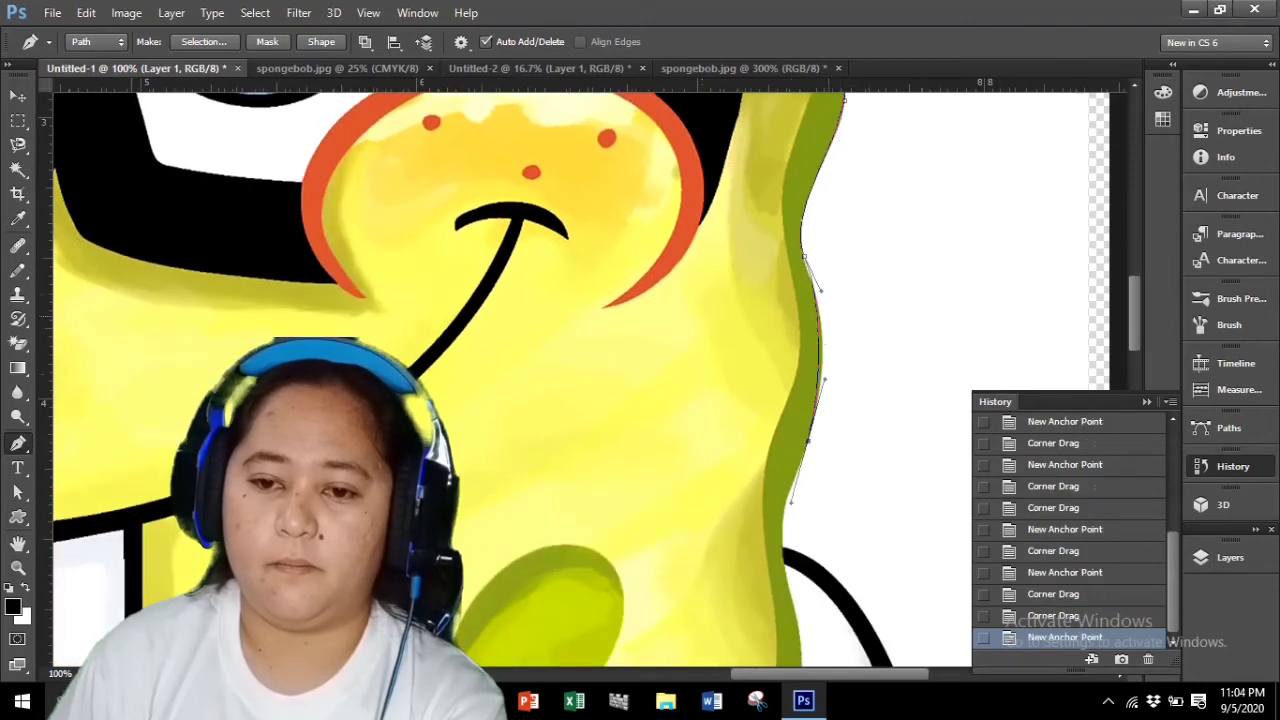
left_click_drag(822, 298, 821, 300)
left_click_drag(825, 379, 831, 376)
left_click_drag(821, 300, 820, 306)
scroll(820, 306, "down", 2)
Step: Trace the path down to the top of the sleeve and along its outer curve to the hem corner, fitting the handles
left_click_drag(783, 428, 791, 466)
scroll(791, 466, "down", 3)
left_click_drag(935, 521, 930, 650)
left_click_drag(784, 236, 852, 243)
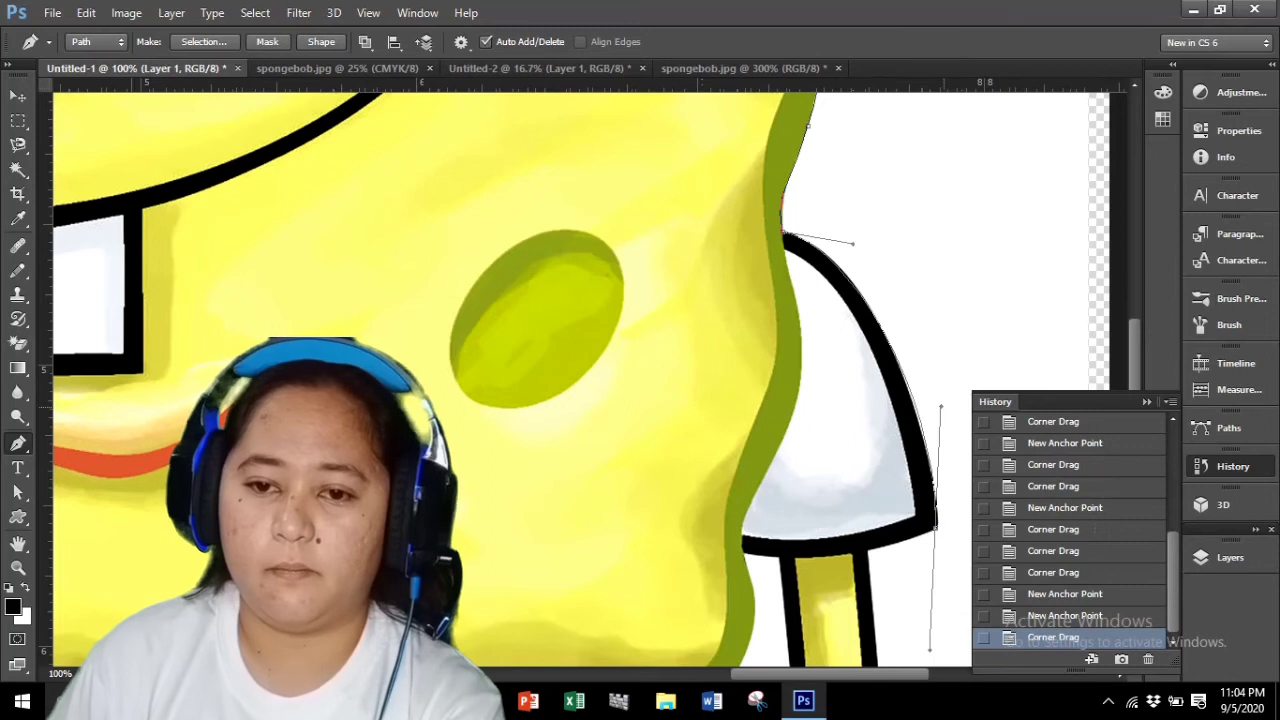
left_click_drag(935, 404, 936, 403)
left_click_drag(853, 244, 854, 248)
Step: Trace the sleeve hem to the arm, then the arm's outer edge down to the wrist, adjusting the direction handles
scroll(848, 470, "down", 2)
left_click_drag(869, 445, 850, 450)
left_click_drag(930, 545, 926, 430)
scroll(926, 430, "down", 7)
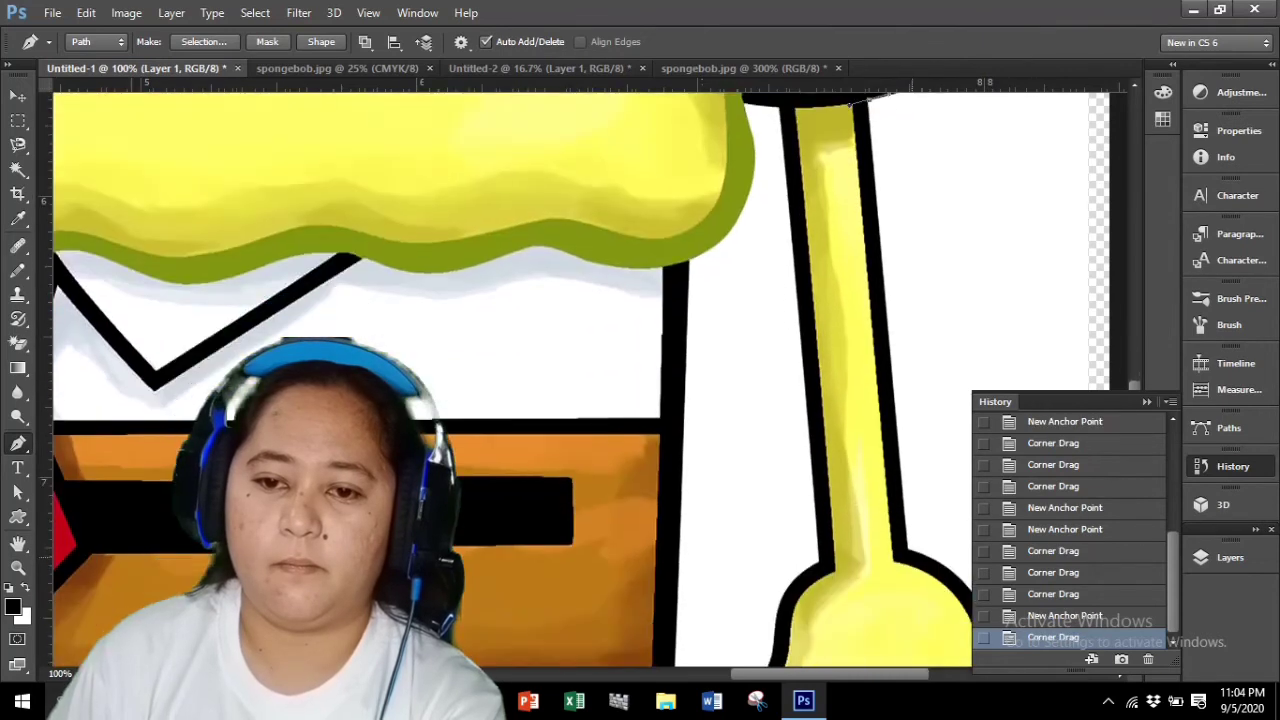
left_click(906, 550)
left_click_drag(850, 105, 876, 188)
Step: Curve the path along the hand's outer side to the base of the outermost finger and convert that anchor to a corner
scroll(876, 188, "right", 5)
scroll(876, 188, "down", 4)
scroll(754, 431, "down", 1)
left_click_drag(754, 431, 747, 525)
left_click(754, 431, "alt")
Step: Trace along the top of the outermost finger and around its tip to the underside
scroll(683, 539, "down", 1)
scroll(683, 400, "down", 1)
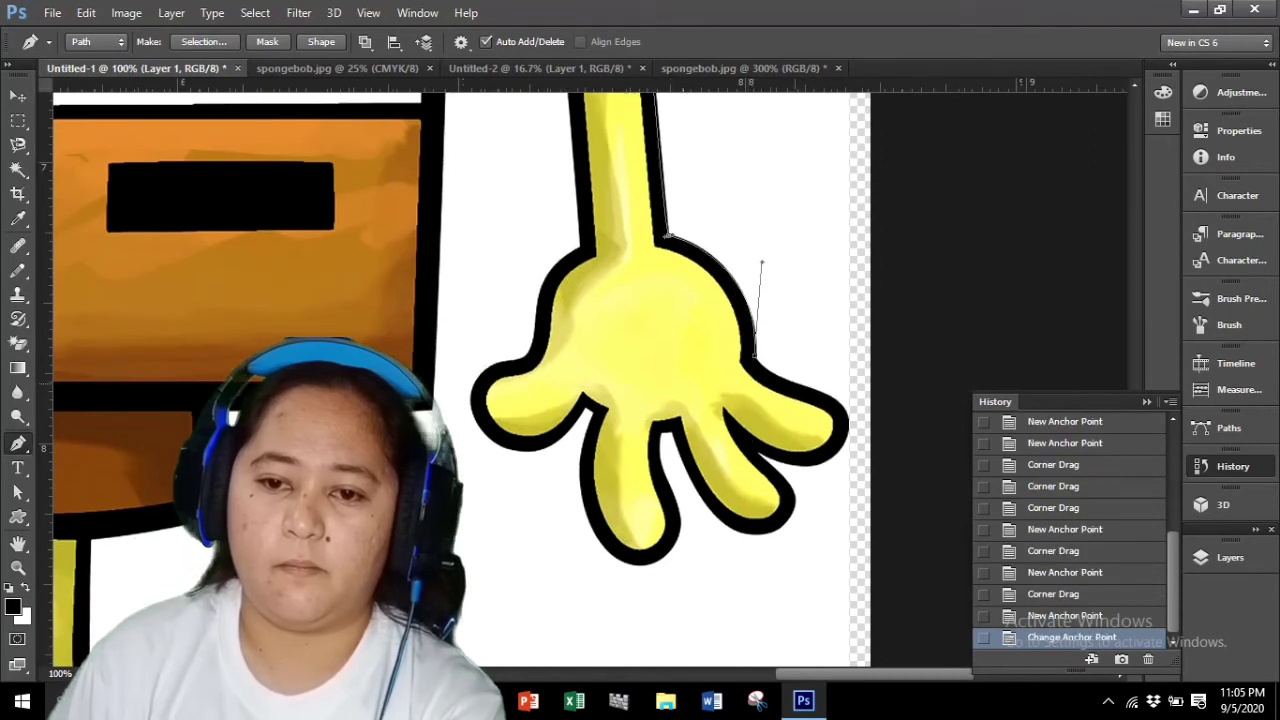
left_click(780, 378)
left_click_drag(780, 378, 800, 385)
left_click_drag(848, 419, 793, 472)
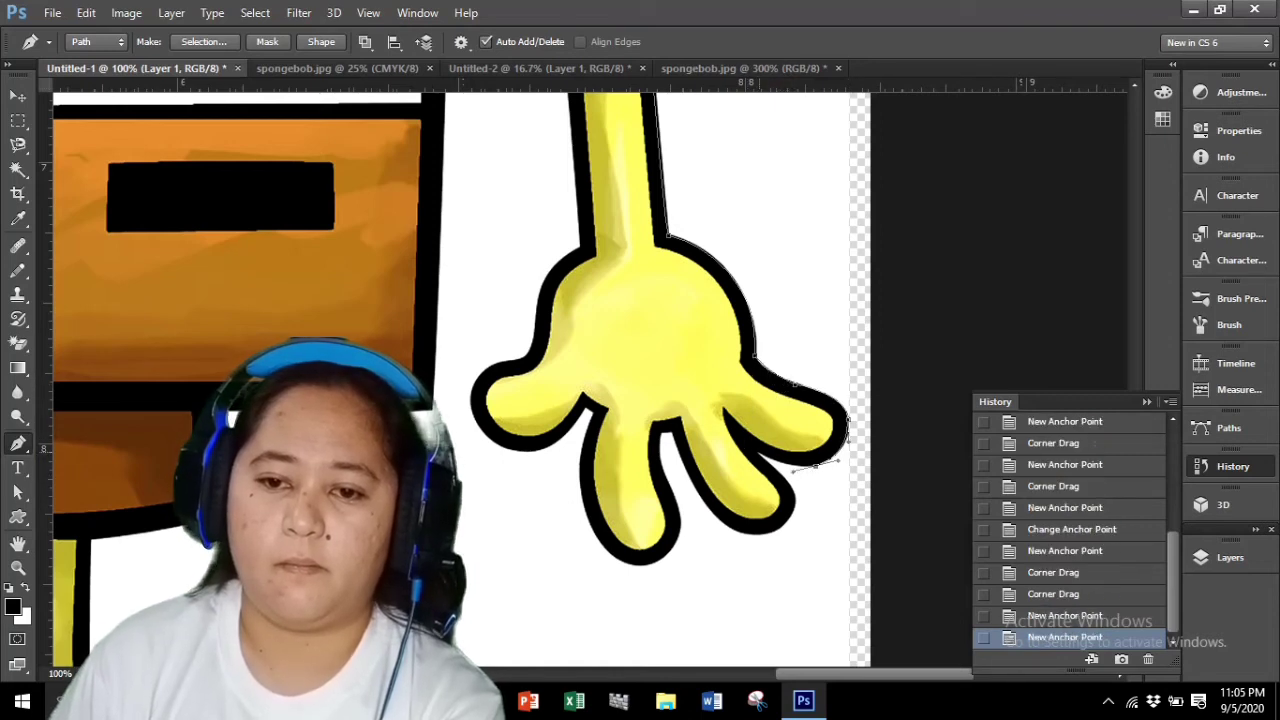
Step: Trace around the second finger and across the gap before the third finger
left_click(758, 453)
left_click_drag(748, 535, 698, 526)
left_click(669, 434)
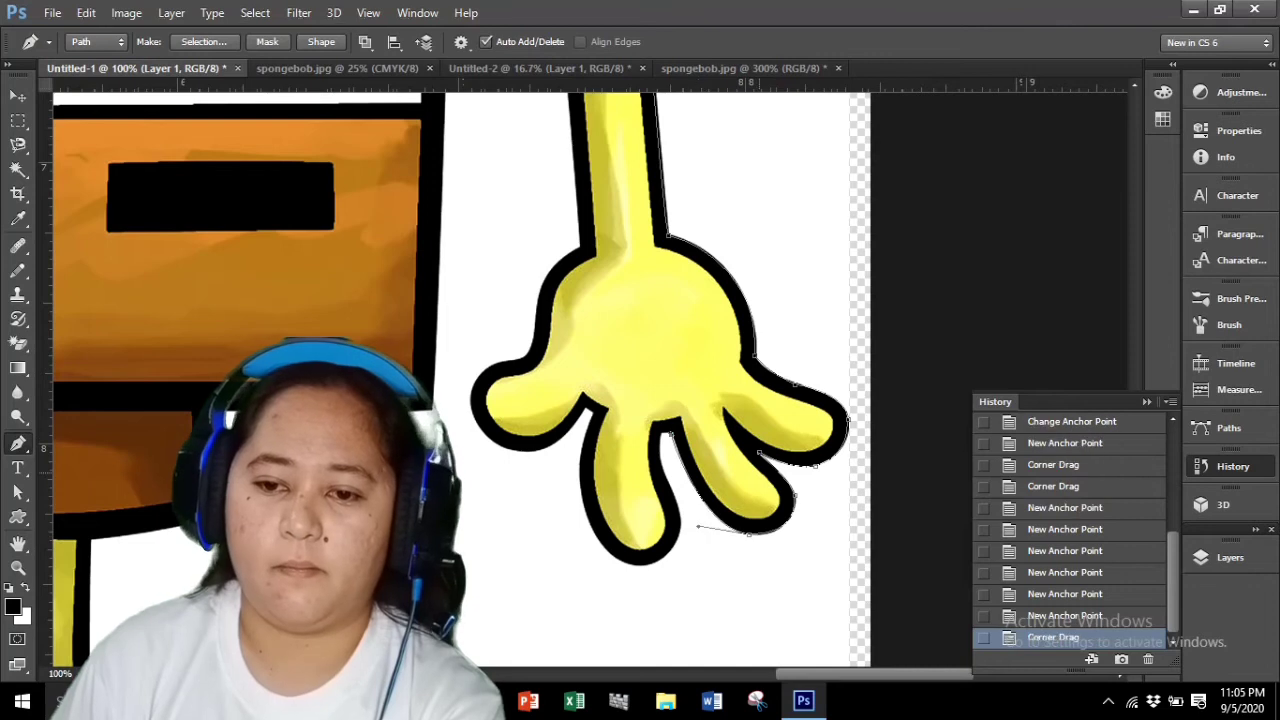
left_click(661, 433)
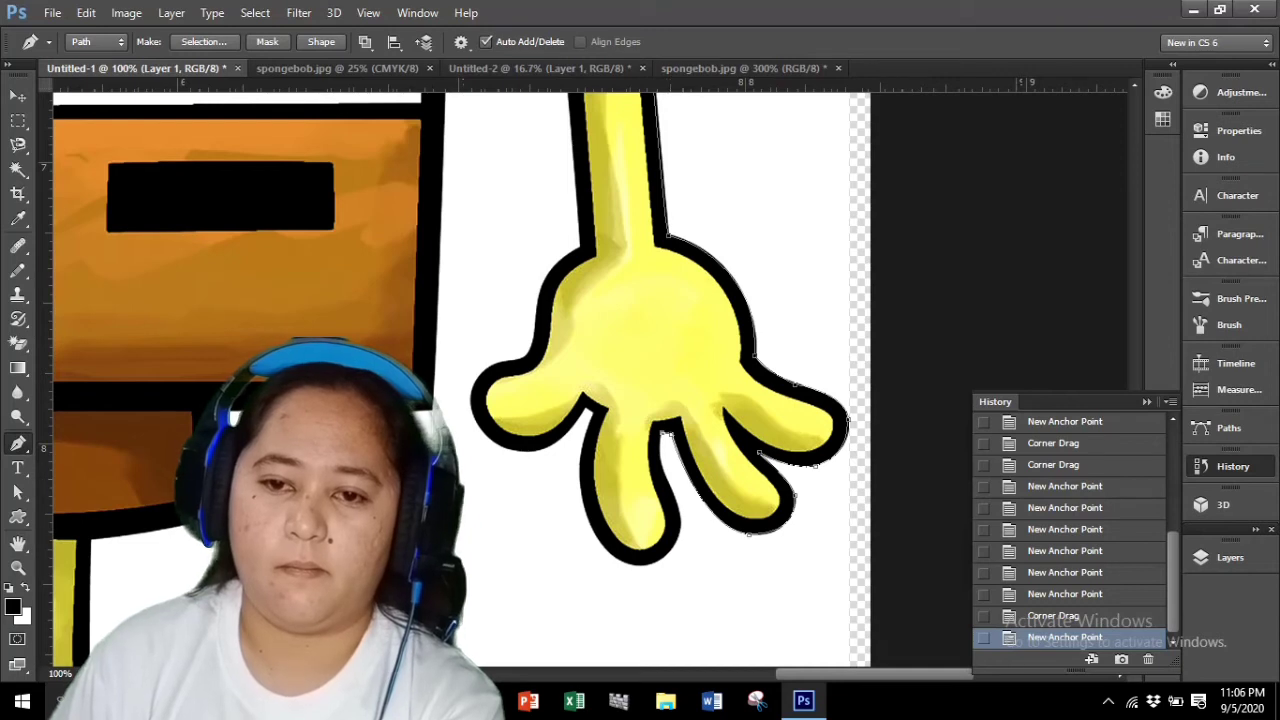
Step: Trace the path around the third finger and across the gap before the last finger, adjusting the direction handles
left_click_drag(671, 486, 688, 503)
scroll(686, 500, "down", 3)
left_click_drag(671, 444, 656, 459)
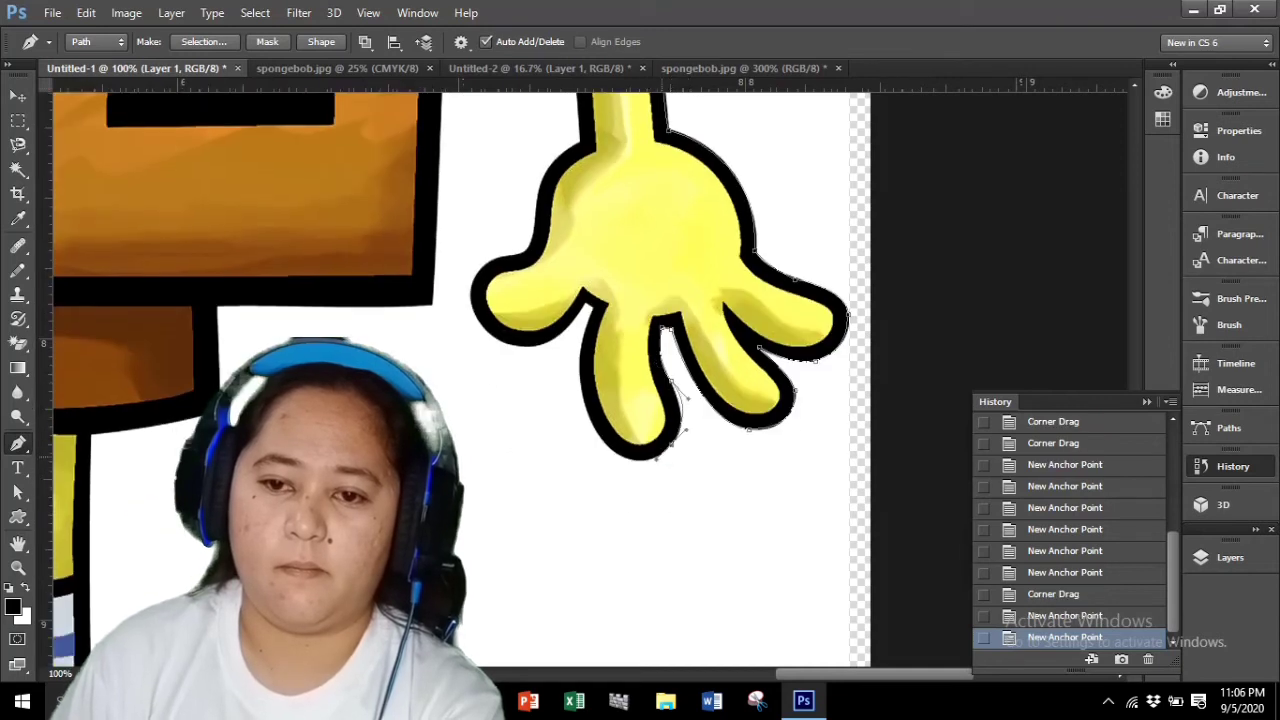
left_click_drag(688, 398, 683, 405)
left_click_drag(607, 443, 575, 408)
left_click_drag(594, 306, 612, 290)
left_click_drag(575, 409, 571, 405)
left_click(585, 299)
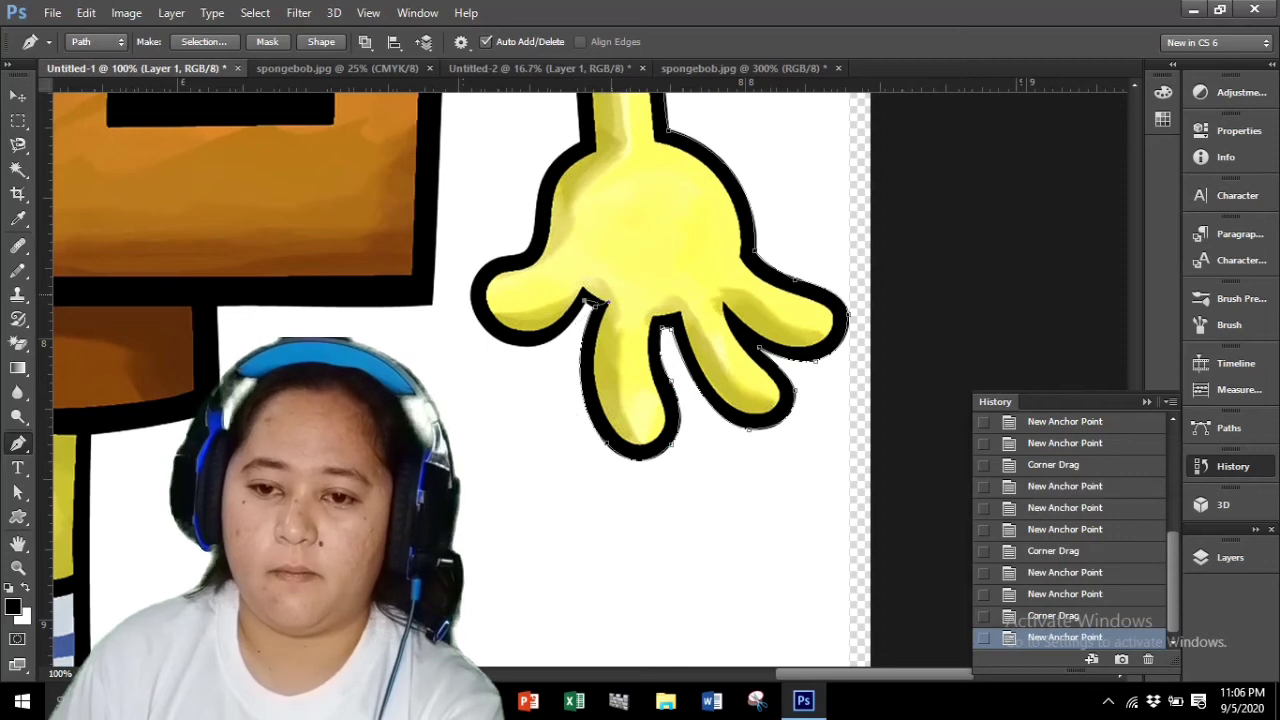
Step: Trace the path around the last finger's tip and along its top, adjusting the handles to fit the black outline
left_click_drag(609, 300, 594, 308)
left_click_drag(496, 338, 438, 305)
left_click_drag(487, 268, 491, 267)
key("ctrl+z")
left_click_drag(438, 305, 453, 316)
mouse_move(472, 269)
left_mouse_down()
mouse_move(536, 249)
mouse_move(488, 259)
left_mouse_up()
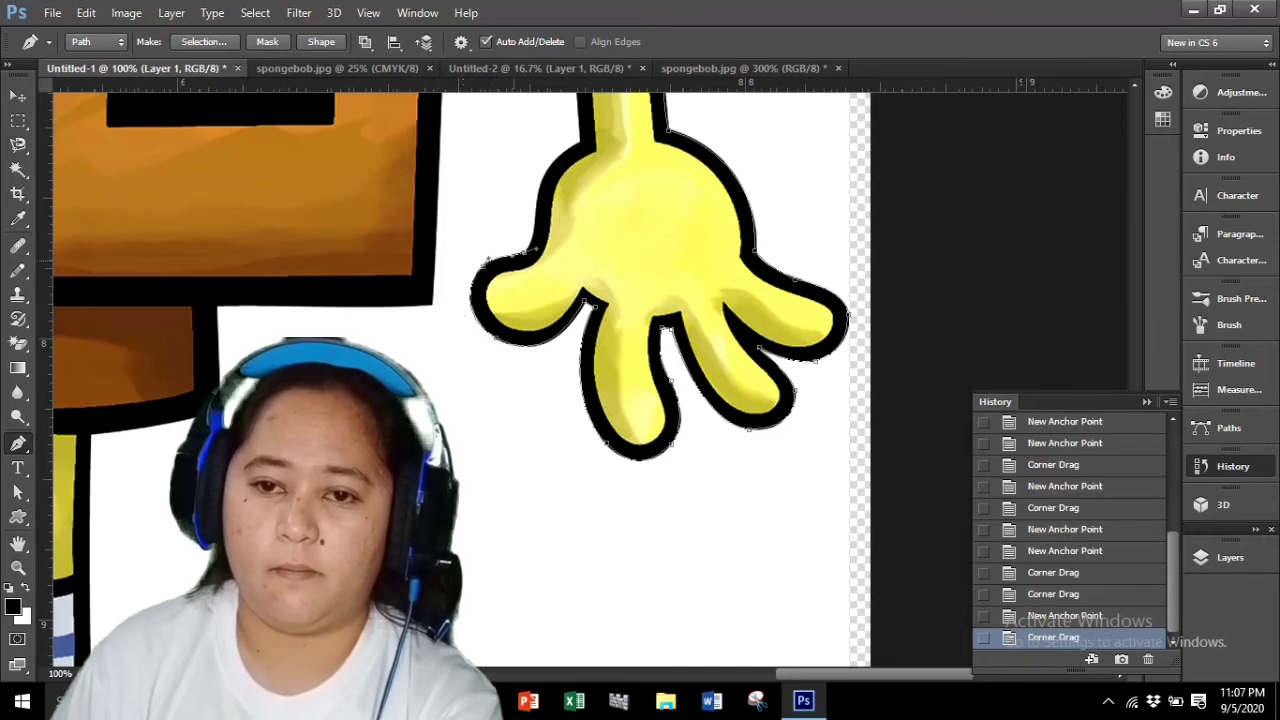
Step: Curve the path up the hand's inner side to the wrist and refine the direction handle
left_click(530, 228)
left_click_drag(580, 142, 620, 128)
left_click_drag(545, 200, 536, 196)
Step: Trace the arm's inner edge up to the sleeve and follow the sleeve hem to the head's edge
scroll(539, 202, "up", 1)
scroll(539, 202, "up", 5)
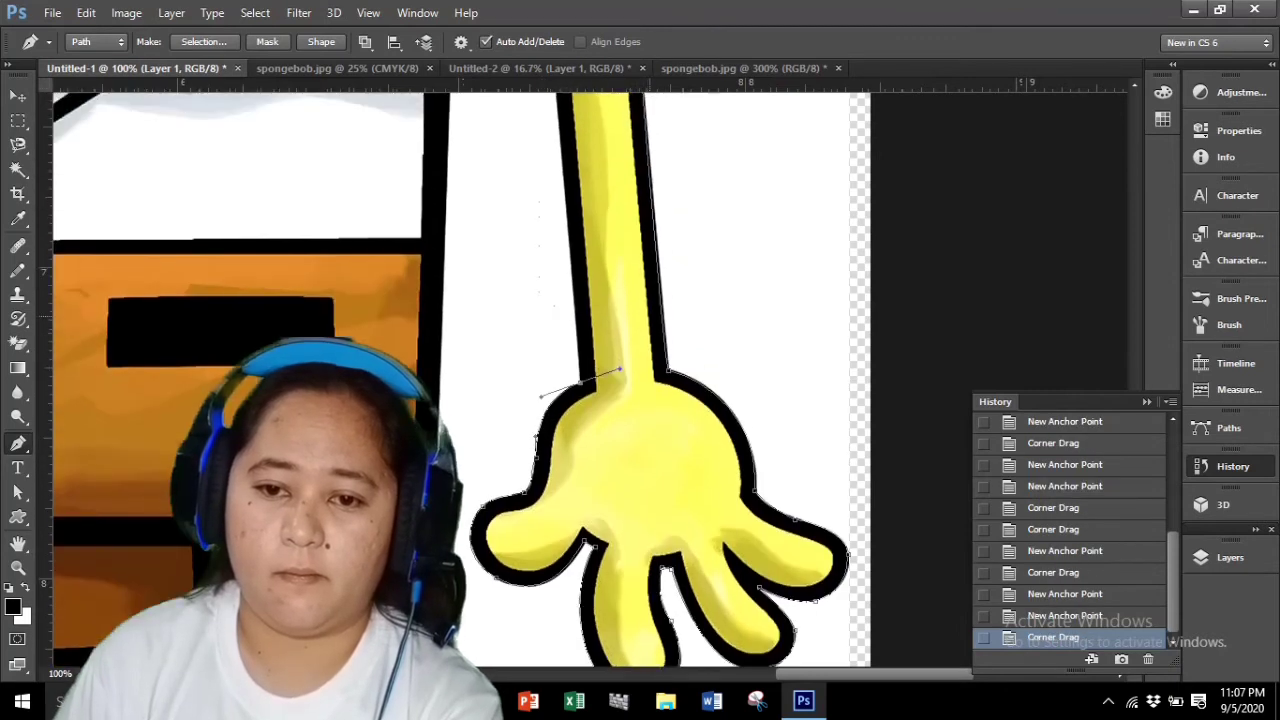
left_click(541, 168)
left_click_drag(619, 608, 581, 622)
left_click(504, 161)
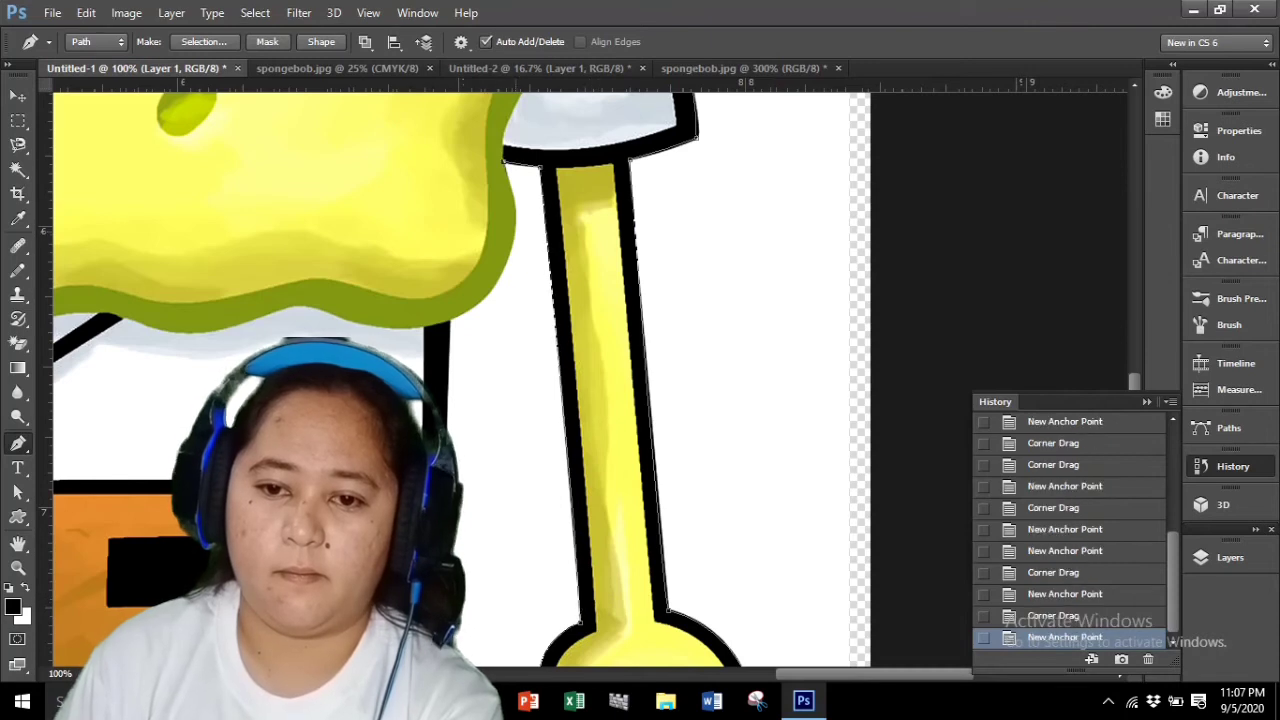
Step: Trace around the head's lower-right corner and down the side of the shirt and trousers to the trousers' bottom corner
left_click_drag(514, 238, 506, 264)
left_click_drag(432, 319, 403, 321)
scroll(403, 321, "down", 5)
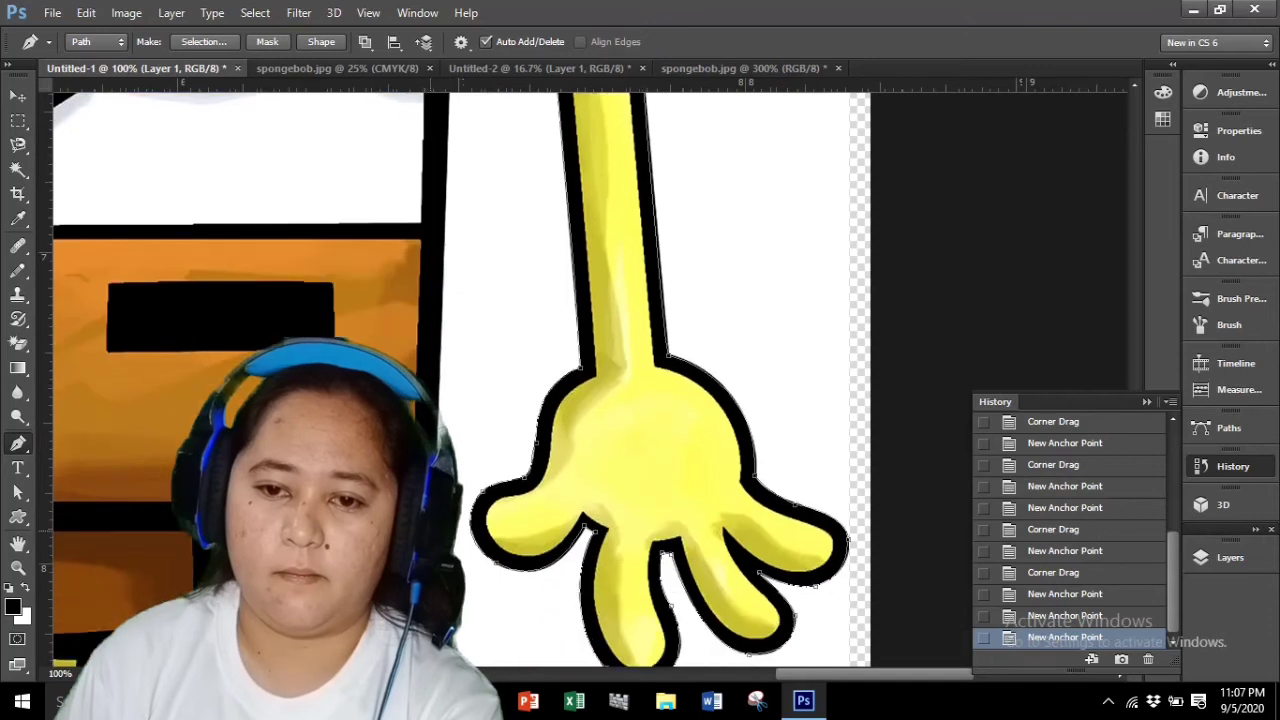
scroll(403, 321, "up", 2)
left_click_drag(446, 225, 450, 225)
scroll(436, 400, "down", 4)
left_click(431, 437)
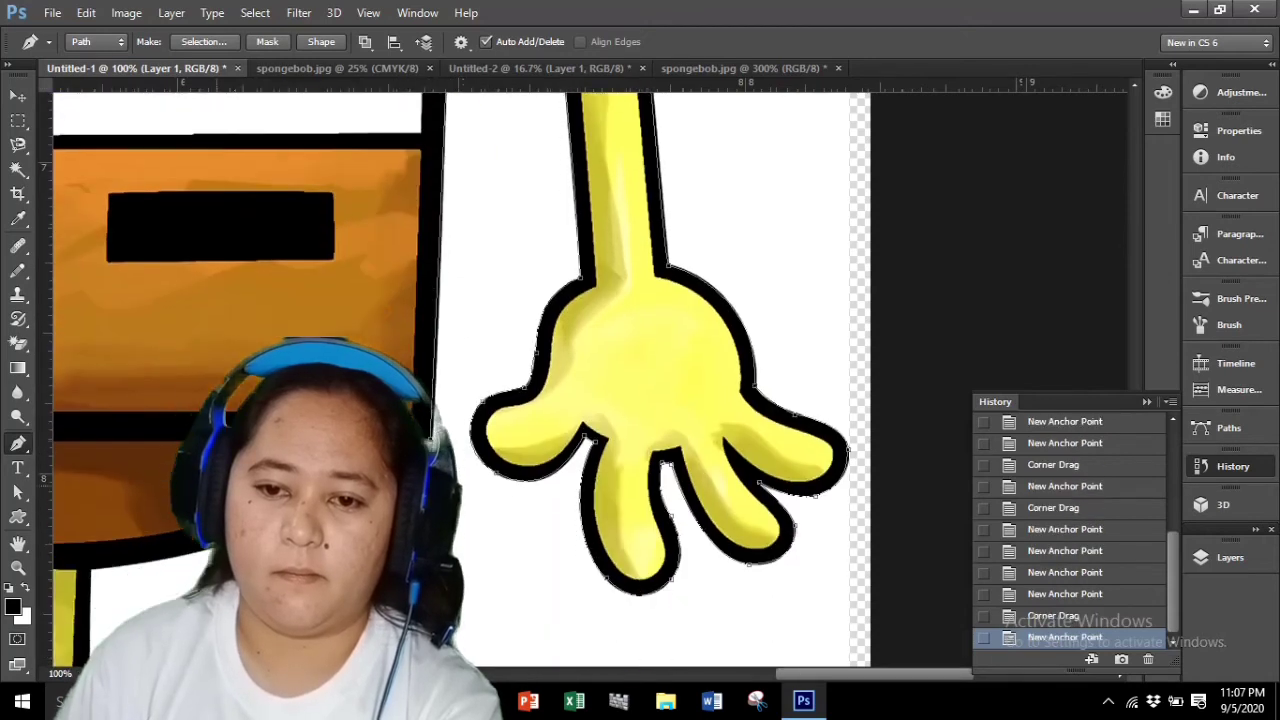
Step: Trace along the trousers' bottom edge and around the trouser-leg cuff to the top of the bare leg
scroll(431, 437, "down", 2)
left_click(217, 320)
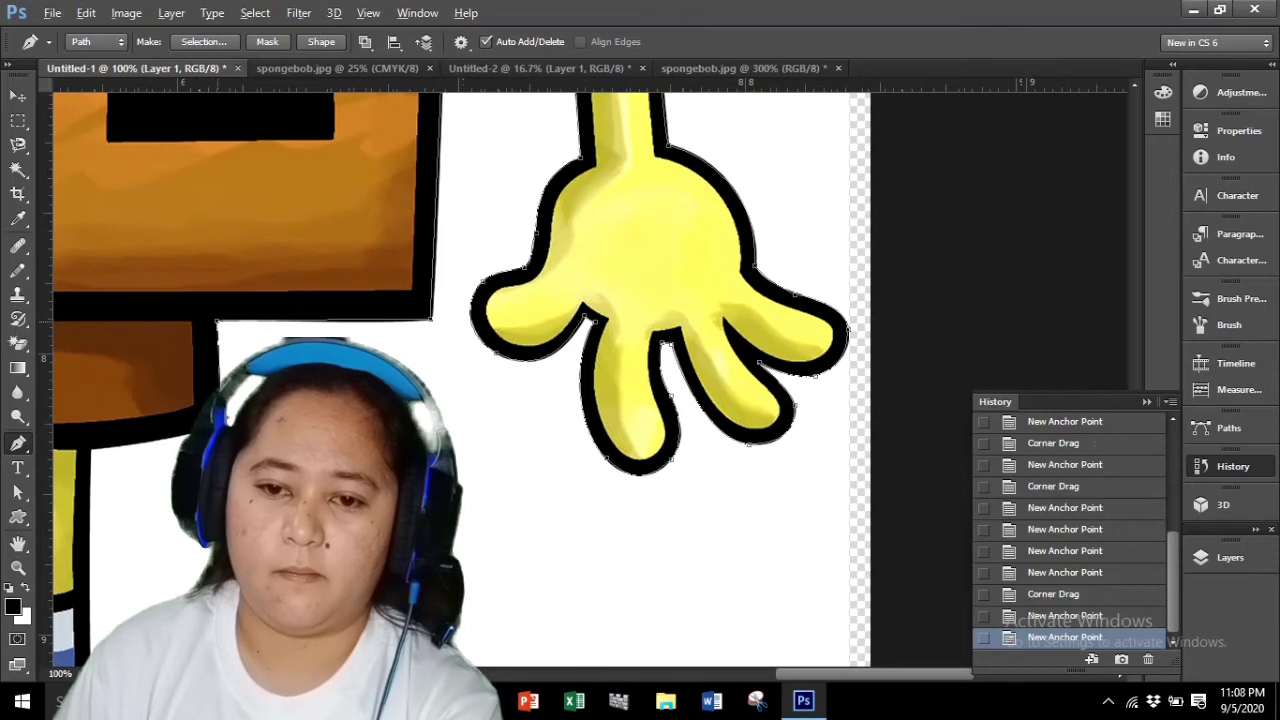
left_click_drag(213, 427, 197, 435)
left_click(90, 448)
Step: Extend the path down the leg's outer edge to the top of the shoe and adjust the handle there
scroll(90, 448, "down", 3)
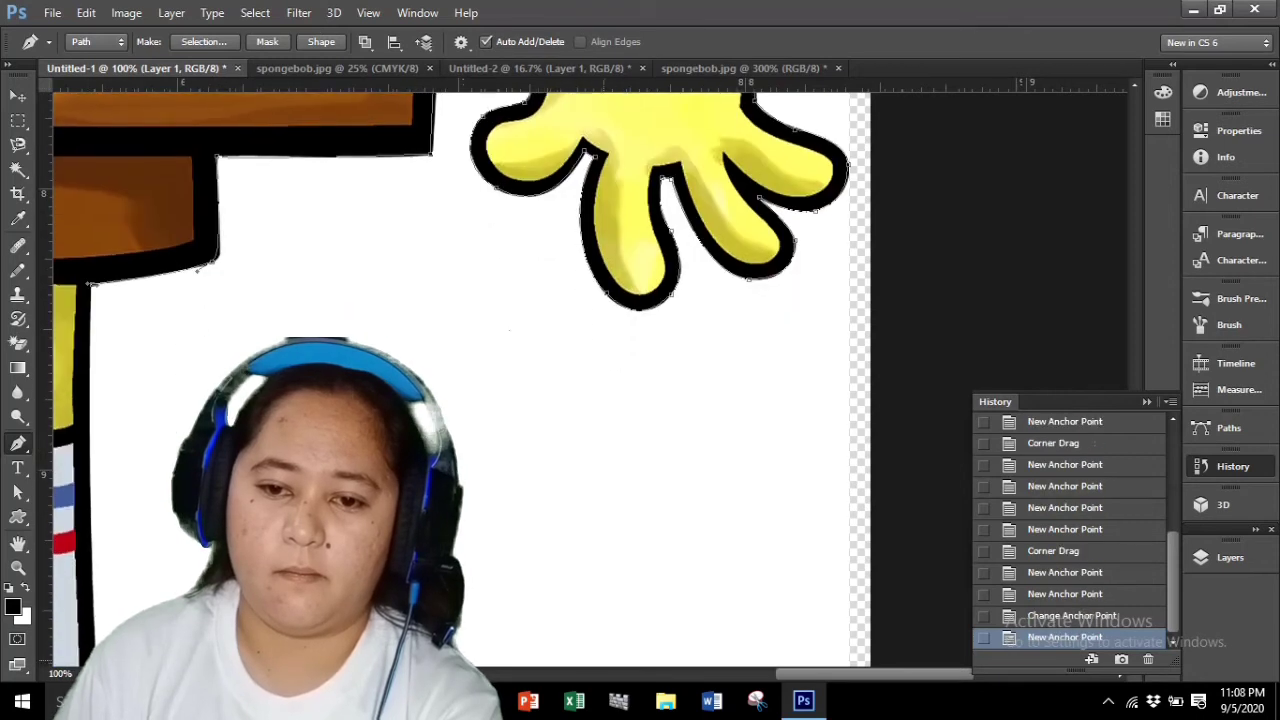
scroll(90, 285, "down", 3)
left_click(96, 510)
left_click_drag(98, 514, 91, 498)
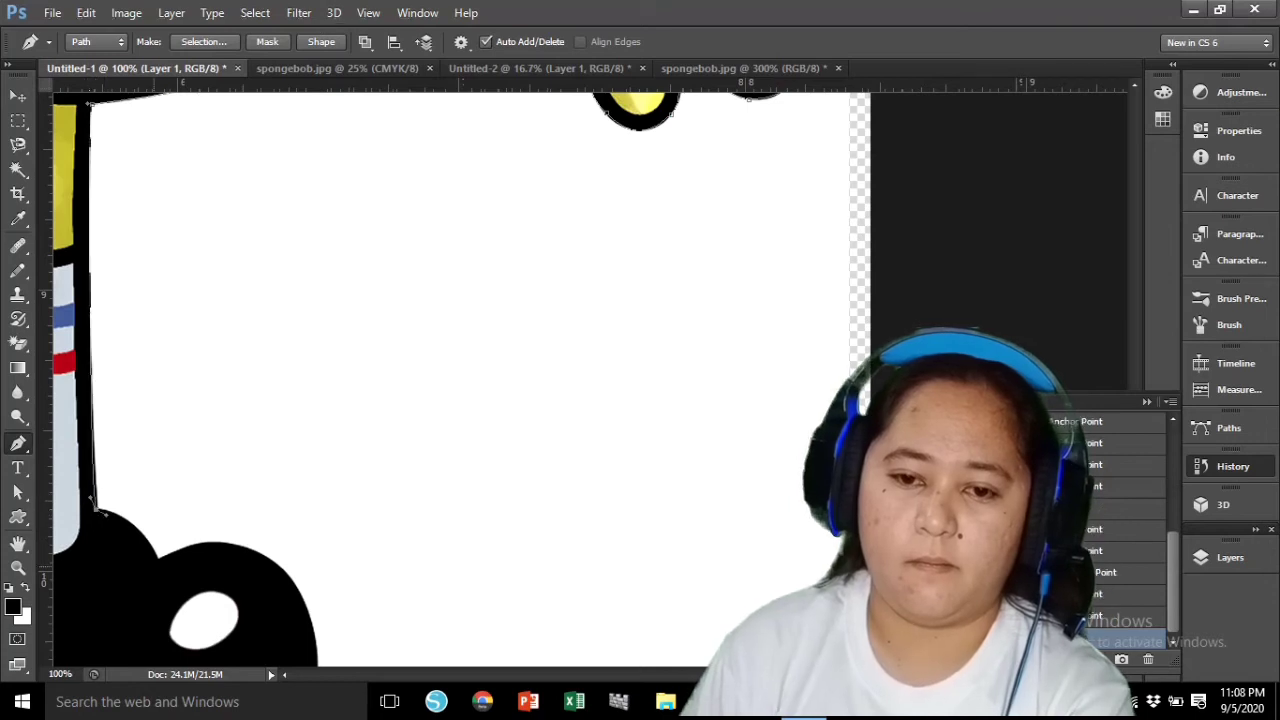
Step: Trace the shoe's instep to the notch and curve the path over the top of the rounded toe
left_click_drag(156, 562, 162, 600)
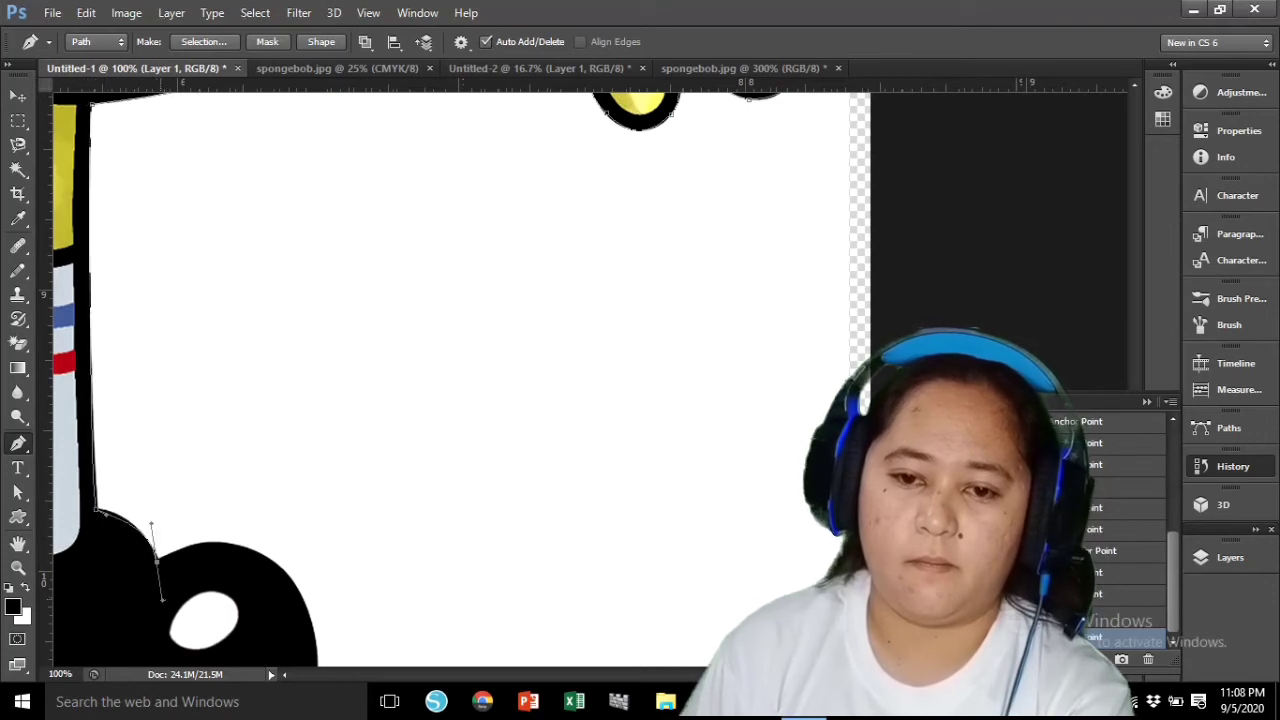
scroll(160, 400, "down", 4)
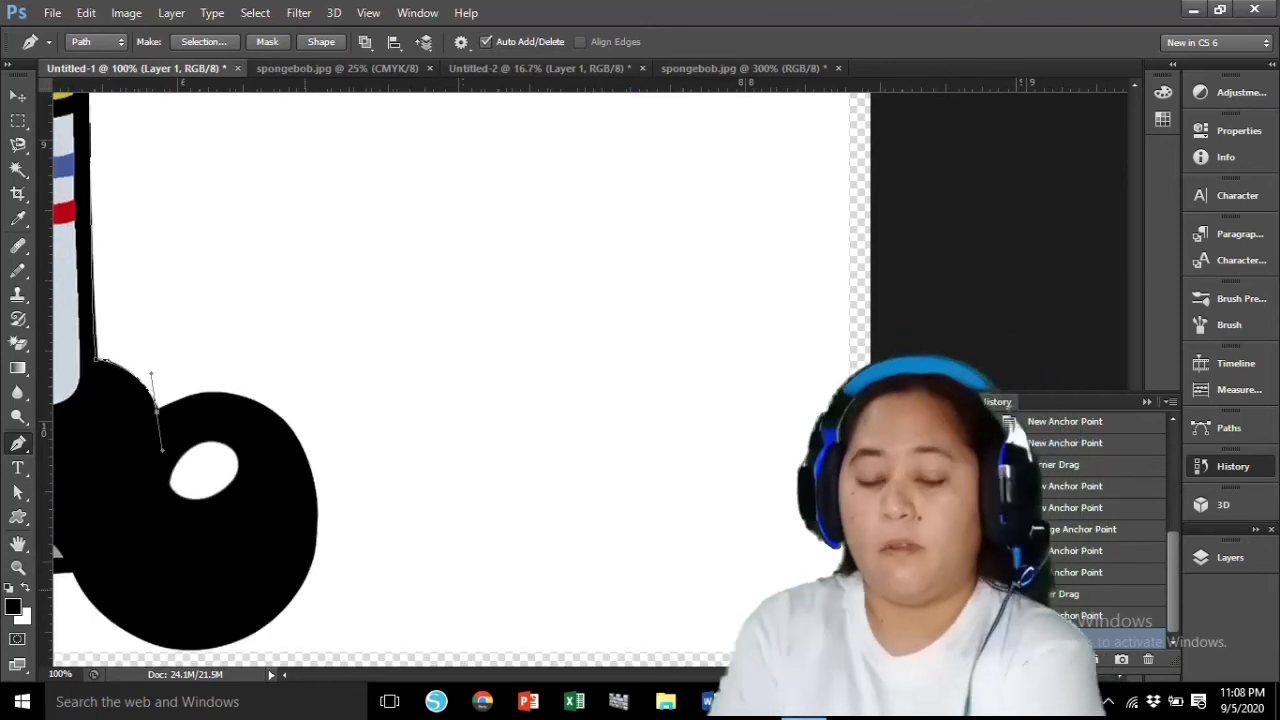
left_click_drag(248, 325, 270, 343)
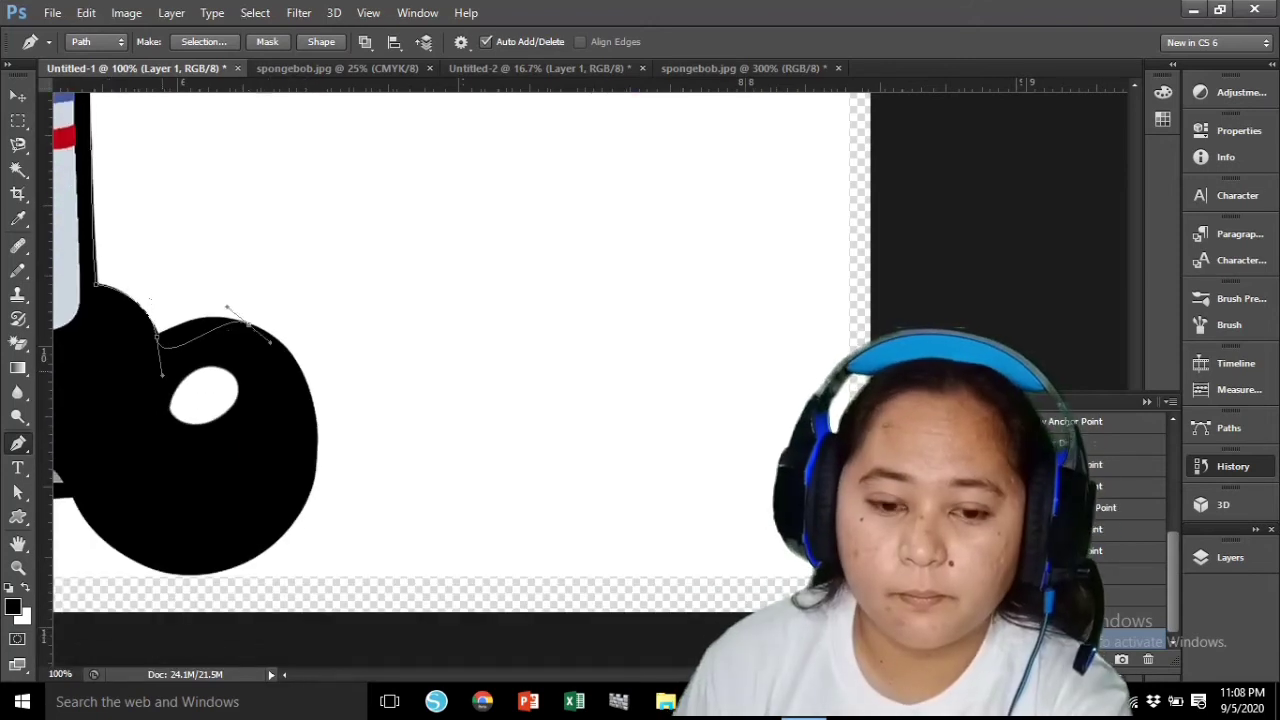
scroll(270, 343, "down", 1)
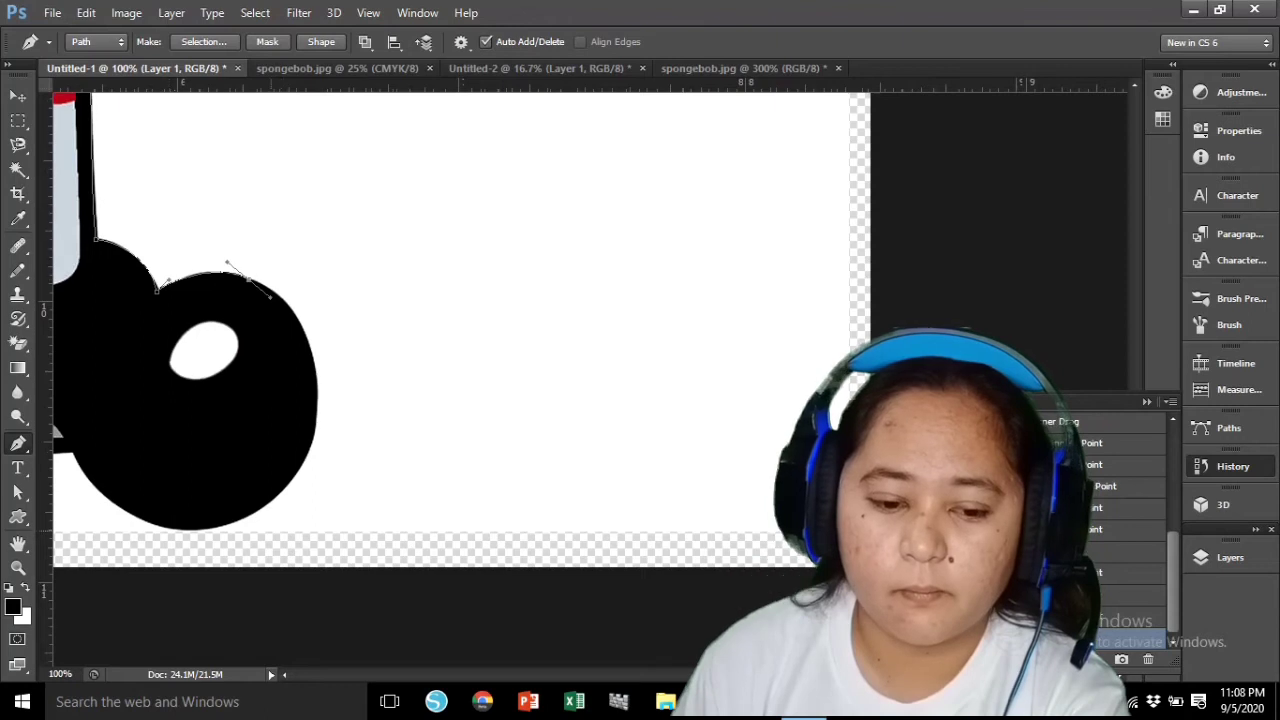
Step: Trace the path around the shoe's rounded toe, along the sole and up around the heel
left_click_drag(202, 531, 296, 566)
left_click_drag(527, 279, 592, 285)
left_click(351, 452)
left_click_drag(296, 566, 391, 532)
left_click(282, 455)
left_click_drag(225, 399, 212, 405)
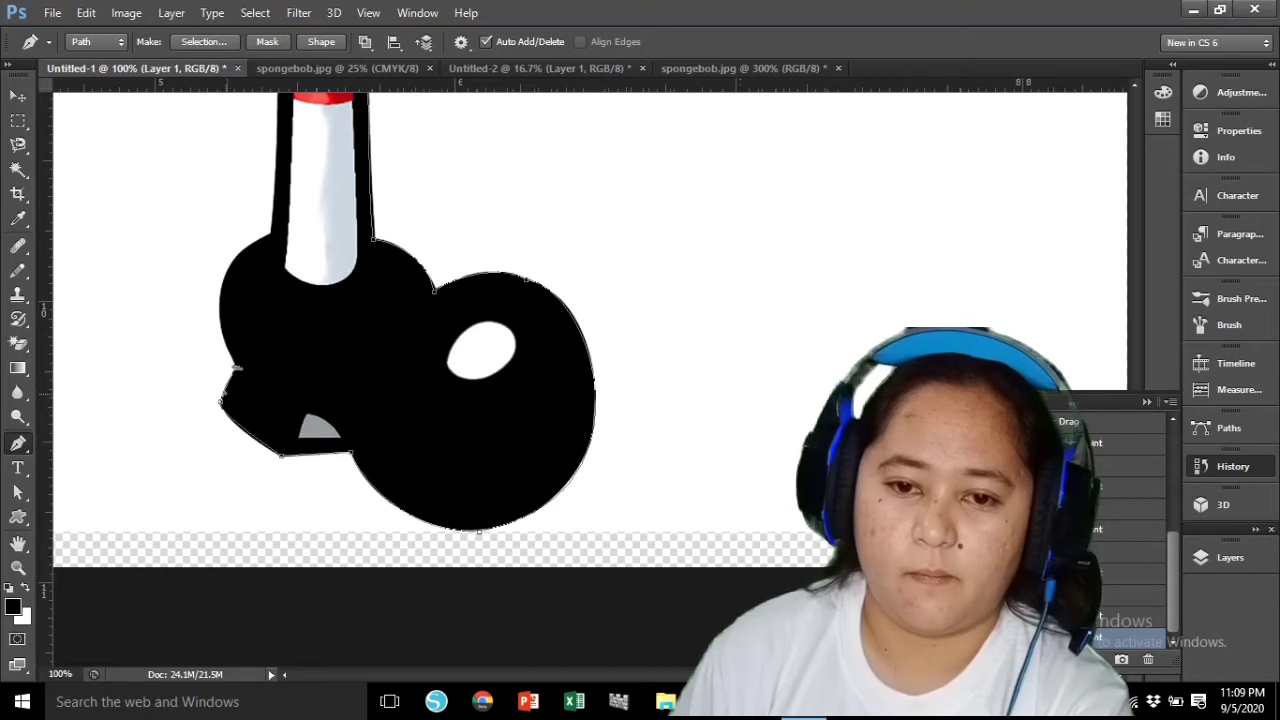
Step: Curve the path over the back of the shoe and up the leg's inner edge to the trouser-leg cuff
left_click_drag(270, 235, 365, 195)
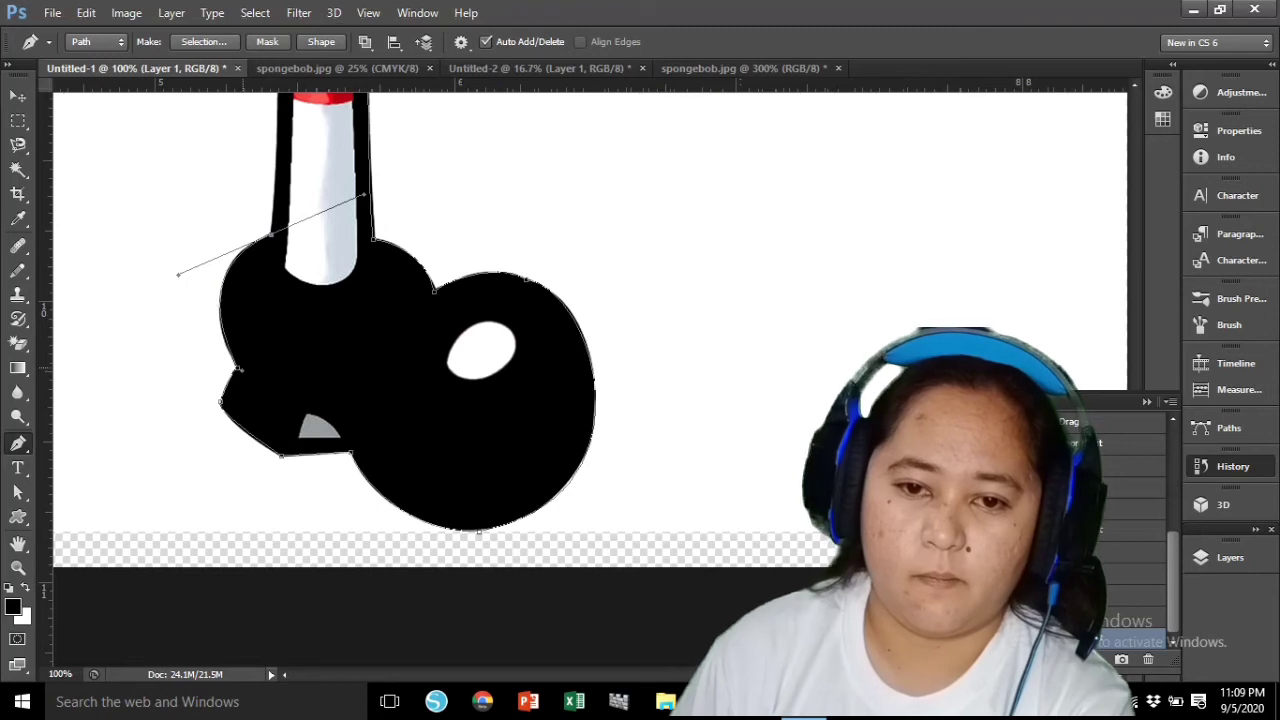
scroll(230, 360, "up", 5)
left_click(271, 113)
left_click_drag(364, 480, 292, 423)
left_click_drag(263, 126, 270, 134)
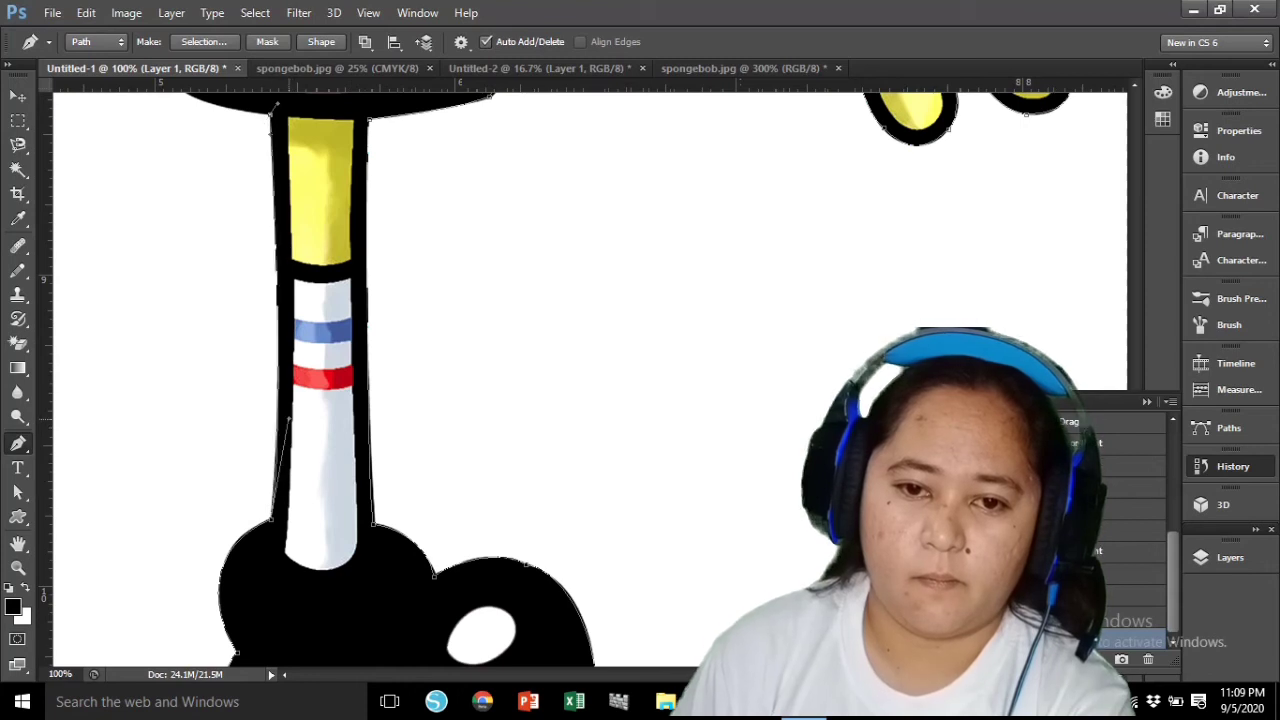
Step: Trace the cuff's bottom curve and inner side, and continue along the trousers' bottom edge to the other cuff
scroll(230, 360, "up", 2)
left_click_drag(173, 218, 153, 183)
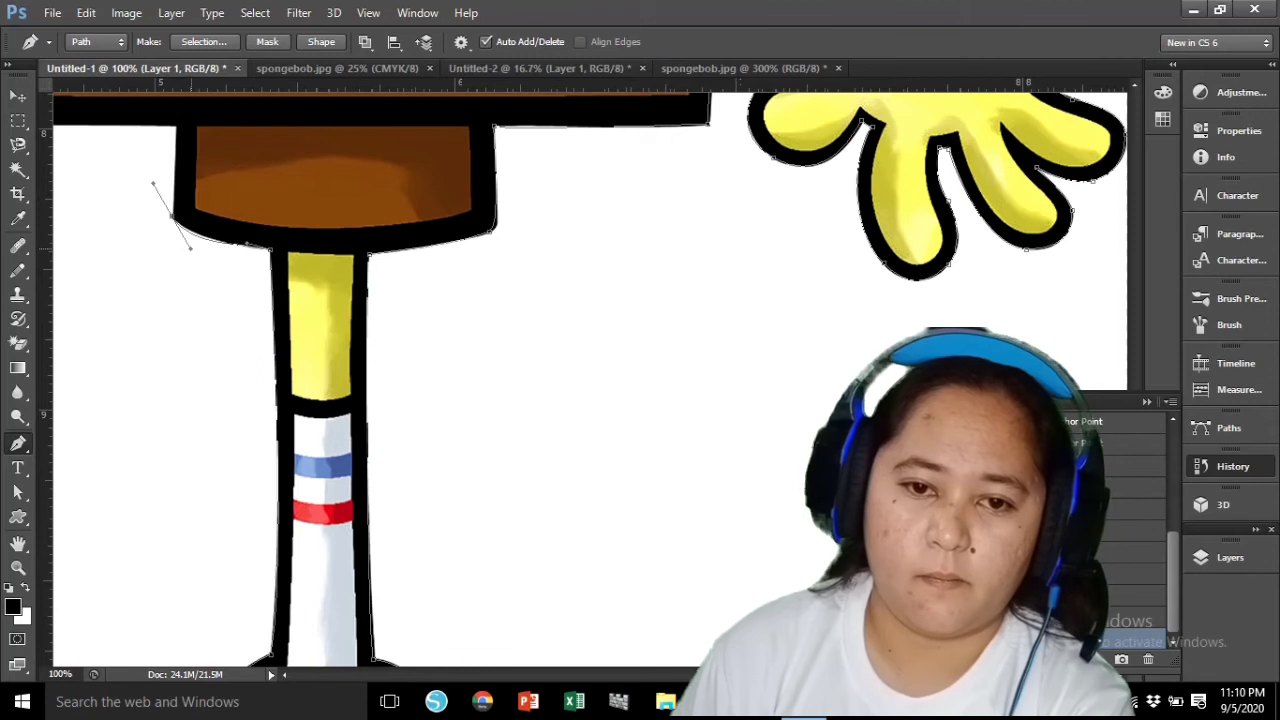
scroll(153, 183, "up", 2)
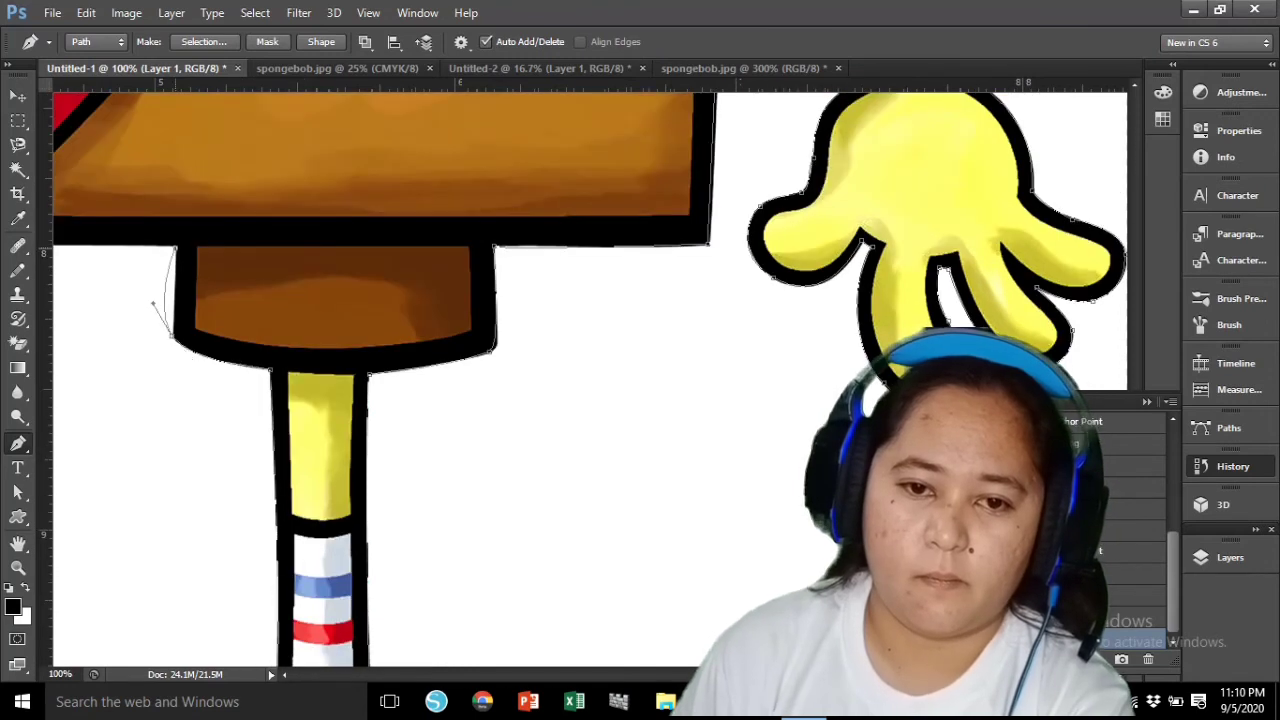
scroll(590, 380, "left", 5)
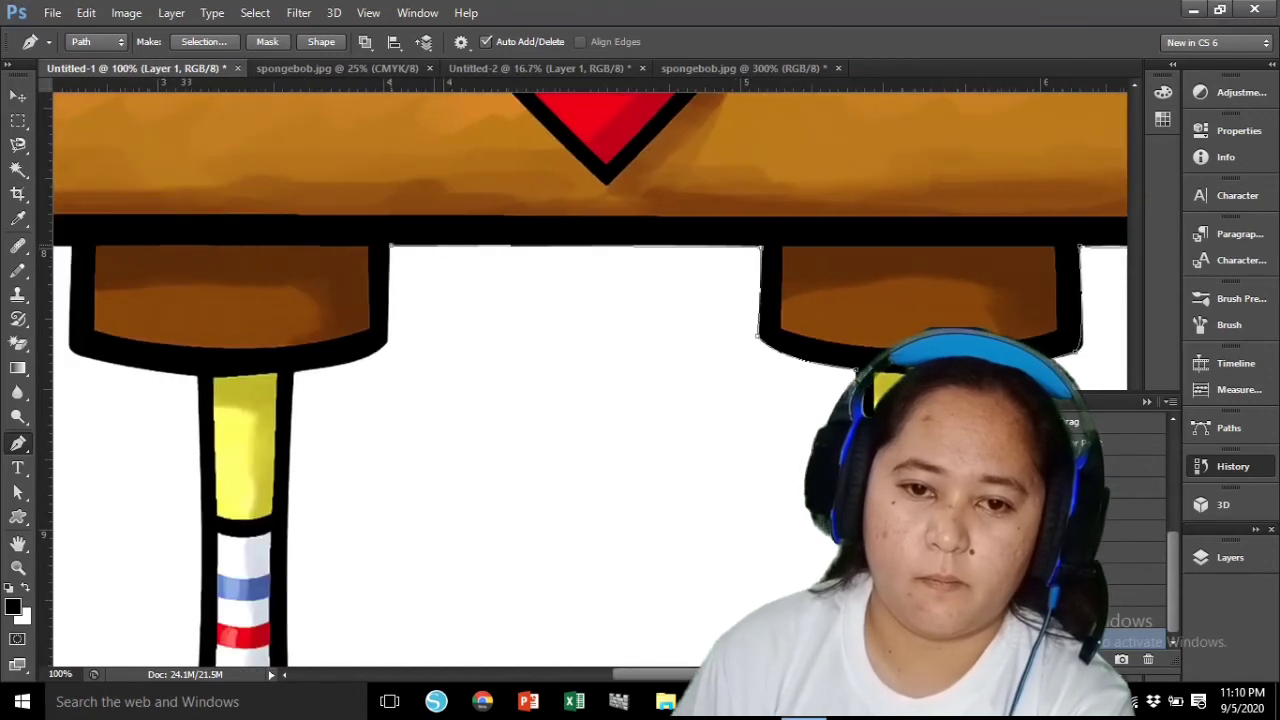
left_click_drag(761, 248, 761, 245)
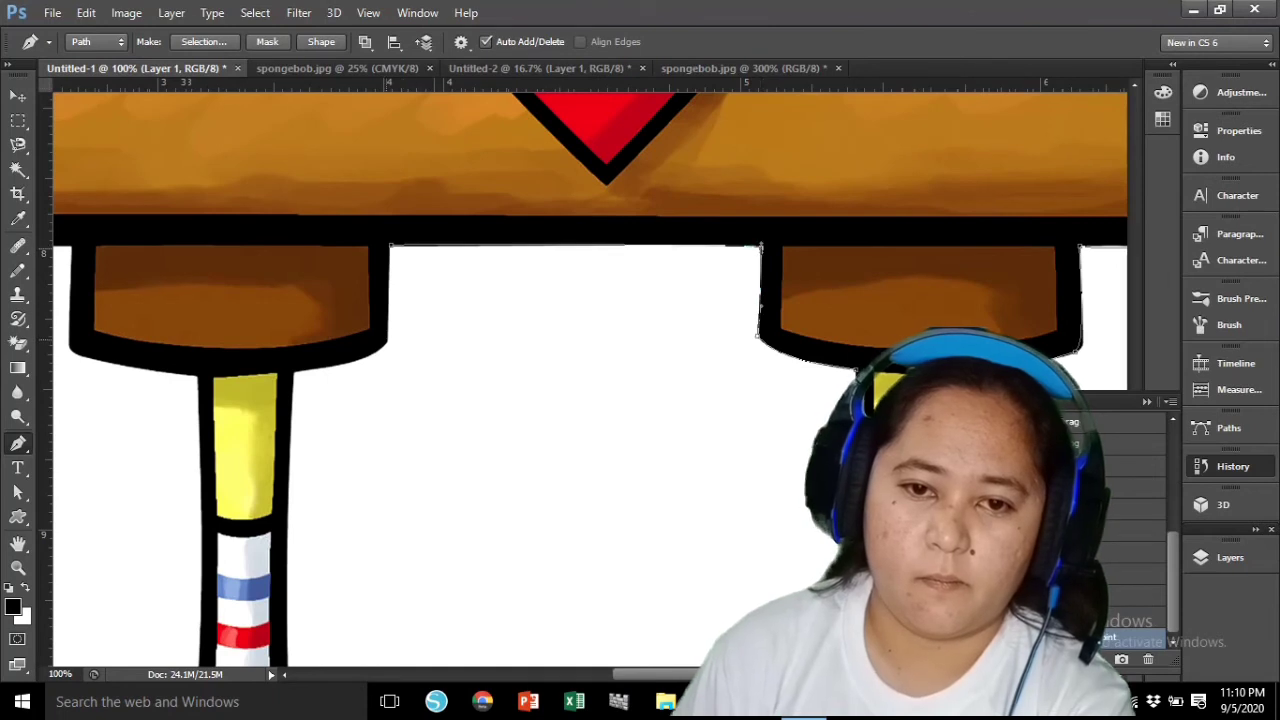
Step: Trace the second cuff's inner side and curved bottom to the top of the second leg
left_click(295, 372)
left_click_drag(295, 372, 268, 369)
key("alt")
mouse_move(384, 339)
left_mouse_down()
mouse_move(382, 353)
mouse_move(370, 346)
mouse_move(382, 357)
left_mouse_up()
Step: Extend the path down the second leg's inner edge to its shoe and adjust the handle at the cuff
scroll(382, 357, "down", 3)
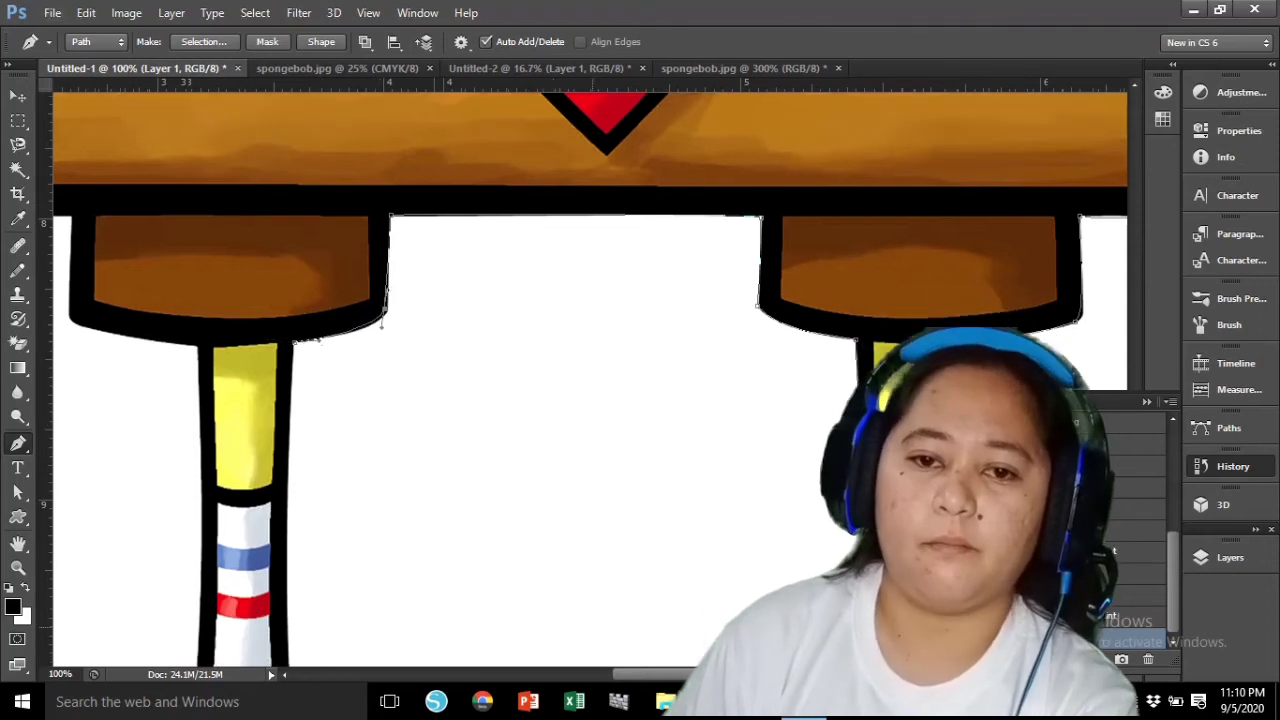
scroll(590, 380, "down", 3)
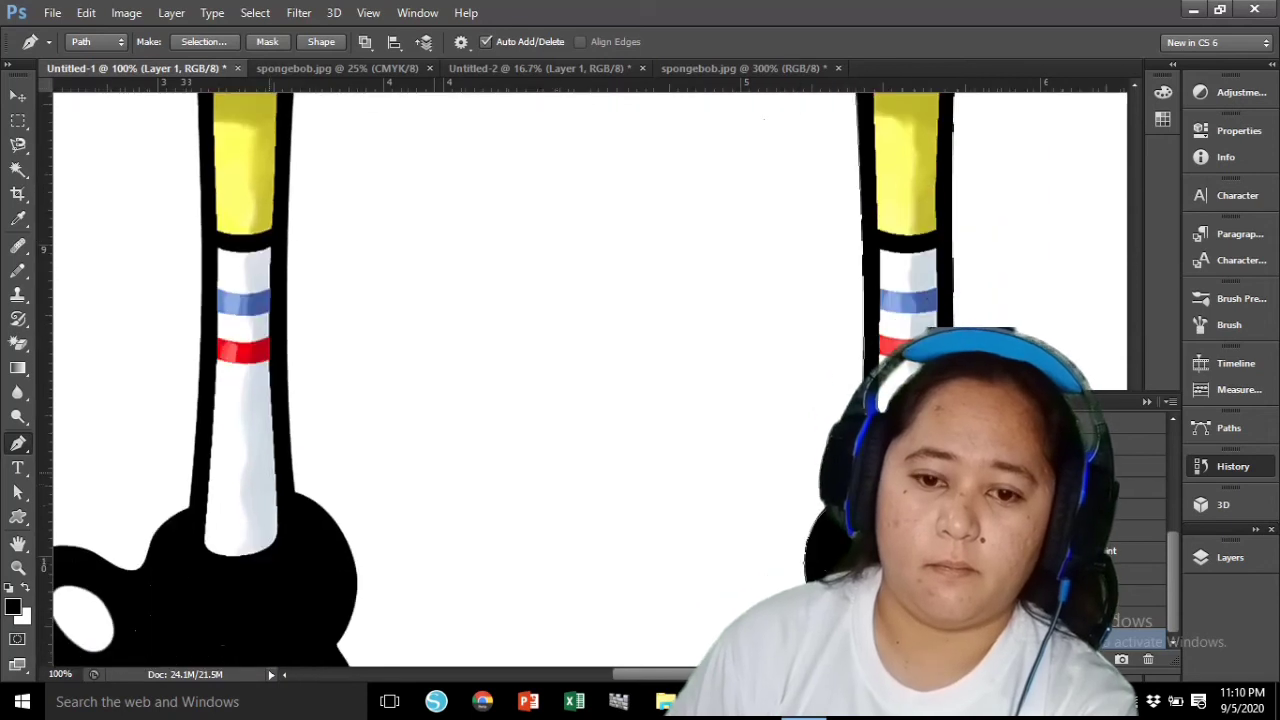
left_click(294, 490)
scroll(294, 490, "up", 2)
left_click_drag(268, 164, 281, 202)
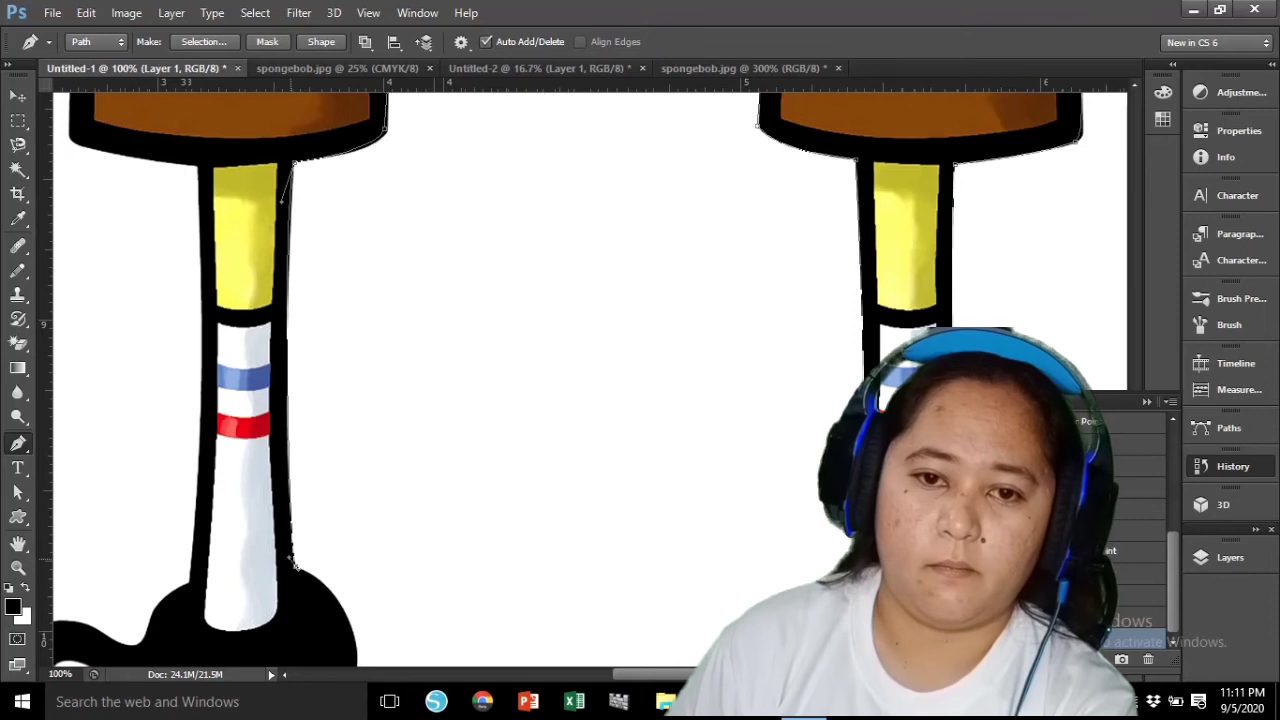
Step: Curve the path around the back of the second shoe and trace its heel block down to the underside
left_click_drag(294, 566, 293, 354)
left_click_drag(335, 512, 268, 597)
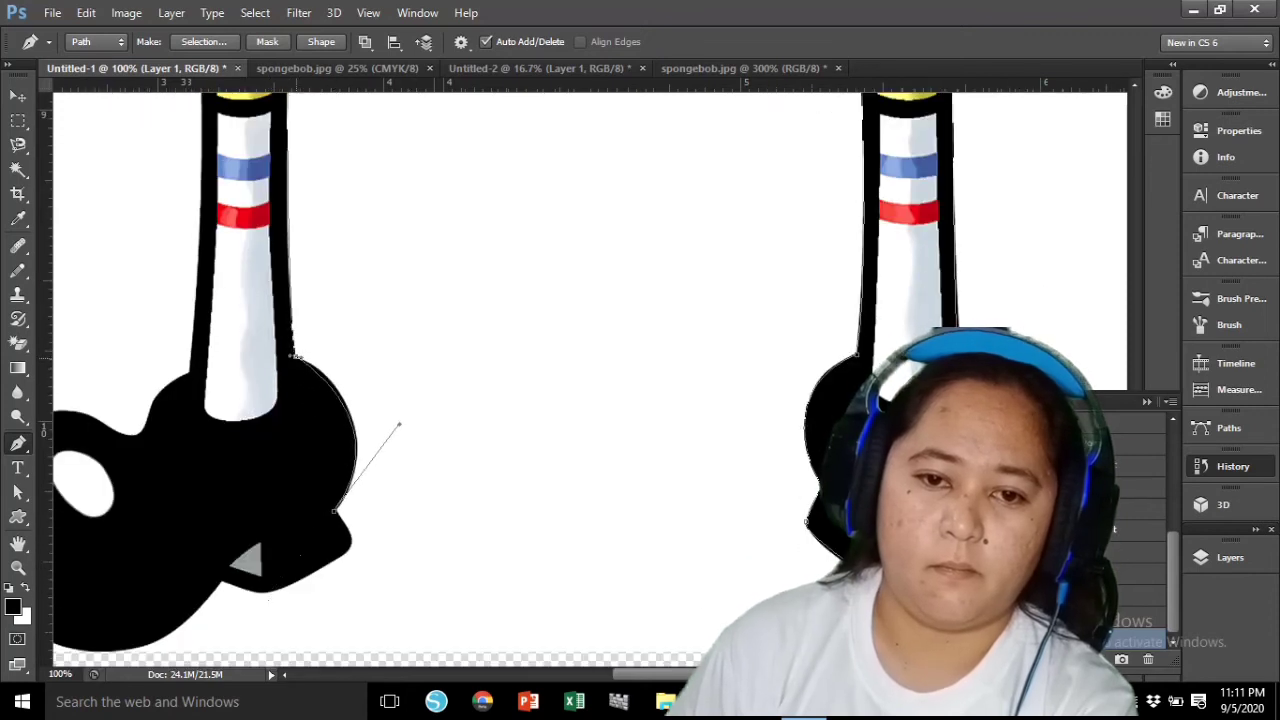
scroll(308, 380, "down", 2)
left_click(346, 493)
left_click_drag(268, 538, 355, 476)
scroll(348, 485, "down", 1)
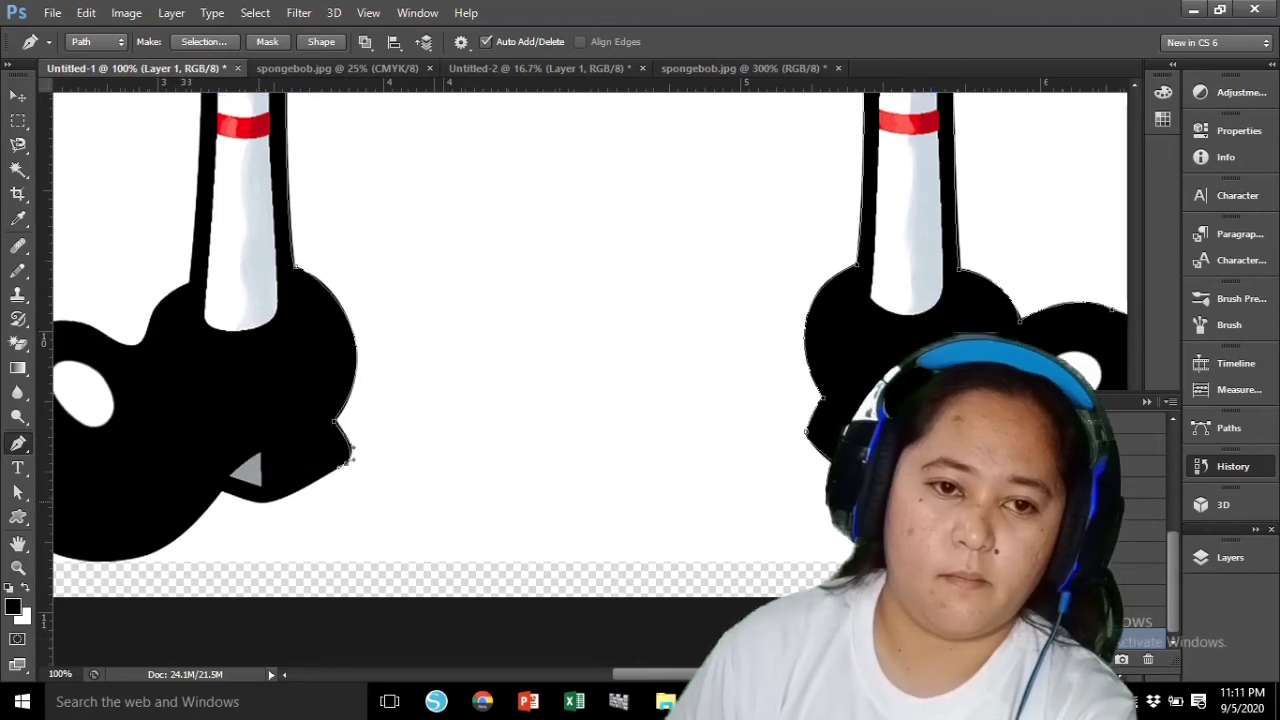
left_click_drag(262, 503, 246, 498)
Step: Curve the path around the second shoe's rounded toe, over its top and into the notch beside the instep
scroll(246, 498, "down", 3)
scroll(246, 498, "left", 3)
left_click_drag(374, 484, 283, 462)
left_click_drag(327, 254, 418, 214)
left_click_drag(262, 465, 270, 472)
left_click_drag(237, 291, 233, 310)
left_click_drag(405, 260, 411, 273)
key("alt")
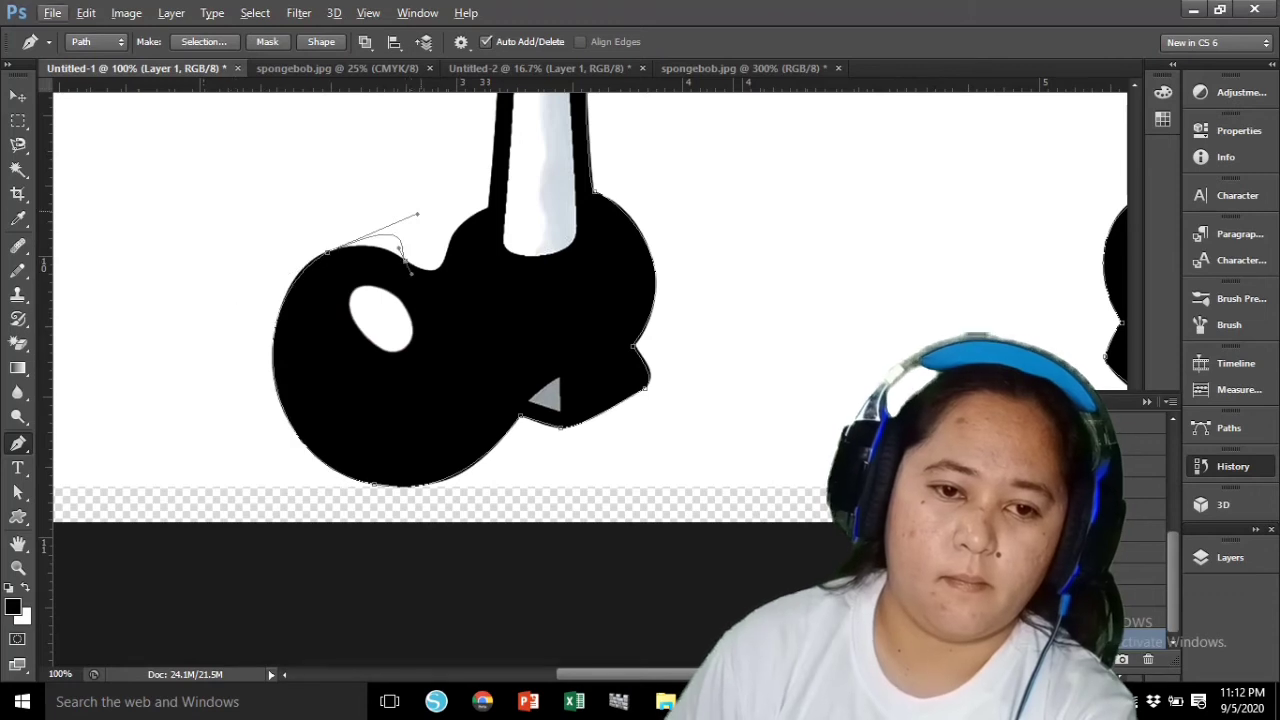
left_click_drag(417, 214, 374, 239)
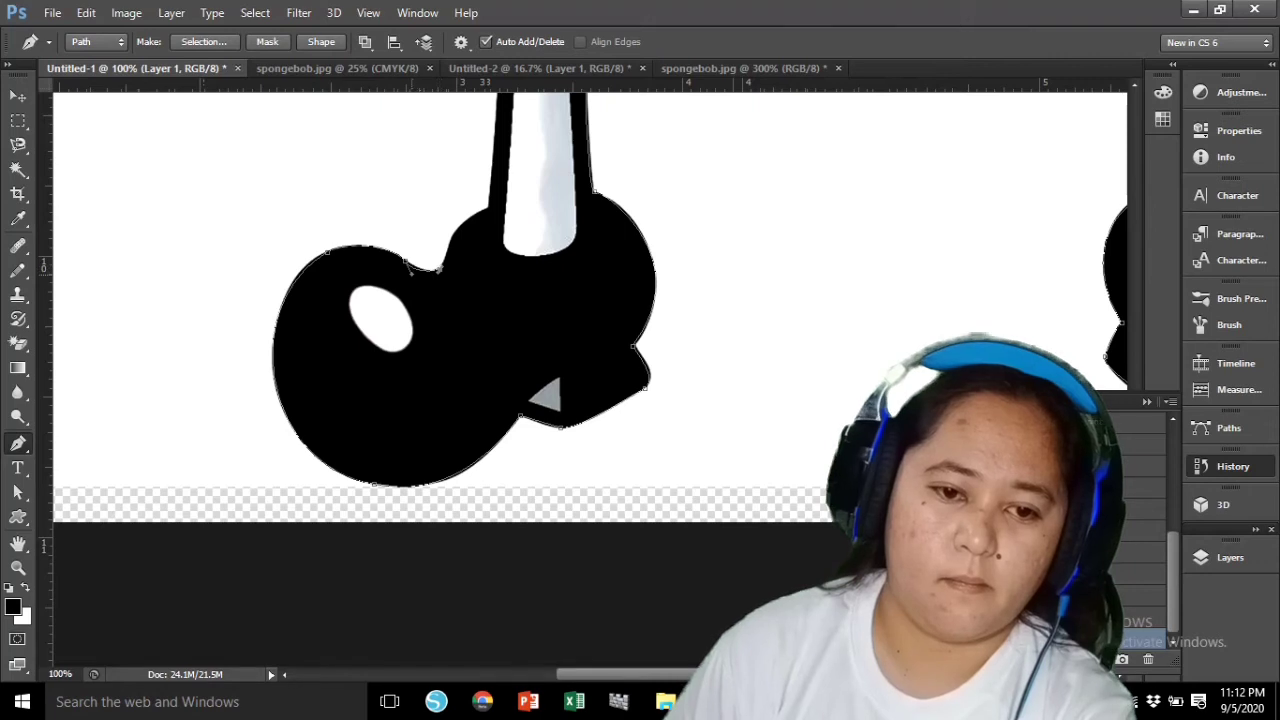
Step: Trace the second shoe's instep and the leg's outer edge up to the cuff, adjusting the handles to fit
left_click_drag(488, 208, 522, 205)
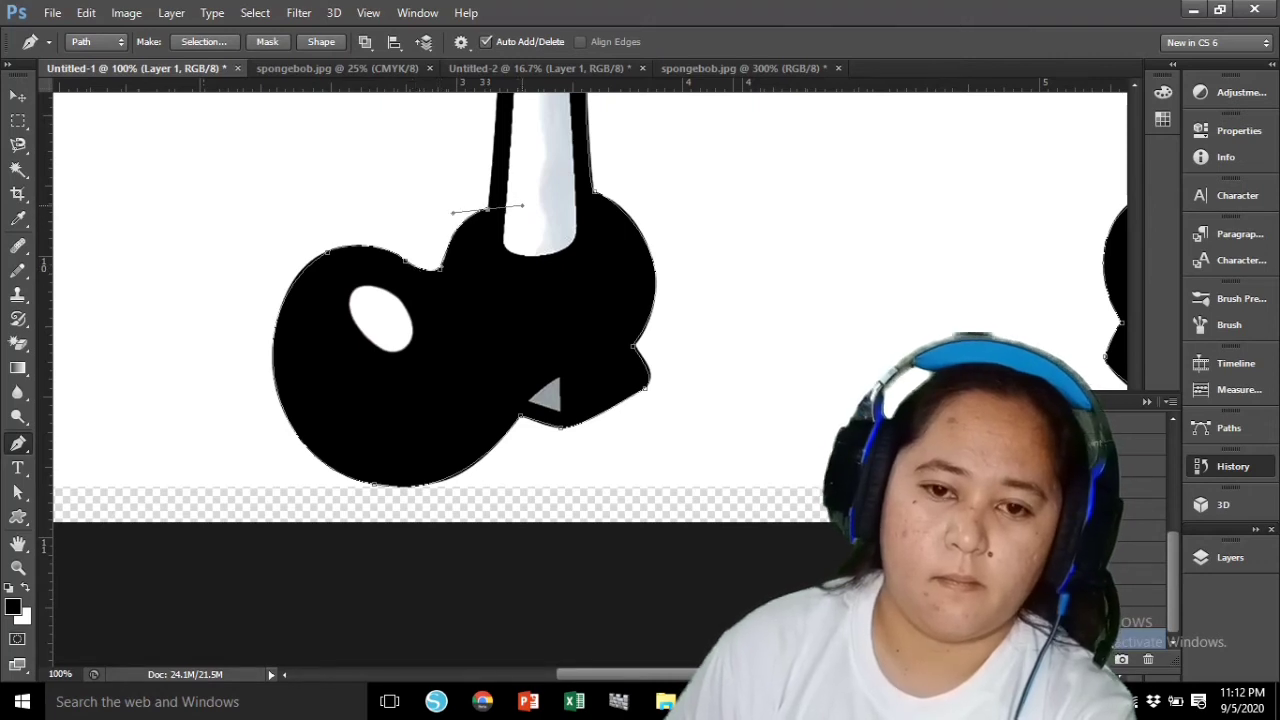
scroll(522, 230, "up", 5)
scroll(540, 380, "up", 3)
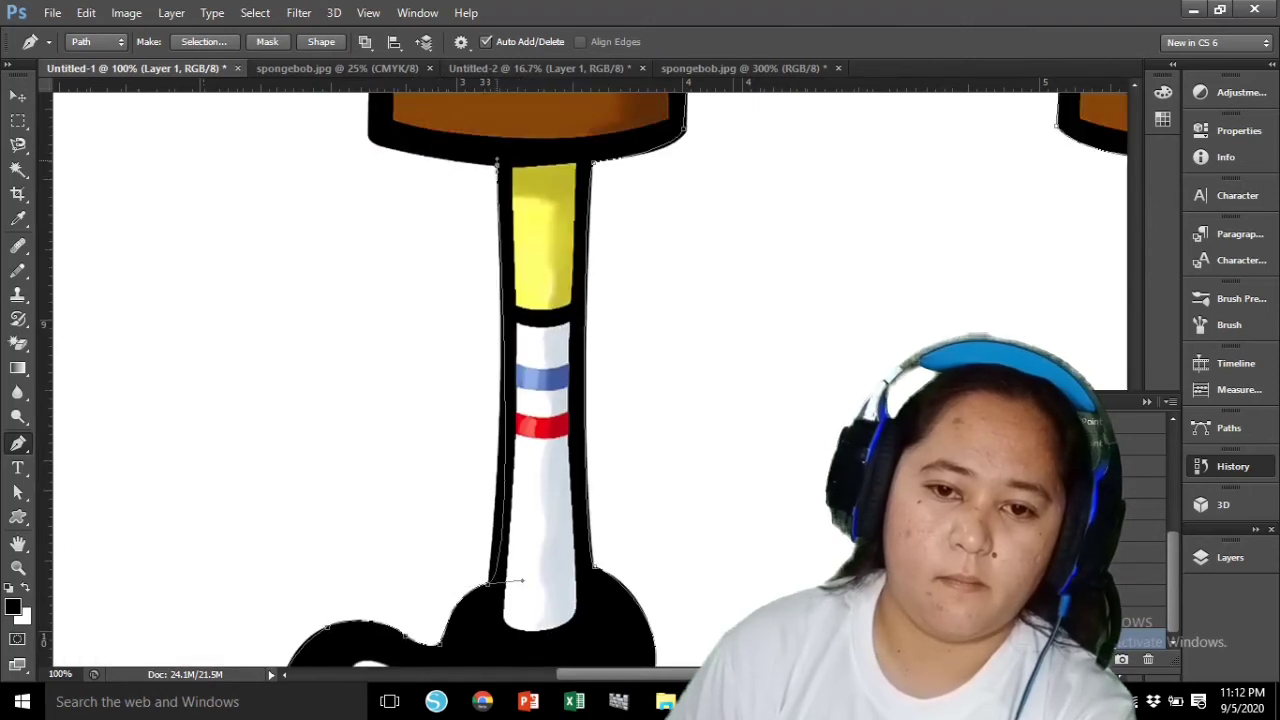
left_click_drag(522, 580, 503, 535)
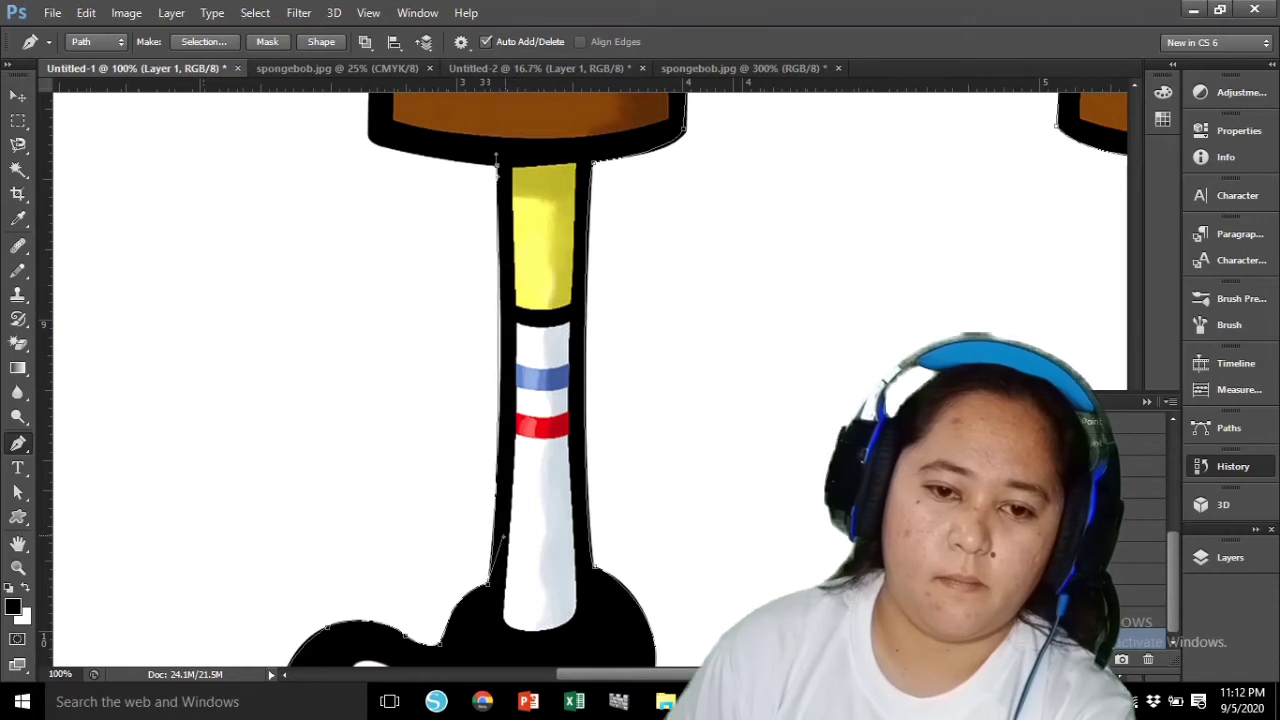
left_click_drag(497, 177, 502, 179)
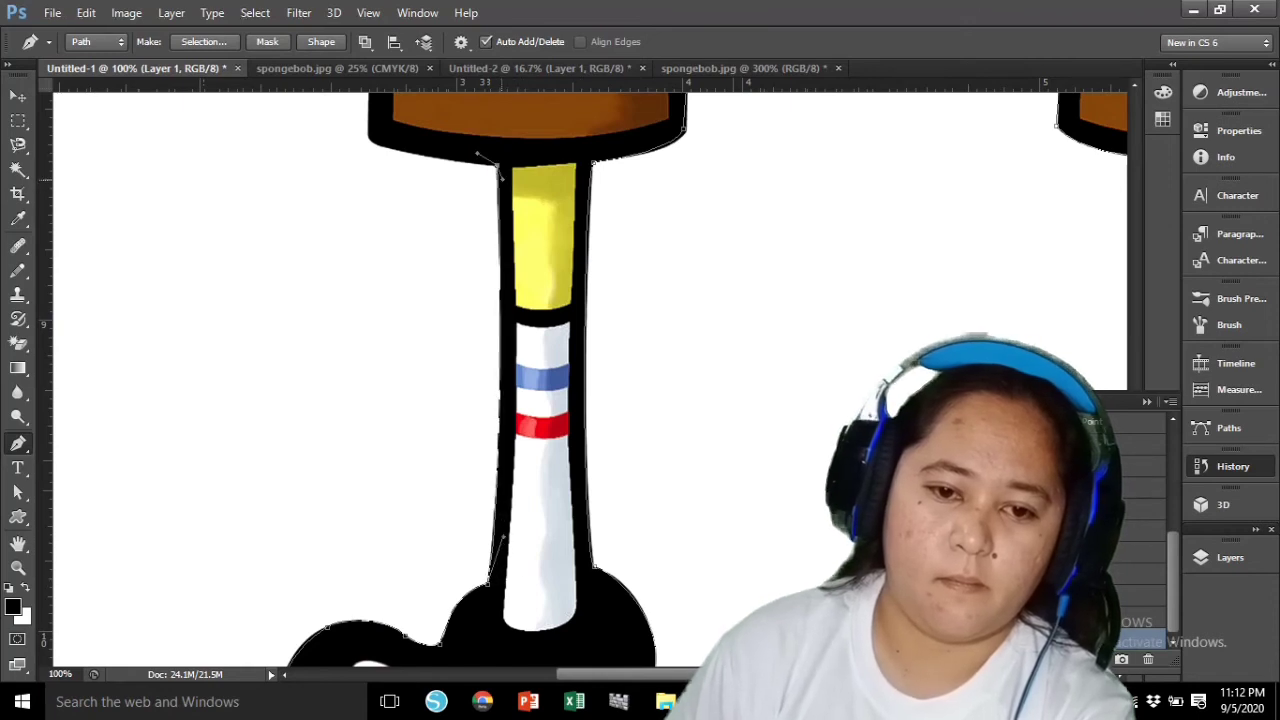
Step: Curve the path along the second cuff's bottom and up its outer side to the trousers' bottom edge
left_click_drag(368, 134, 355, 103)
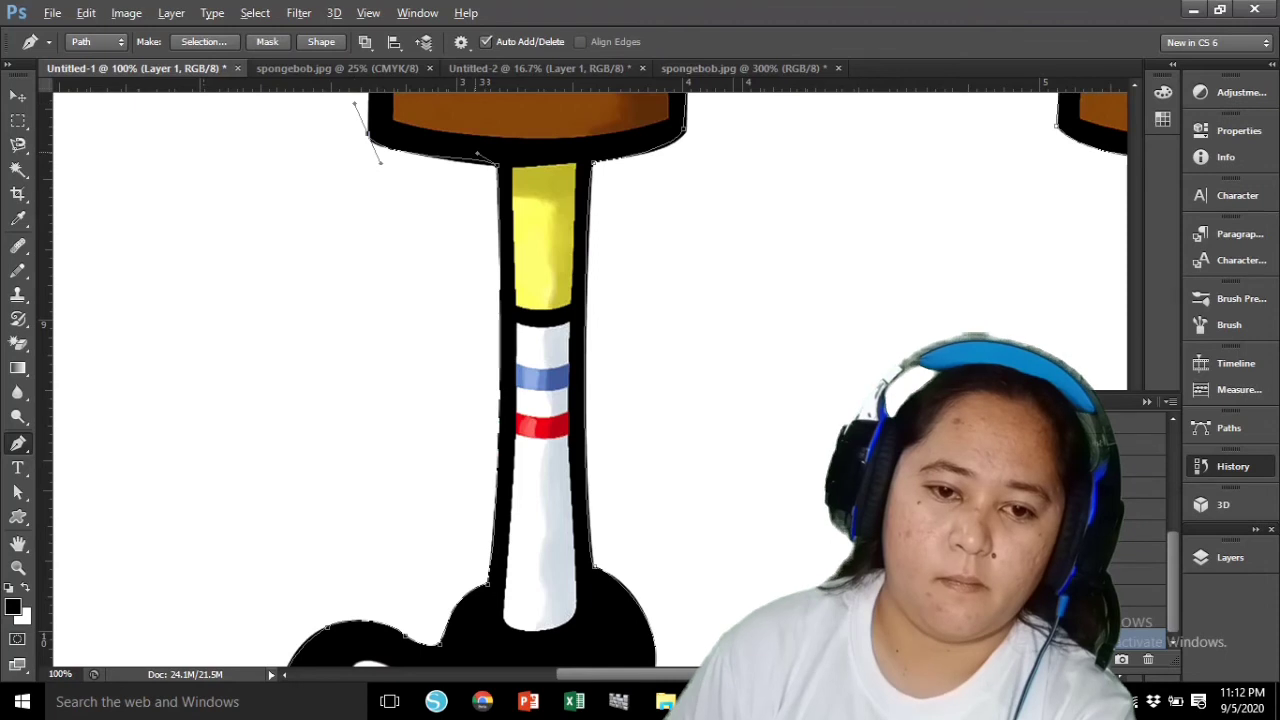
scroll(590, 380, "up", 2)
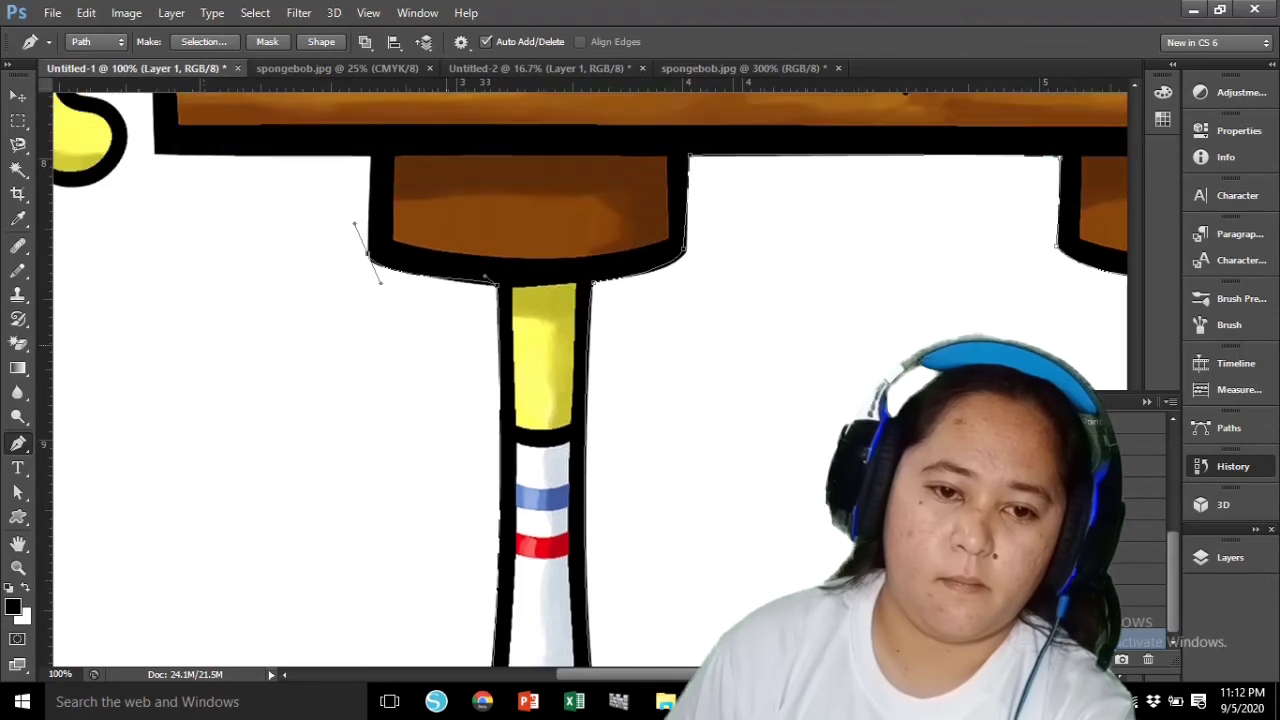
left_click(371, 155)
left_click_drag(354, 224, 370, 227)
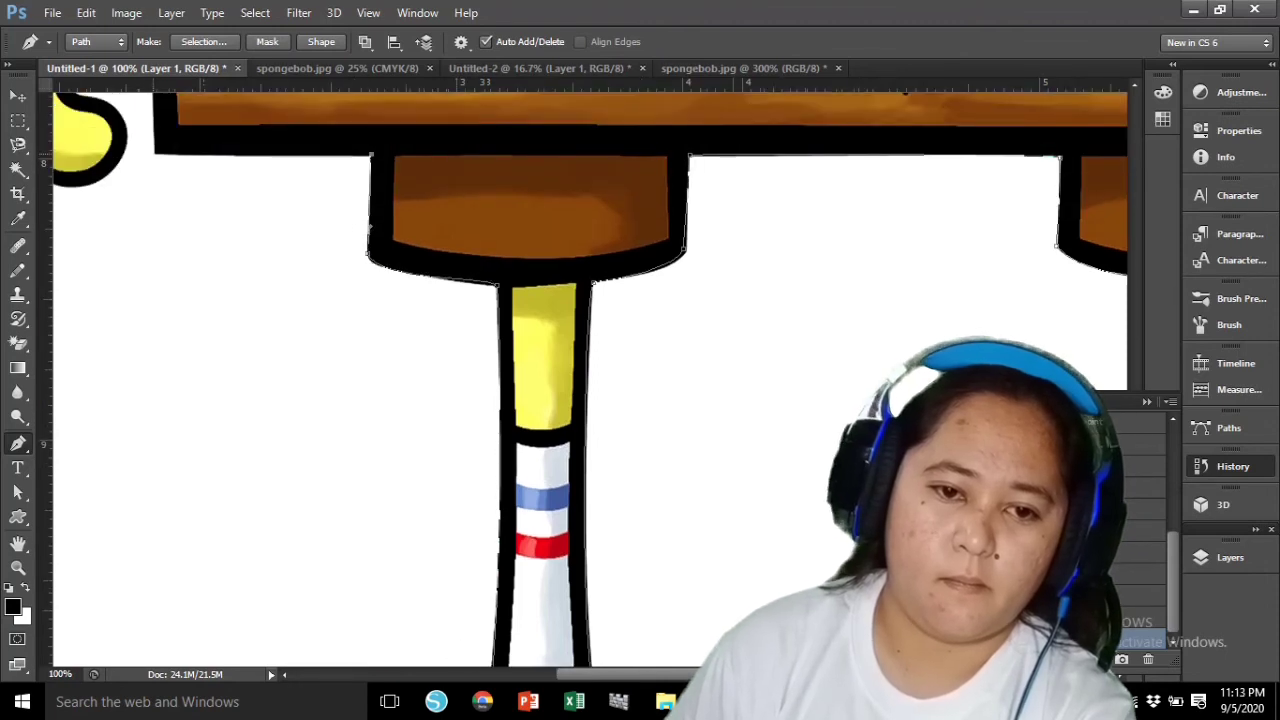
Step: Trace the trousers' and shirt's outer side up to the sponge body, then its lower corner to the sleeve hem
scroll(370, 227, "up", 10)
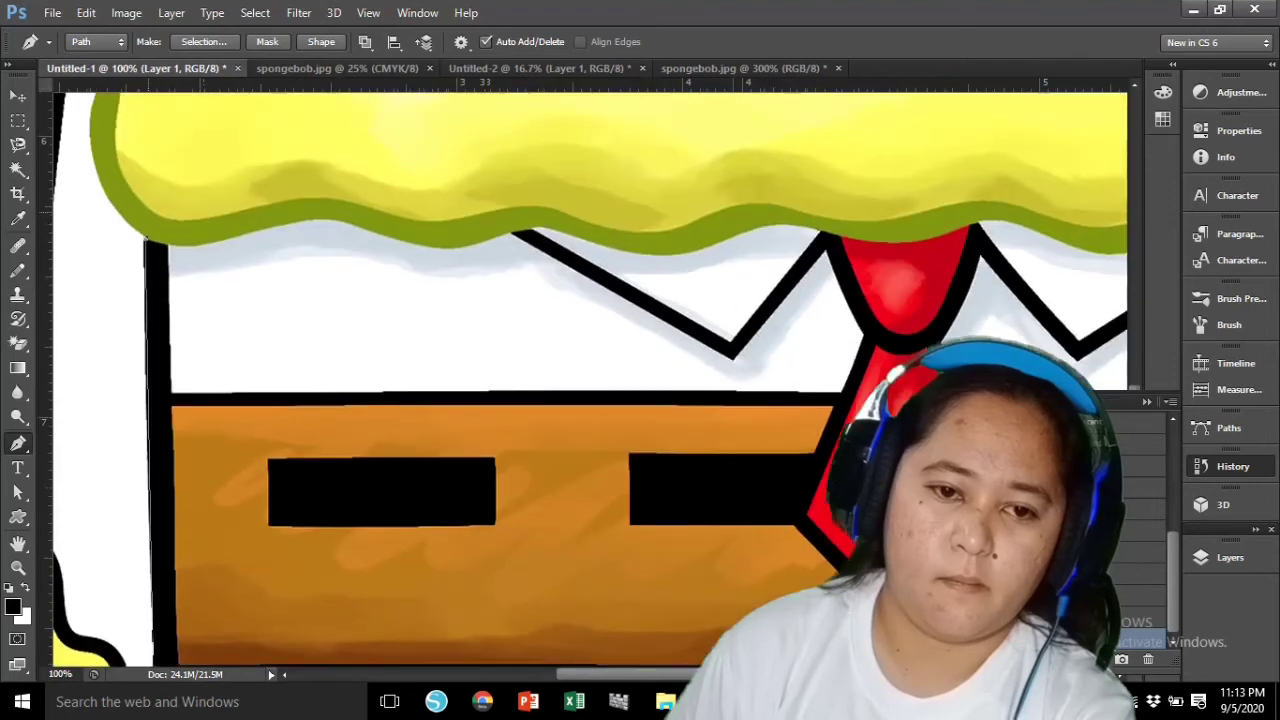
scroll(583, 380, "up", 2)
left_click_drag(90, 217, 94, 186)
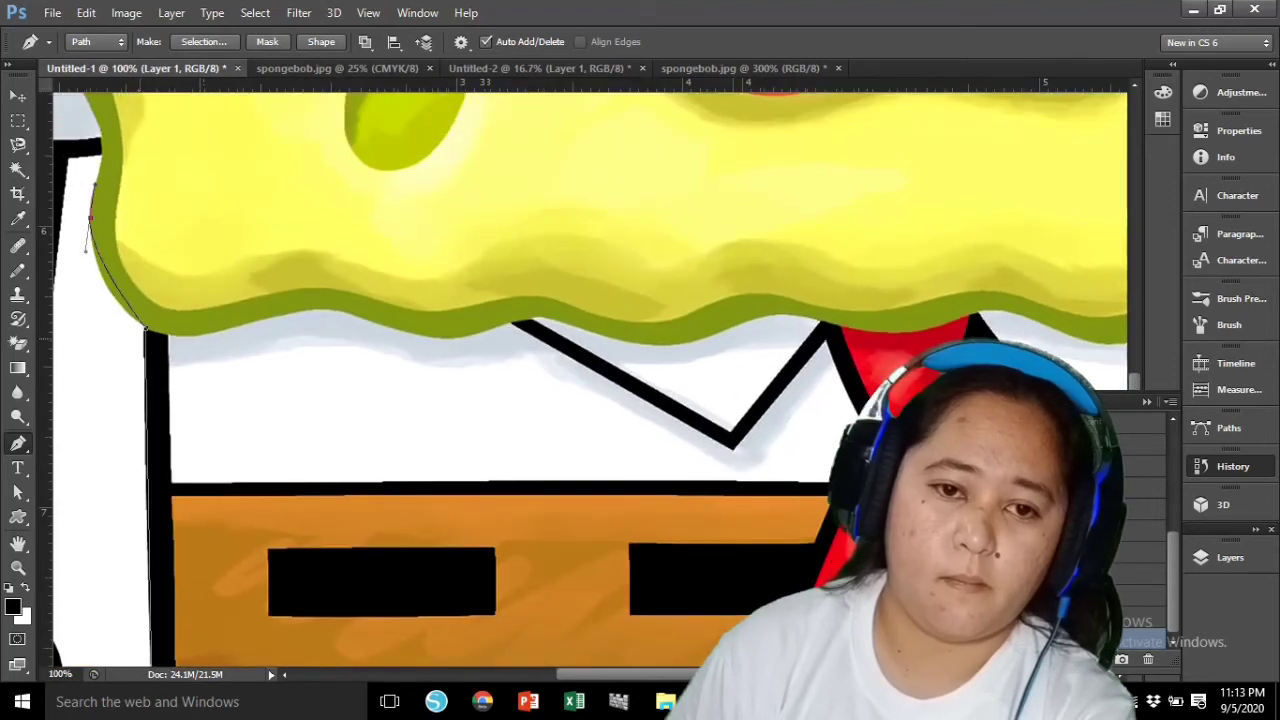
left_click_drag(147, 330, 172, 343)
left_click(102, 146)
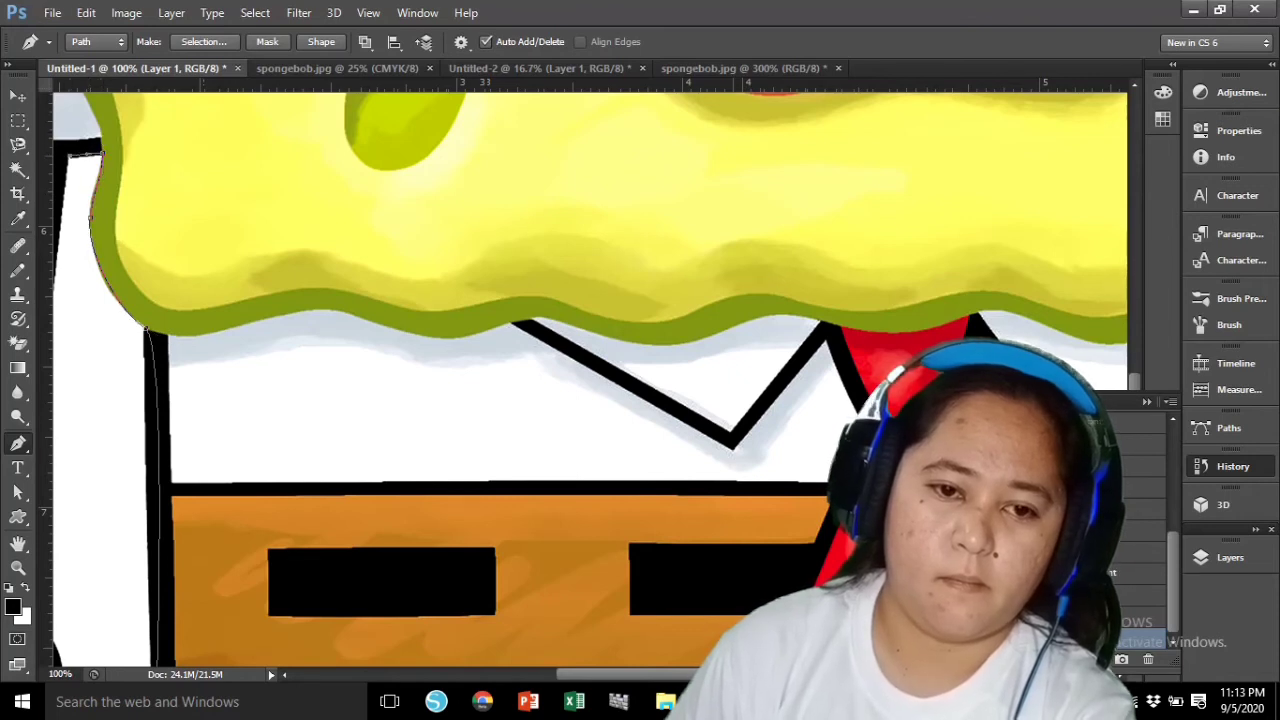
Step: Extend the path down the second arm's inner edge to the wrist and curve it along the side of the palm
left_click_drag(617, 674, 542, 674)
scroll(467, 555, "down", 3)
left_click_drag(478, 558, 496, 560)
mouse_move(418, 448)
left_mouse_down()
mouse_move(457, 457)
mouse_move(420, 446)
left_mouse_up()
key("ctrl+alt+z")
left_click_drag(460, 496, 459, 521)
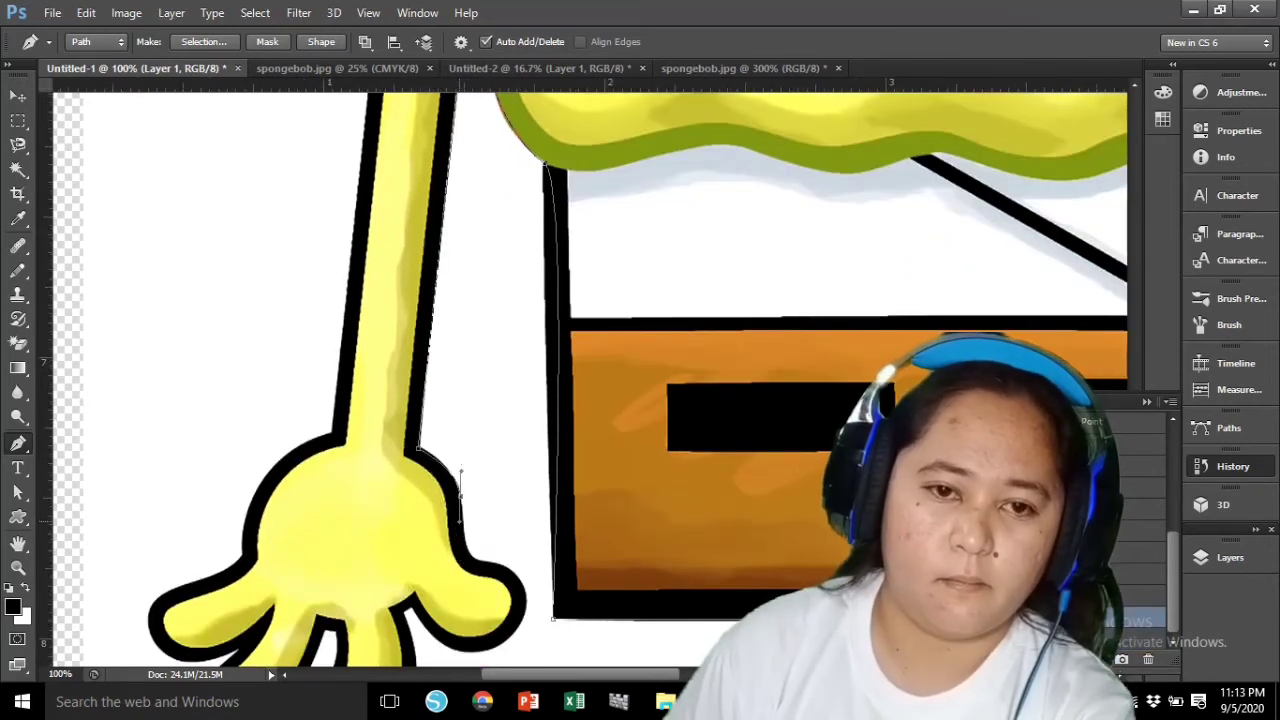
Step: Curve the path around the thumb of the second hand to the gap beside the first finger
left_click_drag(480, 566, 438, 585)
scroll(590, 379, "down", 3)
left_click_drag(410, 488, 410, 476)
left_click_drag(438, 583, 430, 548)
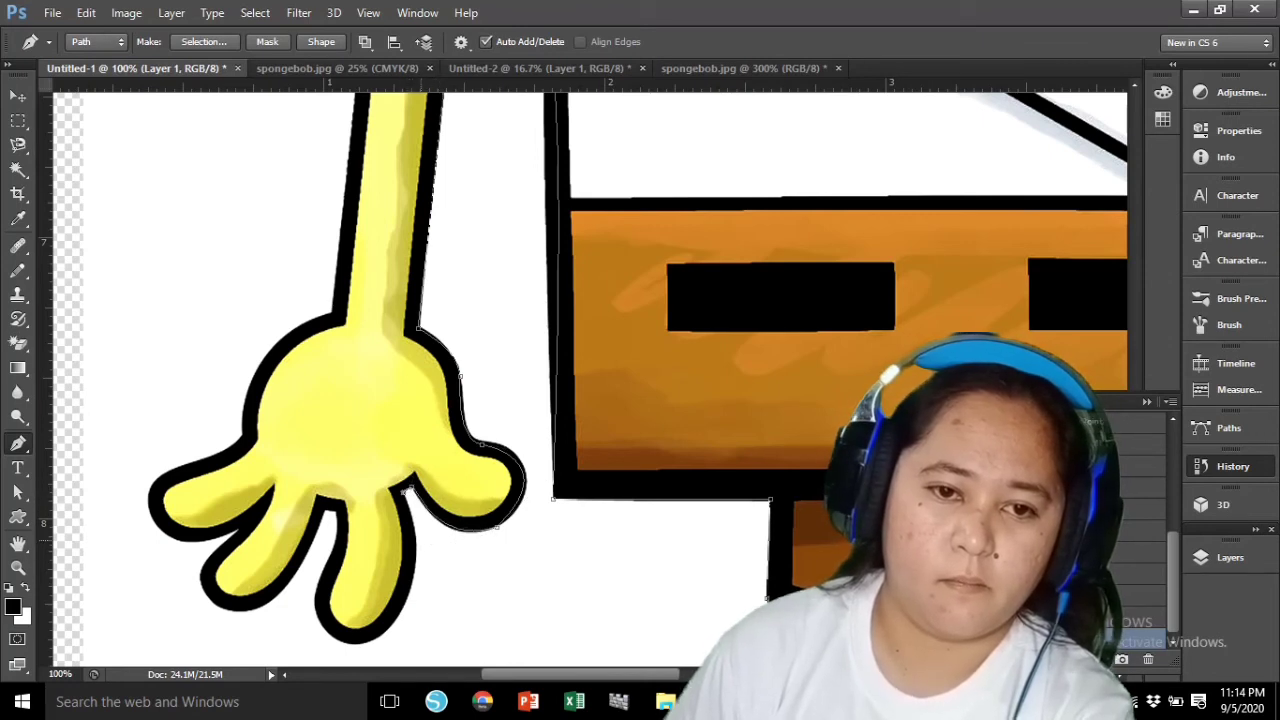
Step: Trace around the first finger through the next gap to the second finger's tip, refining the curve handles
left_click_drag(357, 642, 274, 650)
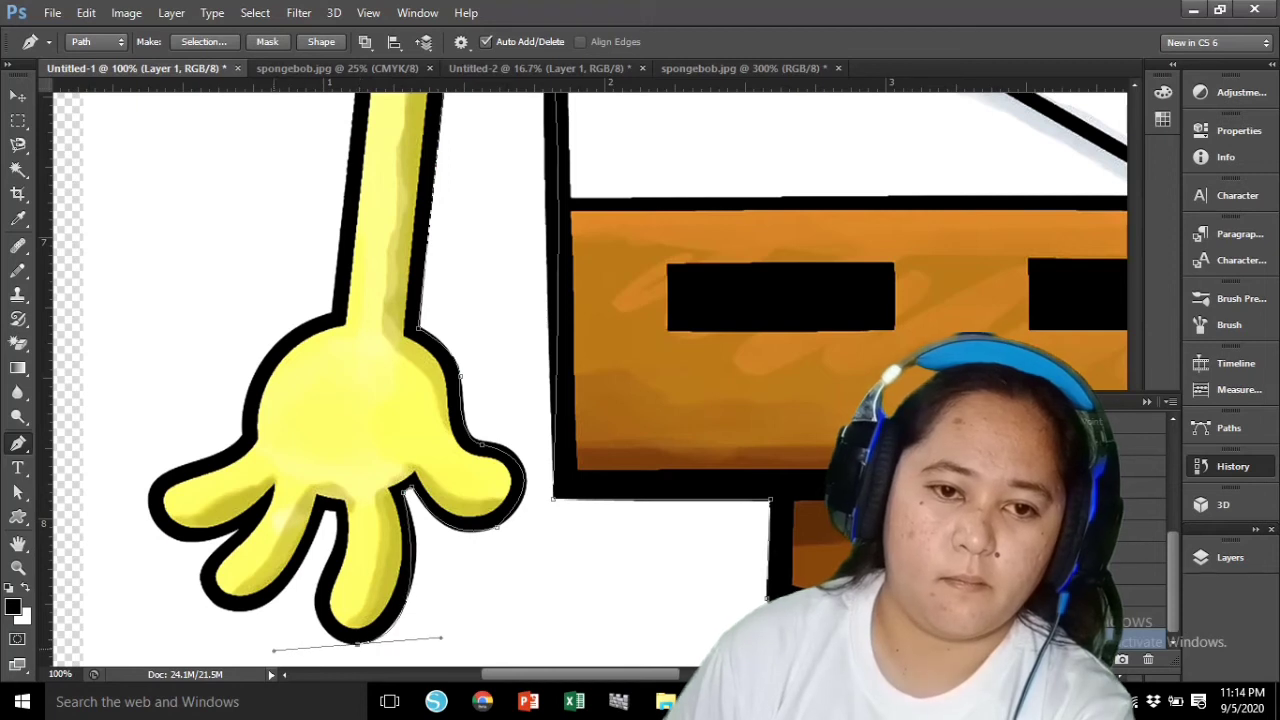
left_click_drag(405, 493, 416, 514)
left_click_drag(441, 637, 434, 625)
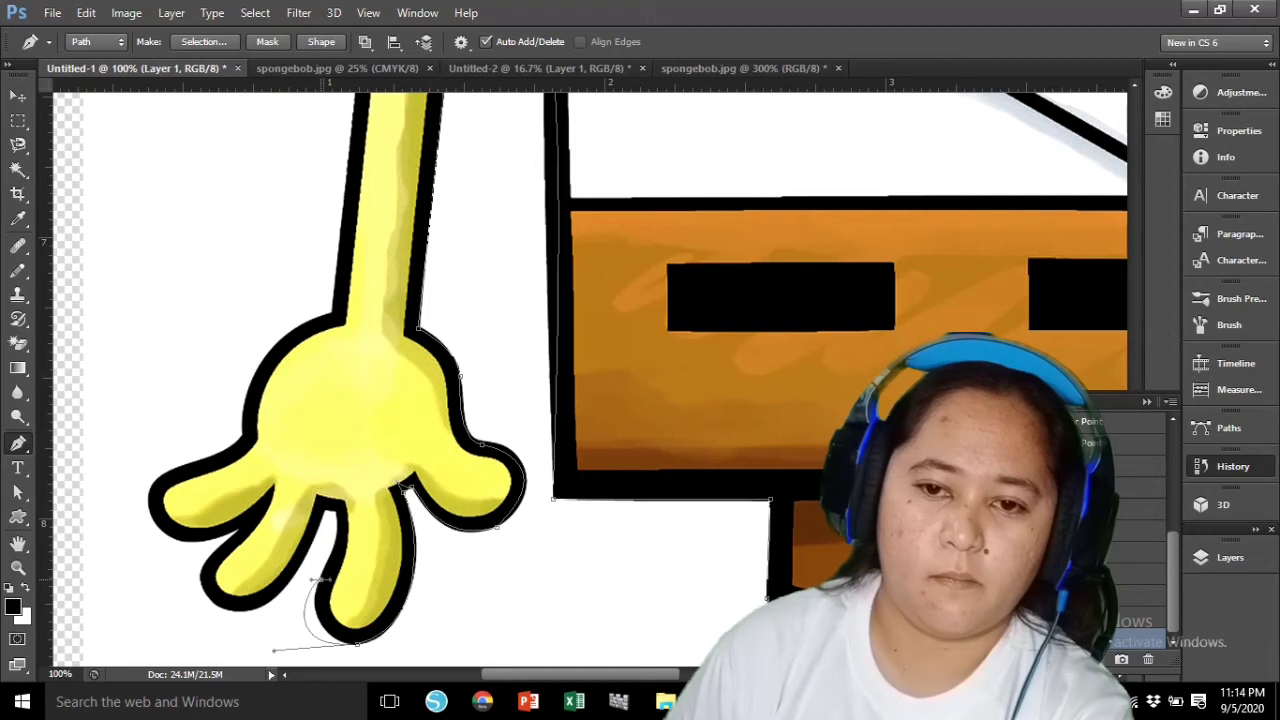
left_click_drag(274, 651, 304, 642)
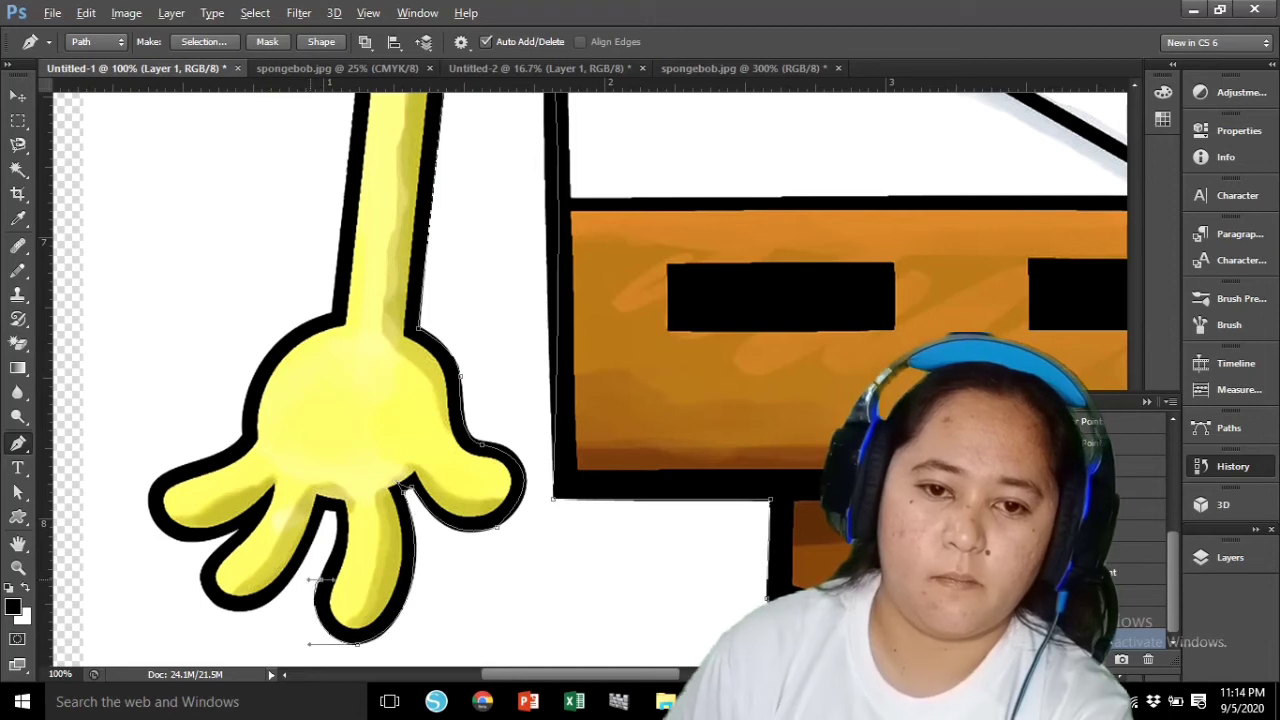
left_click_drag(339, 511, 333, 498)
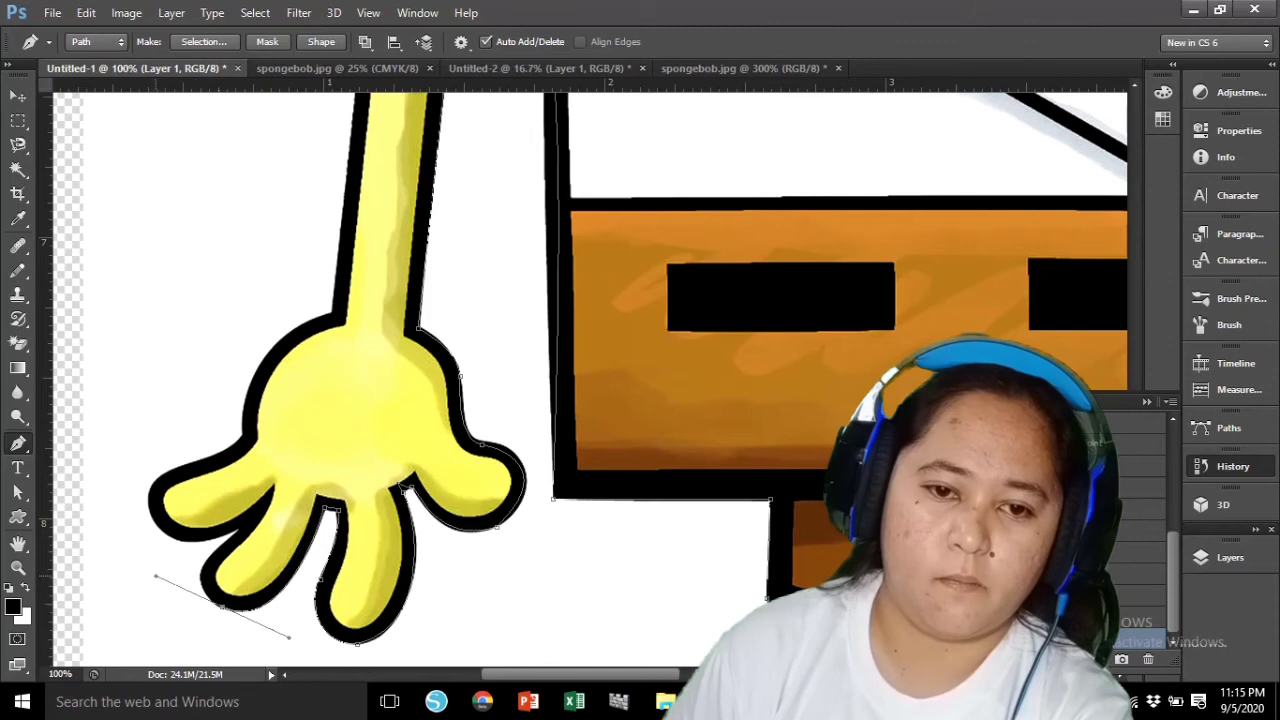
Step: Curve the path up the sleeve's outer edge to the shoulder and onto the sponge body's side, adjusting the handle there
scroll(150, 576, "up", 3)
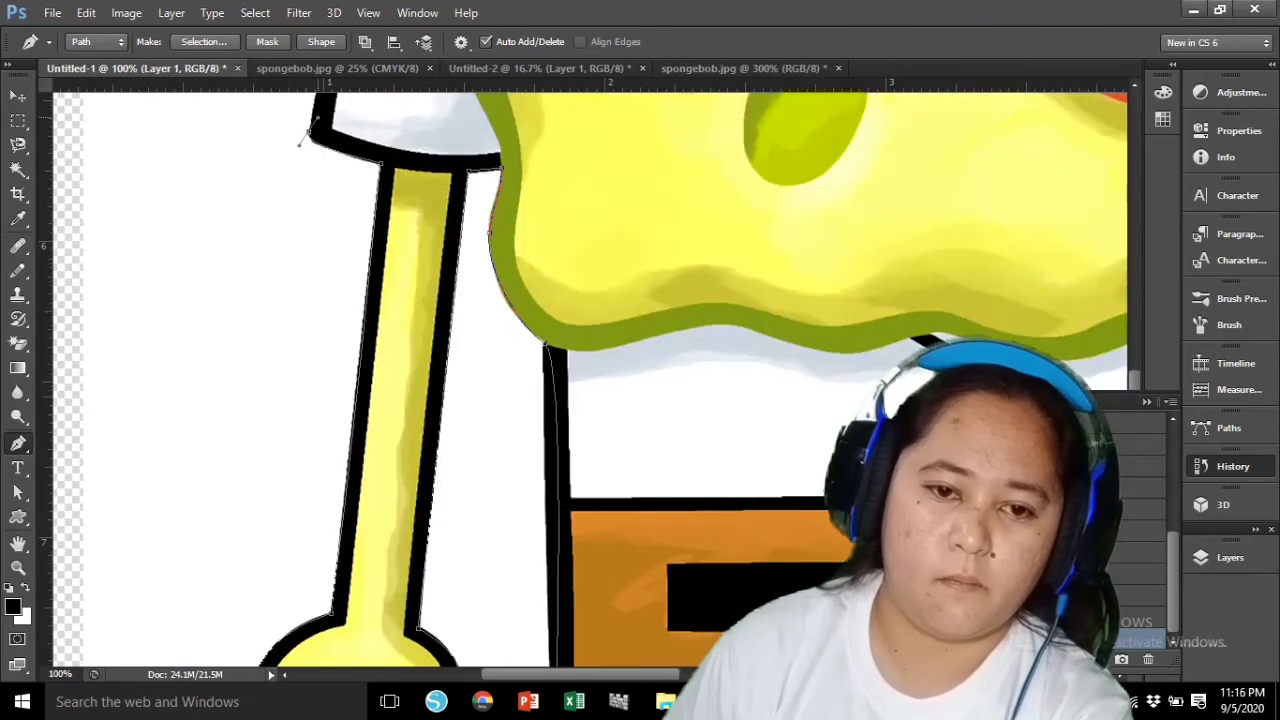
scroll(308, 130, "up", 3)
left_click_drag(460, 136, 591, 111)
scroll(591, 111, "up", 1)
scroll(590, 380, "up", 2)
left_click_drag(433, 255, 427, 232)
left_click_drag(591, 308, 470, 340)
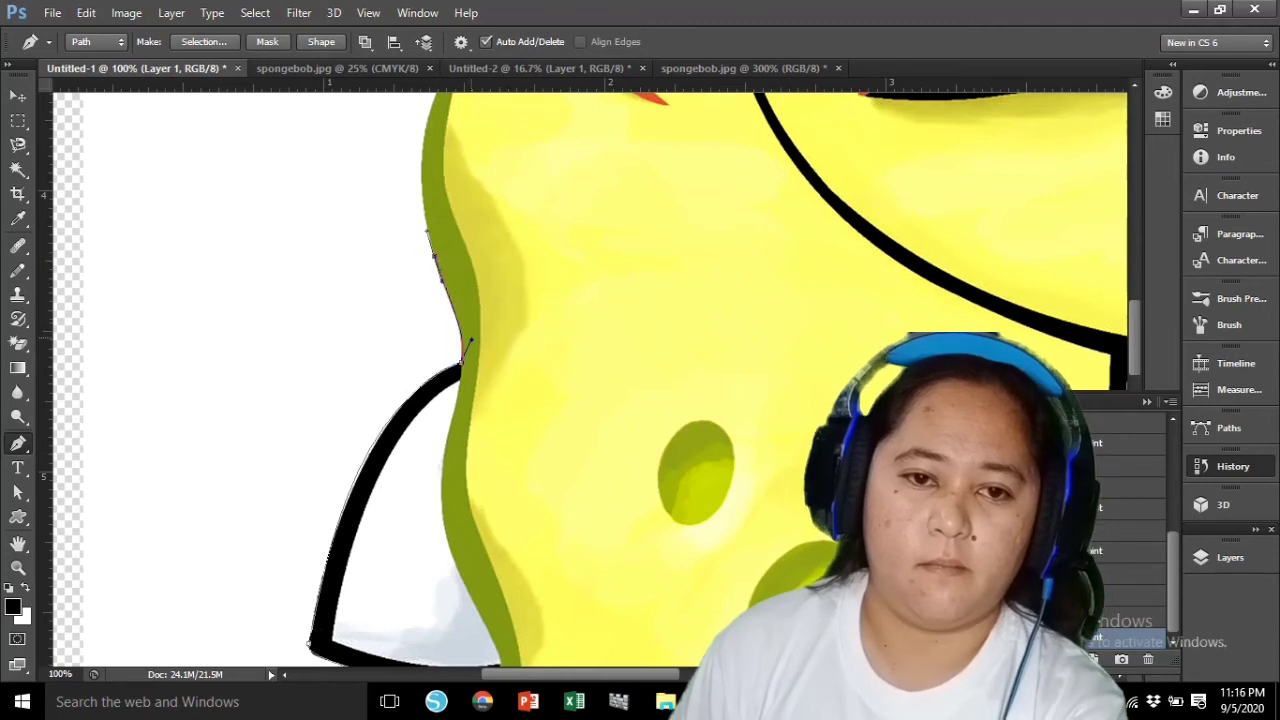
Step: Trace the sponge body's wavy outer edge upward past the cheek with curved anchors and adjusted handles
scroll(470, 340, "up", 2)
left_click_drag(441, 208, 460, 138)
left_click_drag(427, 366, 419, 337)
left_click_drag(423, 280, 401, 254)
scroll(419, 283, "up", 3)
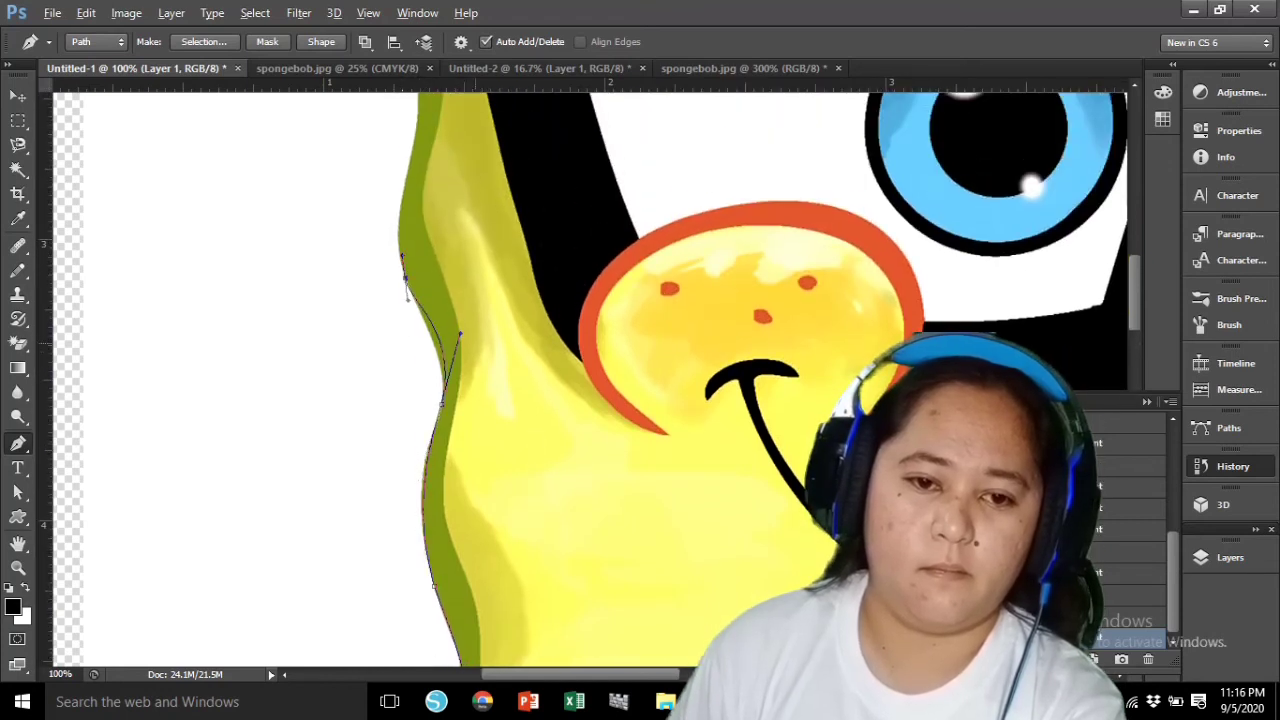
scroll(458, 336, "up", 2)
left_click_drag(415, 219, 422, 183)
left_click_drag(401, 345, 411, 364)
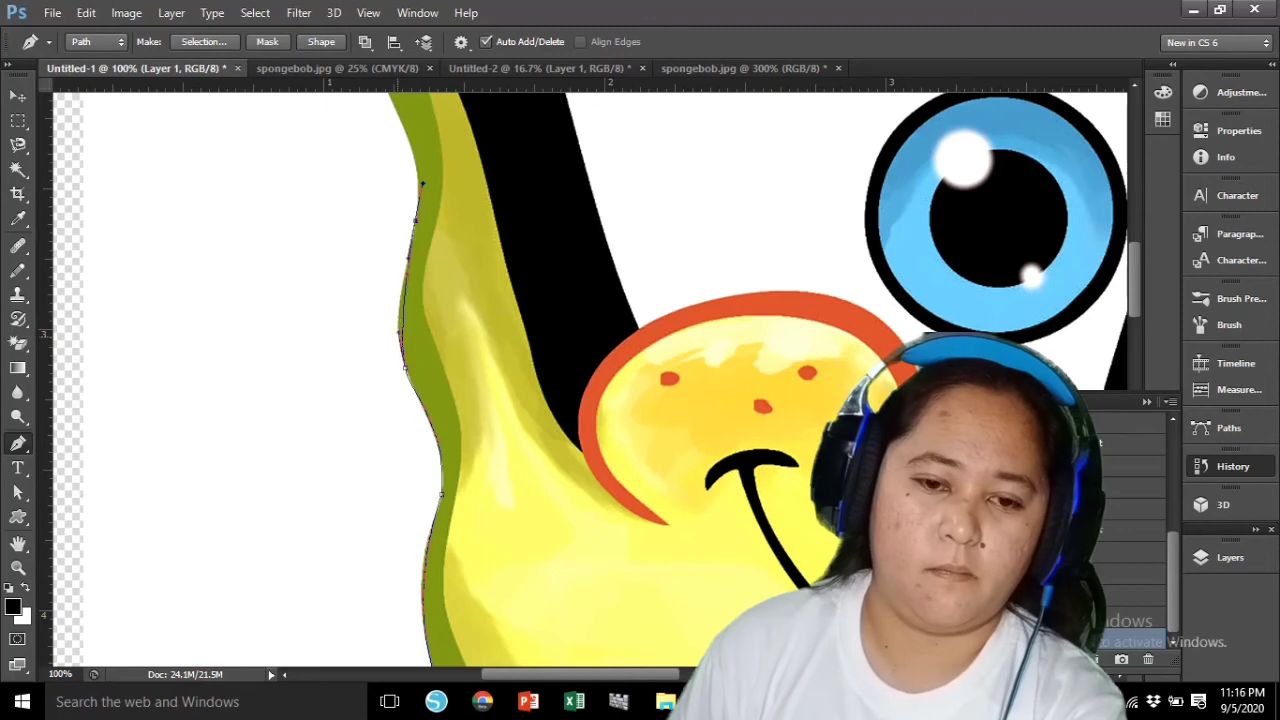
Step: Extend the path up the body's remaining wavy edge to the lower corner of the black glasses frame, straightening the last segment
scroll(395, 330, "up", 3)
scroll(390, 325, "up", 1)
left_click_drag(381, 276, 339, 239)
left_click_drag(431, 315, 423, 324)
scroll(420, 400, "up", 1)
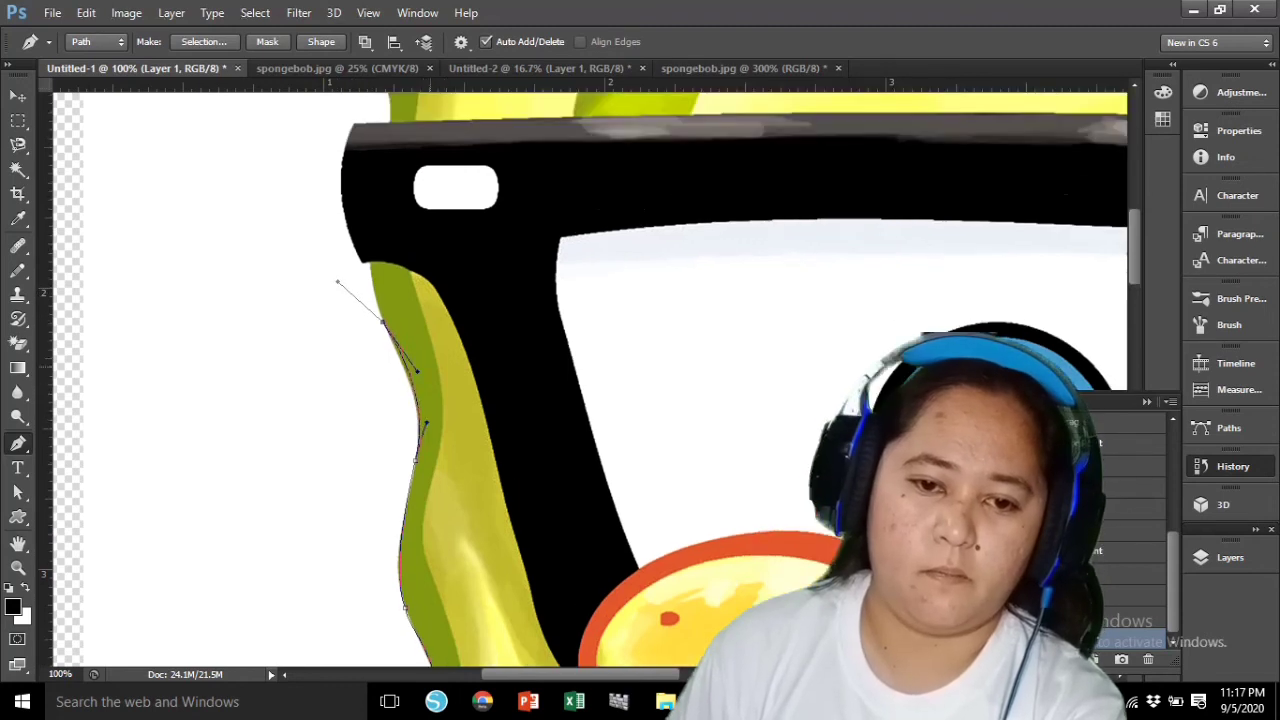
left_click(370, 263)
left_click_drag(338, 282, 380, 319)
left_click(362, 262)
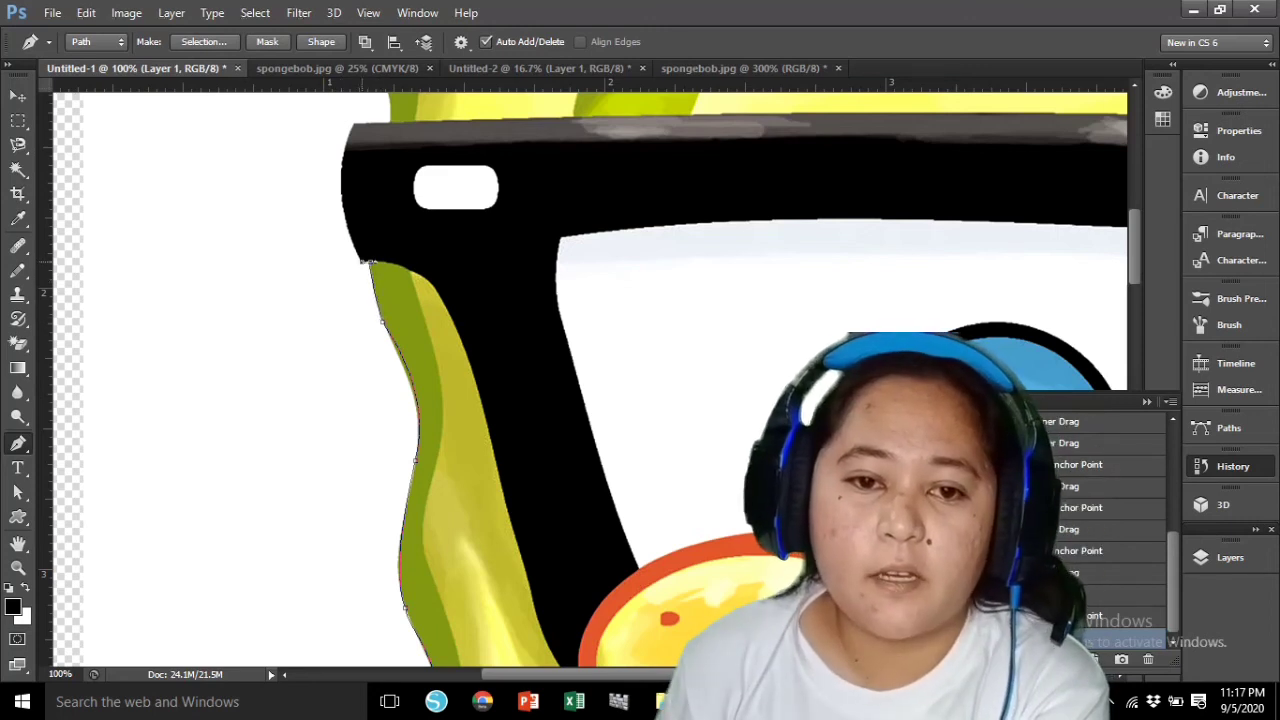
Step: Trace the path around the outer end of the black glasses frame with a curved upper corner, ending where the frame meets the body
scroll(370, 120, "up", 2)
left_click_drag(354, 200, 386, 143)
left_click(390, 196)
Step: Curve the path up the sponge body's remaining edge above the glasses and close it at the starting anchor near the upper corner
scroll(386, 143, "up", 3)
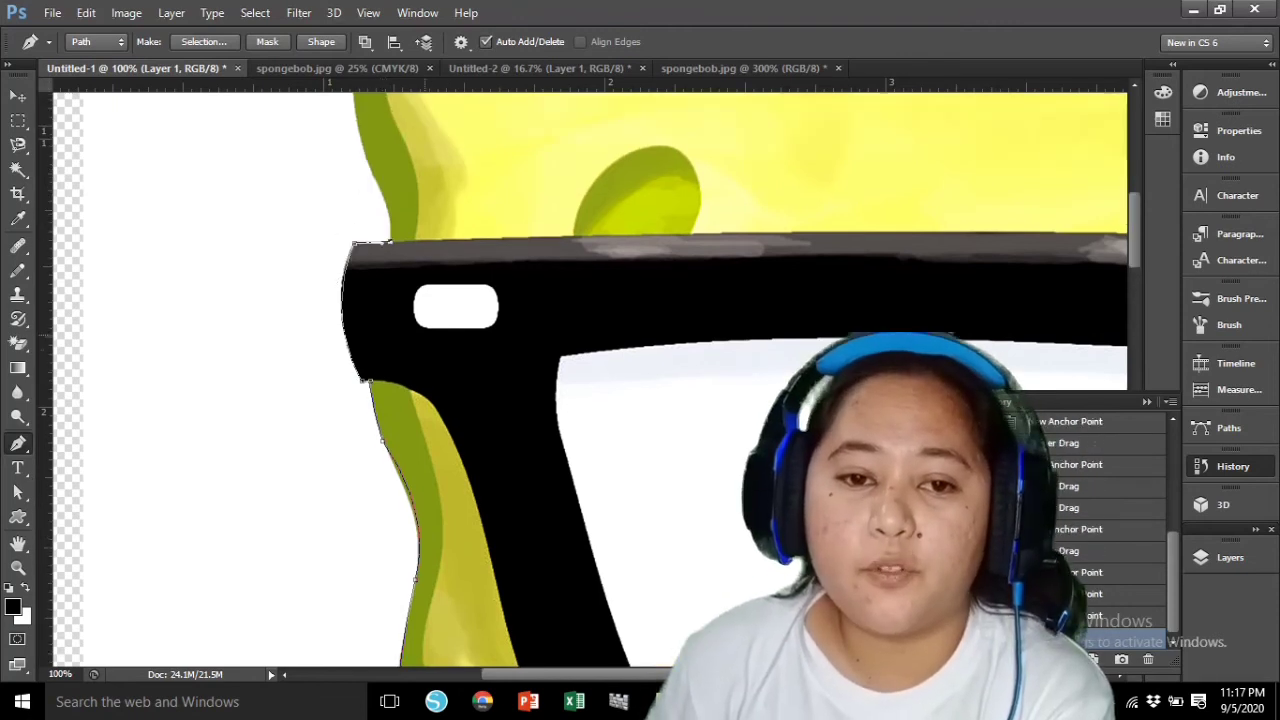
left_click_drag(370, 214, 345, 183)
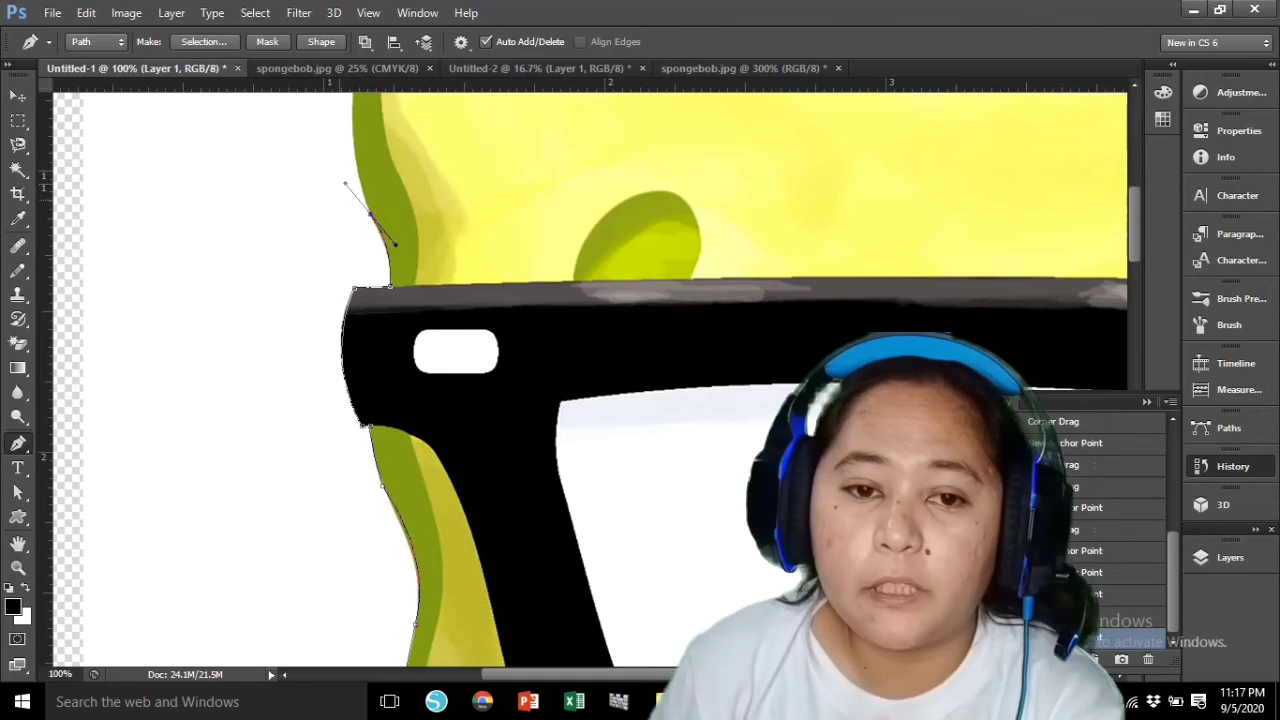
scroll(345, 183, "up", 5)
left_click(355, 258)
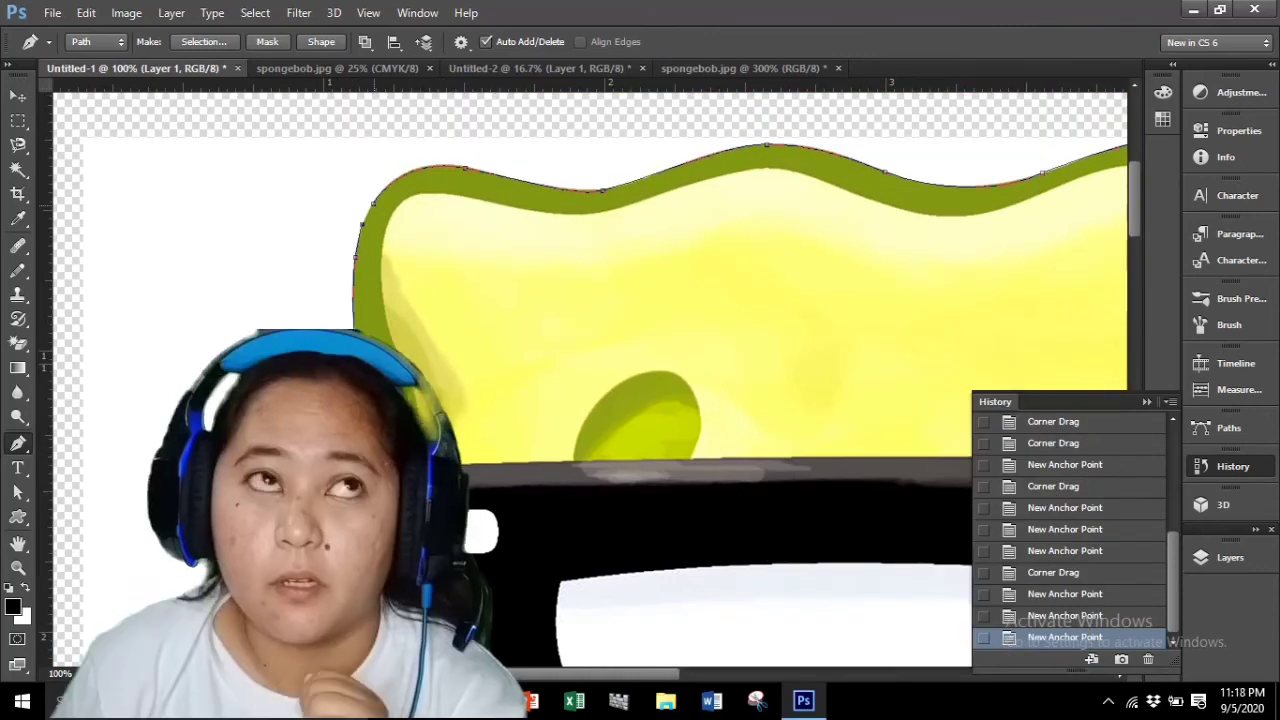
left_click(373, 204)
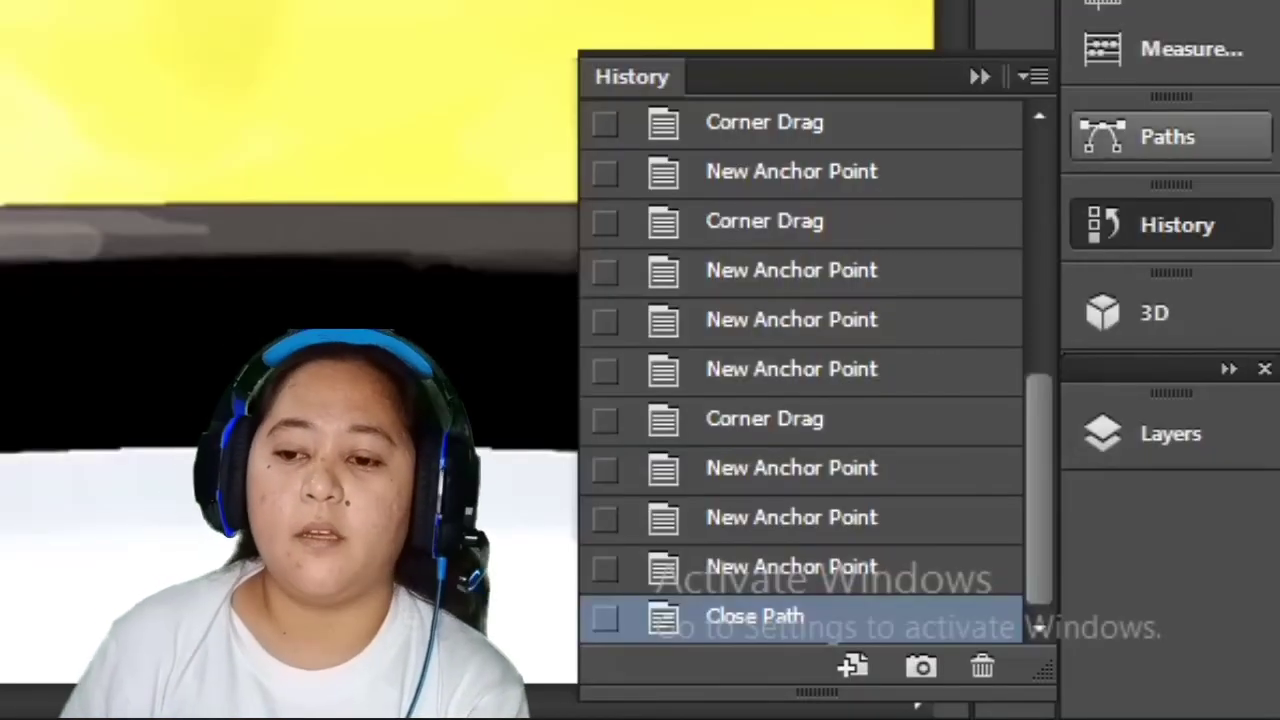
Step: Load the work path as a selection and paste the cut-out character into the Untitled-2 document
left_click(1229, 428)
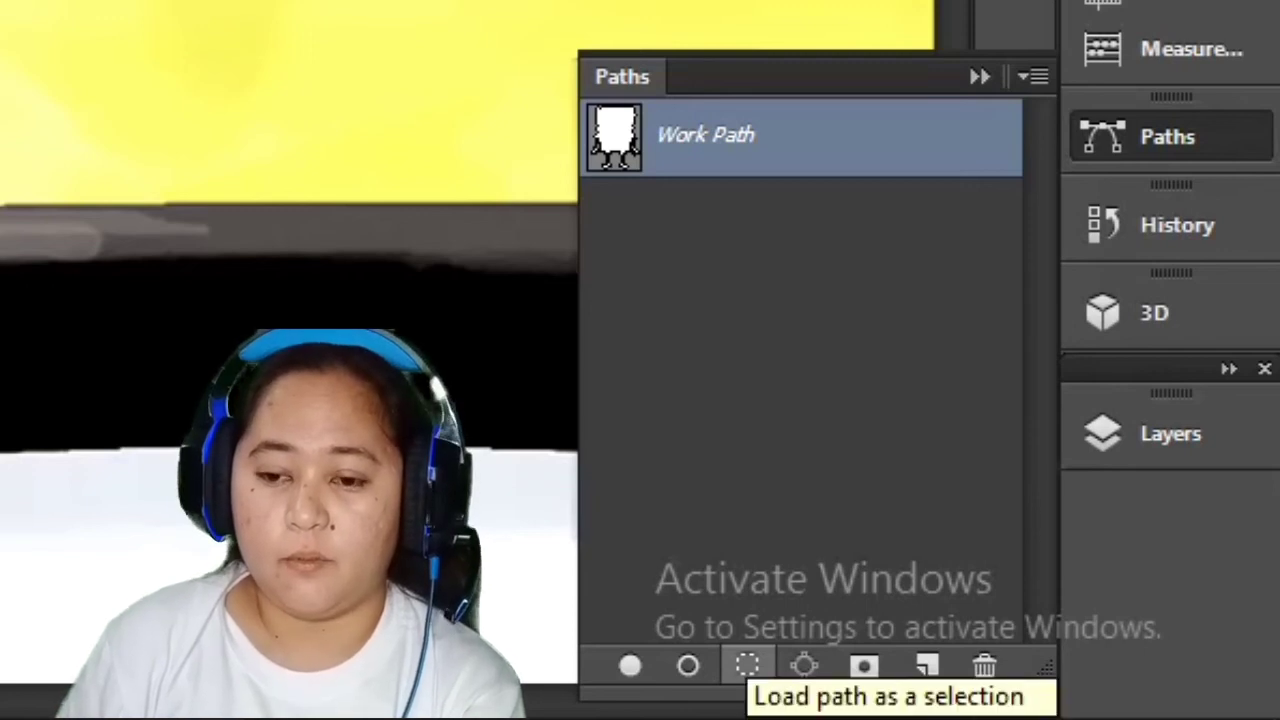
left_click(747, 665)
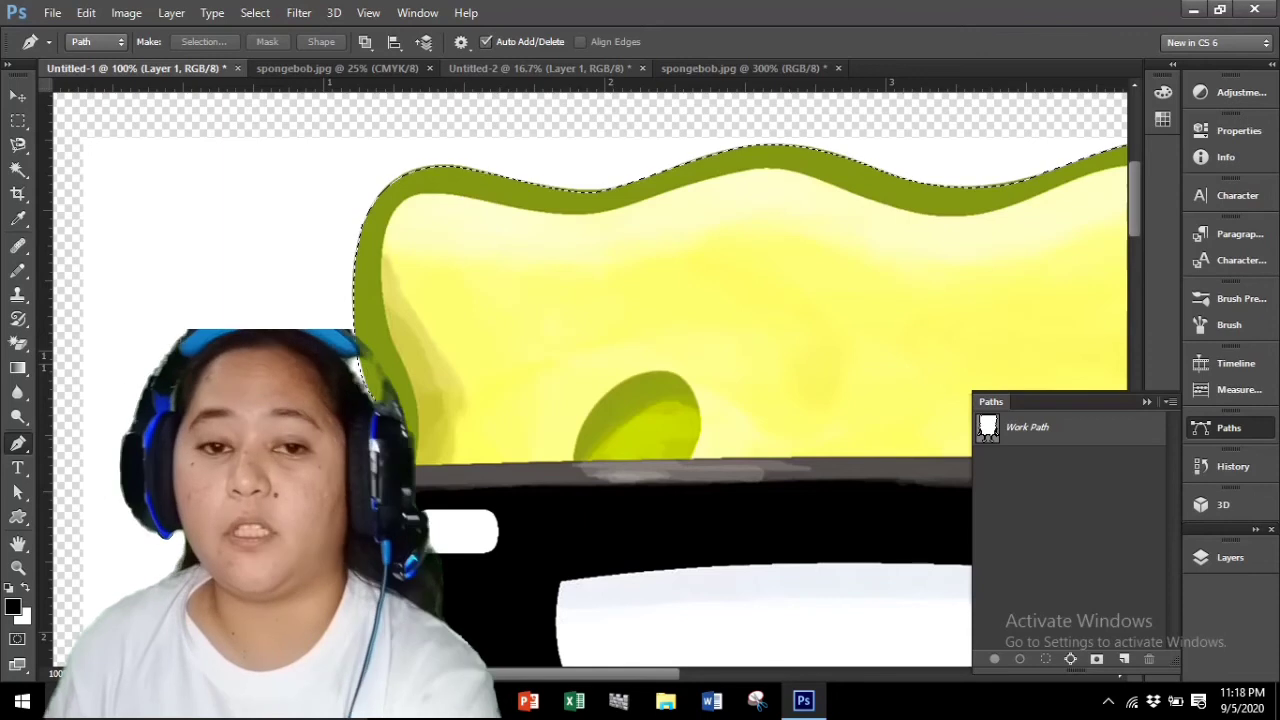
left_click(540, 68)
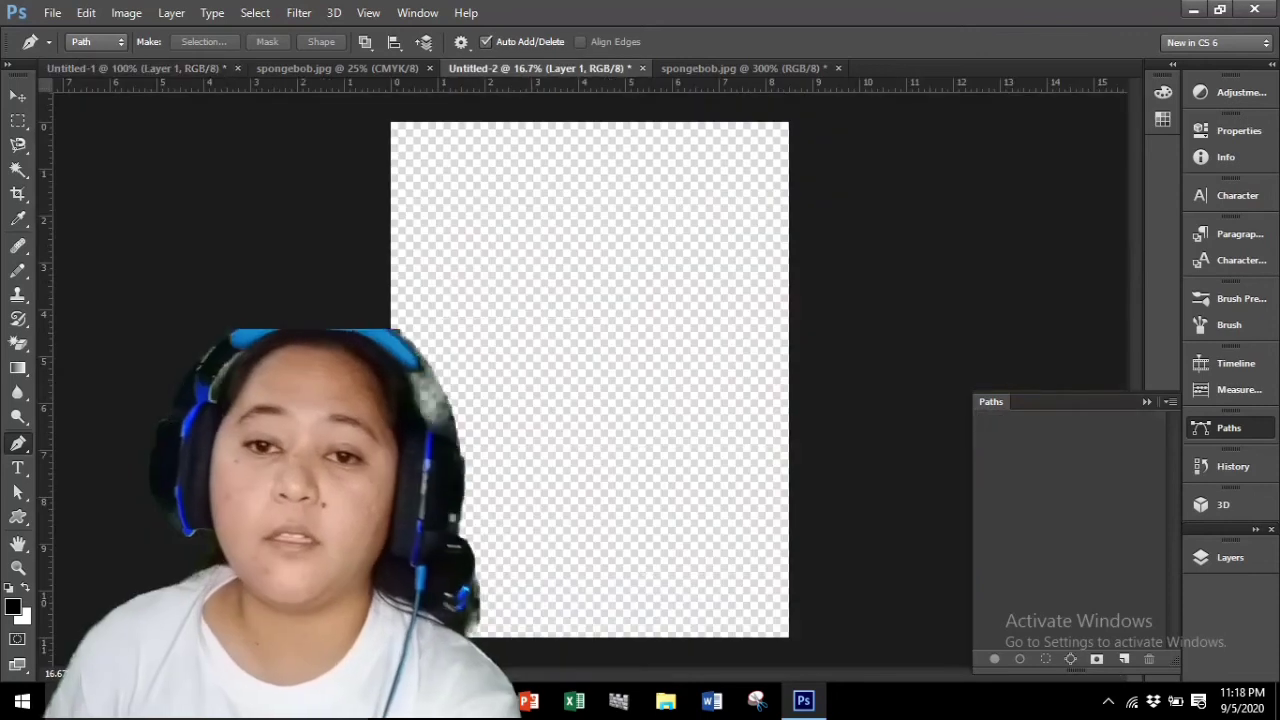
key("ctrl+v")
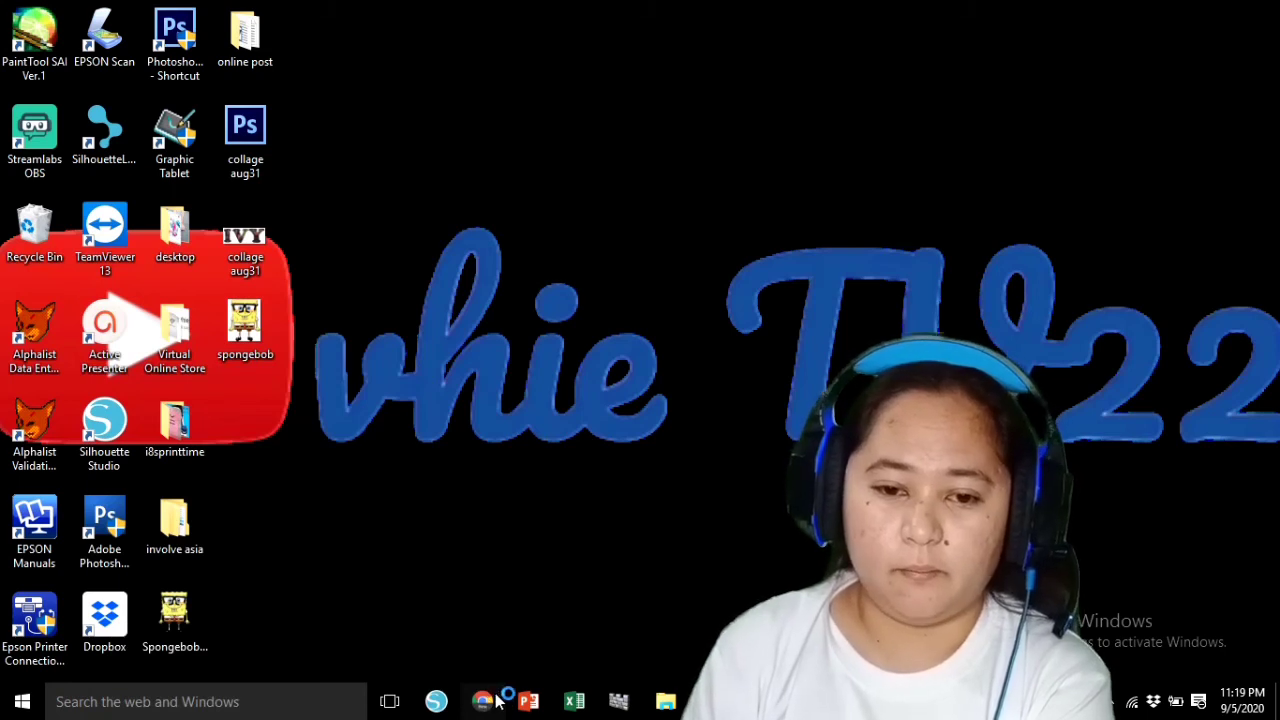
Step: Switch to Chrome and open the bookmarked remove.bg background removal page
left_click(522, 695)
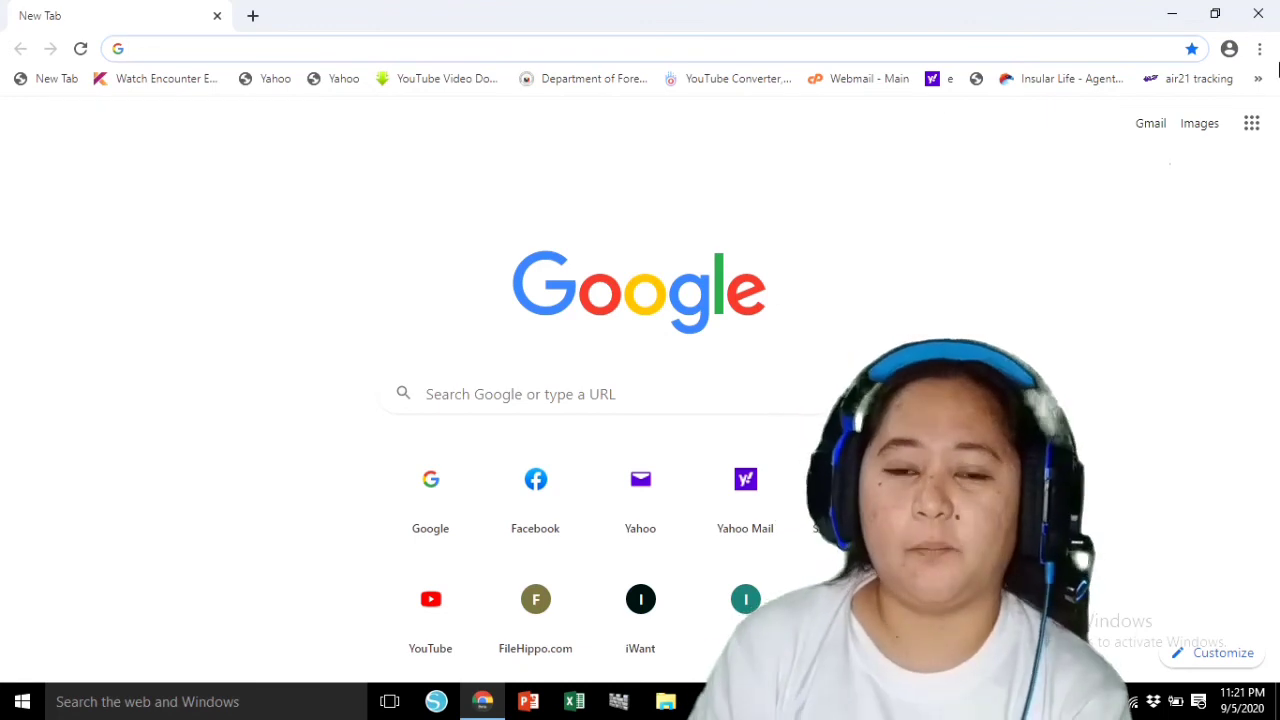
left_click(1259, 80)
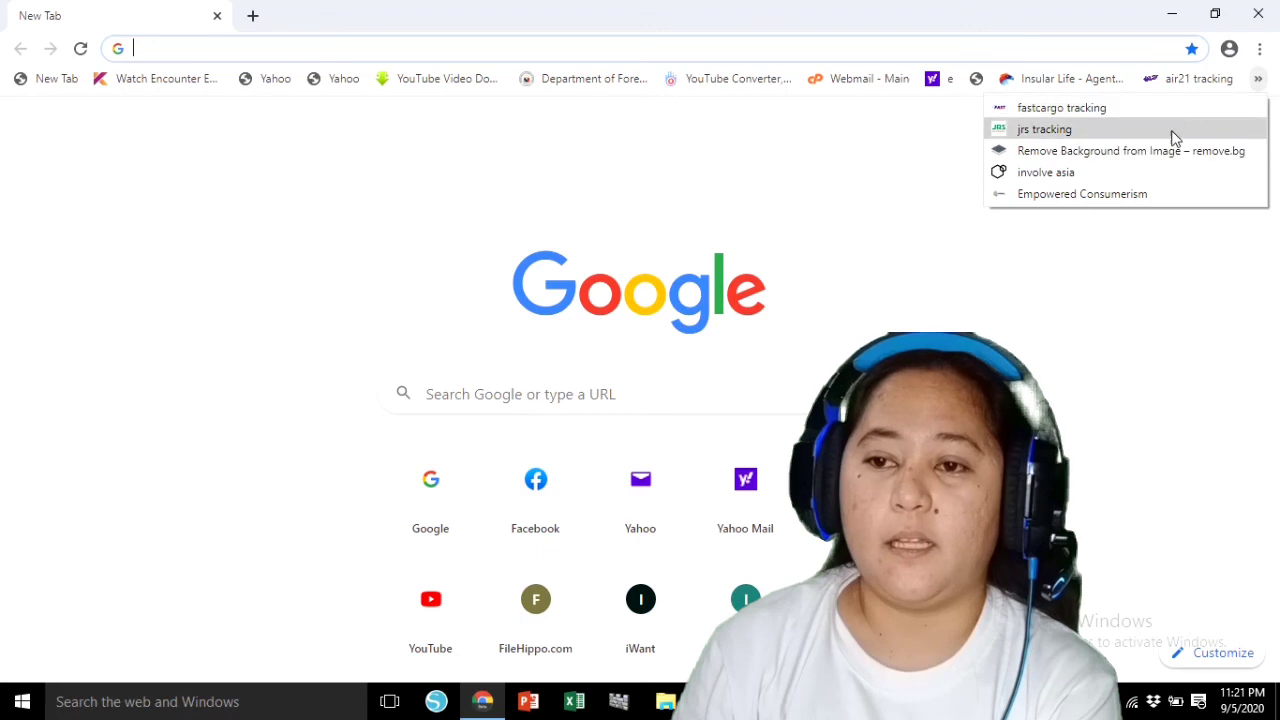
left_click(1148, 152)
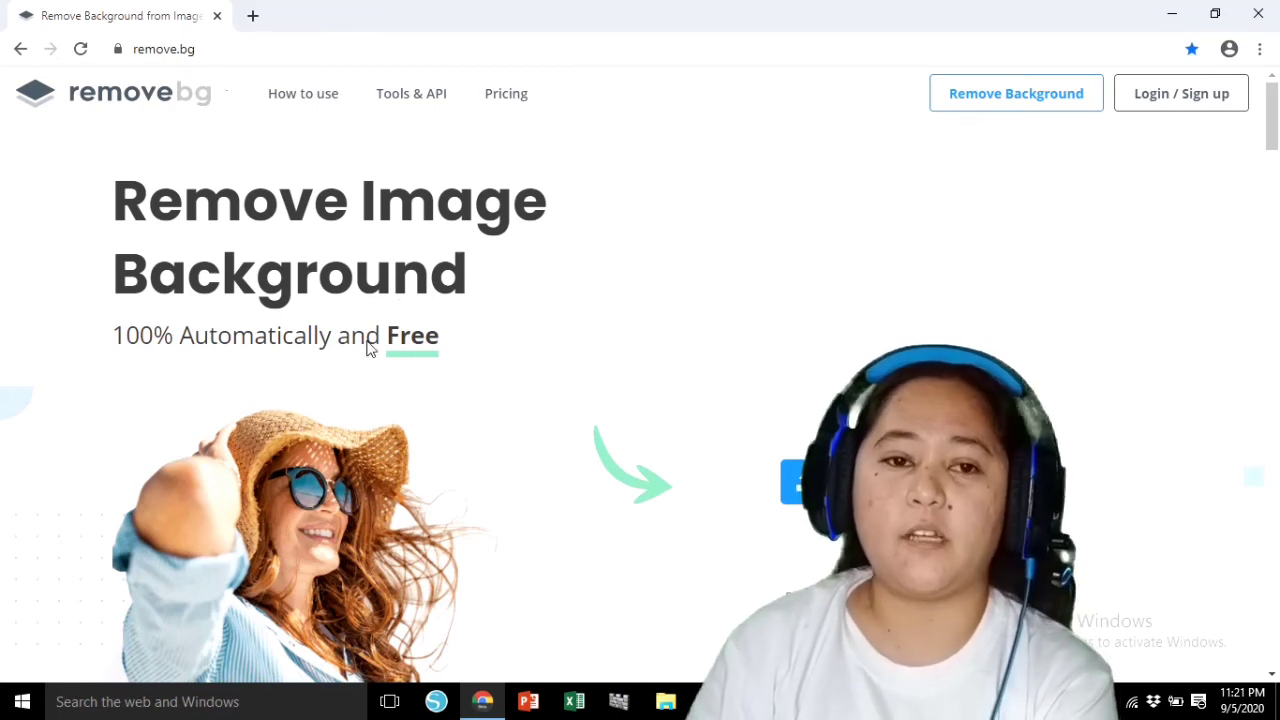
scroll(548, 405, "down", 1)
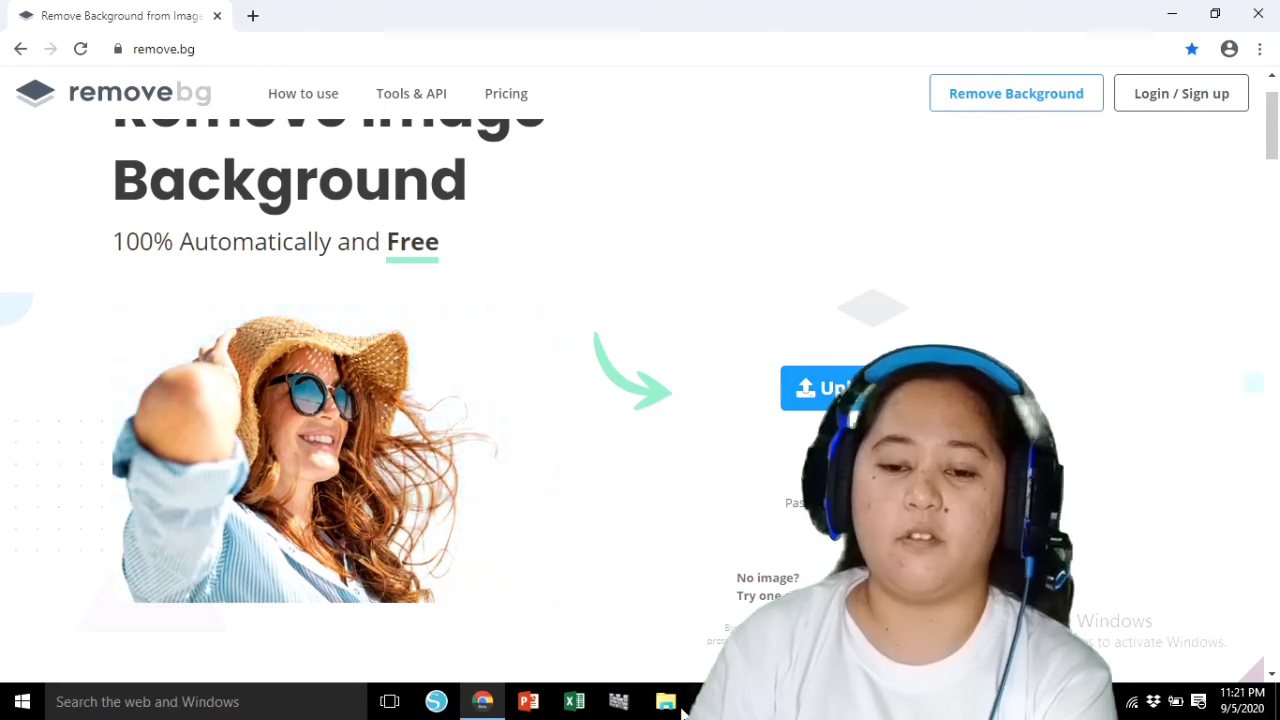
Step: Upload the desktop's spongebob image to remove.bg from a reduced browser window, review the background-free result and close the browser
left_click(1215, 13)
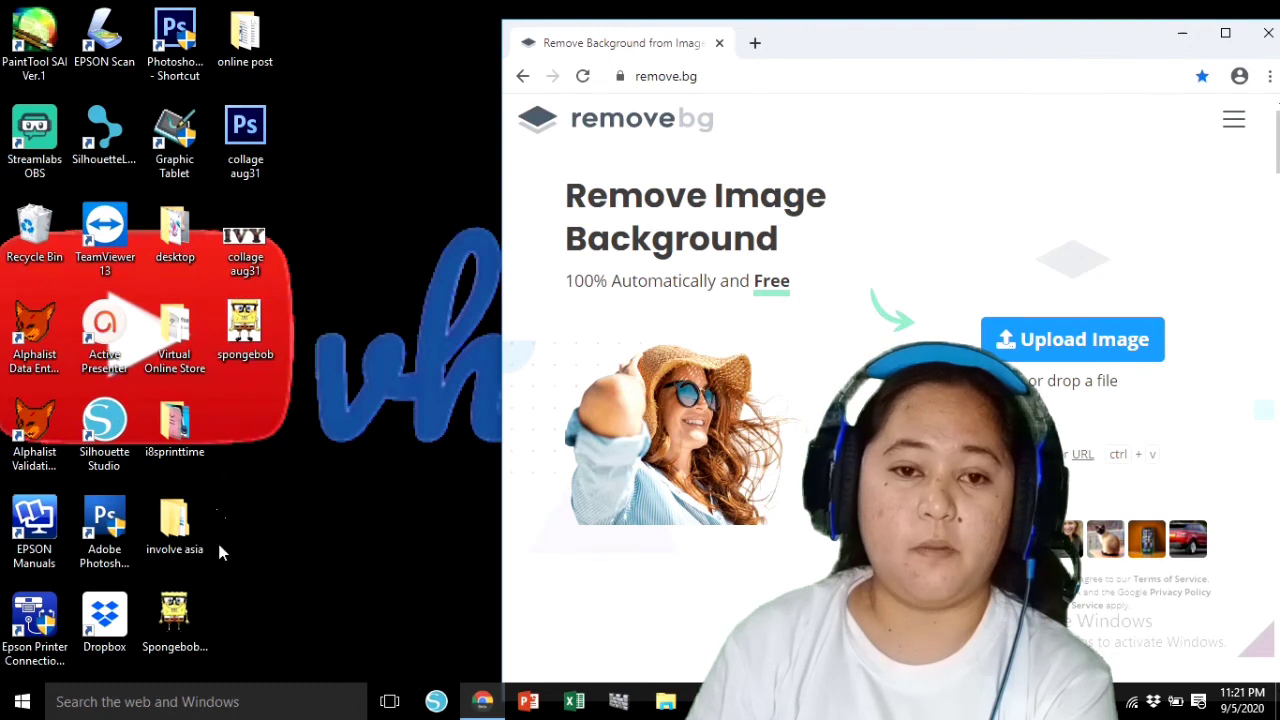
left_click_drag(792, 42, 681, 23)
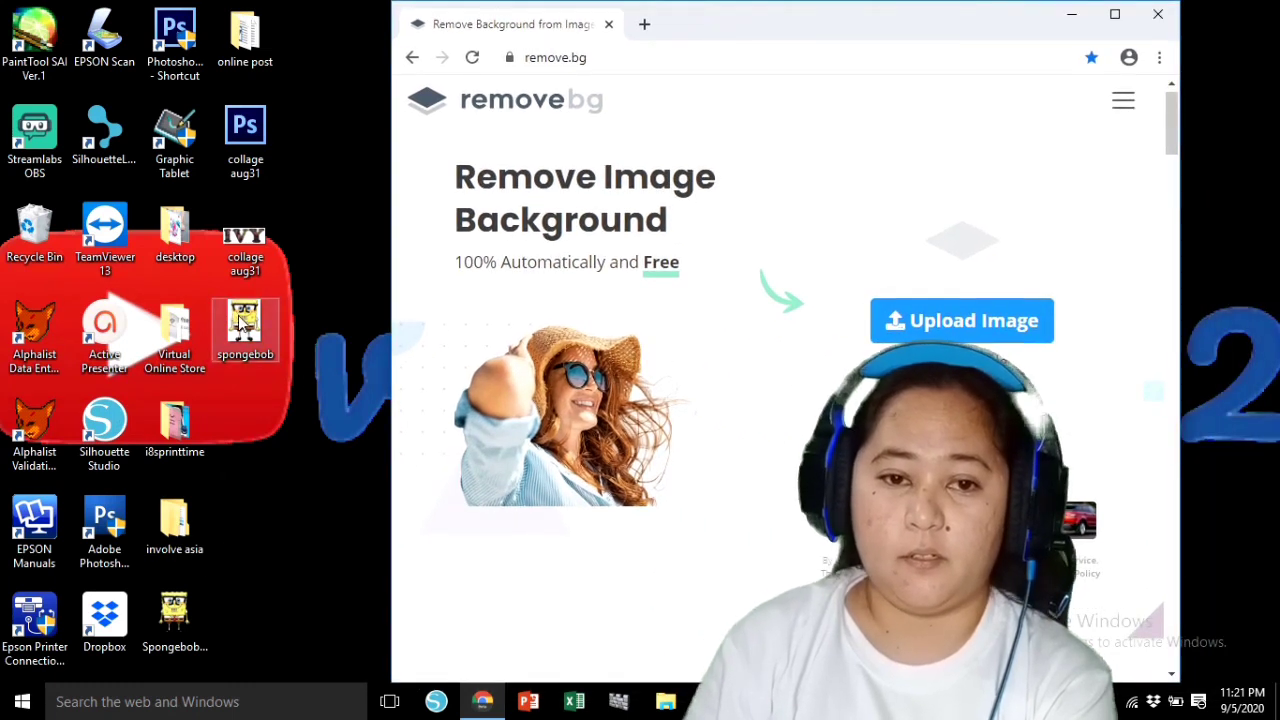
left_click_drag(243, 322, 812, 347)
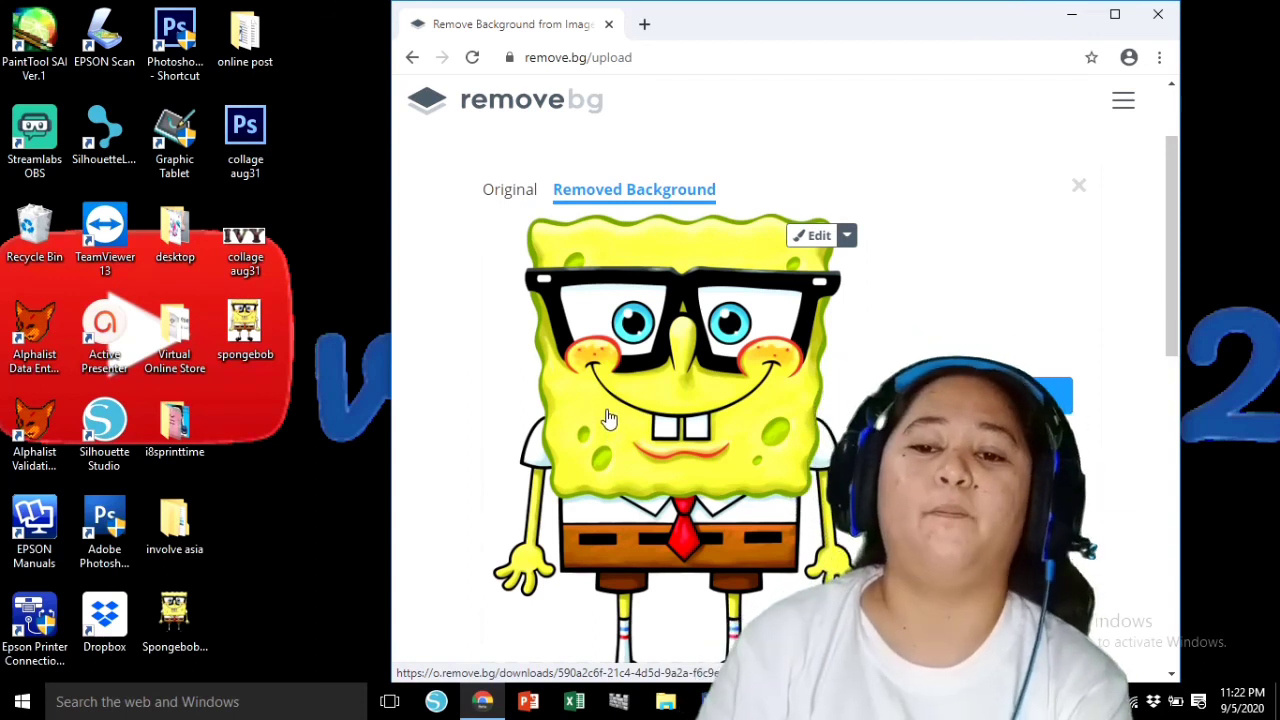
scroll(608, 418, "down", 1)
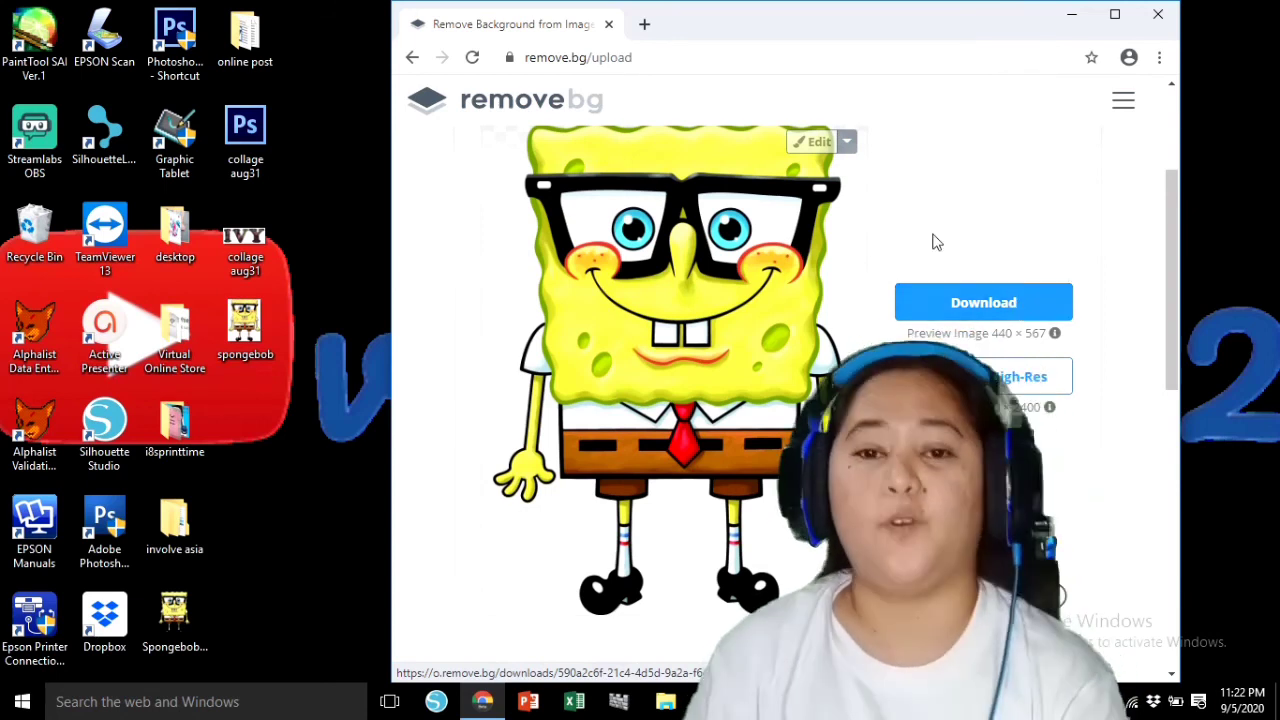
left_click(1161, 12)
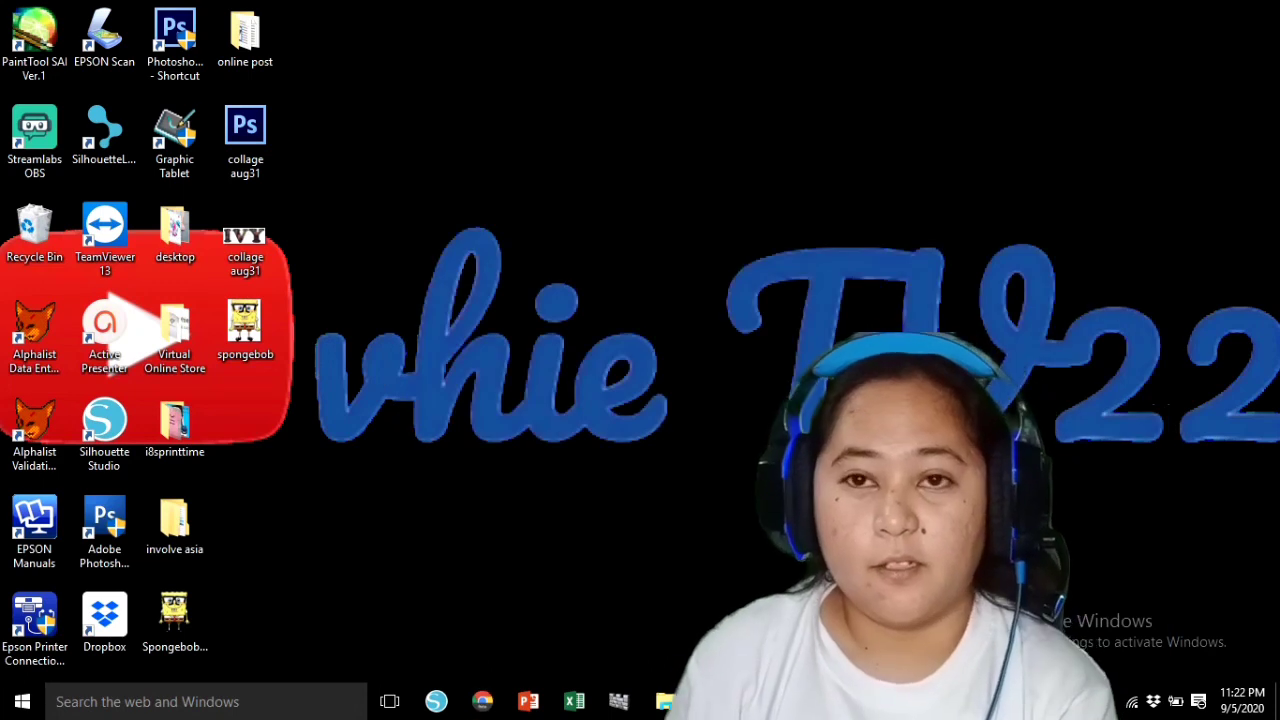